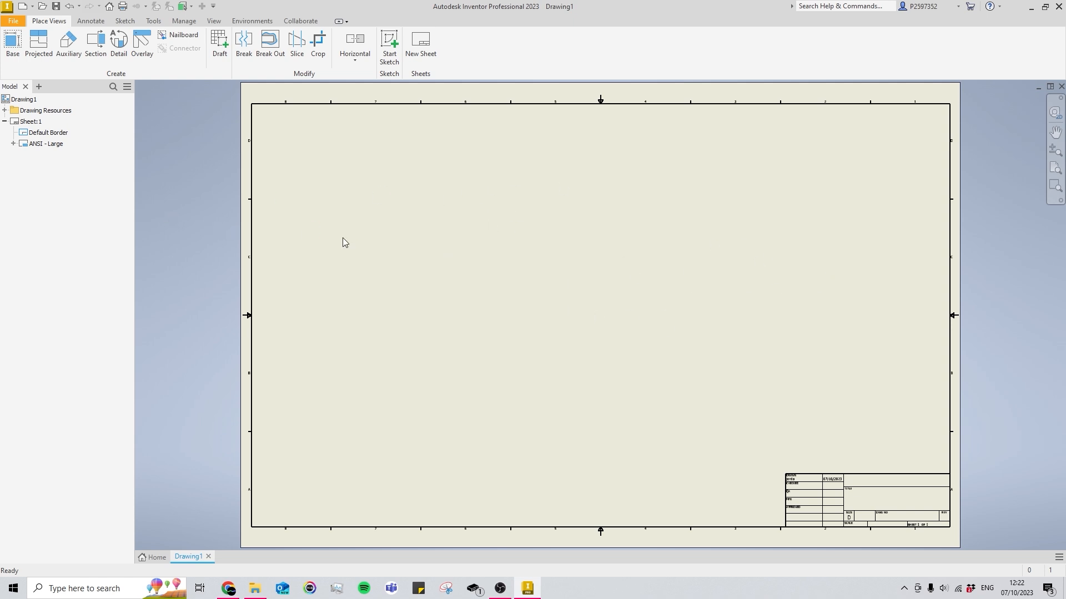
Delete the default border and the ANSI - Large title block from Sheet:1
click(24, 147)
right_click(22, 132)
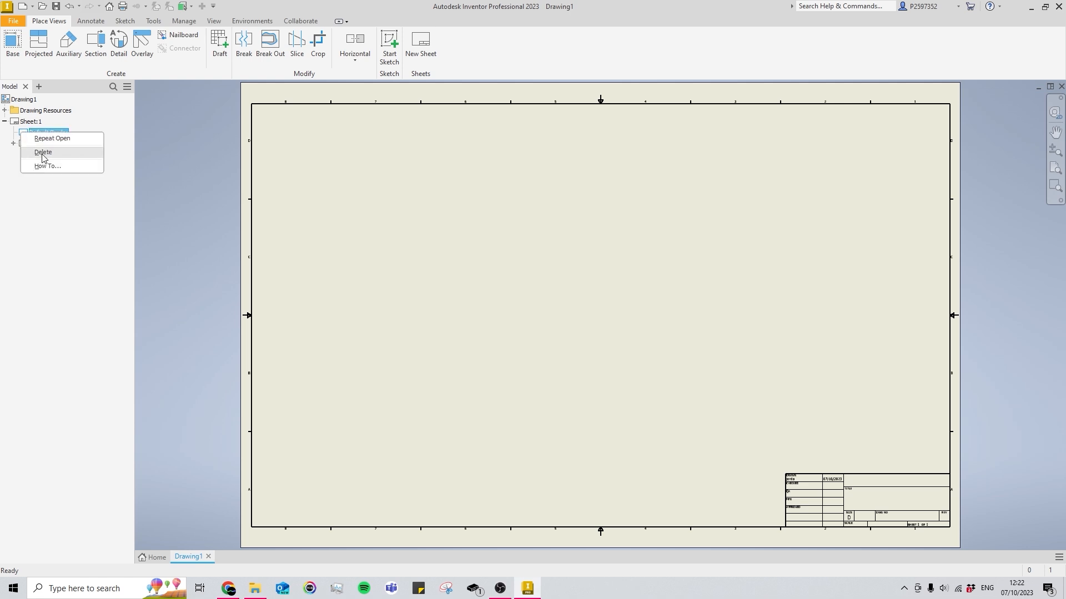
click(43, 153)
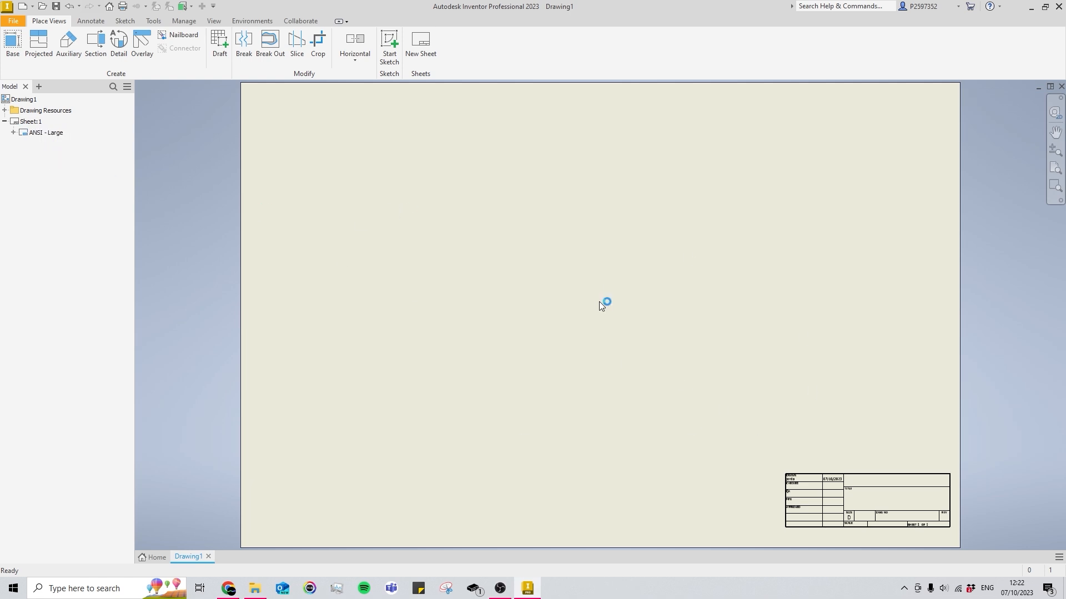
right_click(25, 133)
click(50, 151)
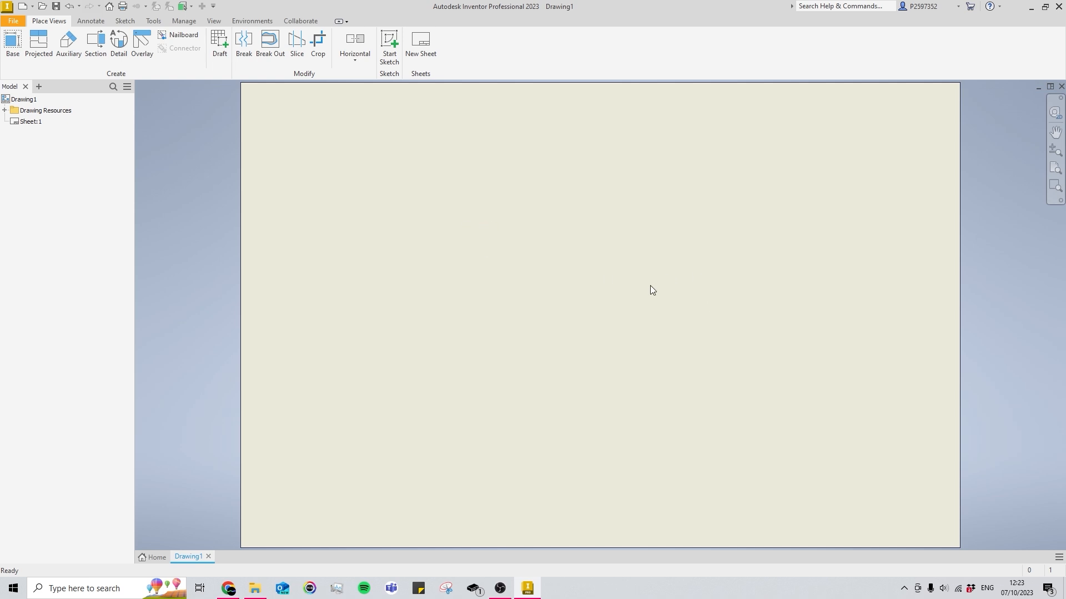
Start a sheet sketch and draw a rectangle about 864 by 559 mm from the sheet's lower-left corner to its upper-right corner
click(125, 21)
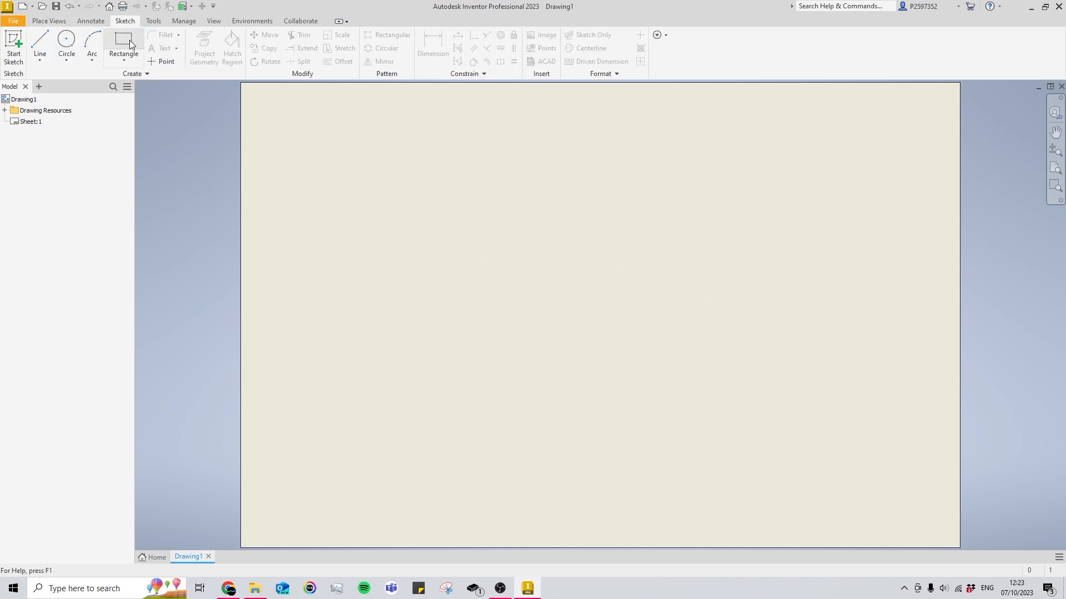
click(13, 46)
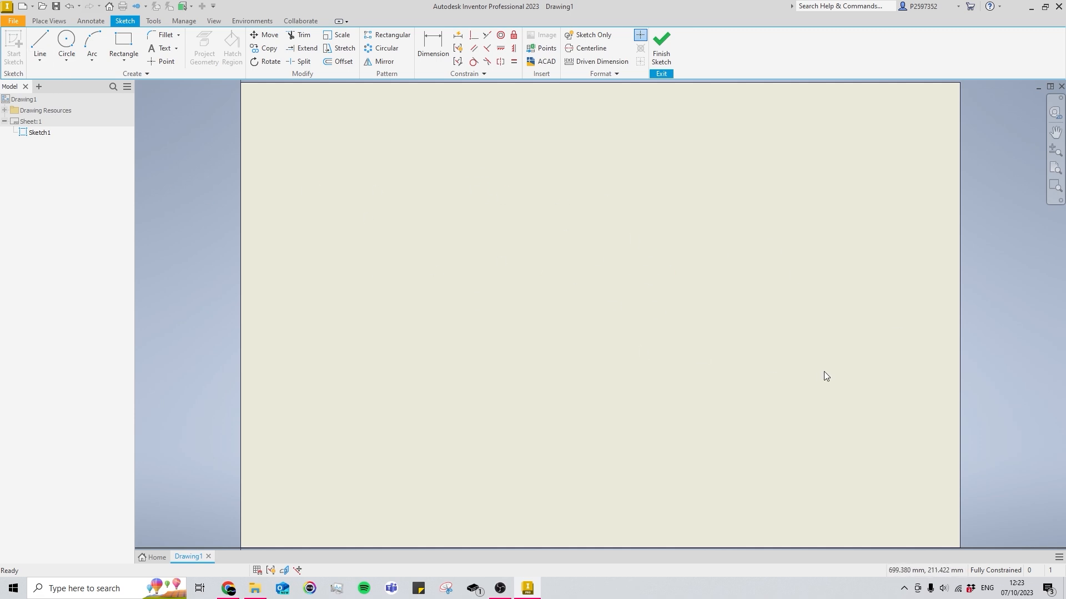
scroll(497, 221, down, 3)
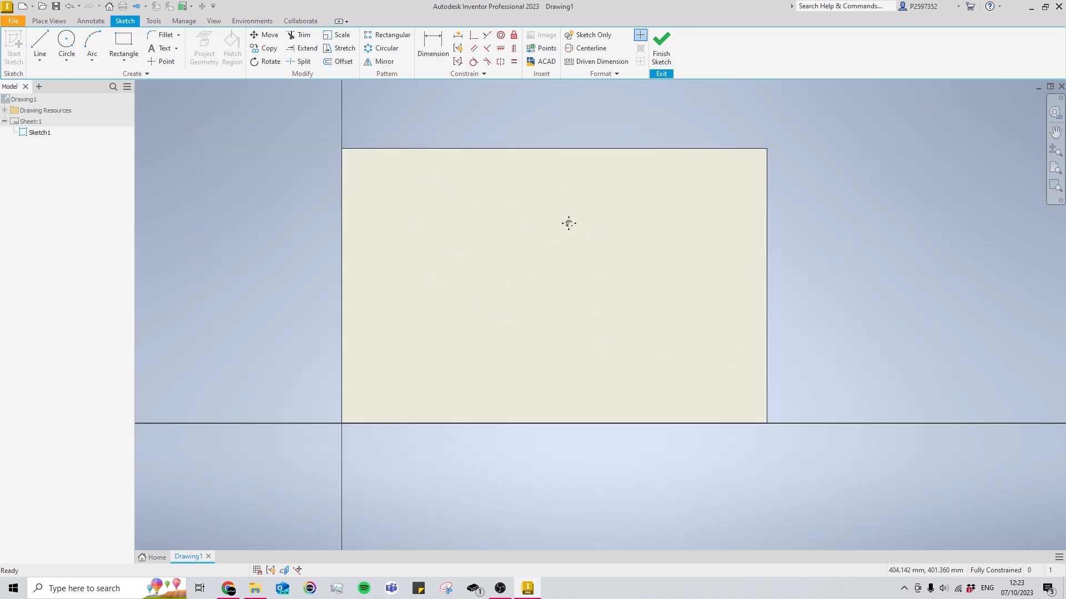
middle_drag(569, 223, 568, 234)
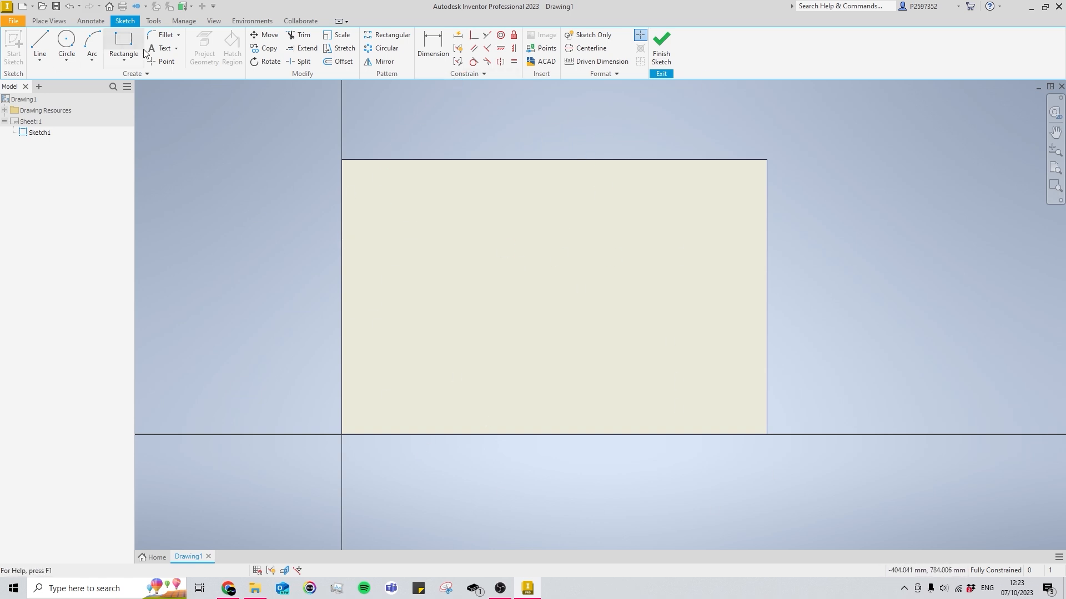
click(129, 42)
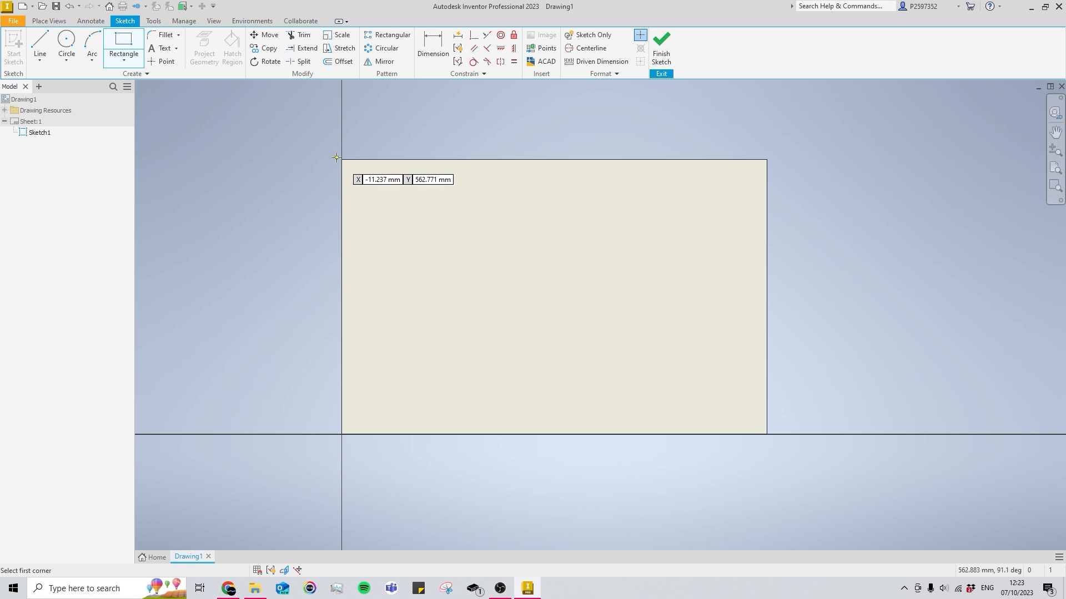
scroll(328, 469, up, 3)
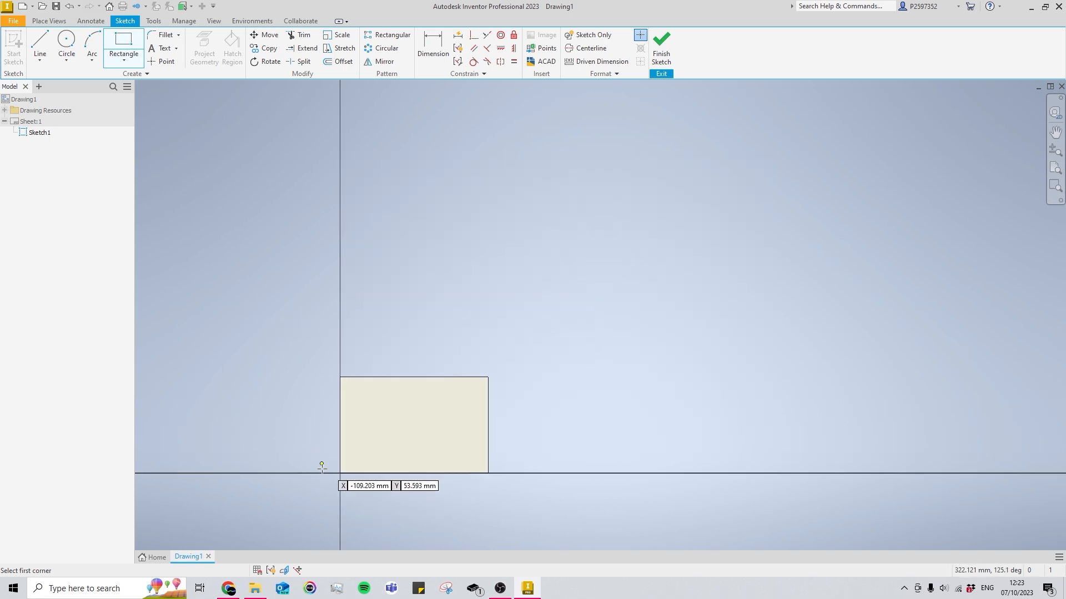
scroll(427, 472, down, 6)
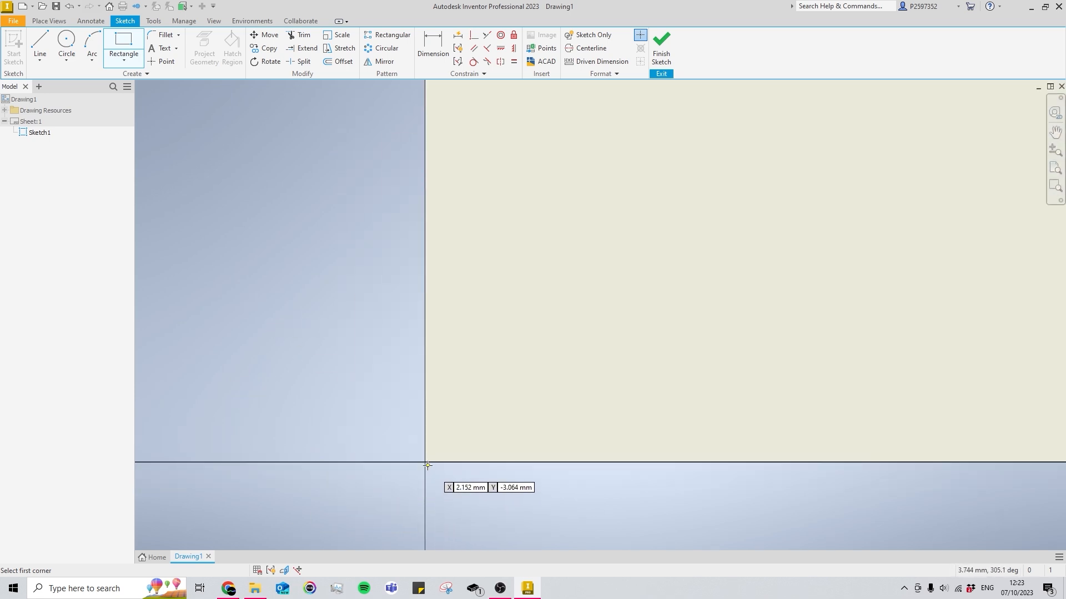
click(425, 462)
scroll(374, 467, up, 5)
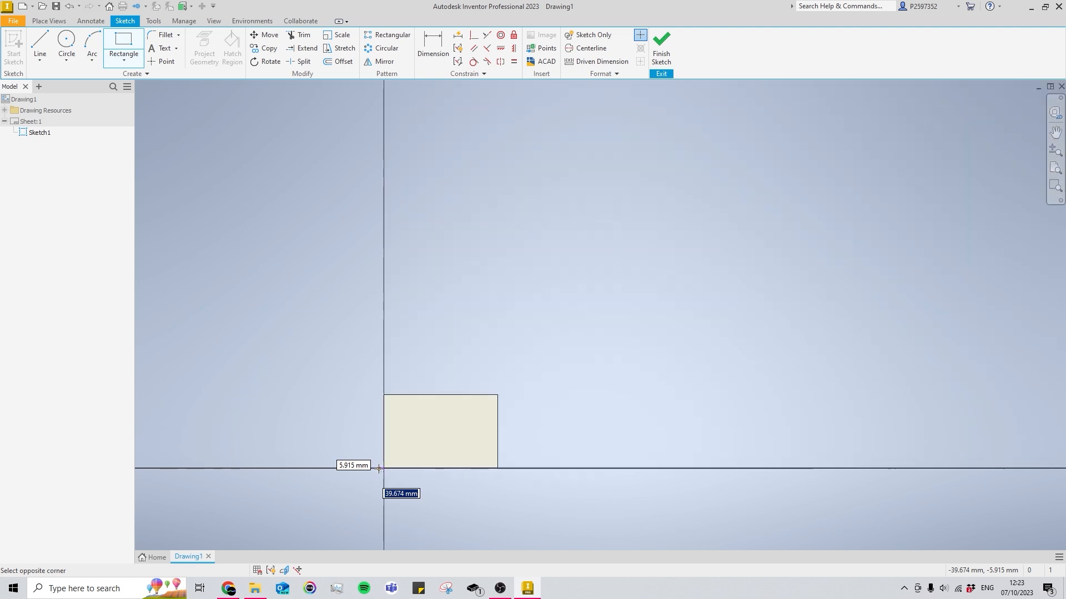
scroll(479, 429, down, 3)
scroll(514, 358, up, 3)
scroll(471, 350, down, 10)
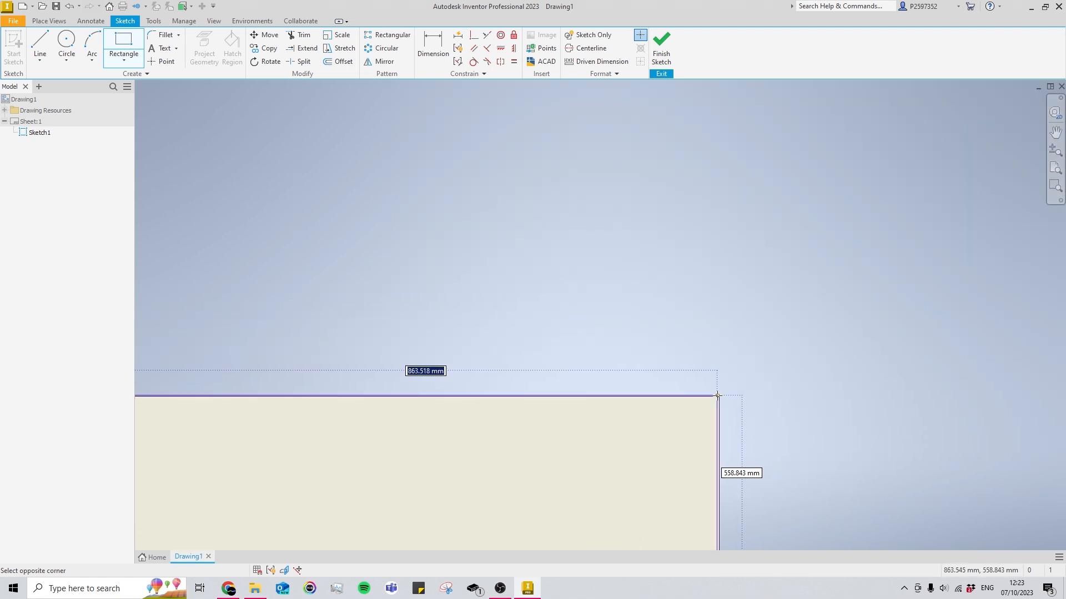
middle_drag(719, 395, 686, 276)
click(585, 298)
key(Escape)
Check the rectangle's edges, corner points and constraints against the sheet outline
scroll(687, 283, up, 10)
scroll(687, 280, down, 5)
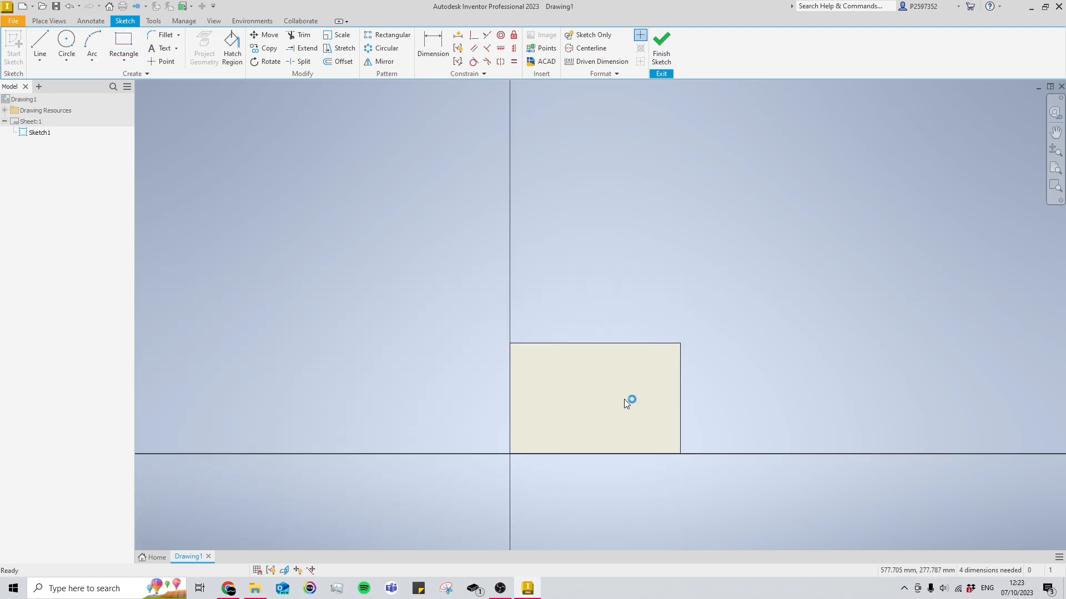
middle_drag(643, 419, 682, 362)
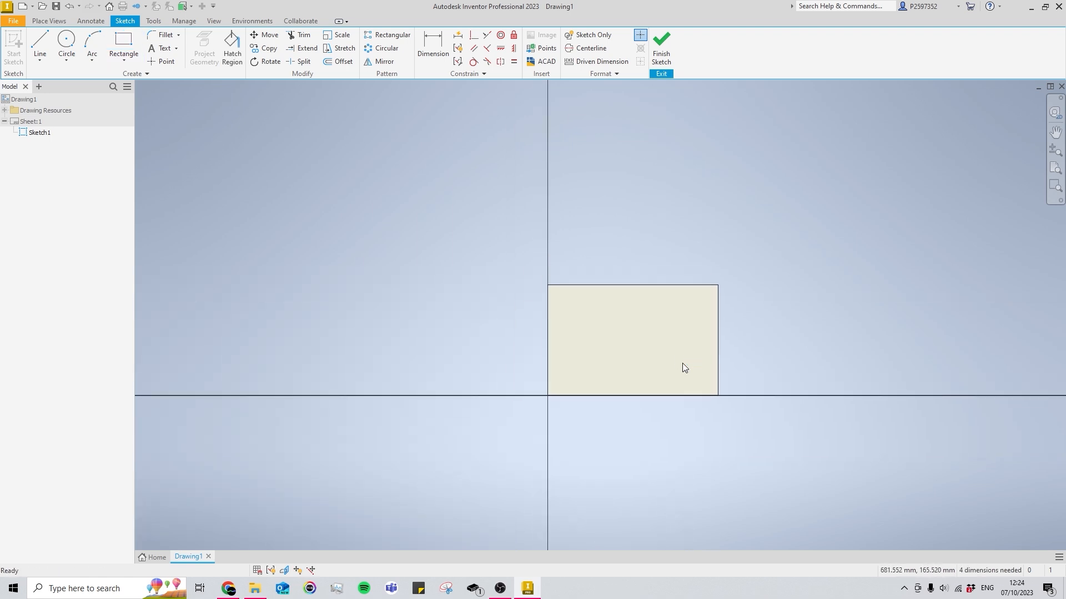
scroll(671, 349, up, 2)
scroll(618, 345, down, 6)
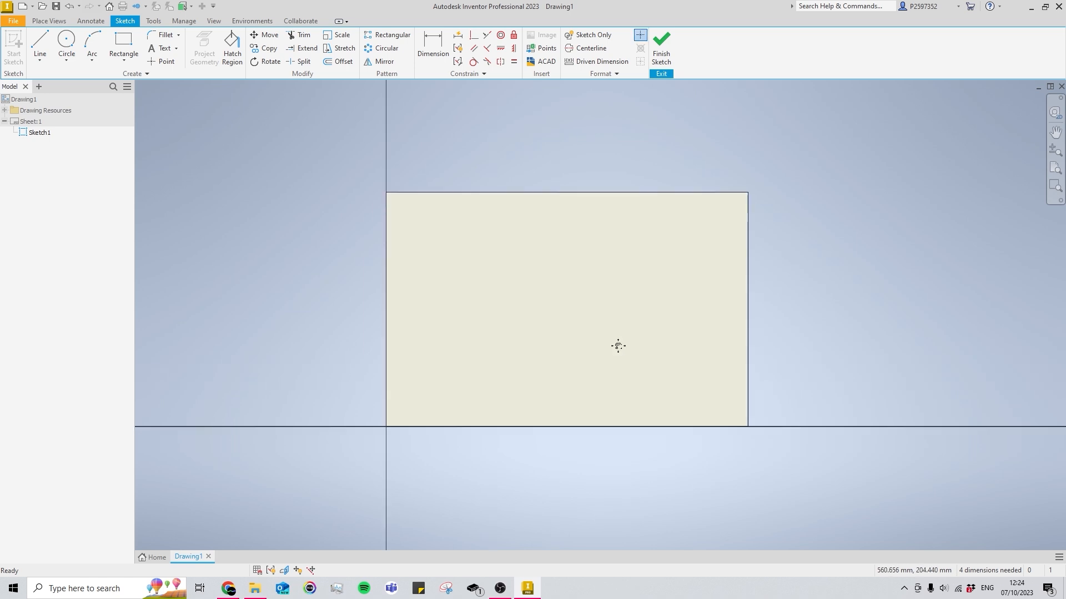
middle_drag(618, 346, 617, 344)
drag(345, 155, 793, 506)
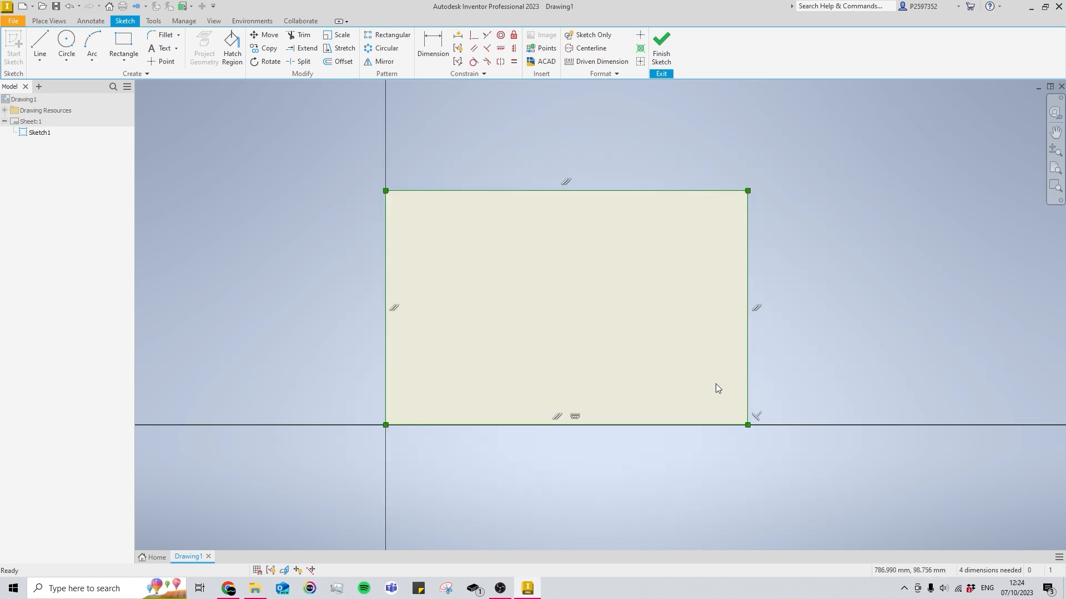
click(851, 293)
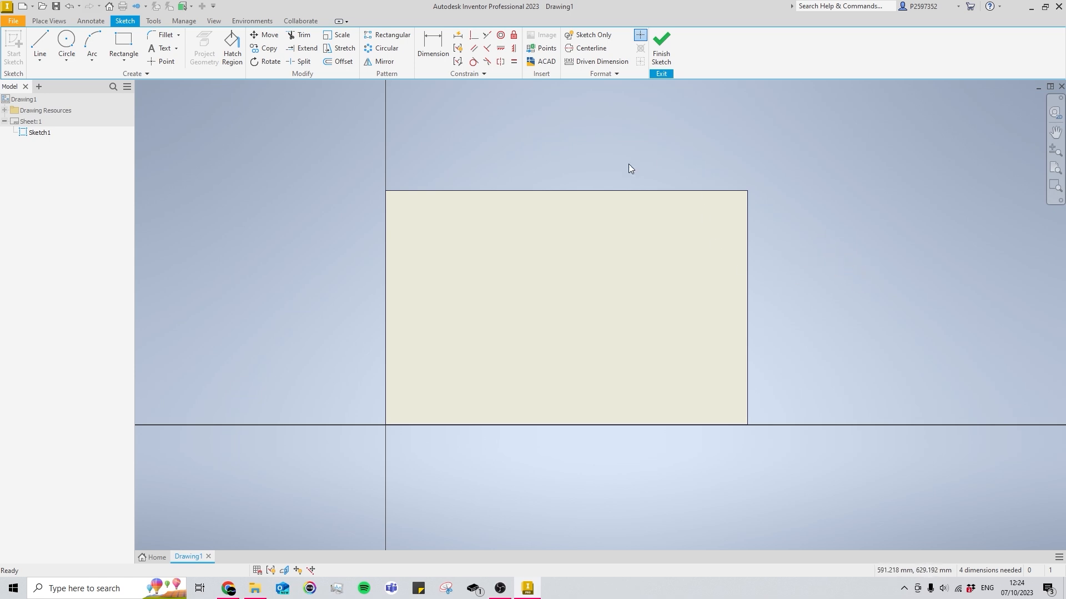
Offset the sheet-sized rectangle inward by 20 mm to form the inner border outline
key(l)
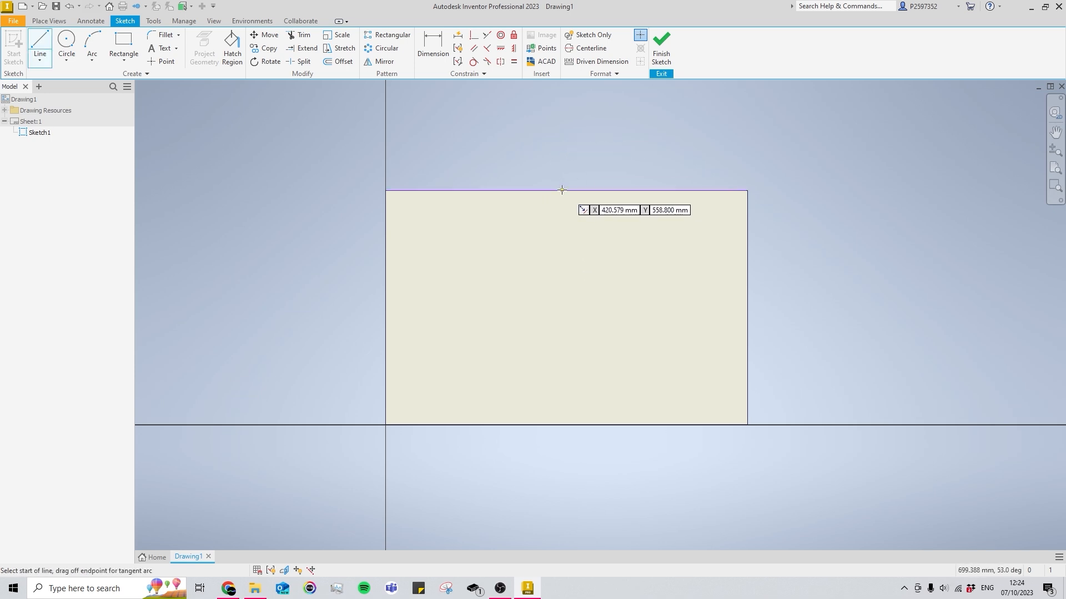
key(Escape)
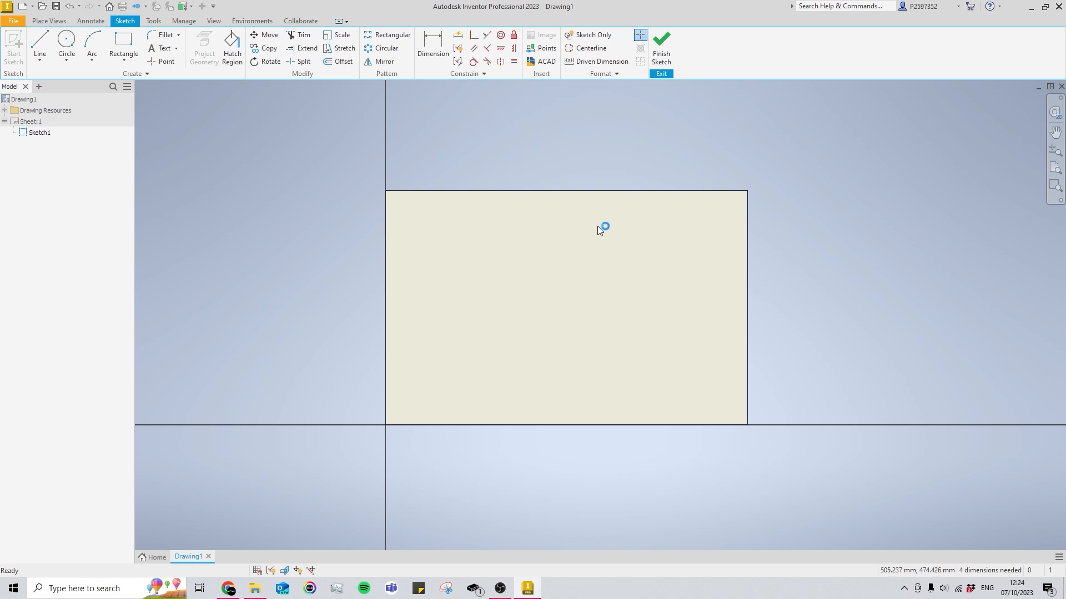
key(o)
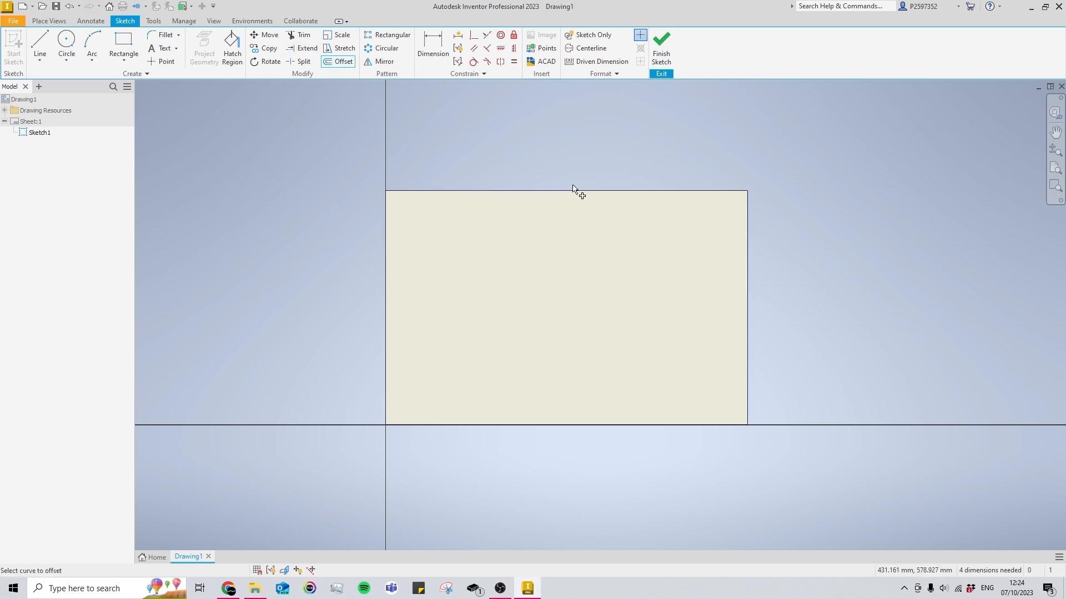
click(636, 191)
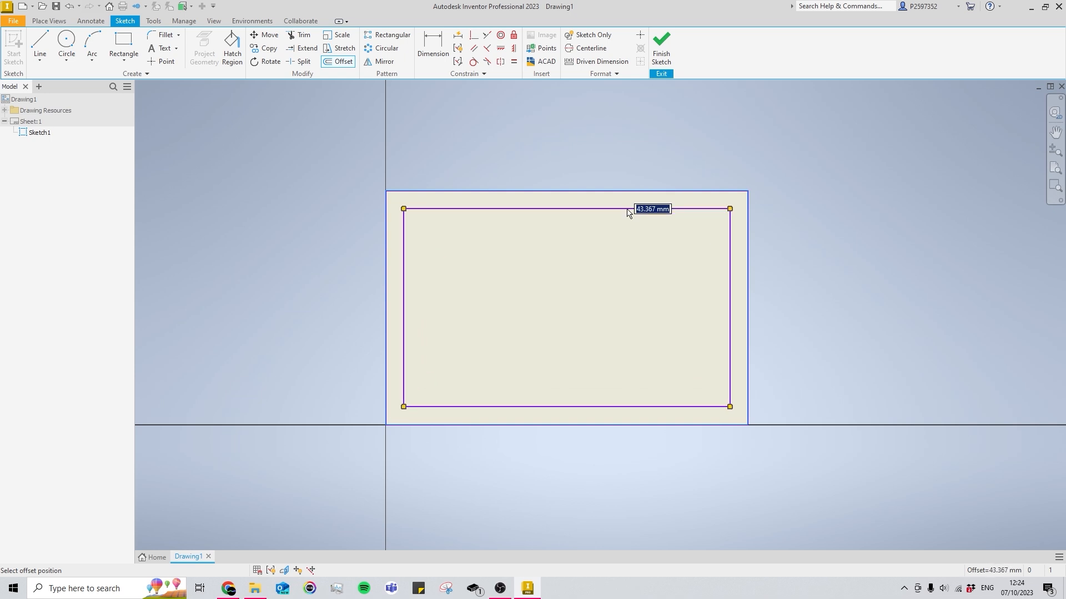
scroll(697, 202, down, 2)
scroll(697, 202, up, 5)
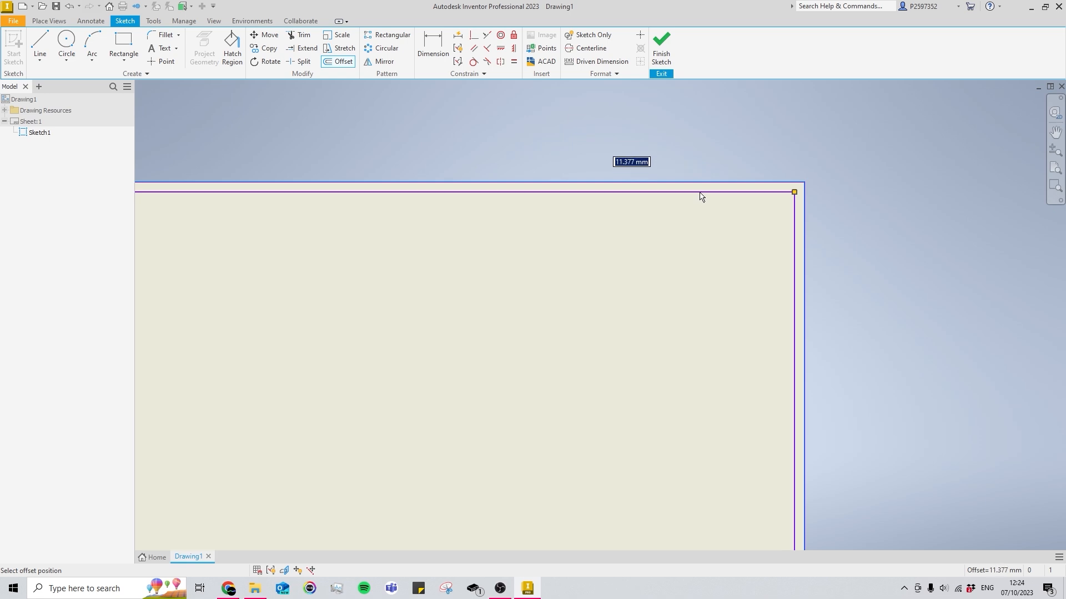
scroll(700, 198, up, 1)
scroll(701, 201, down, 4)
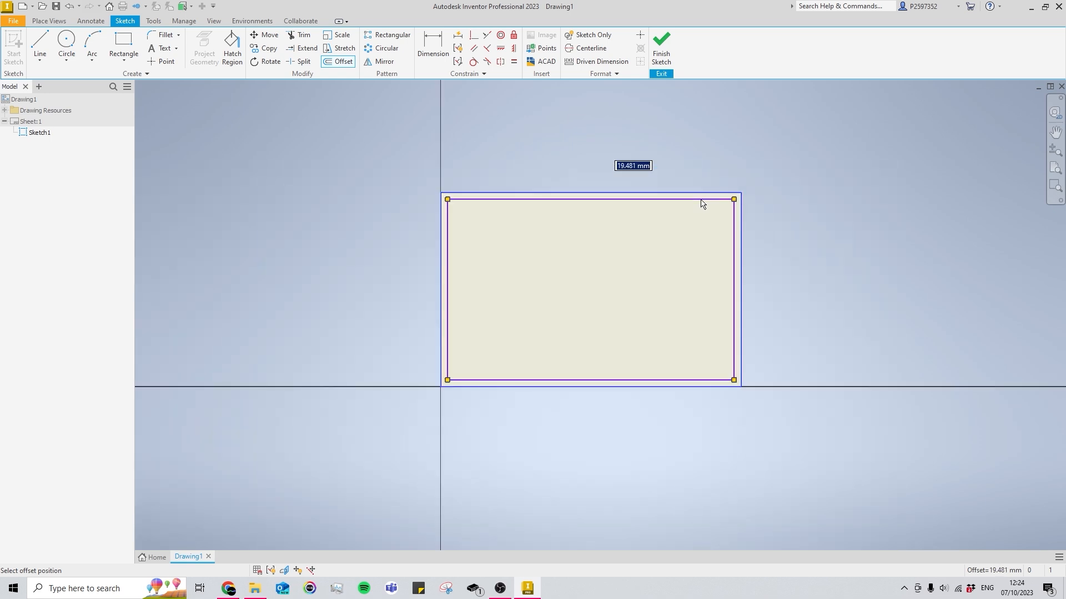
scroll(701, 203, up, 3)
text(20)
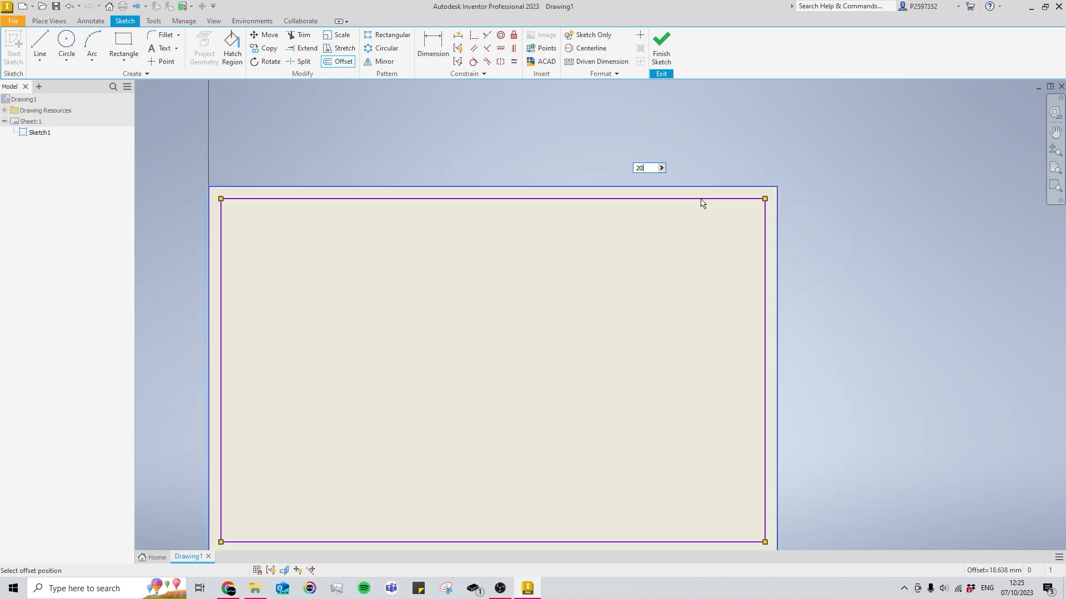
key(Return)
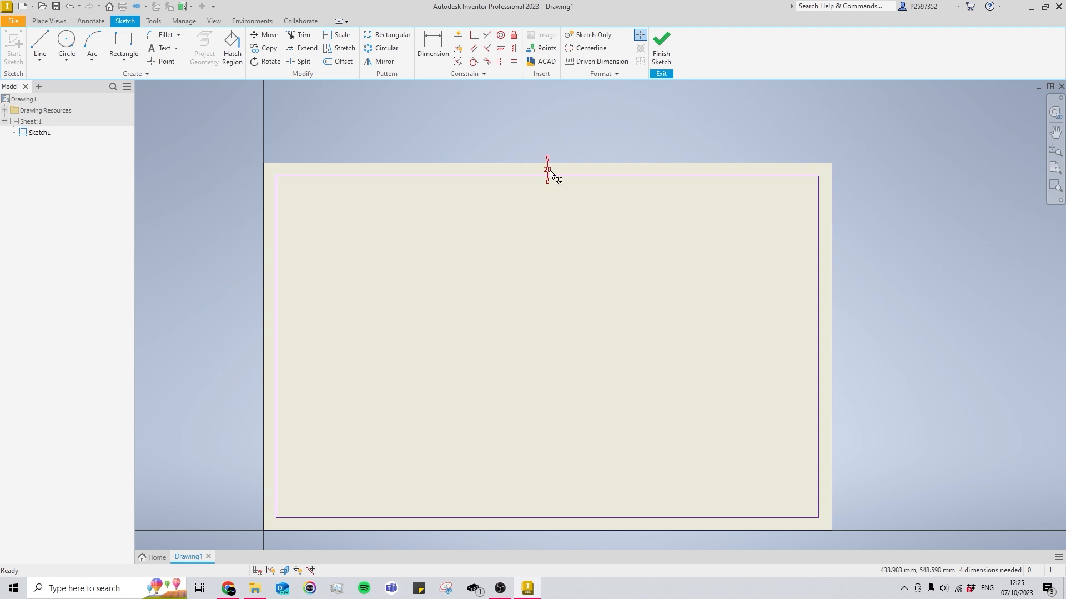
Undo the removal of the 20 mm offset dimension
middle_drag(639, 249, 681, 243)
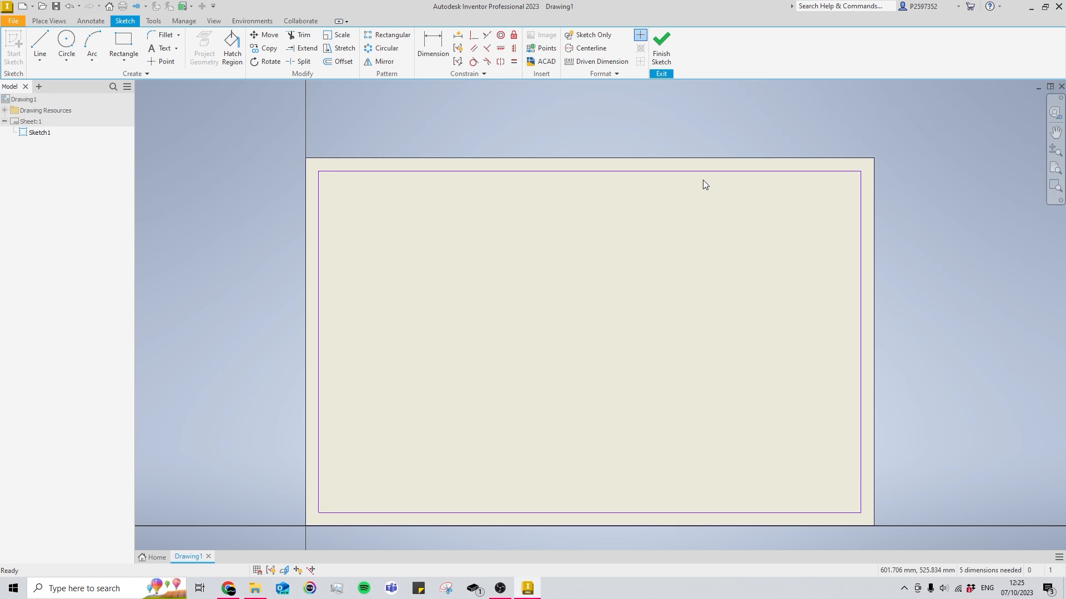
key(ctrl+z)
middle_drag(677, 218, 688, 215)
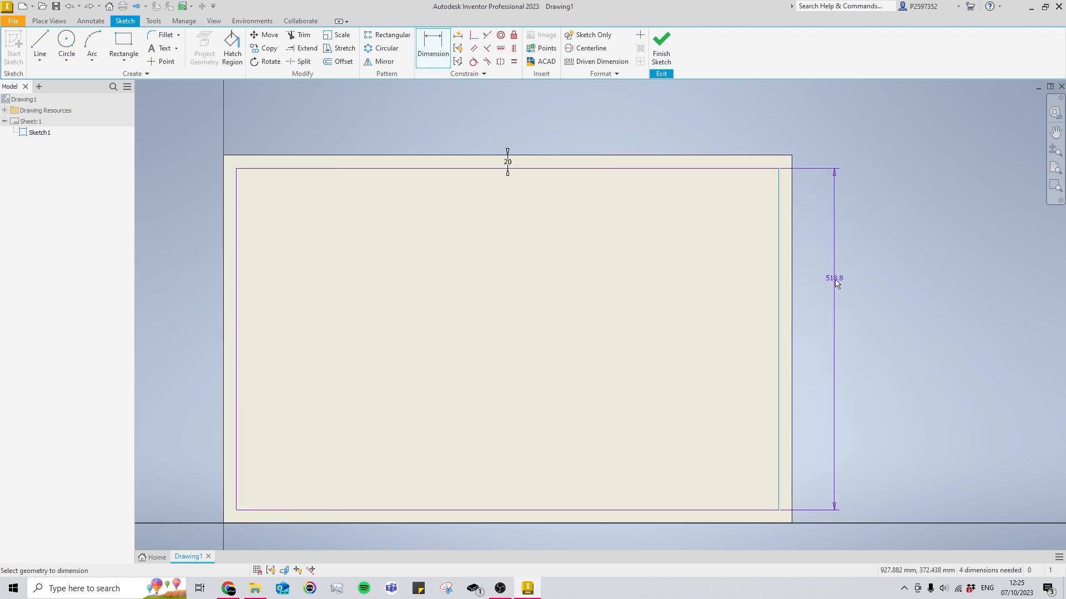
Dimension the inner rectangle's height on its right side and make it a driven dimension
click(824, 294)
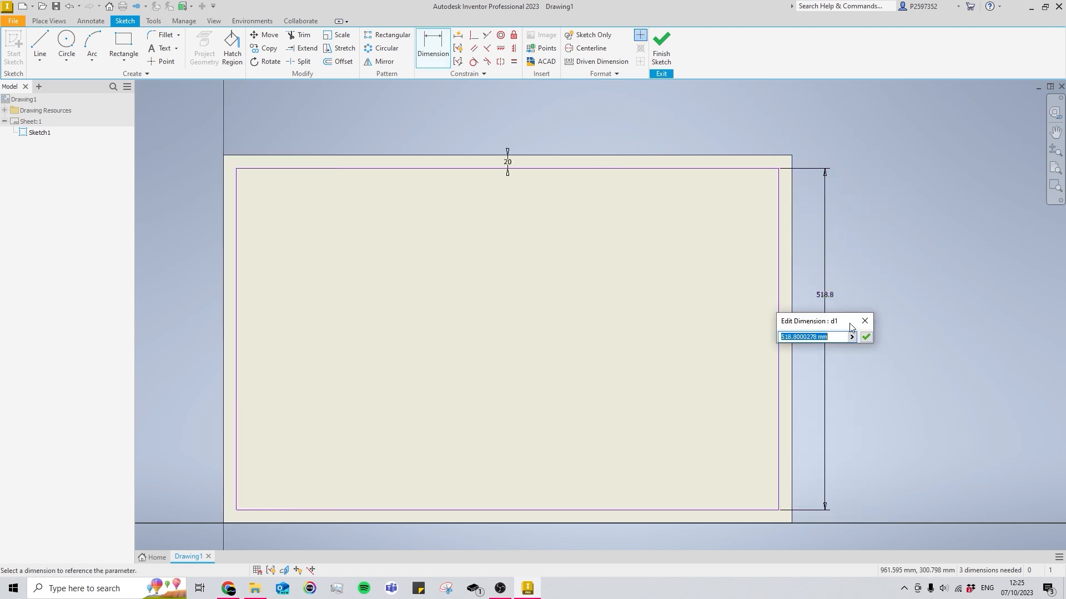
key(Return)
right_click(826, 296)
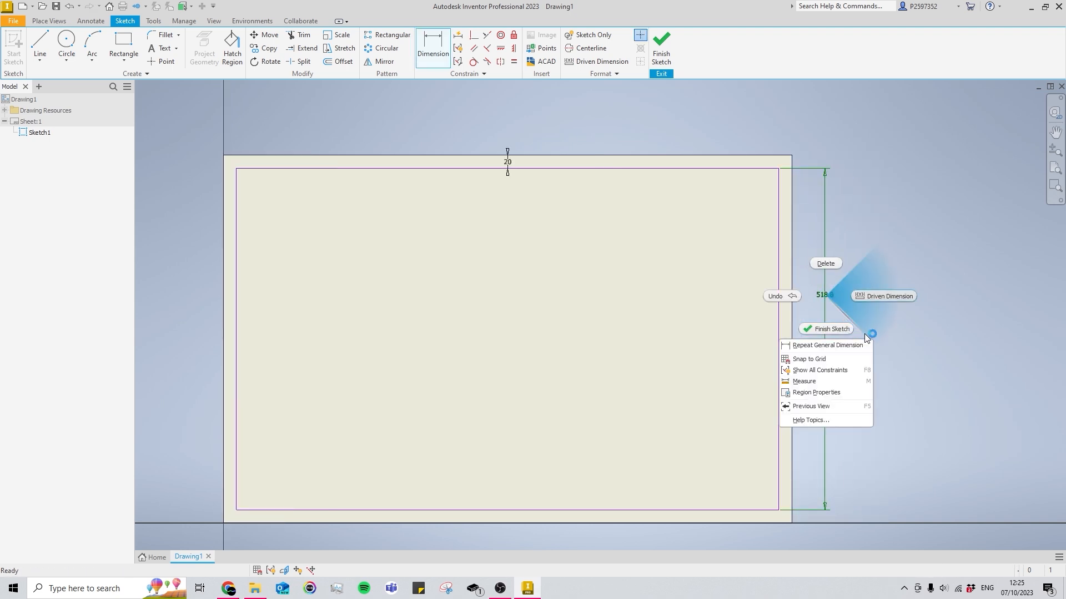
click(876, 299)
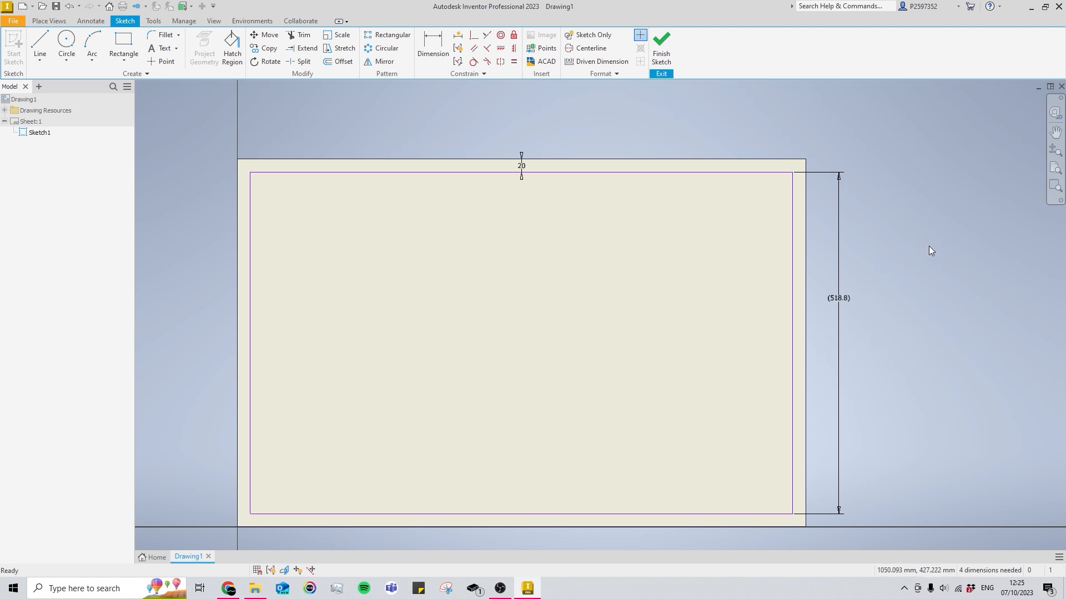
Try moving the inner rectangle's bottom edge upward and undo the move
mouse_move(874, 264)
middle_down()
mouse_move(897, 255)
mouse_move(833, 236)
middle_up()
middle_drag(806, 272, 792, 301)
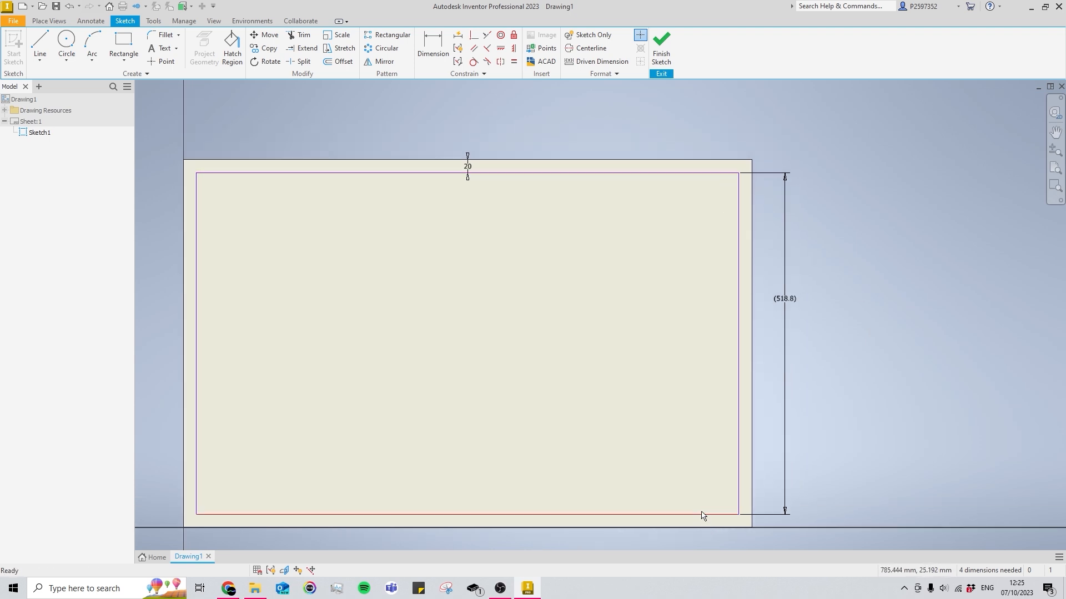
drag(701, 513, 705, 478)
key(ctrl+z)
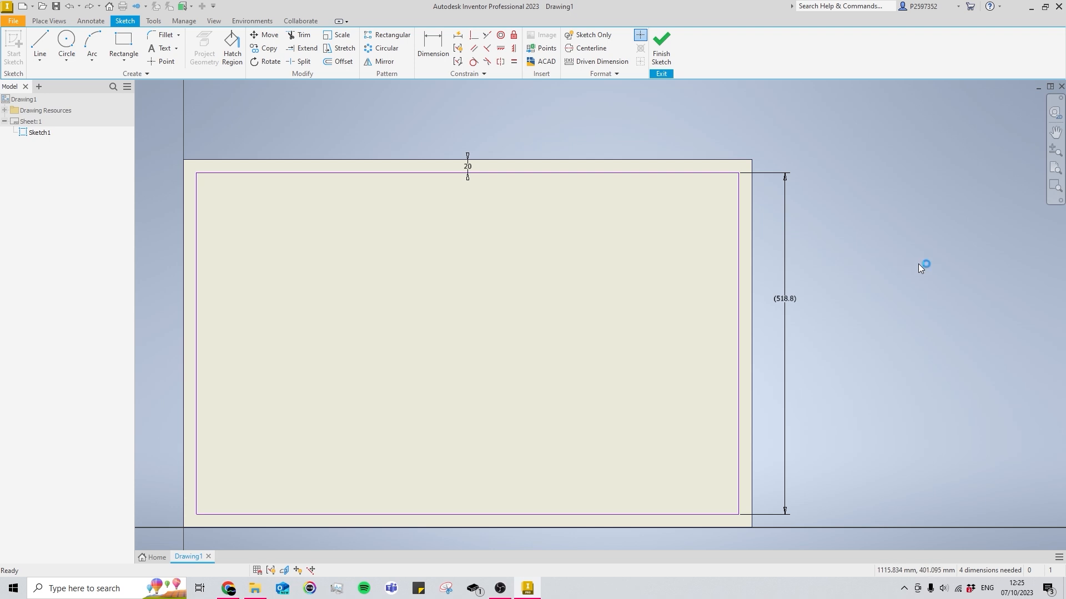
Draw a 15 mm horizontal tick line outward from the inner rectangle's left edge, near the upper-left corner
middle_drag(722, 274, 828, 291)
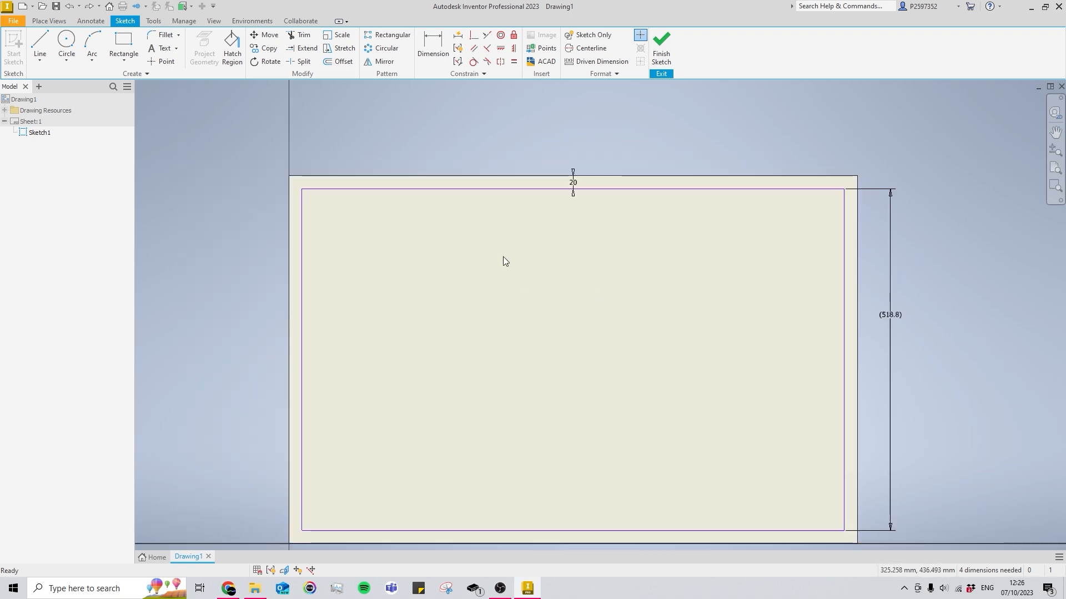
middle_drag(511, 279, 620, 281)
key(l)
middle_drag(578, 250, 667, 251)
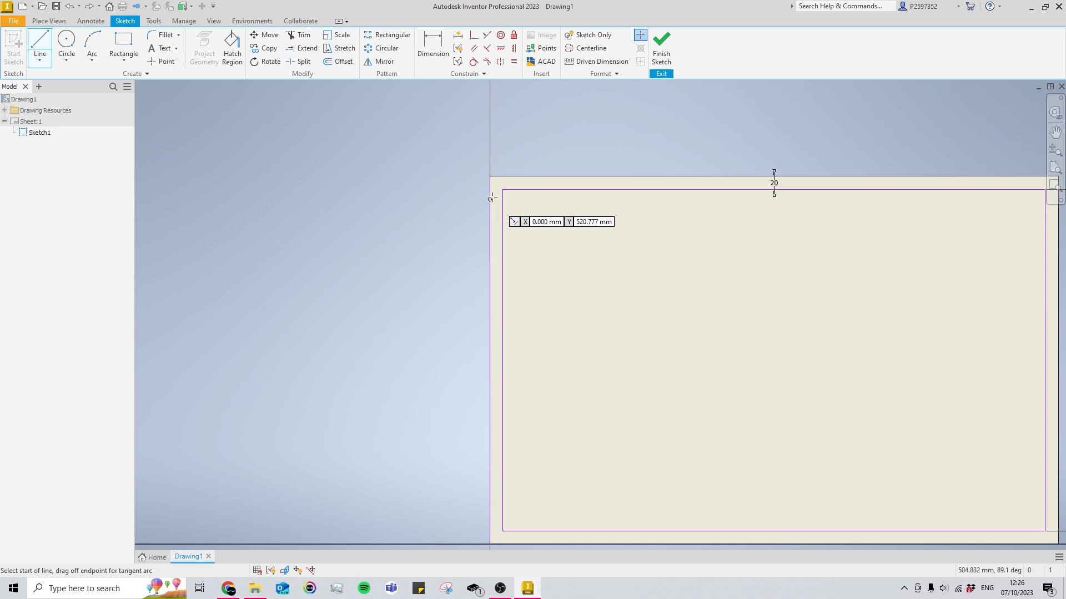
scroll(493, 199, up, 2)
scroll(492, 197, down, 3)
middle_drag(512, 270, 490, 180)
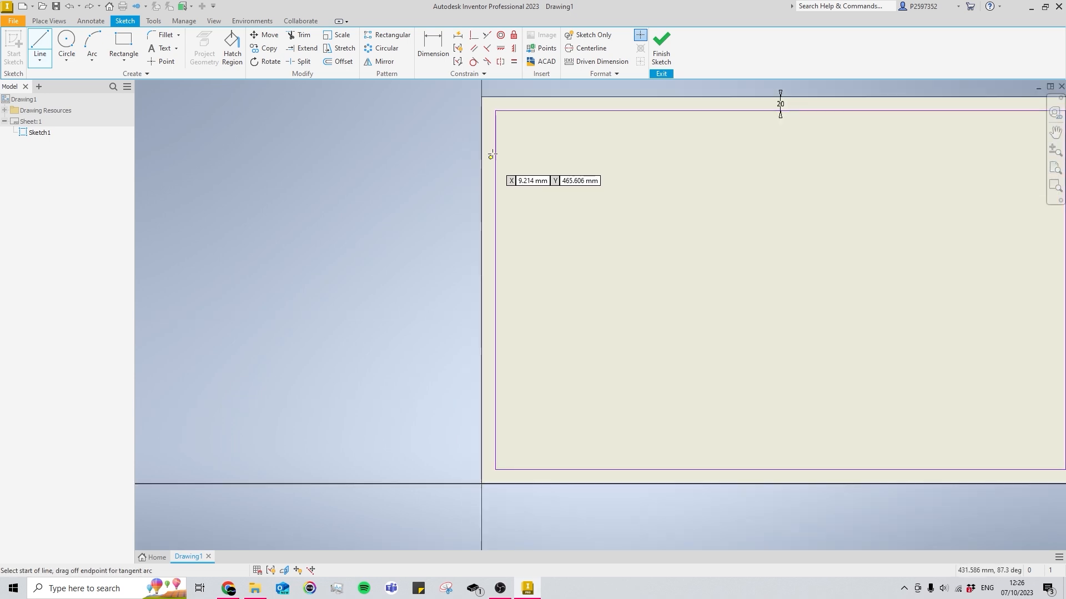
middle_drag(498, 131, 493, 195)
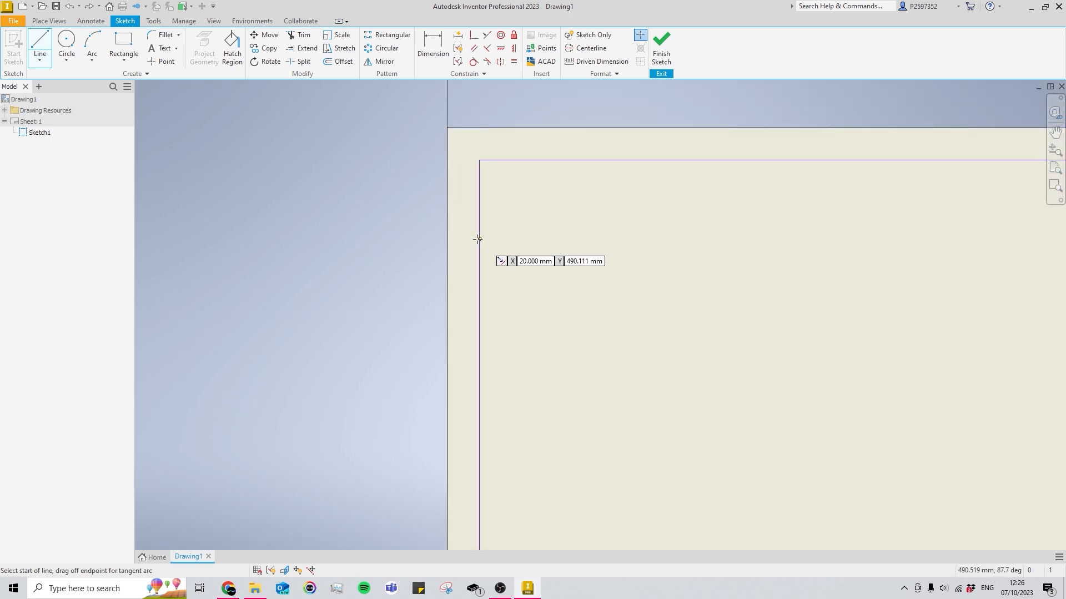
click(480, 240)
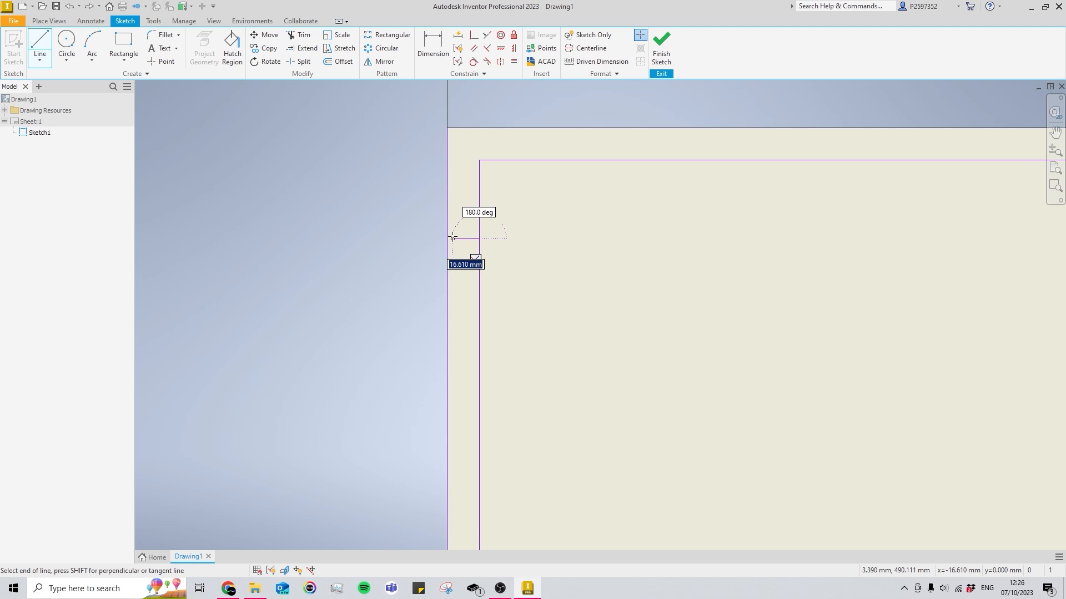
text(15)
key(Return)
key(Escape)
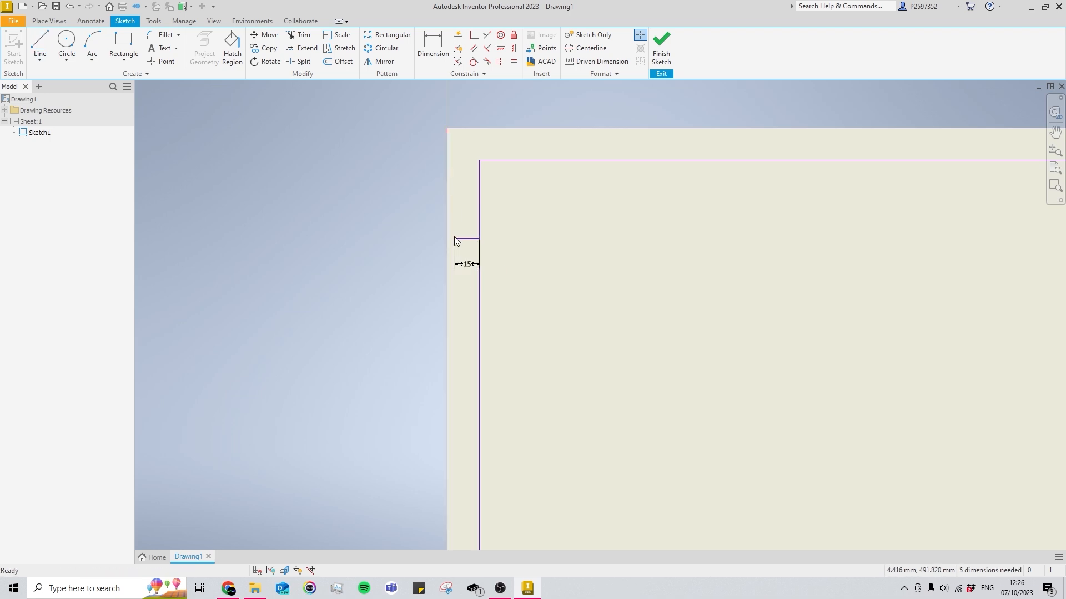
Copy the 15 mm tick line with its dimension to two lower positions along the inner rectangle's left edge
middle_drag(508, 283, 520, 245)
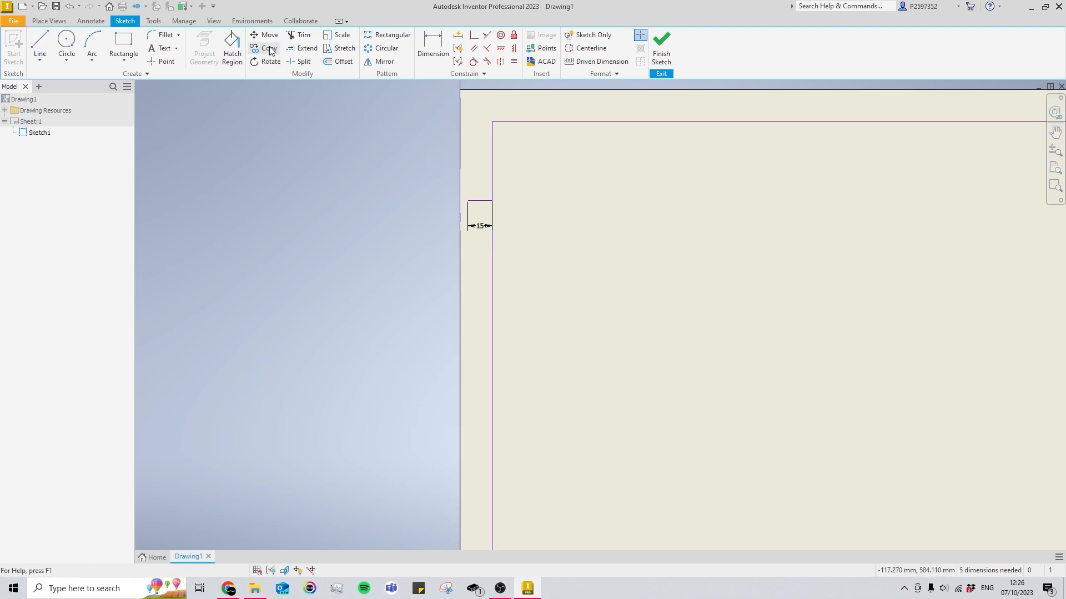
click(269, 49)
drag(433, 183, 556, 232)
right_click(535, 243)
click(580, 245)
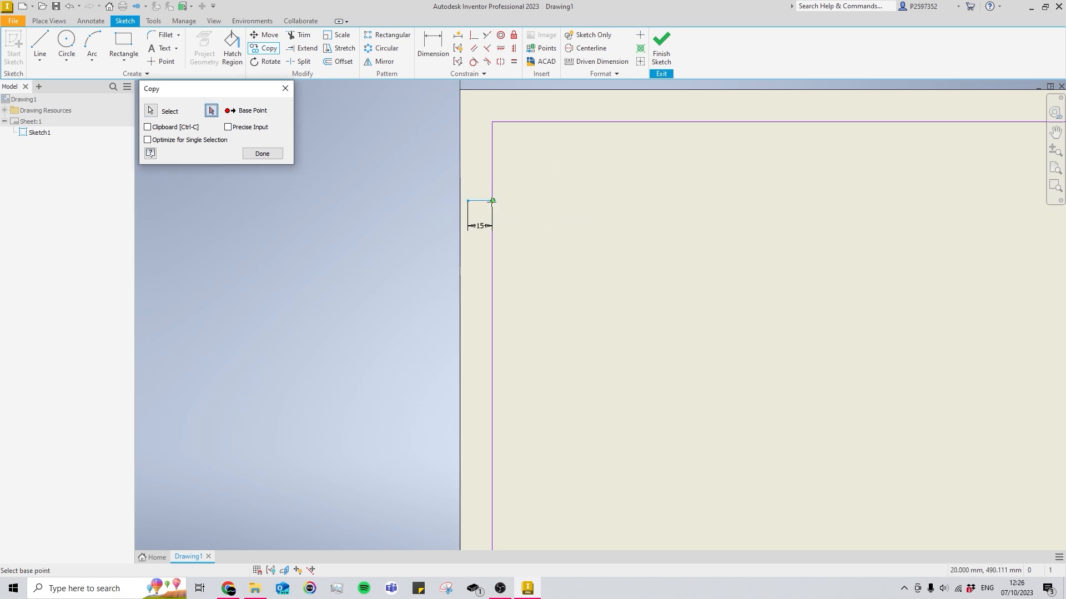
click(492, 201)
scroll(495, 203, up, 1)
scroll(507, 216, up, 2)
click(504, 362)
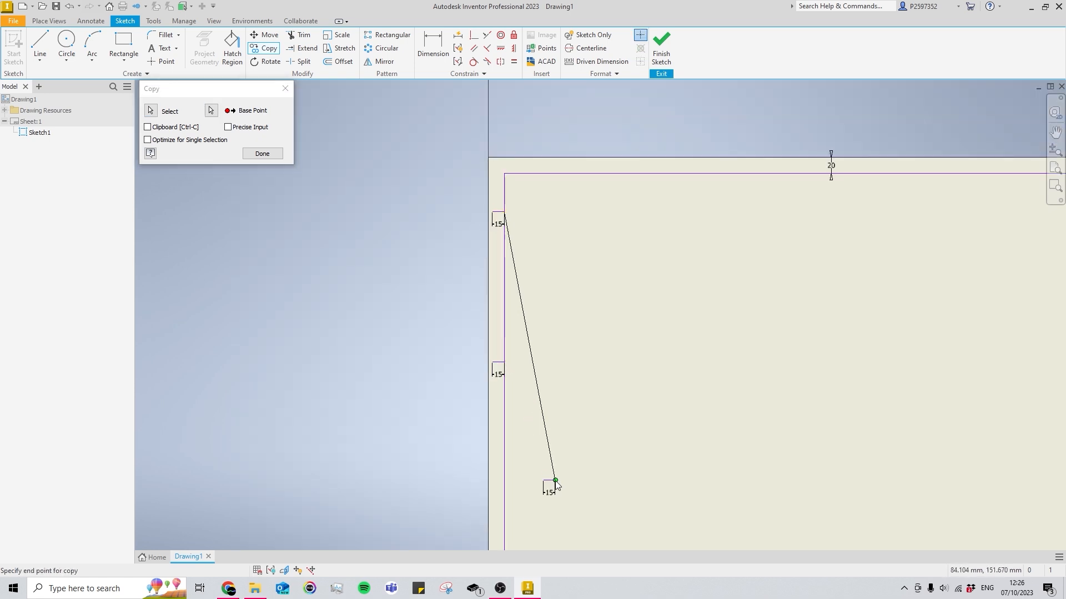
mouse_move(557, 484)
middle_down()
mouse_move(518, 227)
mouse_move(515, 400)
middle_up()
key(Escape)
Try moving the uppermost tick line down along the inner rectangle's left edge
mouse_move(485, 242)
middle_down()
mouse_move(452, 311)
mouse_move(449, 249)
middle_up()
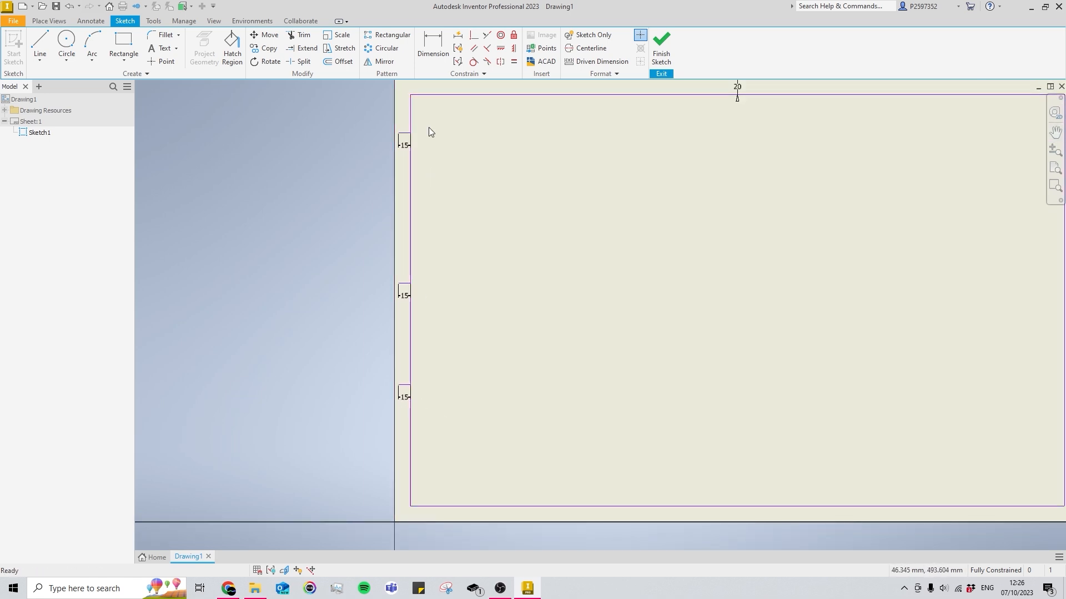
drag(407, 132, 421, 184)
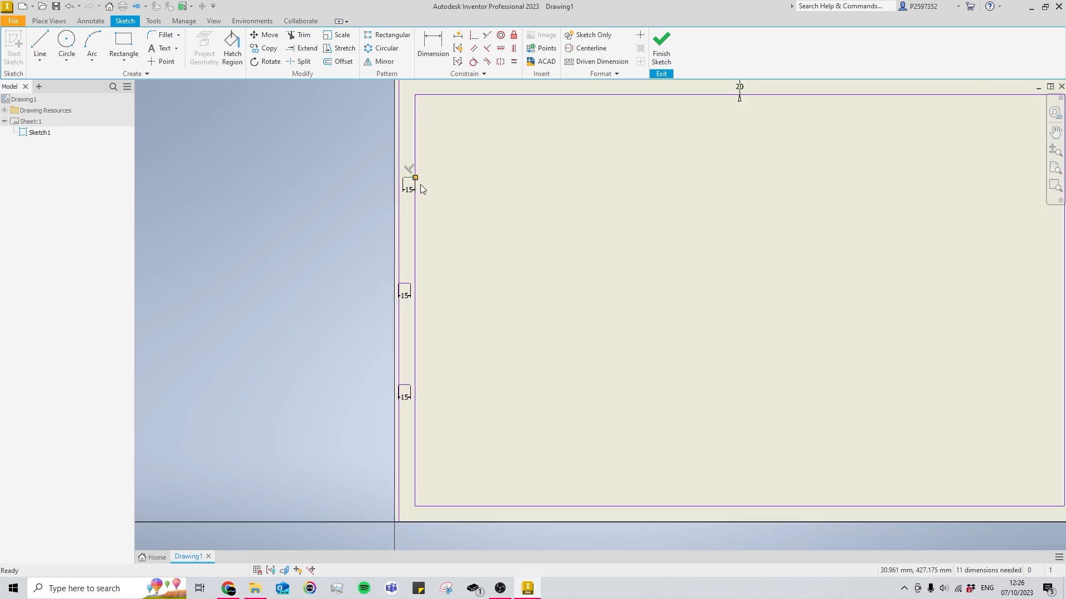
middle_drag(460, 181, 461, 281)
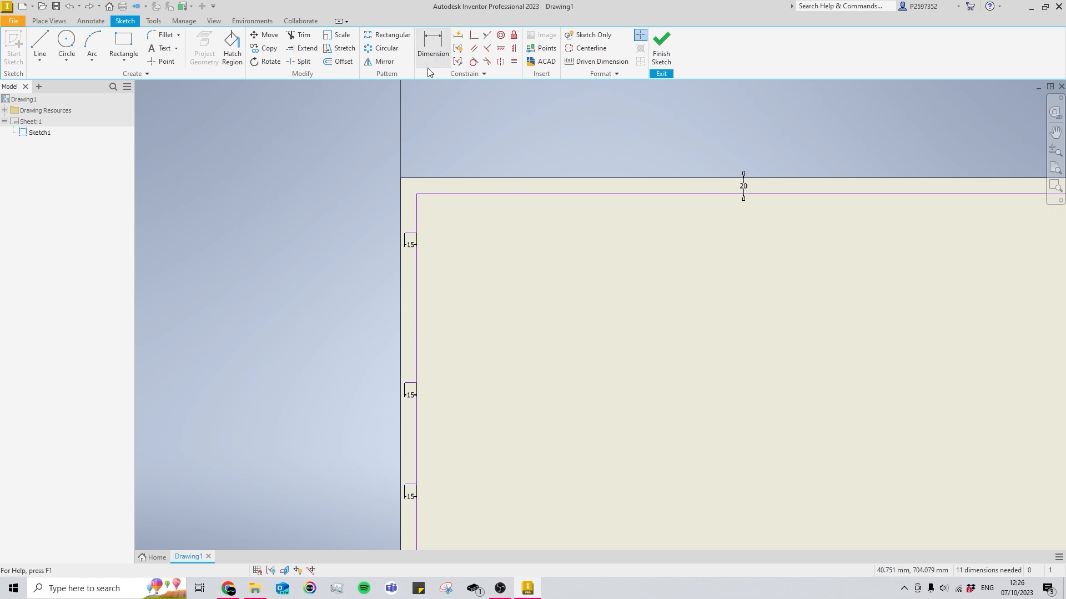
Apply Fix constraints to the top, bottom, right and left edges of the inner rectangle
click(513, 36)
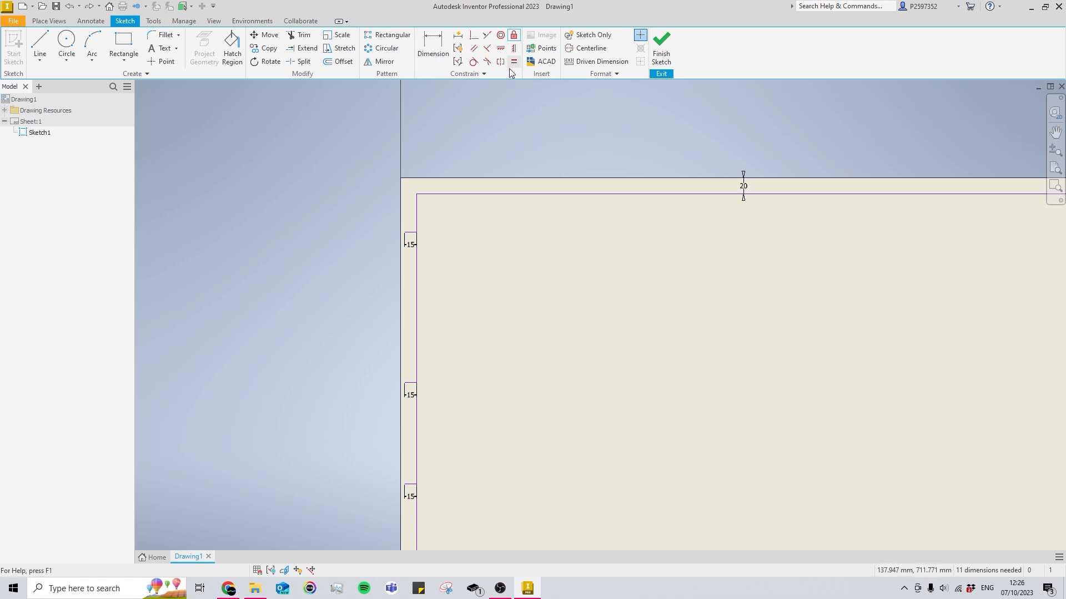
click(478, 181)
key(Escape)
scroll(478, 181, down, 2)
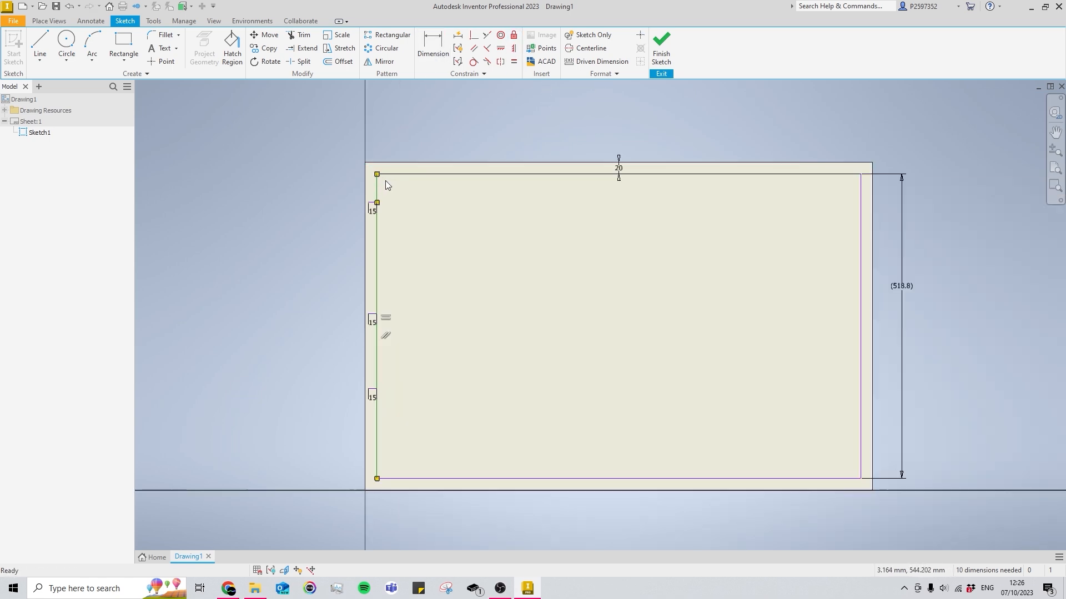
click(514, 36)
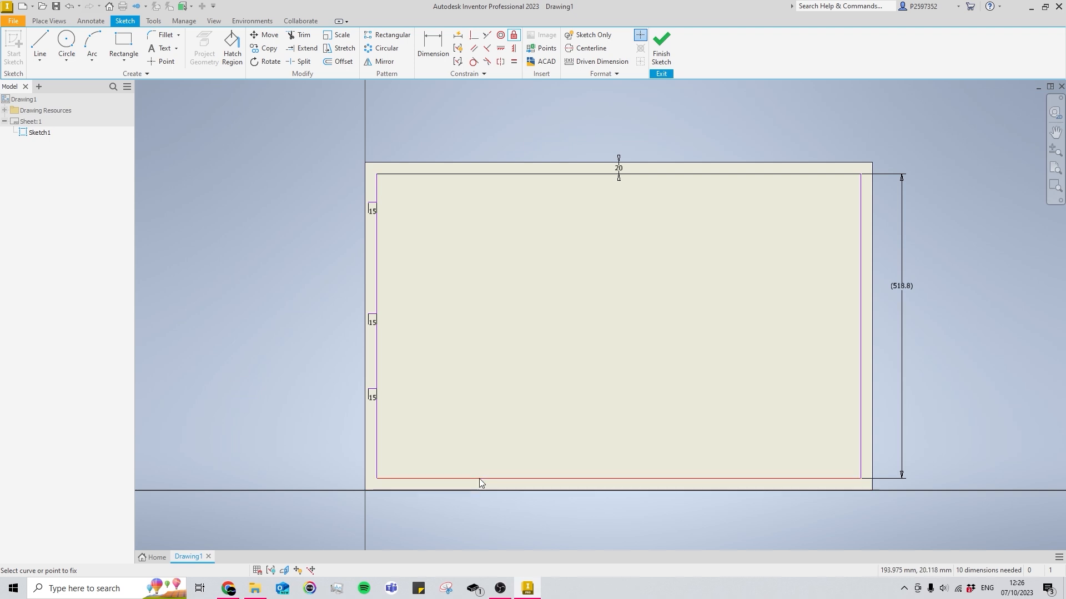
click(766, 478)
click(859, 427)
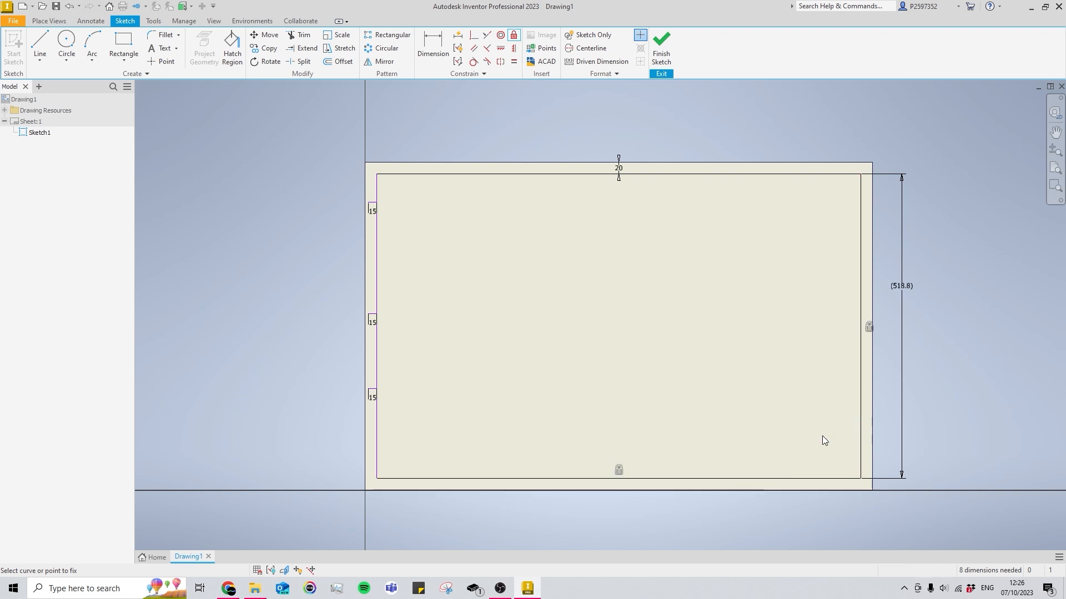
click(377, 427)
key(Escape)
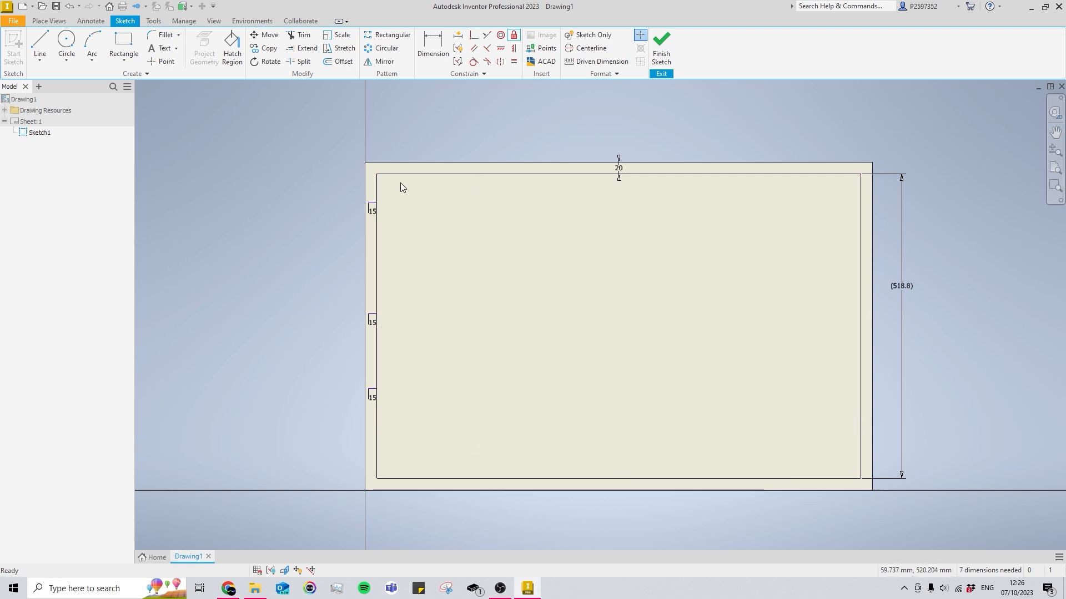
middle_drag(574, 211, 595, 243)
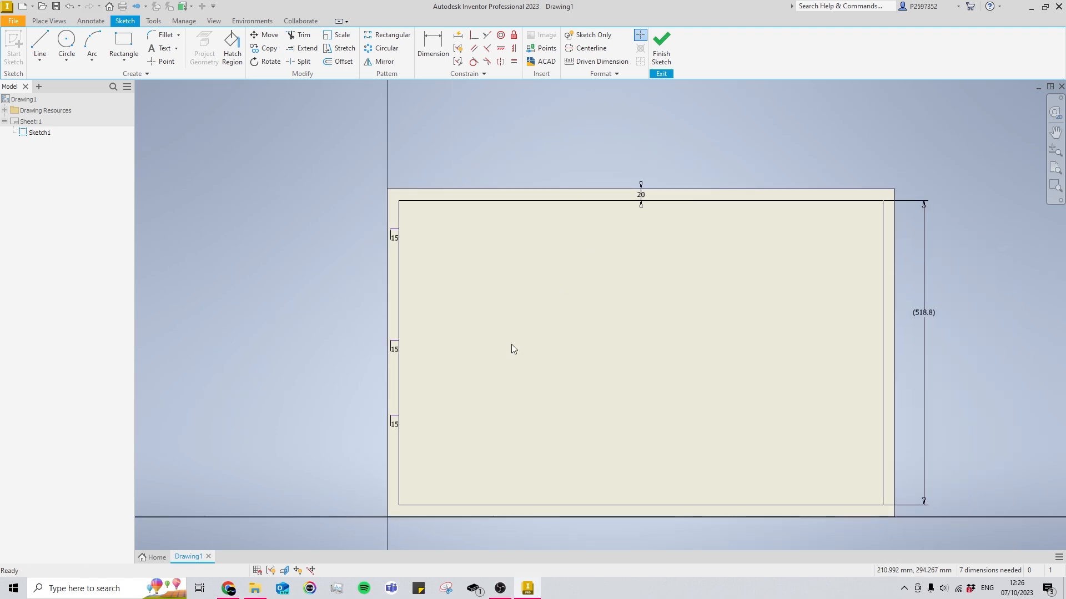
middle_drag(511, 346, 533, 339)
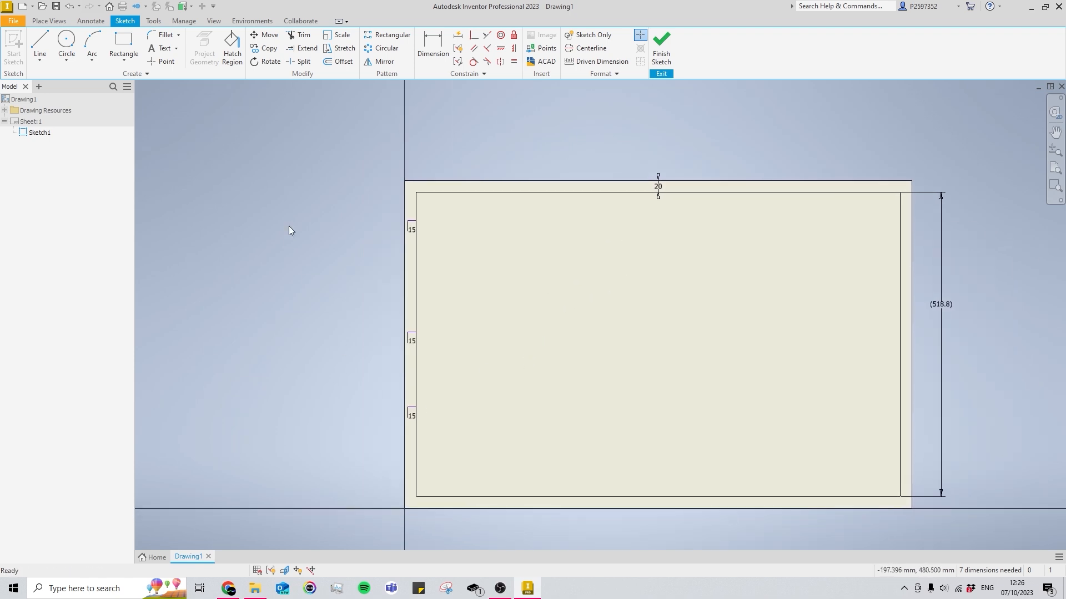
middle_drag(465, 309, 501, 278)
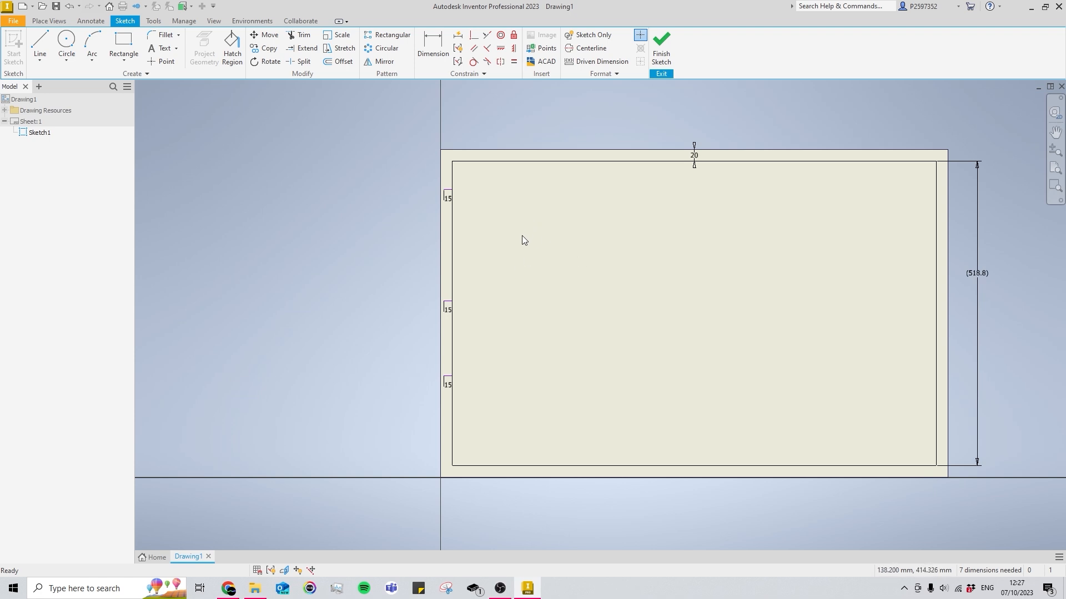
Dimension the vertical distance between the inner rectangle's top edge and the uppermost tick line, placing it outside the sheet
scroll(467, 181, up, 6)
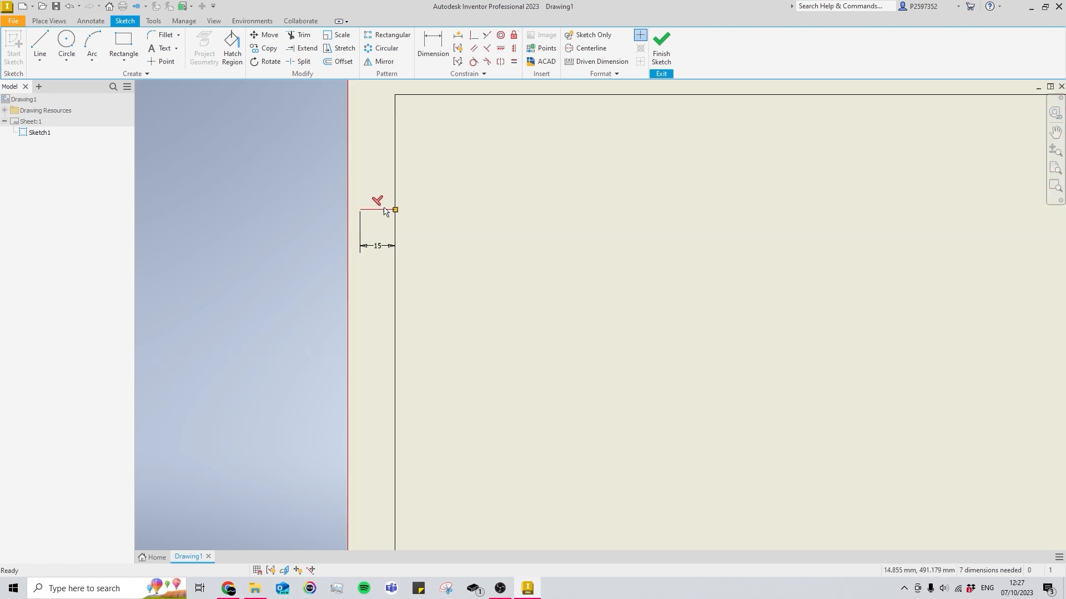
key(d)
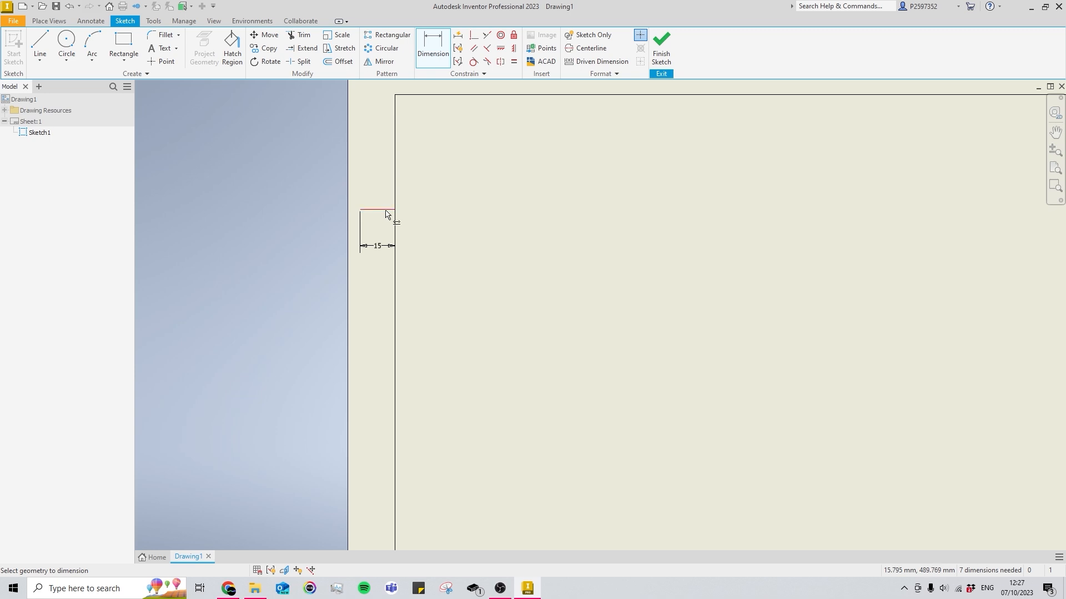
click(386, 210)
scroll(467, 171, down, 3)
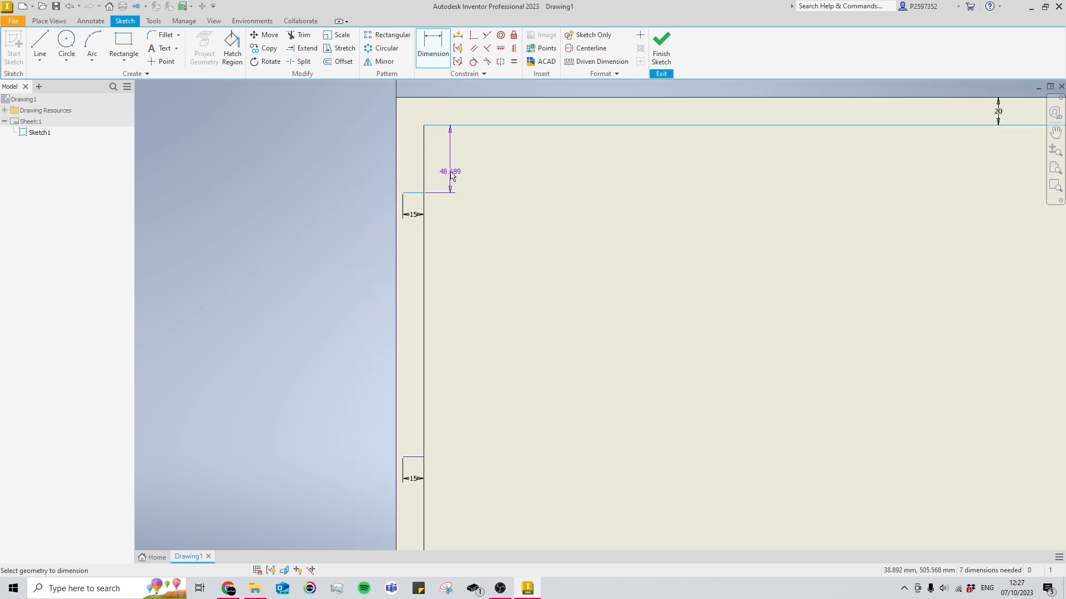
click(367, 155)
Dimension the vertical spacing between the uppermost and middle tick lines
click(409, 198)
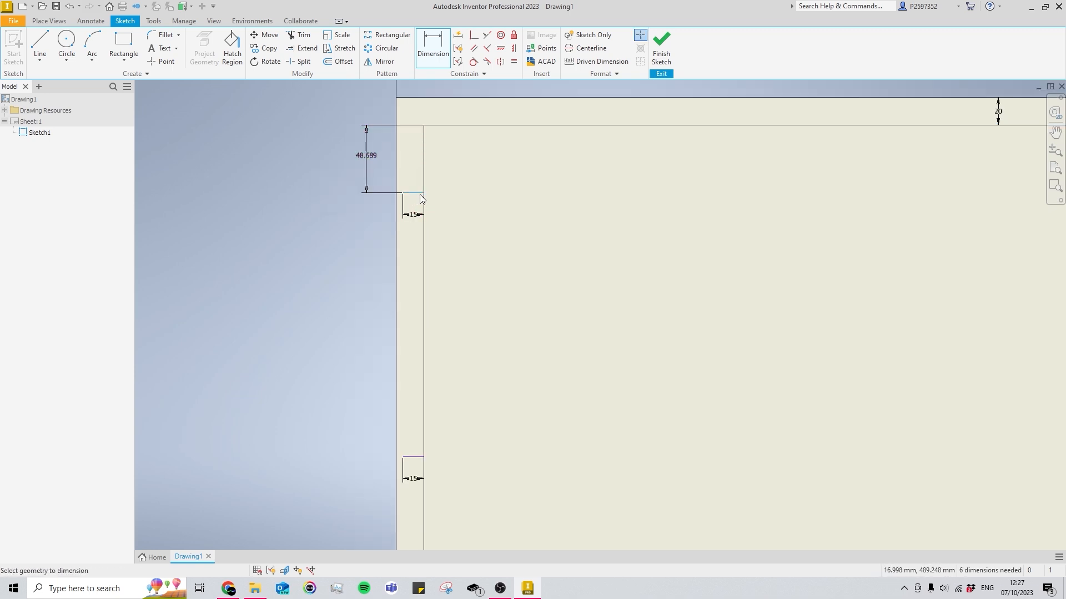
scroll(423, 468, down, 2)
scroll(428, 461, up, 6)
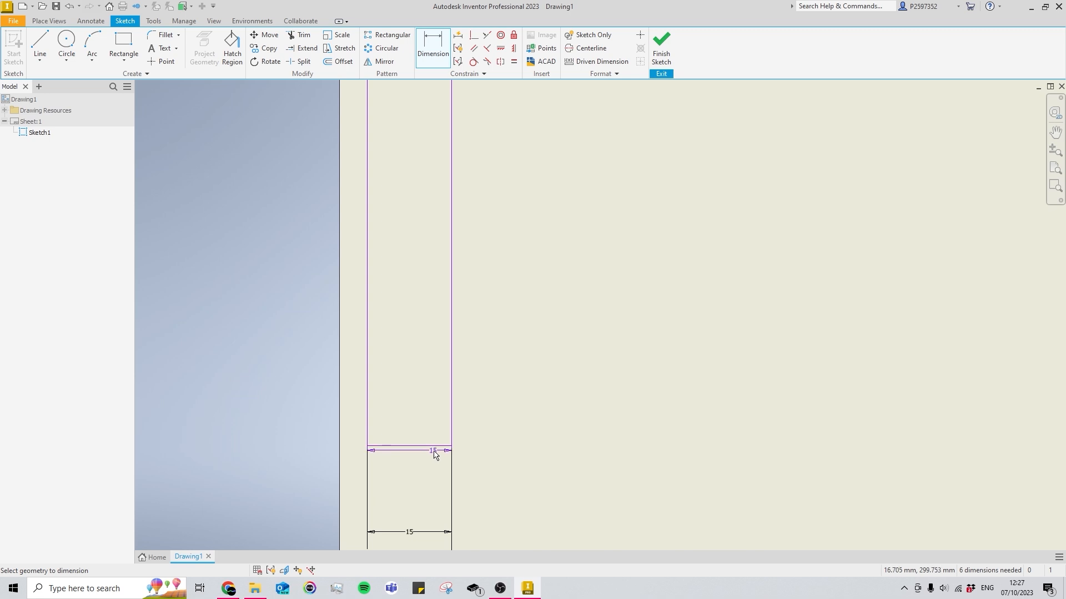
scroll(423, 445, down, 5)
scroll(433, 411, up, 8)
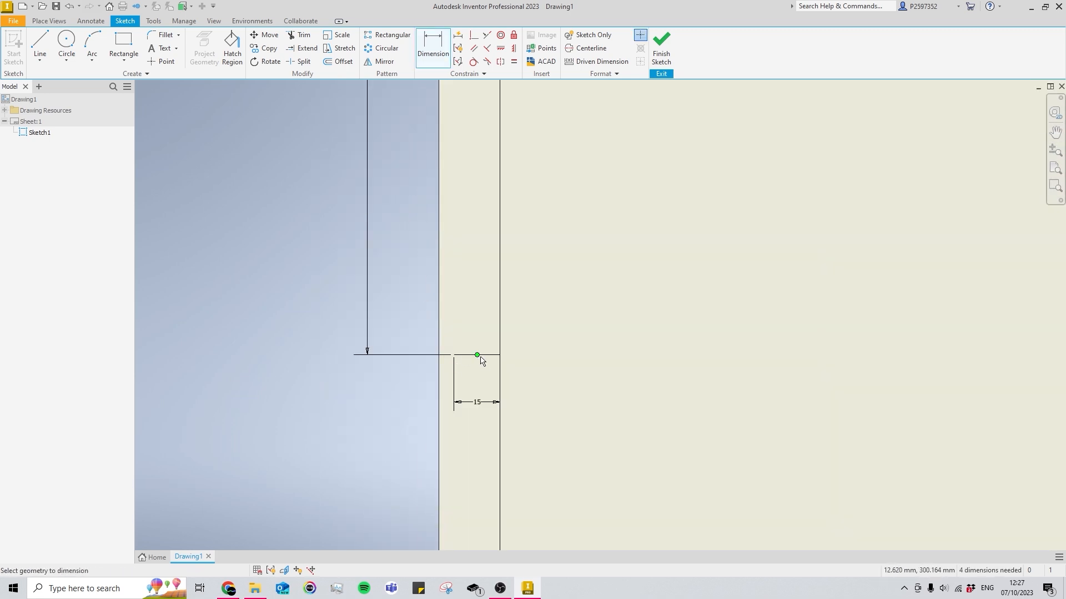
Dimension the vertical spacing between the middle and lowest tick lines
click(481, 357)
scroll(478, 314, down, 5)
scroll(482, 473, up, 3)
click(481, 448)
click(400, 357)
Dimension the vertical distance from the lowest tick line to the inner rectangle's bottom edge and accept it as a driven dimension
scroll(465, 283, down, 3)
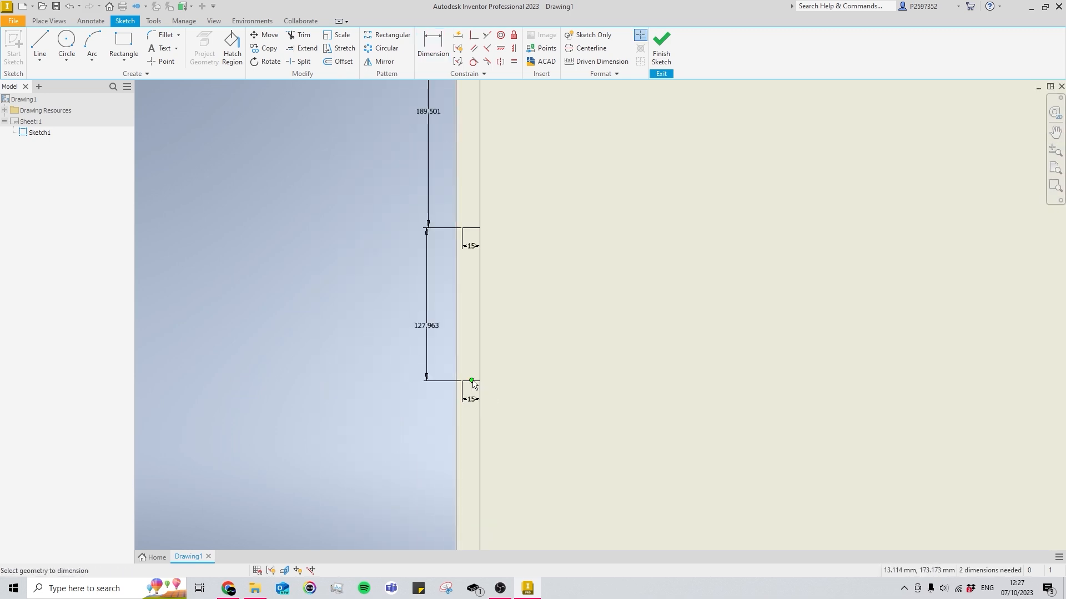
scroll(473, 381, up, 5)
click(472, 381)
scroll(475, 381, down, 8)
scroll(482, 397, up, 3)
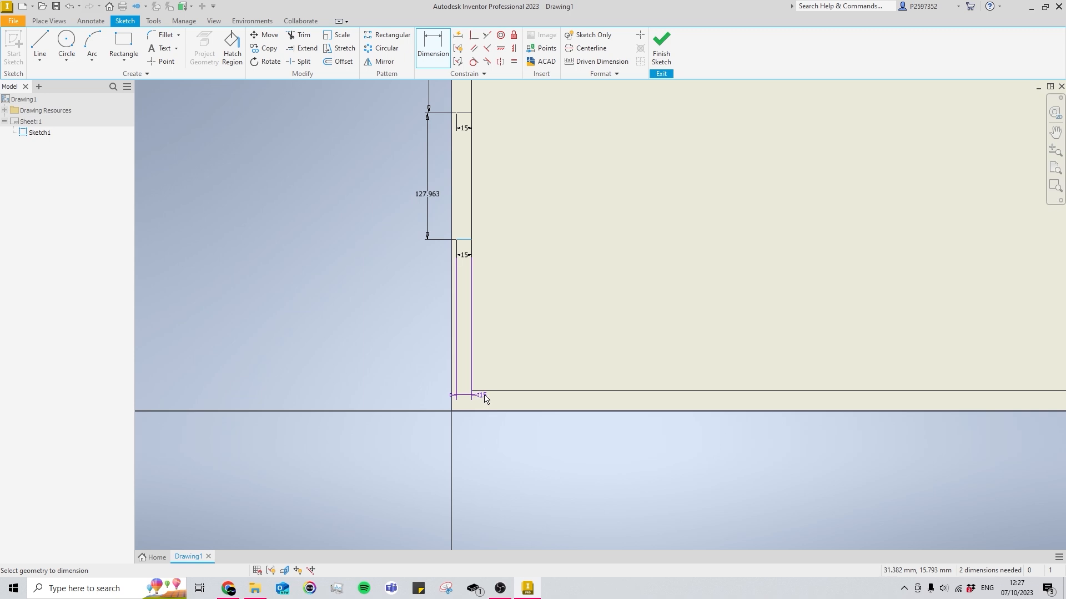
click(484, 397)
click(408, 311)
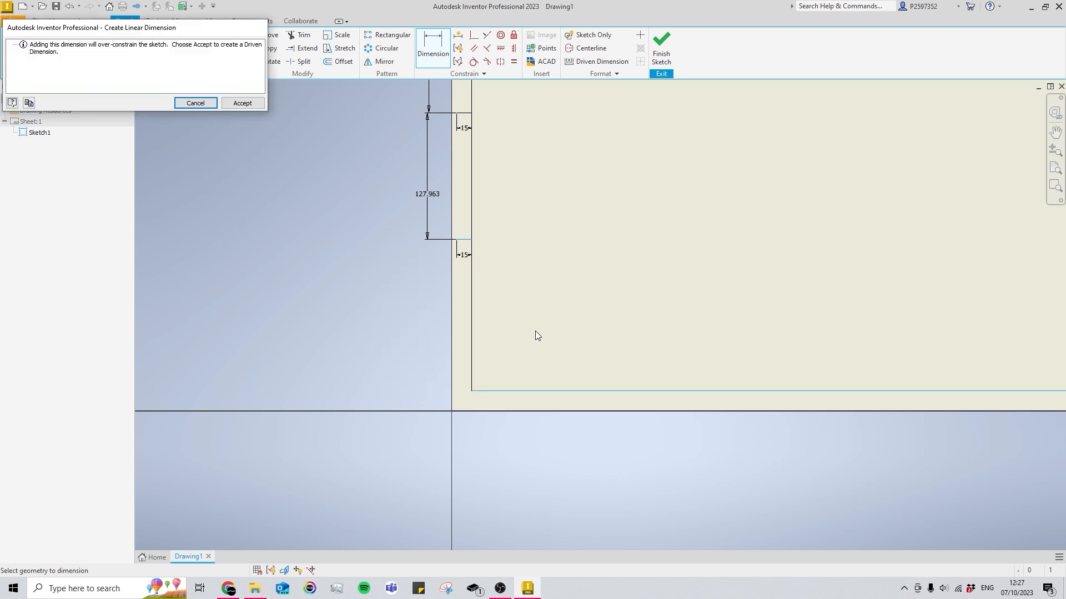
click(245, 105)
Set the uppermost tick line's distance from the top edge to d1/4, referencing the inner rectangle's driven height dimension
scroll(382, 317, down, 4)
scroll(381, 317, up, 3)
middle_drag(389, 333, 347, 386)
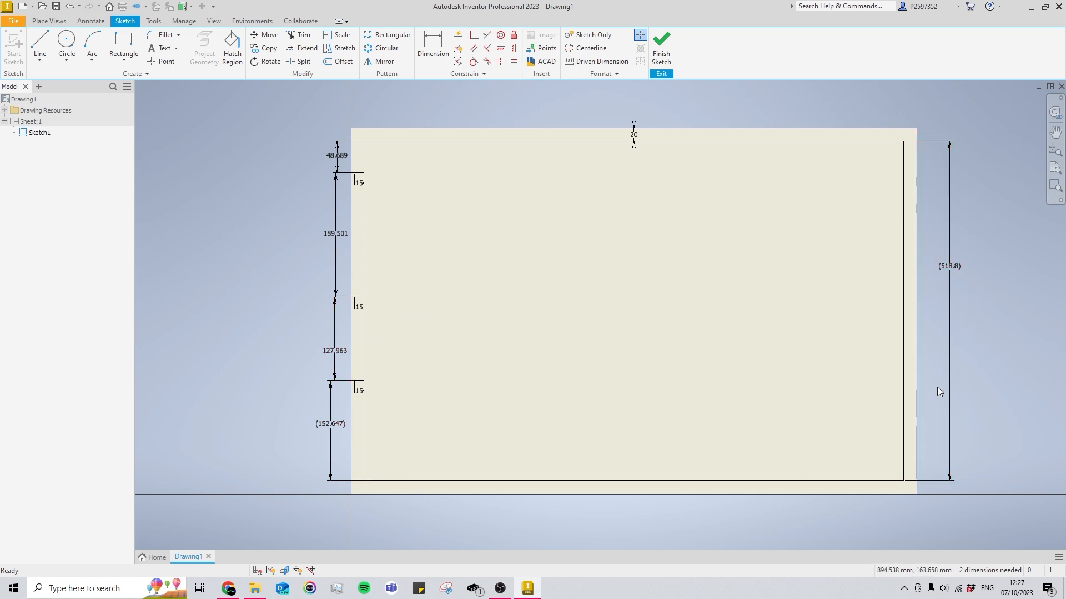
middle_drag(923, 277, 909, 273)
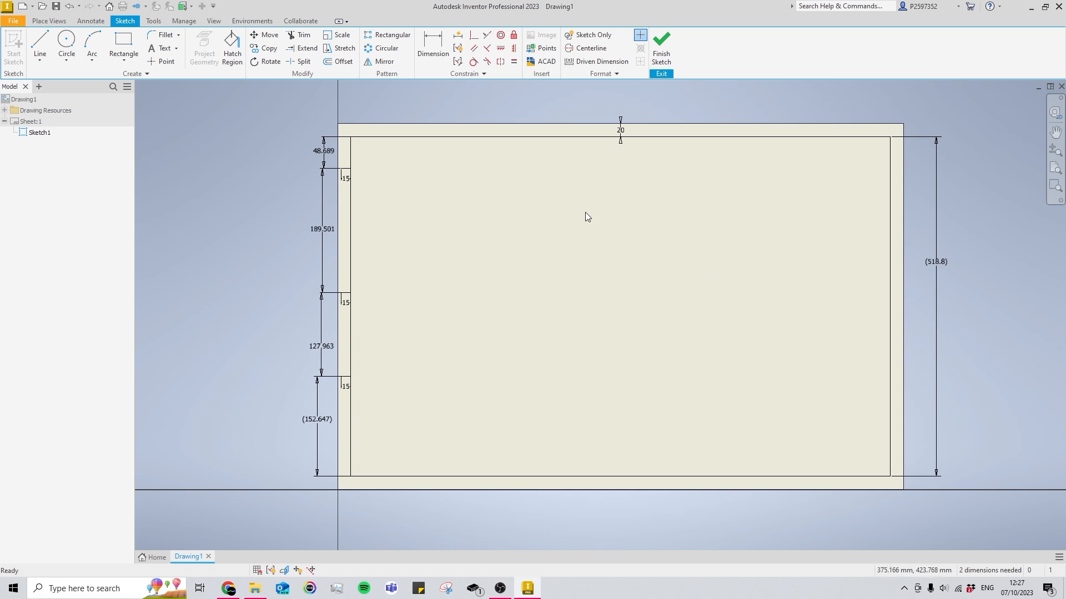
double_click(326, 156)
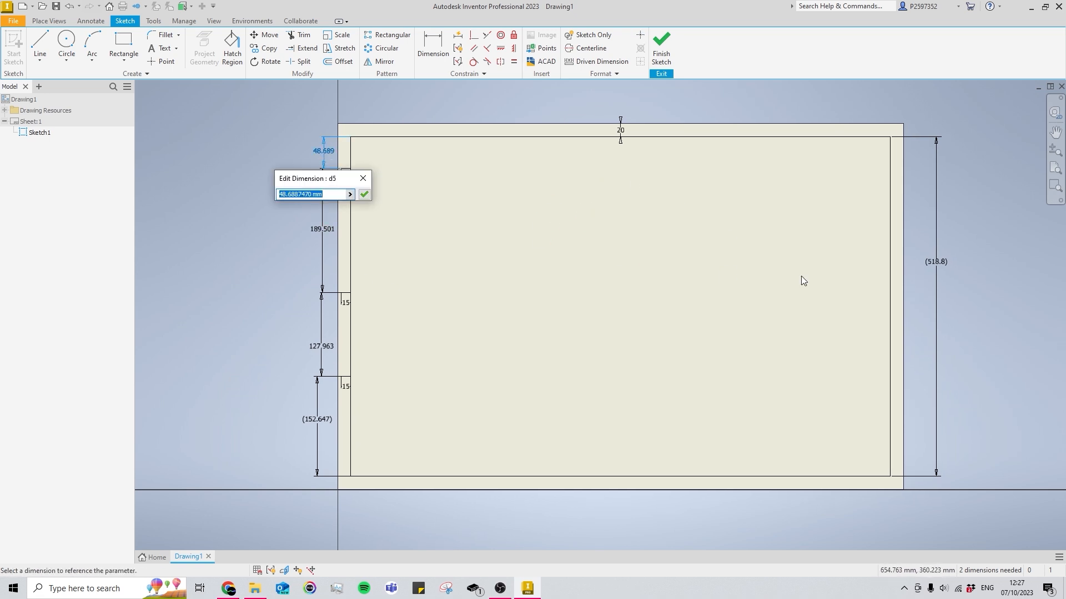
click(936, 264)
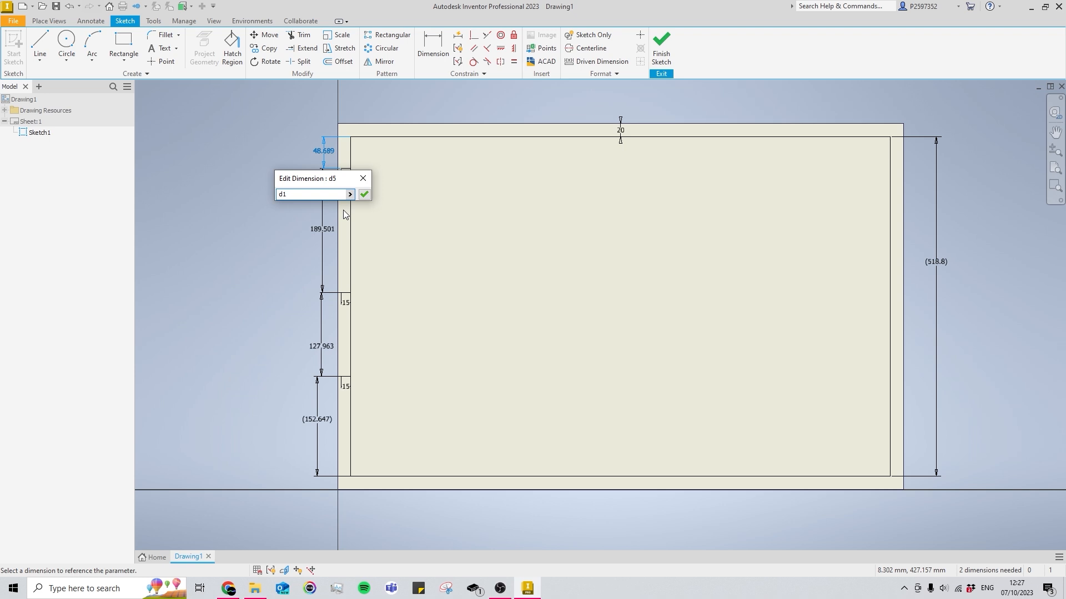
text(/4)
key(Return)
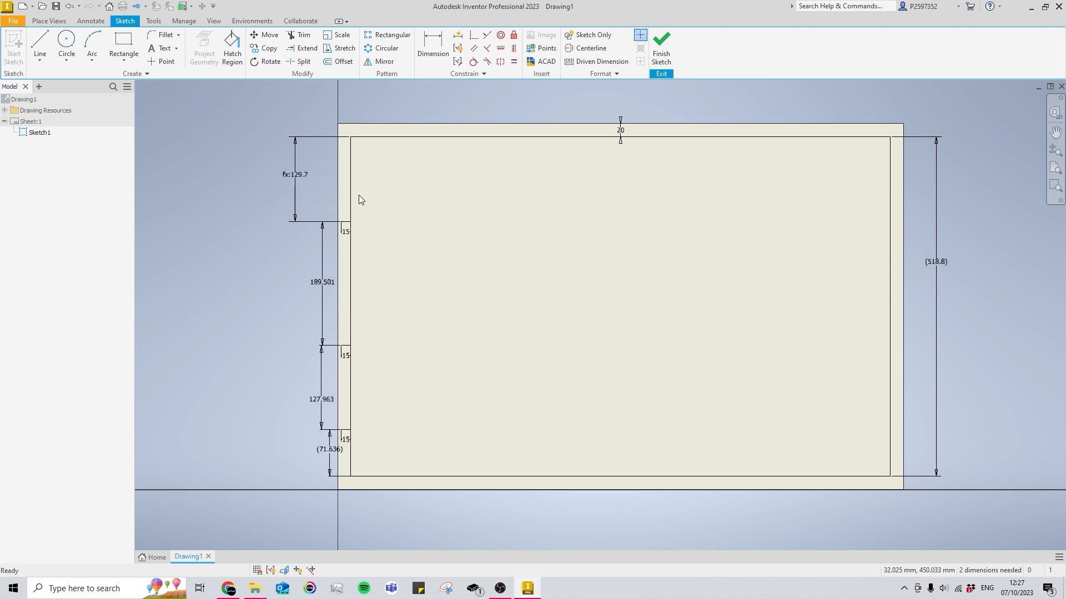
Set the spacing between the uppermost and middle tick lines equal to d5, referencing the uppermost tick's spacing dimension
double_click(295, 174)
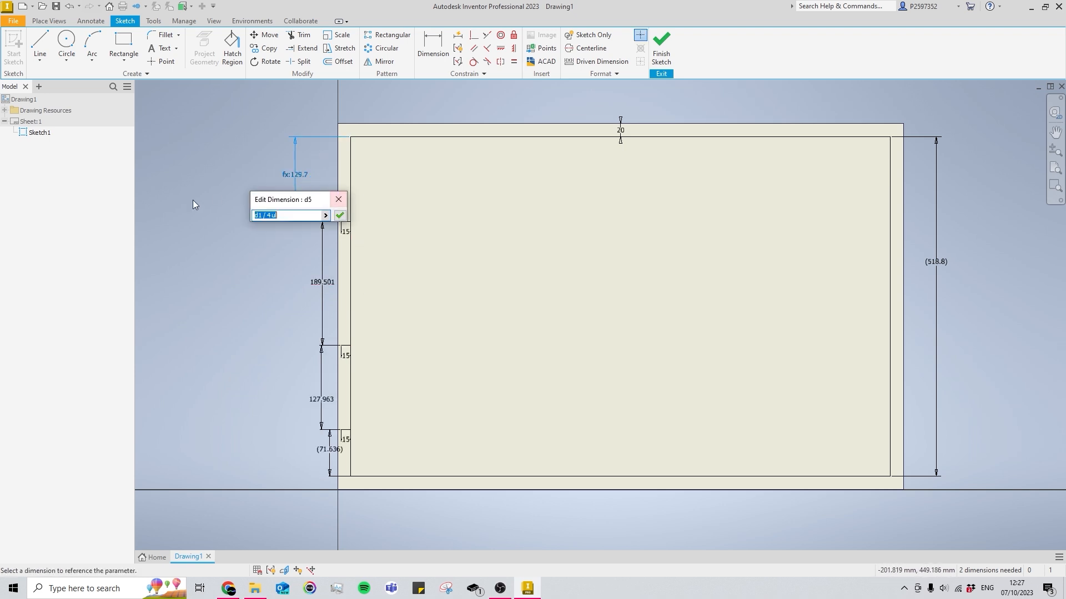
key(Escape)
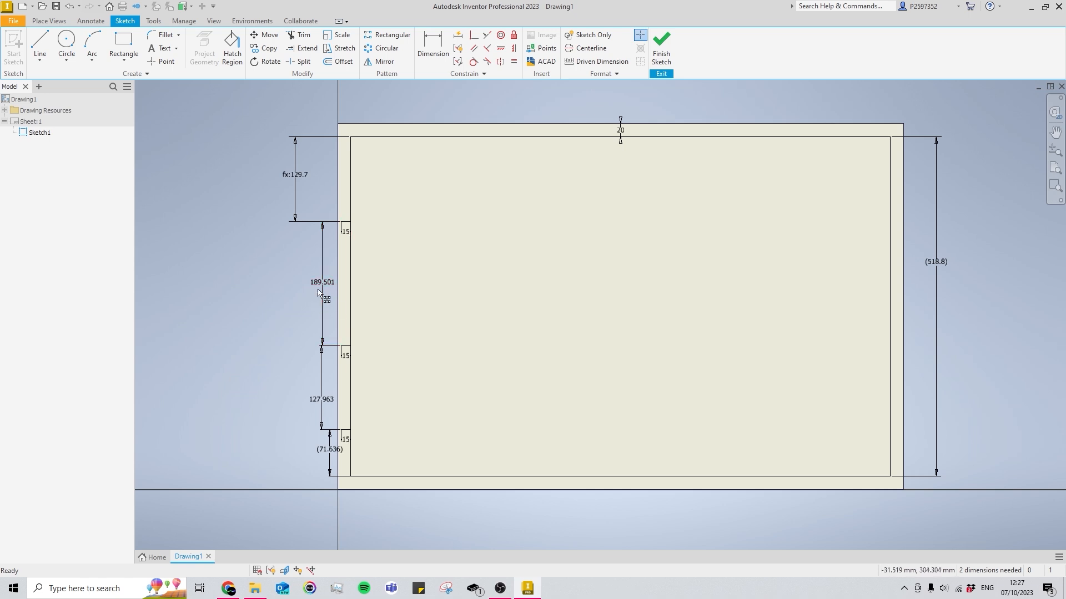
double_click(317, 282)
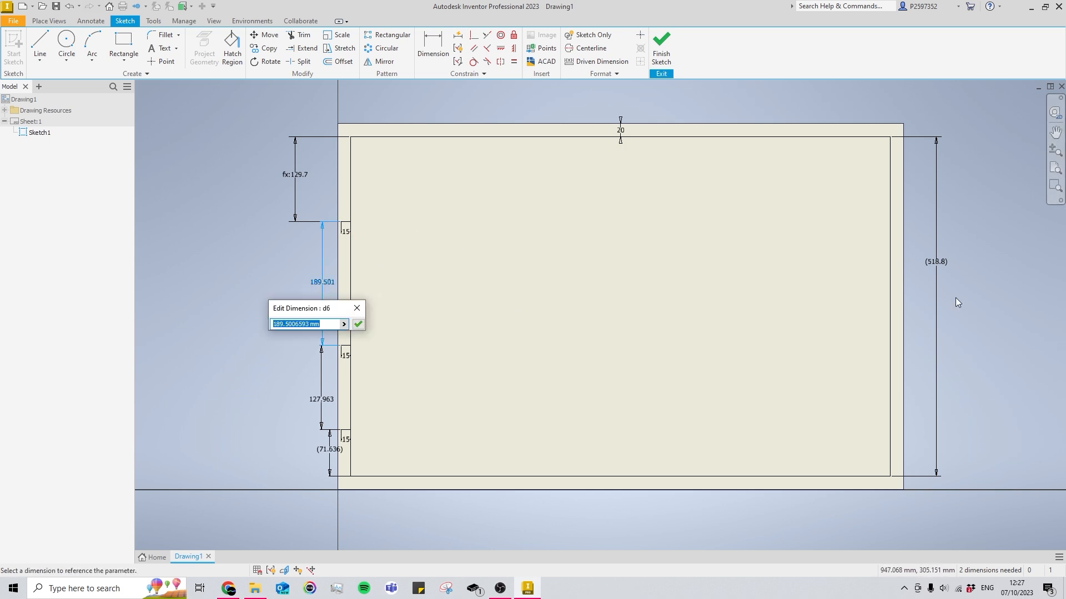
click(300, 175)
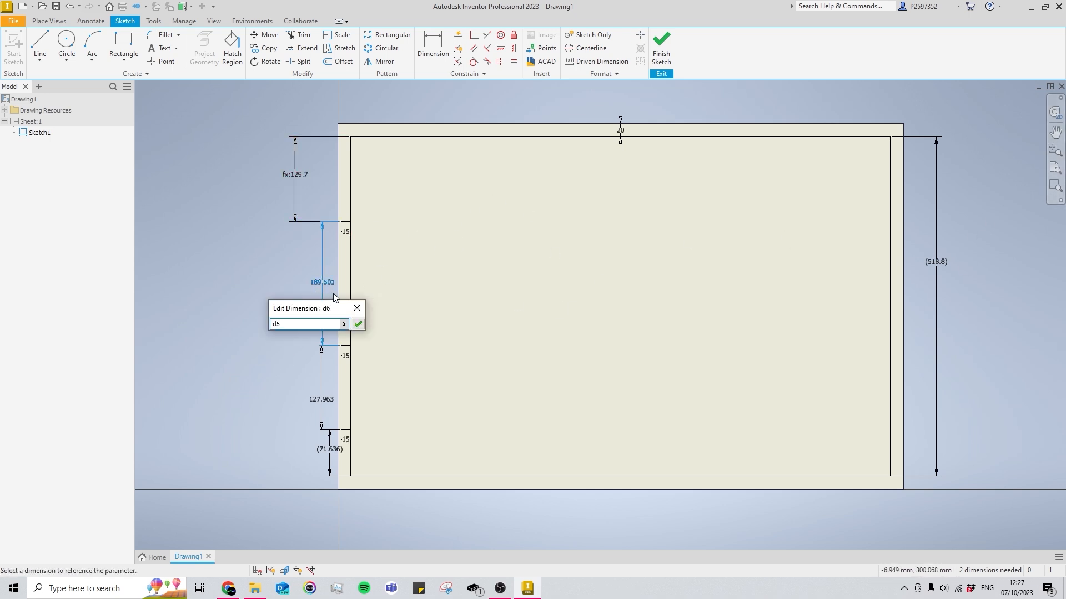
key(Return)
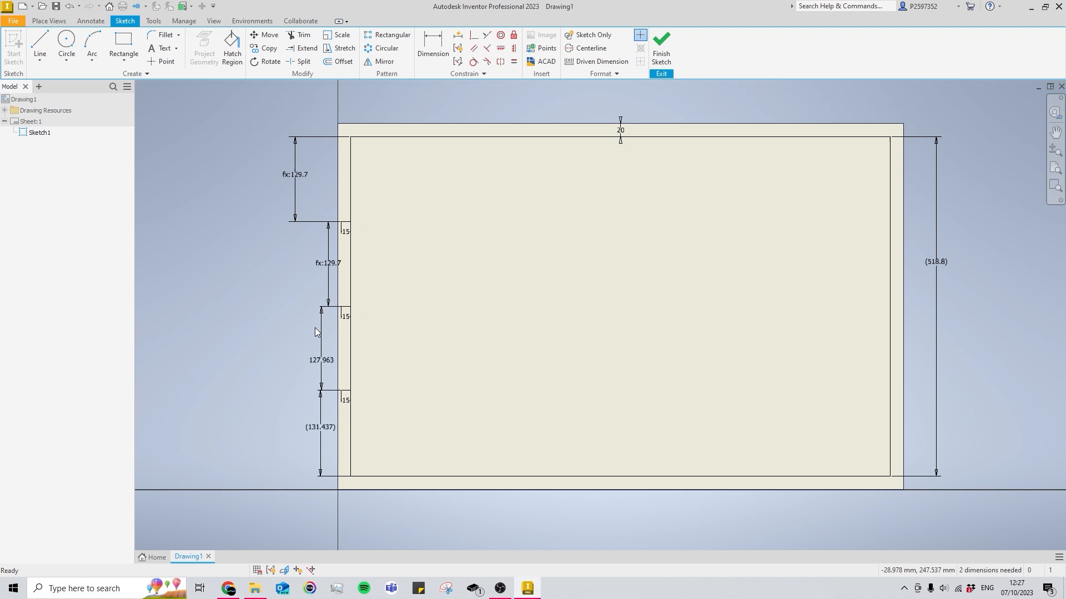
Set the spacing between the middle and lowest tick lines to reference the uppermost spacing dimension, and check the driven dimension below it
double_click(321, 361)
click(295, 174)
key(Return)
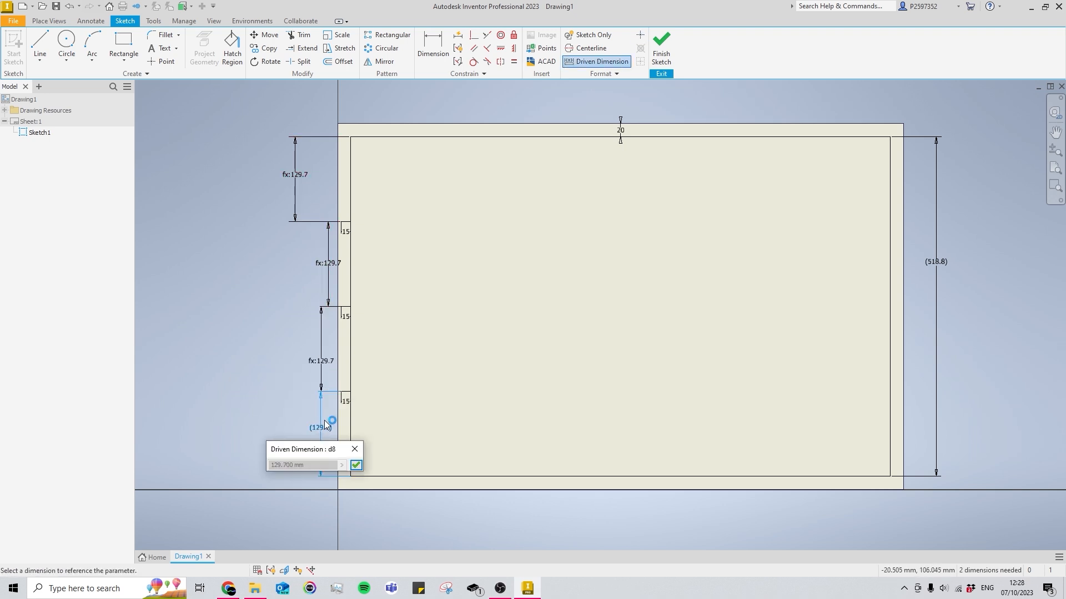
double_click(321, 428)
click(355, 452)
middle_drag(382, 452, 401, 439)
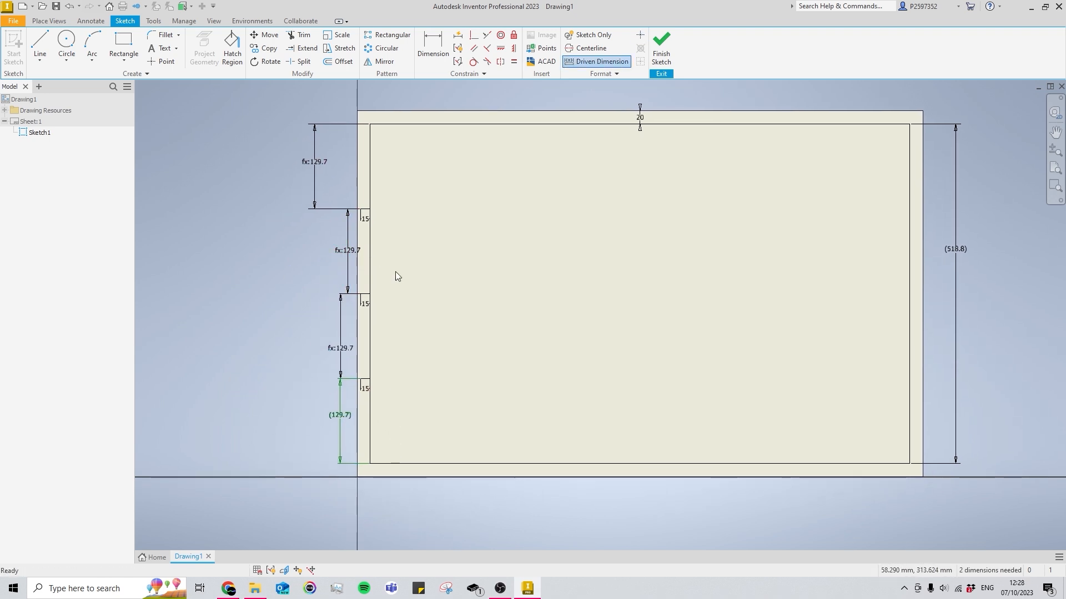
click(327, 419)
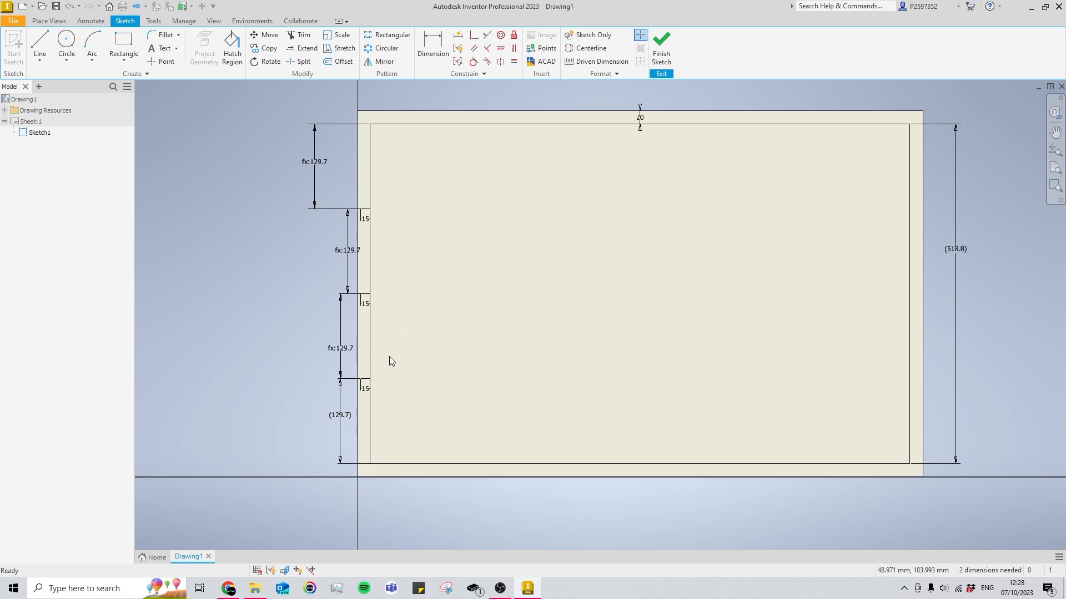
middle_drag(554, 224, 565, 237)
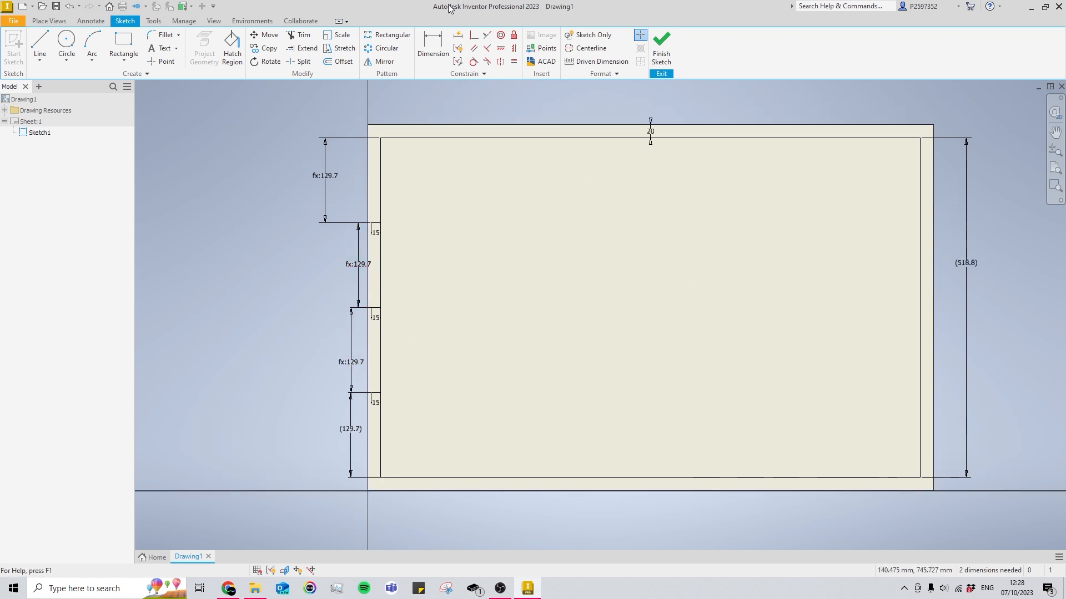
Draw a 15 mm vertical tick line upward from the inner rectangle's top edge, about 106 mm from its left corner
scroll(895, 297, down, 3)
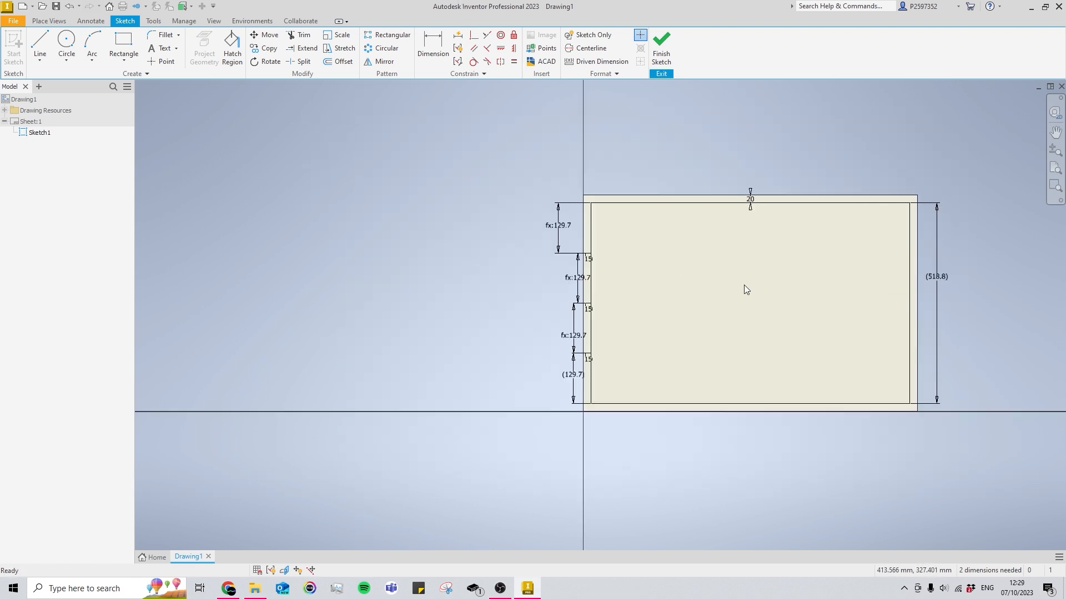
scroll(616, 227, up, 5)
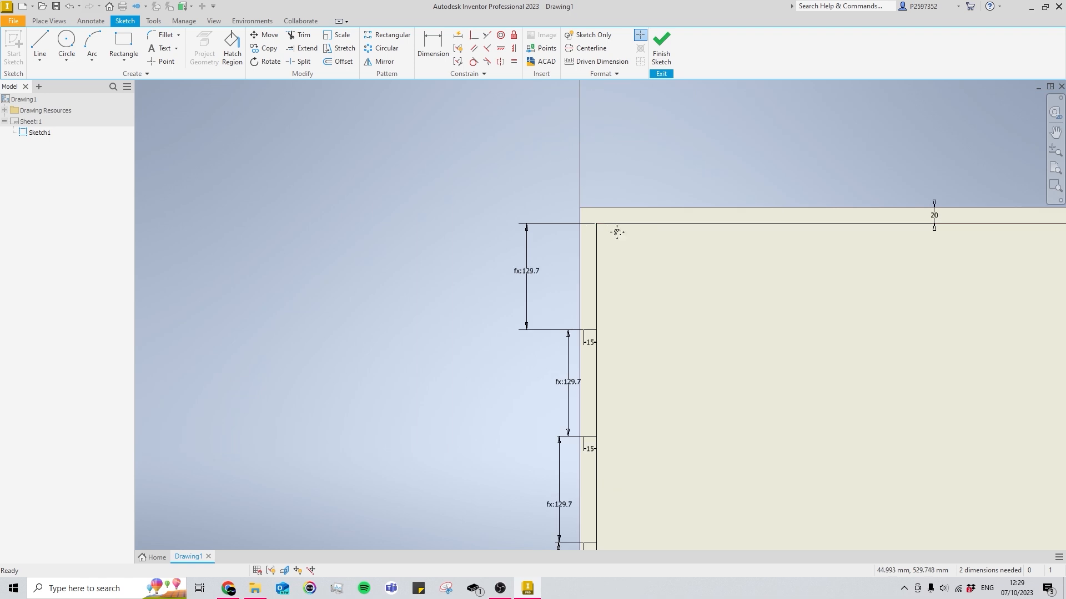
key(l)
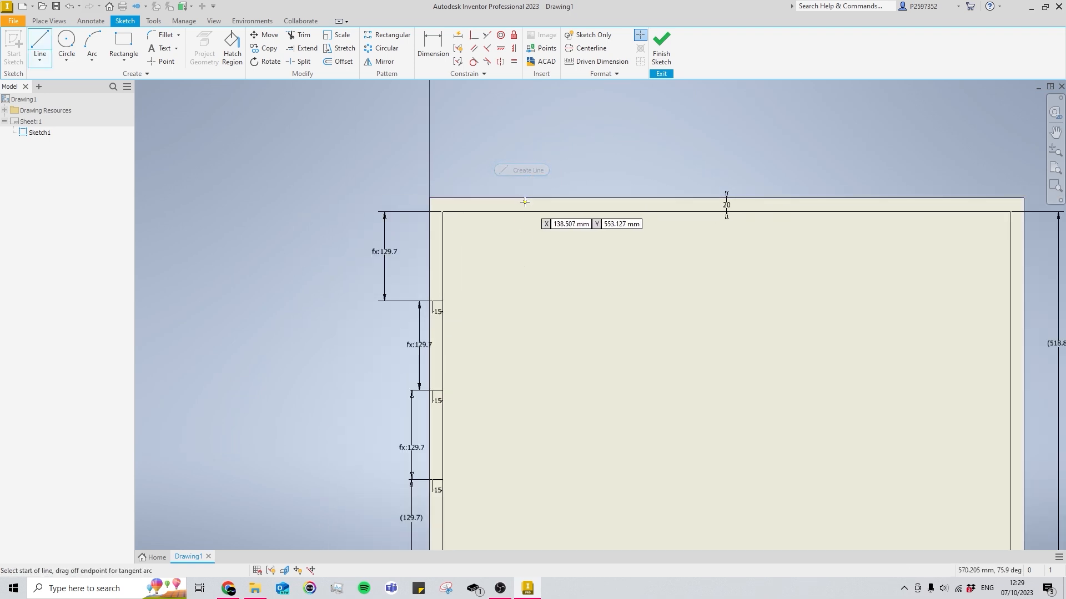
click(515, 210)
scroll(515, 210, up, 3)
text(15)
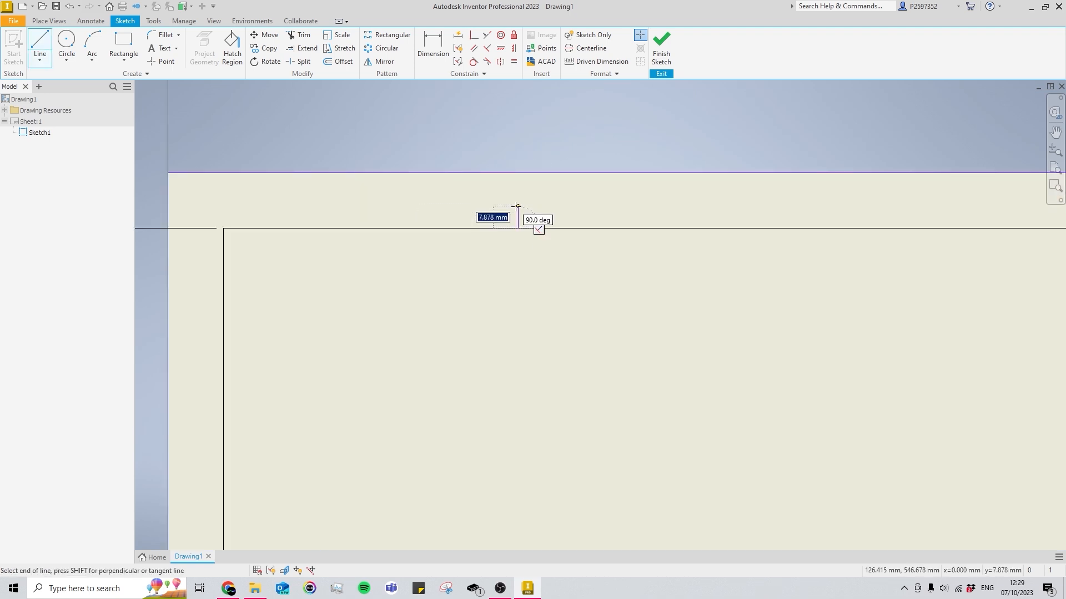
key(Return)
key(Escape)
scroll(515, 206, down, 3)
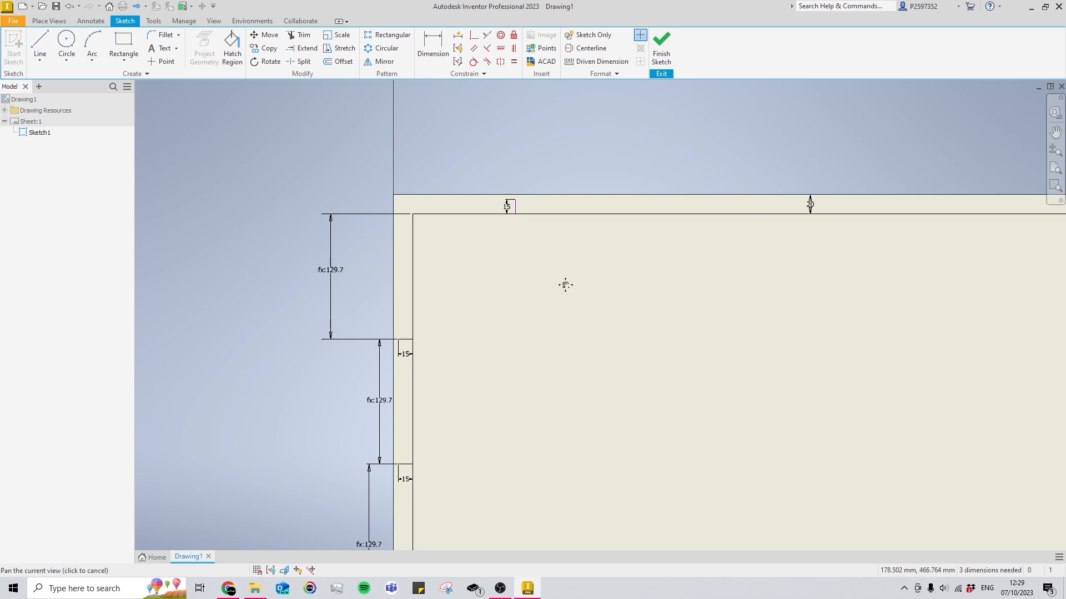
Copy the top-edge tick line to two further points along the edge, at successive spacings of about 242 mm and 267 mm
click(266, 48)
drag(503, 168, 534, 246)
right_click(505, 237)
click(554, 243)
click(516, 214)
click(745, 214)
middle_drag(822, 238, 614, 255)
click(793, 213)
scroll(760, 244, up, 3)
scroll(701, 269, down, 5)
key(Escape)
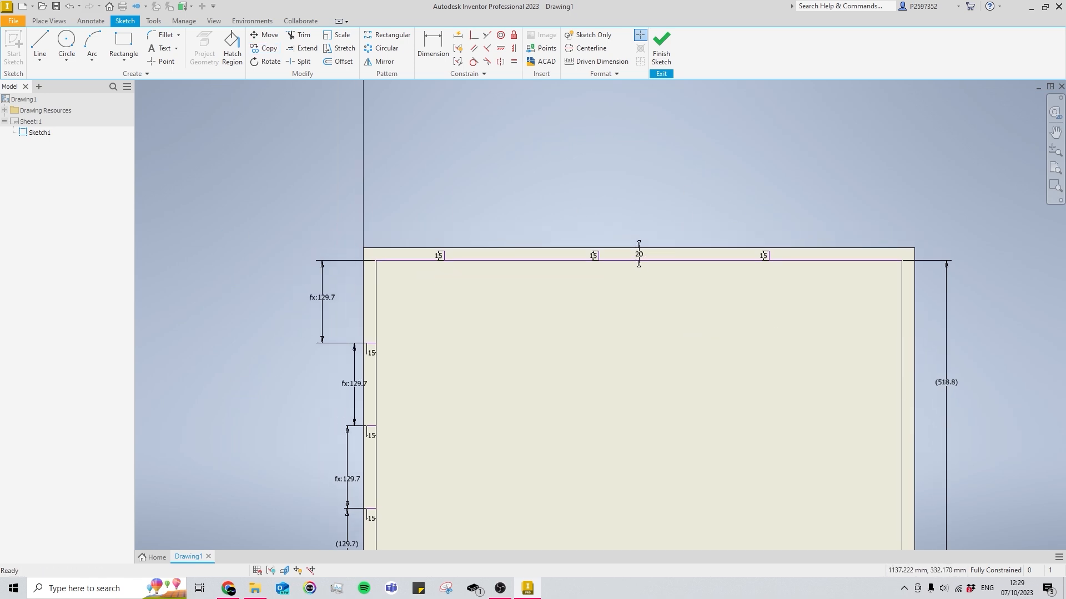
Dimension the horizontal distance from the inner rectangle's left edge to the first top tick line
key(d)
scroll(443, 258, up, 6)
click(447, 252)
scroll(456, 268, down, 2)
click(272, 283)
scroll(366, 133, down, 2)
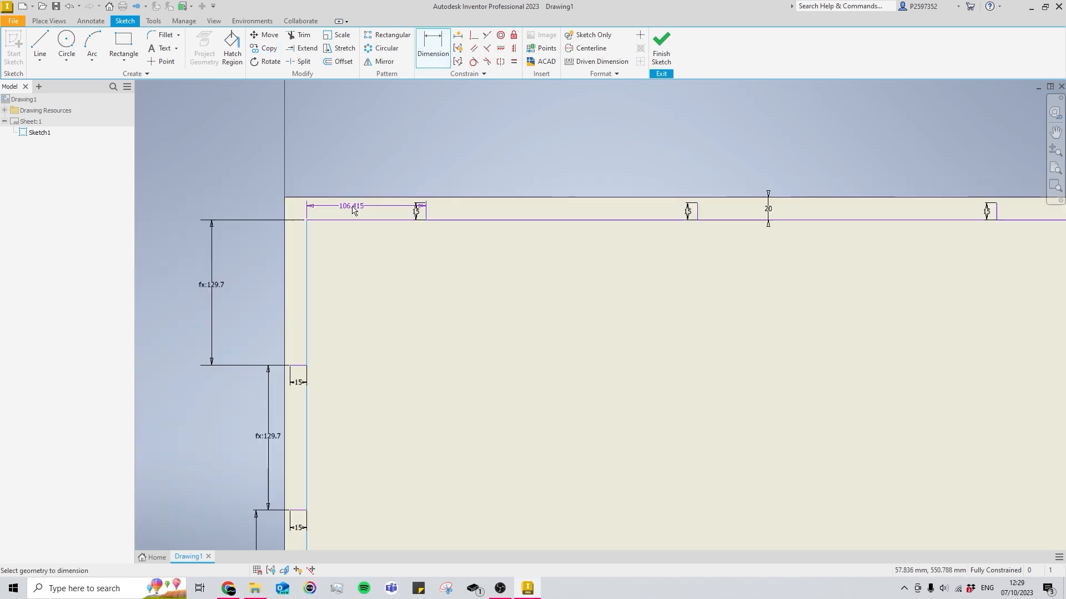
click(359, 173)
Dimension the horizontal spacing between the first and second top tick lines
scroll(417, 207, up, 6)
click(451, 207)
click(531, 276)
scroll(531, 276, down, 5)
click(448, 240)
key(Return)
Dimension the horizontal spacing between the second and third top tick lines
scroll(542, 272, up, 4)
click(504, 284)
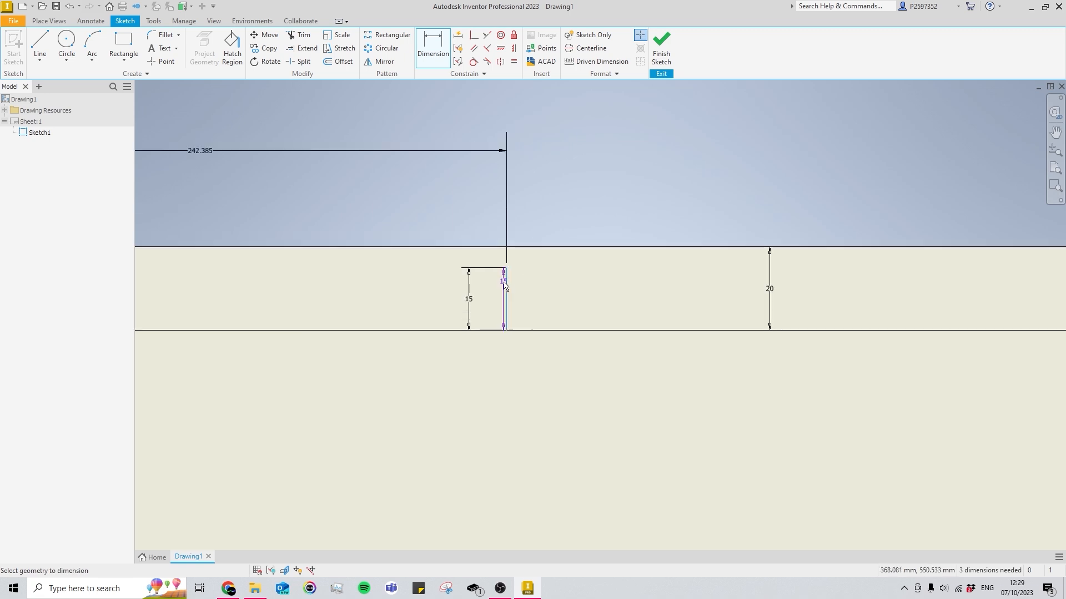
click(695, 300)
scroll(692, 299, down, 4)
click(467, 231)
key(Escape)
Dimension the distance from the third top tick line to the inner rectangle's right edge and accept it as a driven dimension
key(d)
click(701, 325)
scroll(554, 303, down, 5)
scroll(675, 322, up, 5)
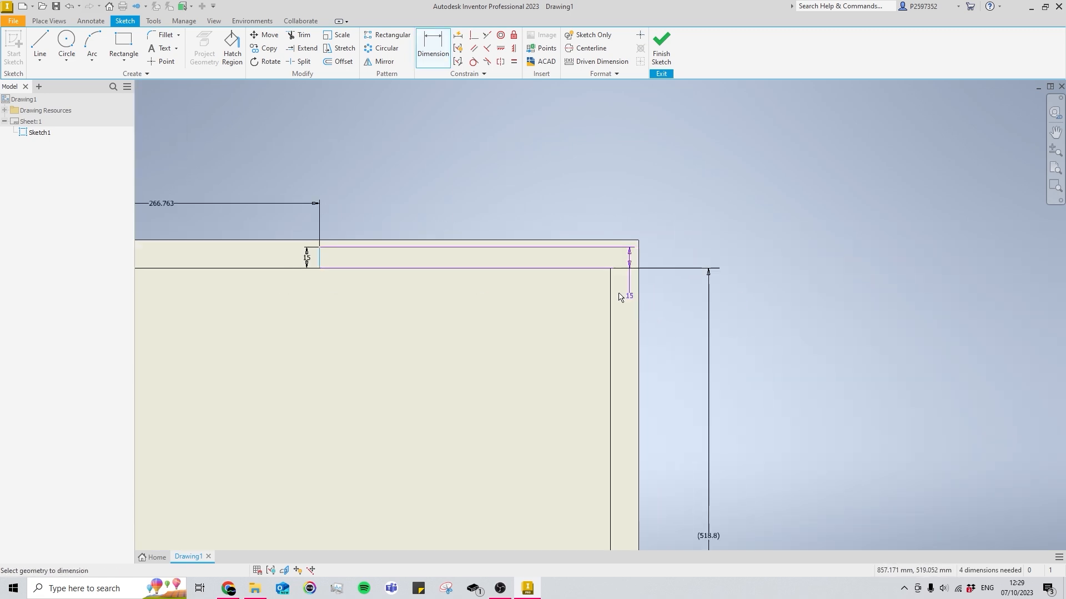
middle_drag(184, 265, 491, 308)
middle_drag(901, 355, 741, 338)
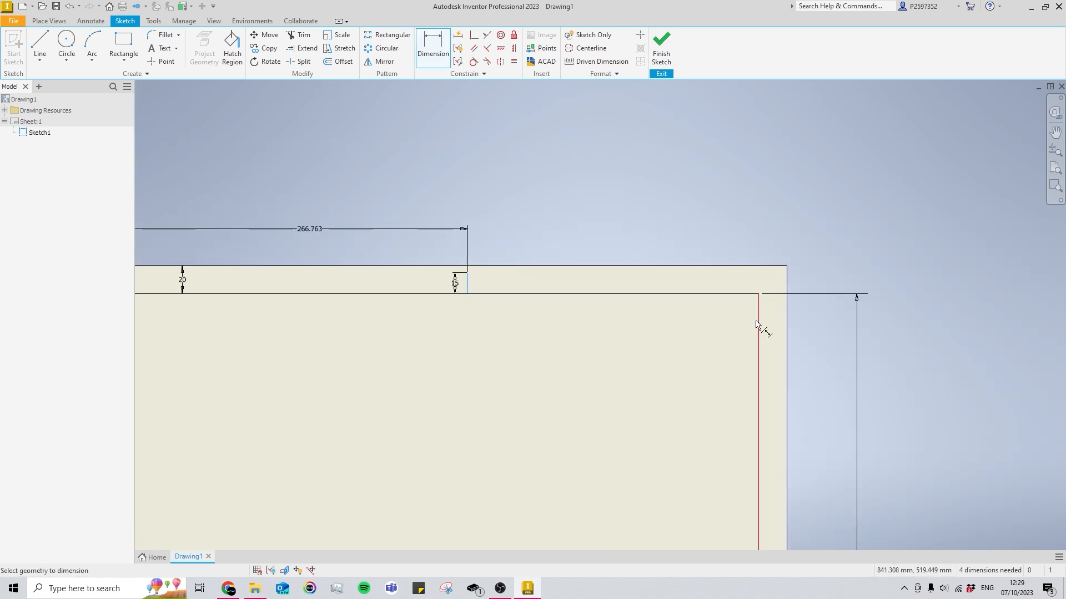
click(758, 321)
click(638, 223)
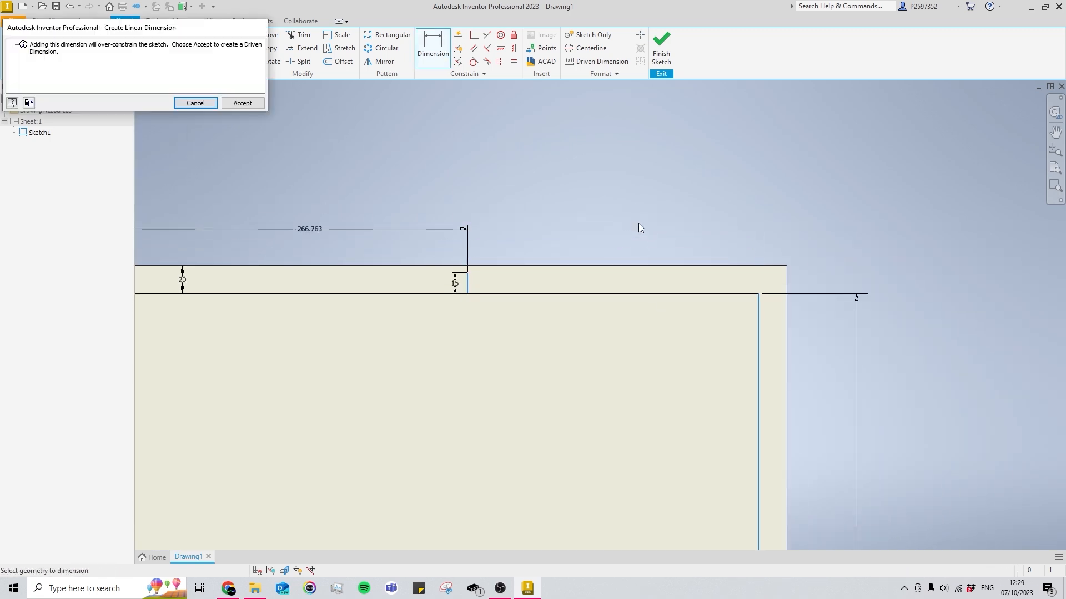
click(250, 105)
scroll(722, 224, down, 6)
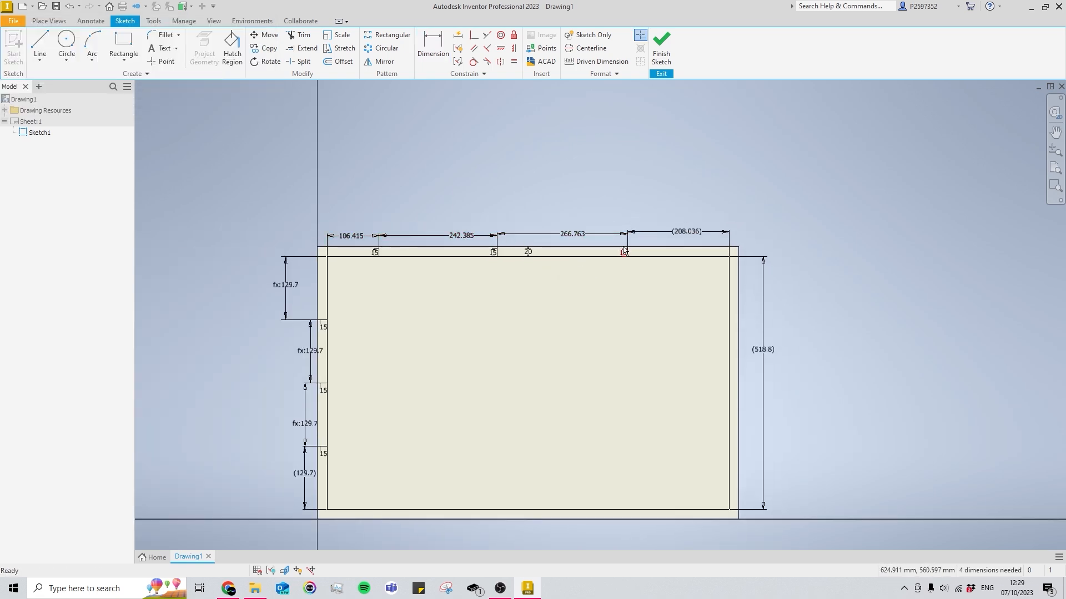
Add a driven width dimension below the inner rectangle and reposition a spacing dimension above its top edge
middle_drag(676, 229, 689, 249)
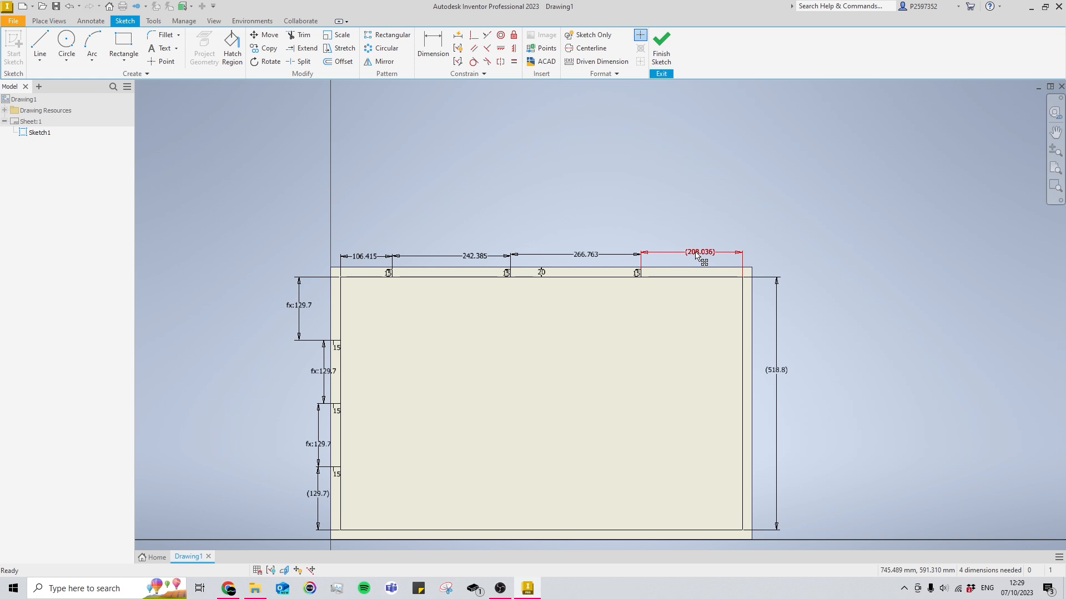
middle_drag(643, 338, 593, 252)
middle_drag(634, 416, 645, 284)
key(d)
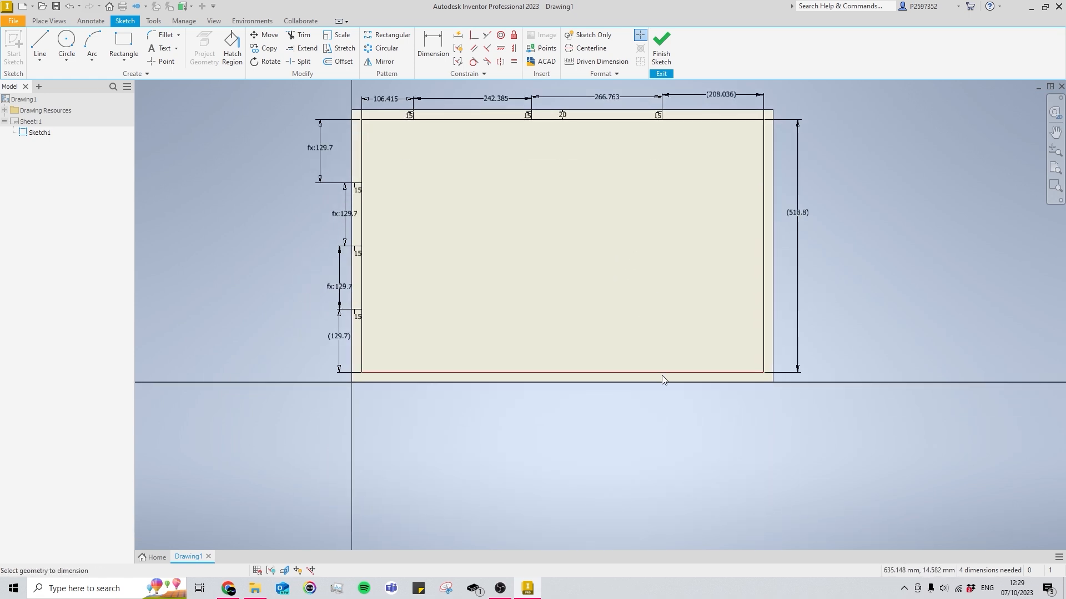
click(662, 374)
click(662, 415)
drag(522, 213, 577, 196)
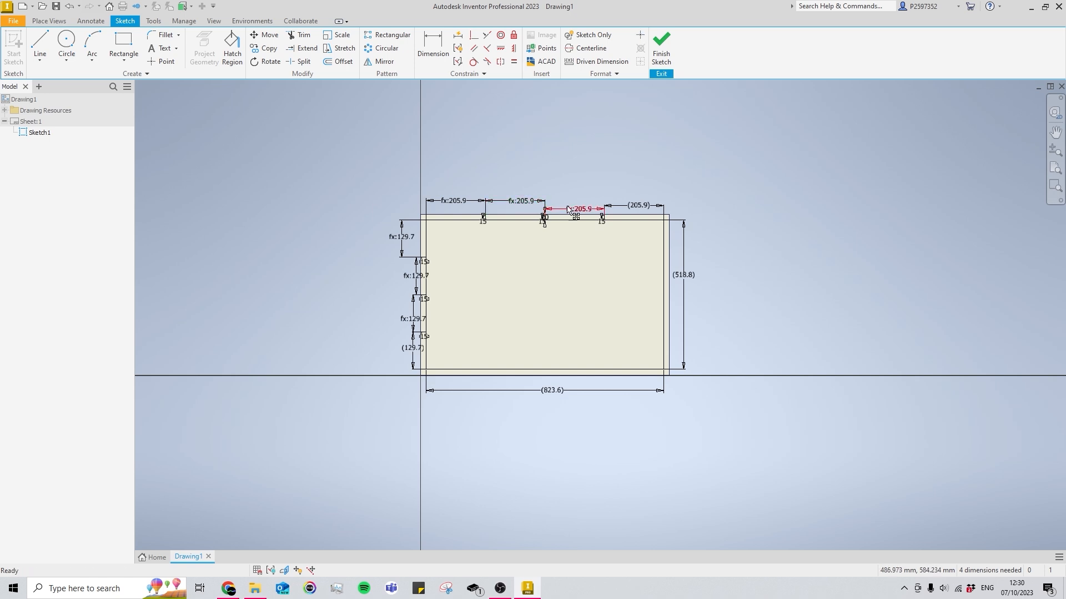
click(585, 179)
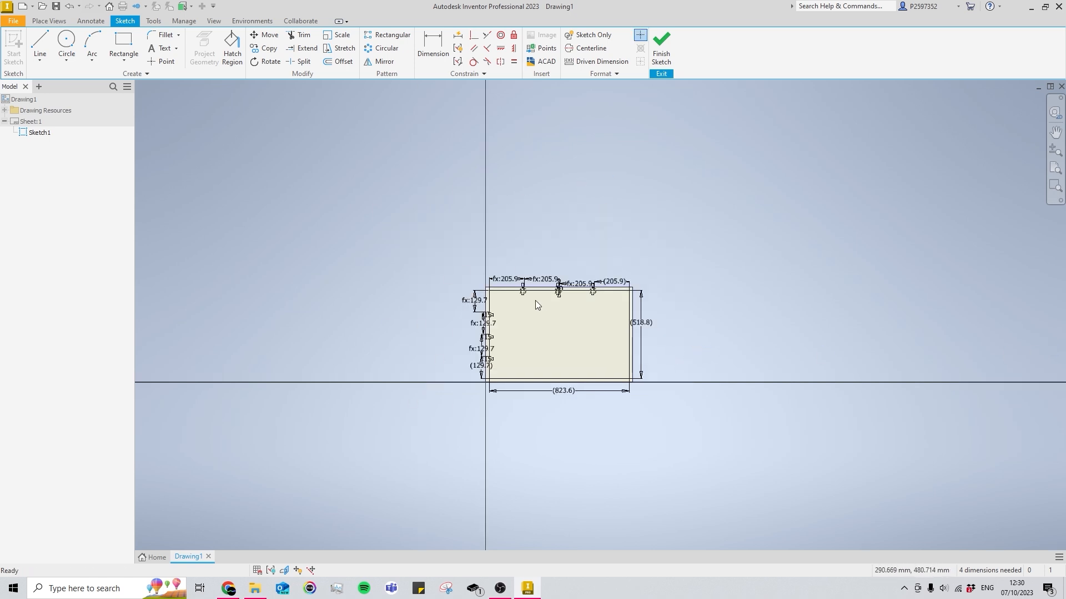
Draw a vertical centre line from the midpoint of the inner rectangle's bottom edge to the middle tick on its top edge
scroll(567, 347, down, 3)
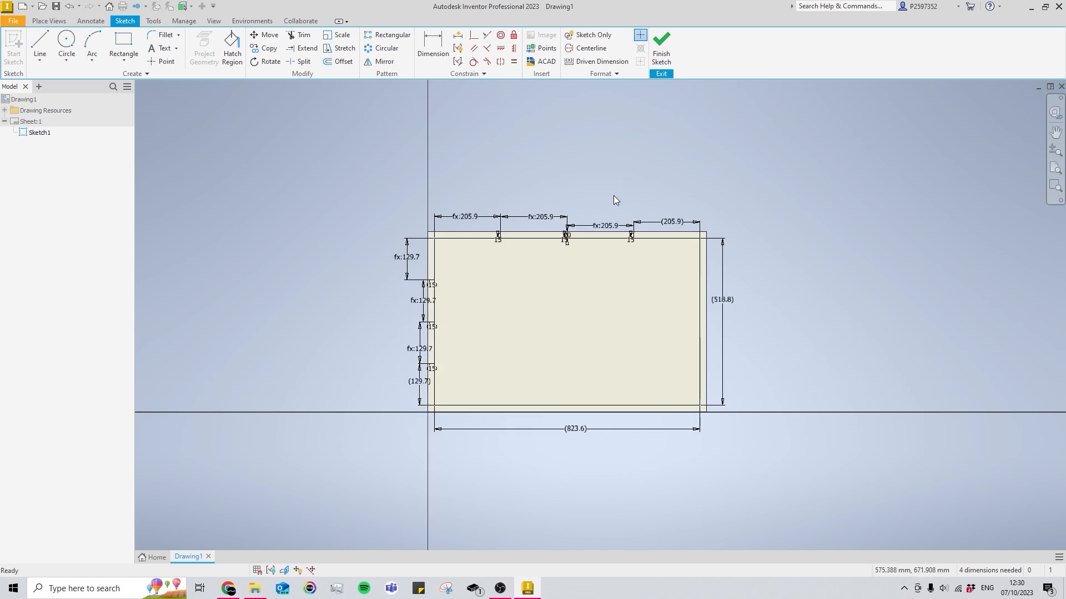
mouse_move(676, 272)
middle_down()
mouse_move(692, 278)
mouse_move(677, 265)
middle_up()
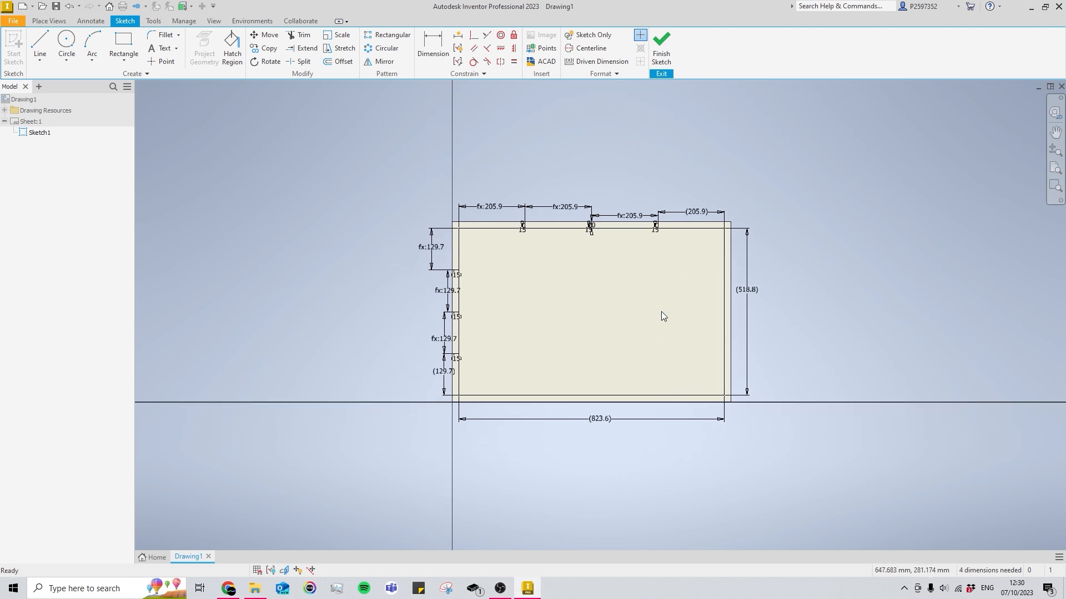
key(l)
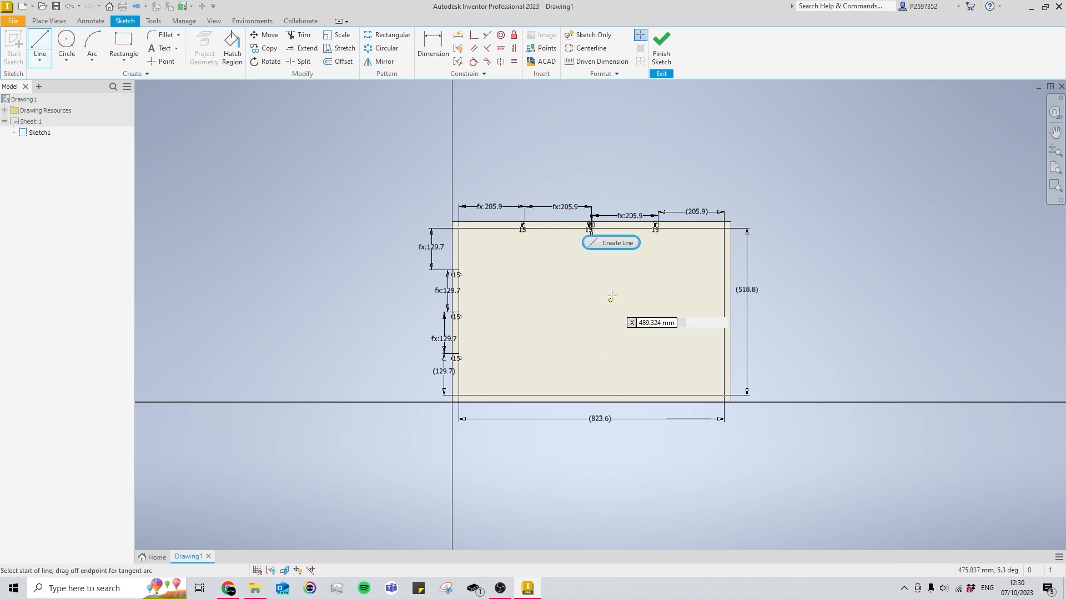
click(590, 394)
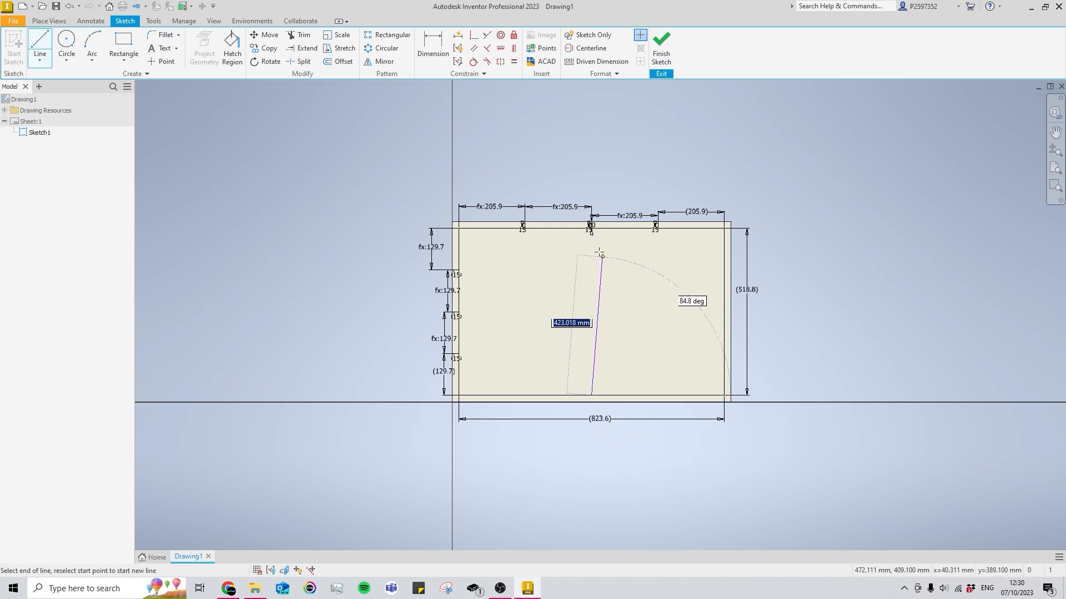
scroll(599, 245, up, 3)
click(583, 213)
key(Escape)
scroll(607, 275, down, 3)
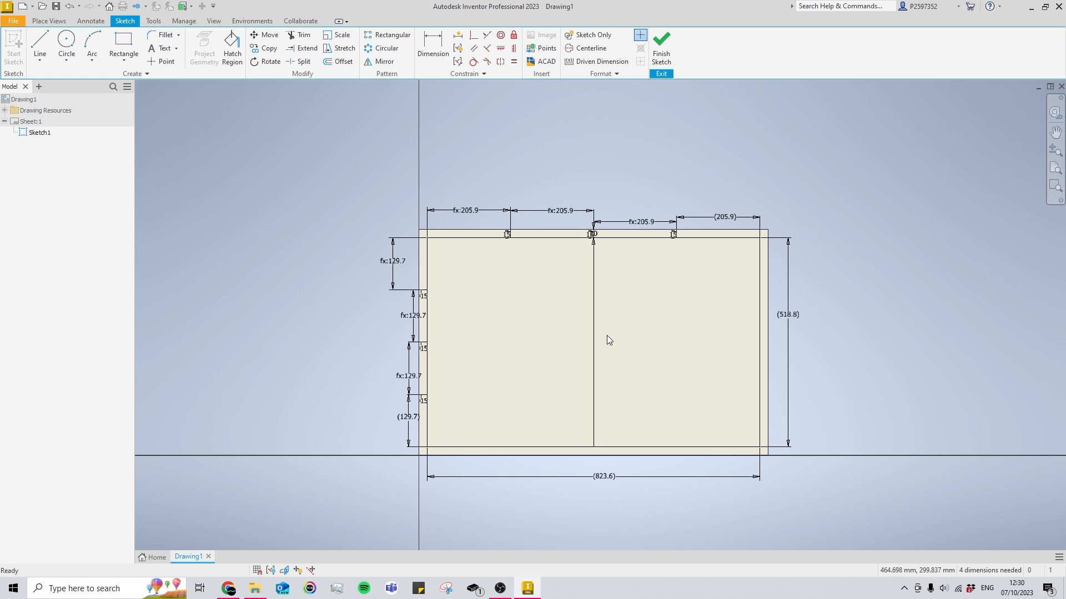
Draw a horizontal centre line from the middle left tick line across to the inner rectangle's right edge
key(l)
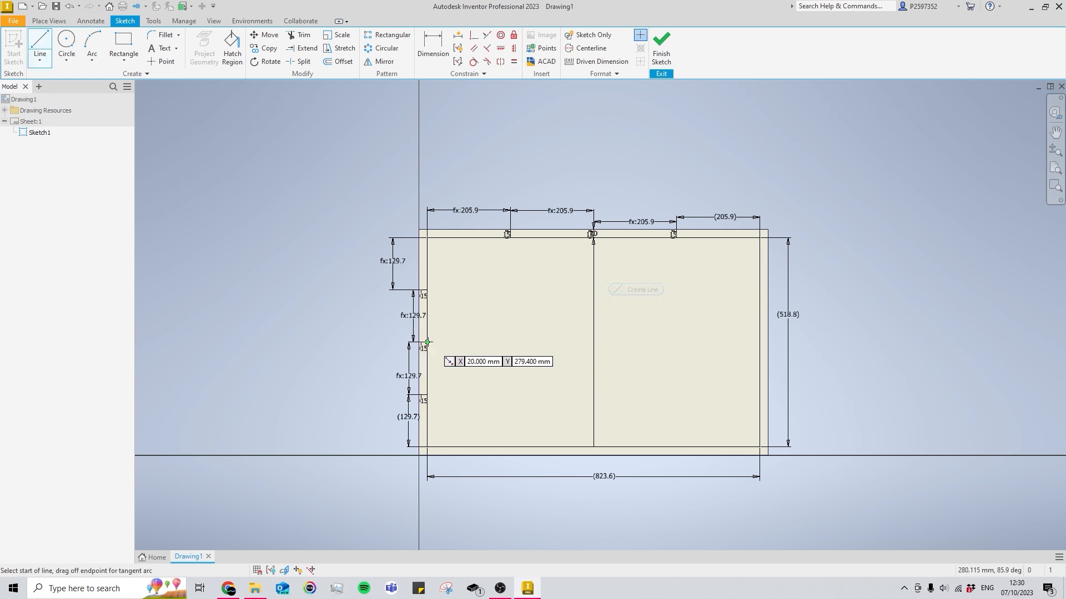
click(427, 342)
click(759, 343)
key(Escape)
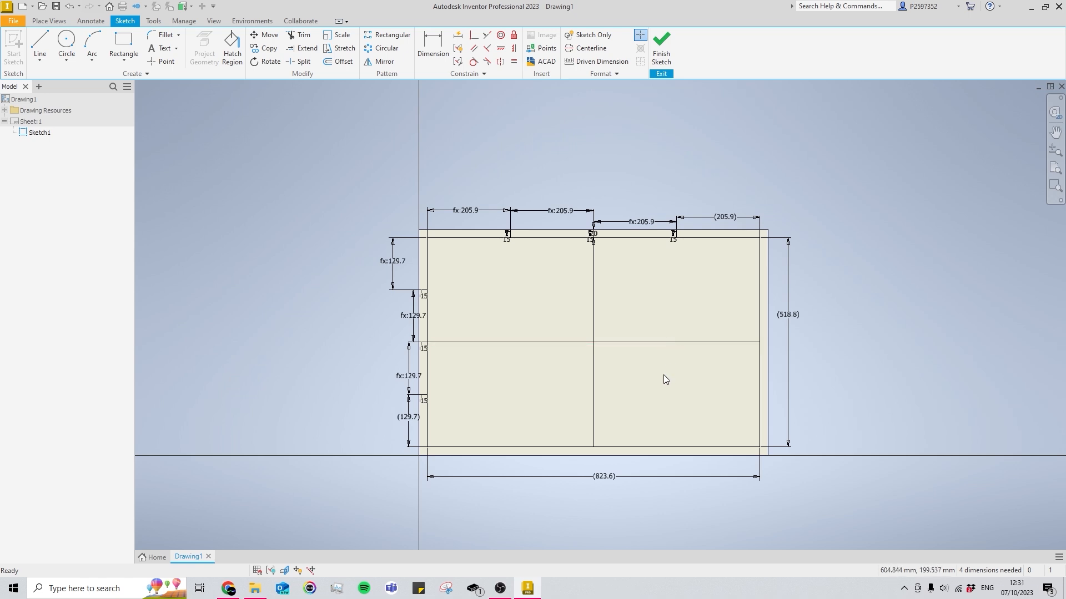
Mirror the three left tick lines about the vertical centre line onto the inner rectangle's right side
key(l)
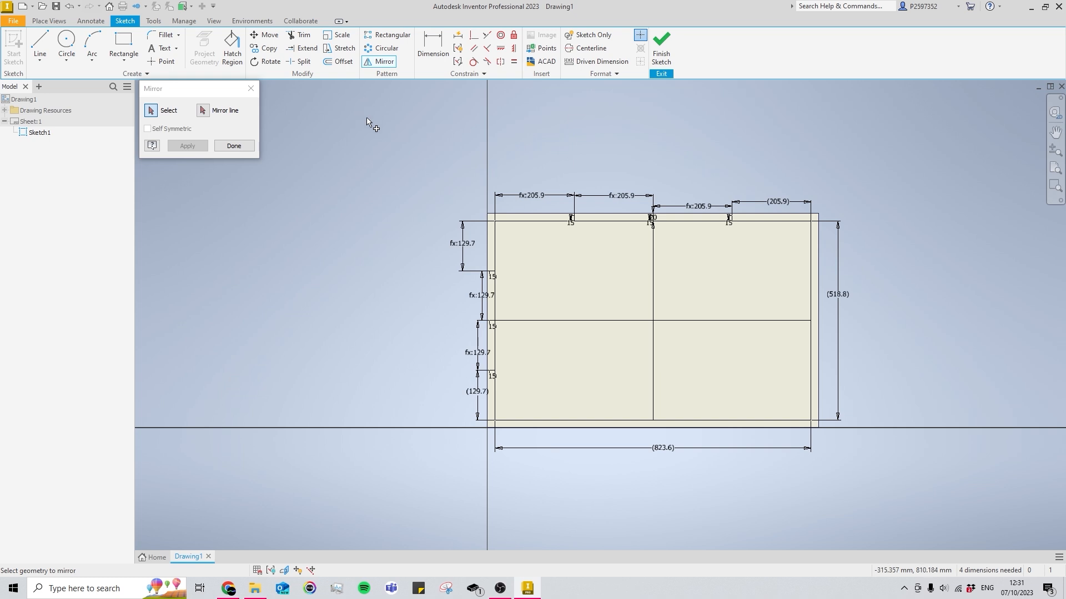
middle_drag(371, 233, 391, 218)
drag(465, 228, 553, 405)
middle_drag(576, 316, 542, 328)
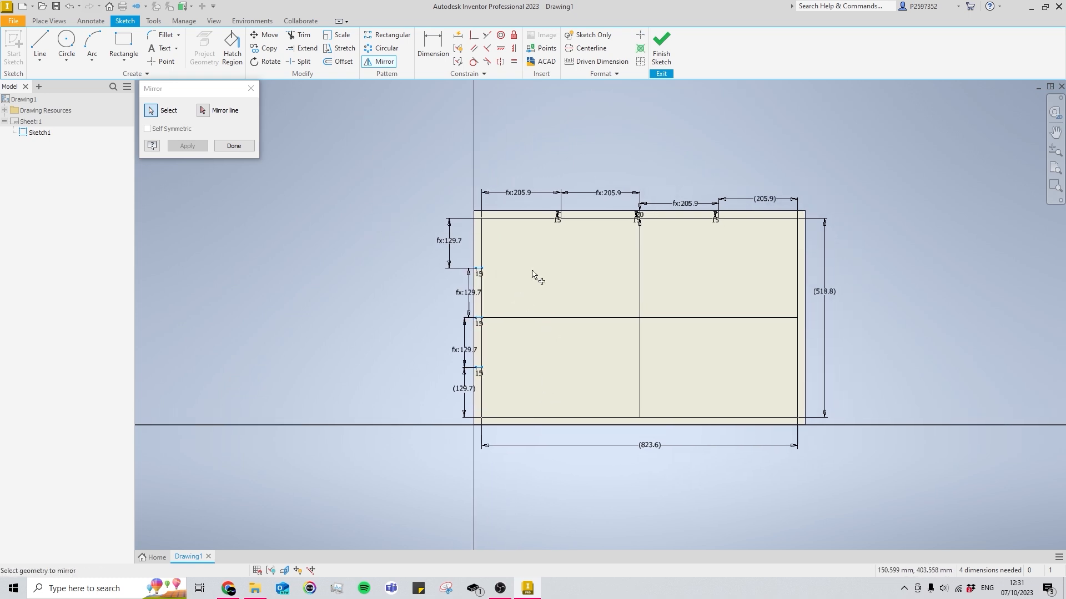
click(203, 111)
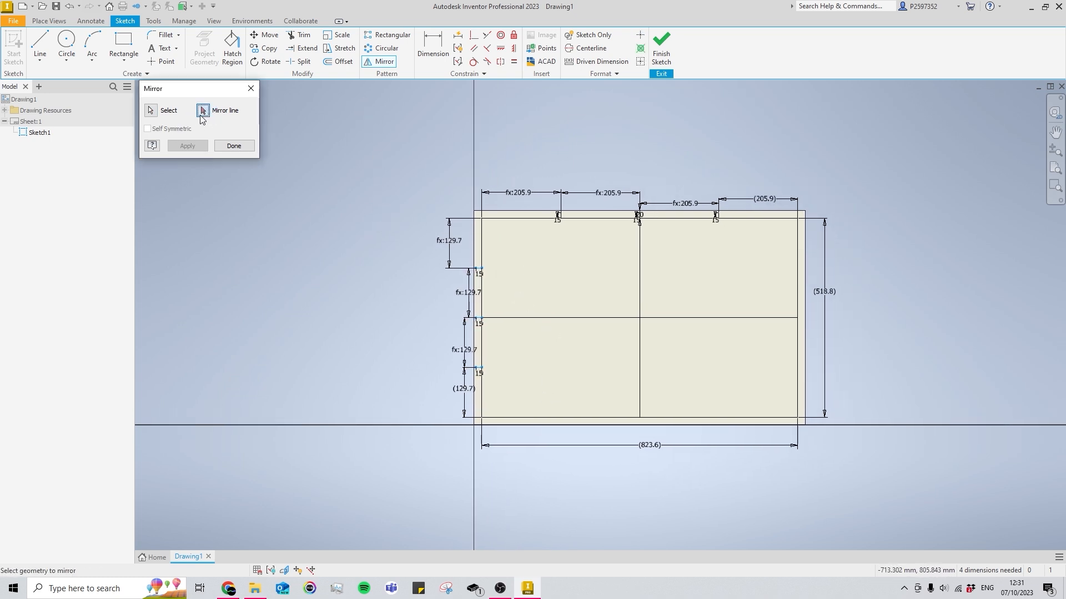
click(644, 305)
middle_drag(672, 305, 635, 300)
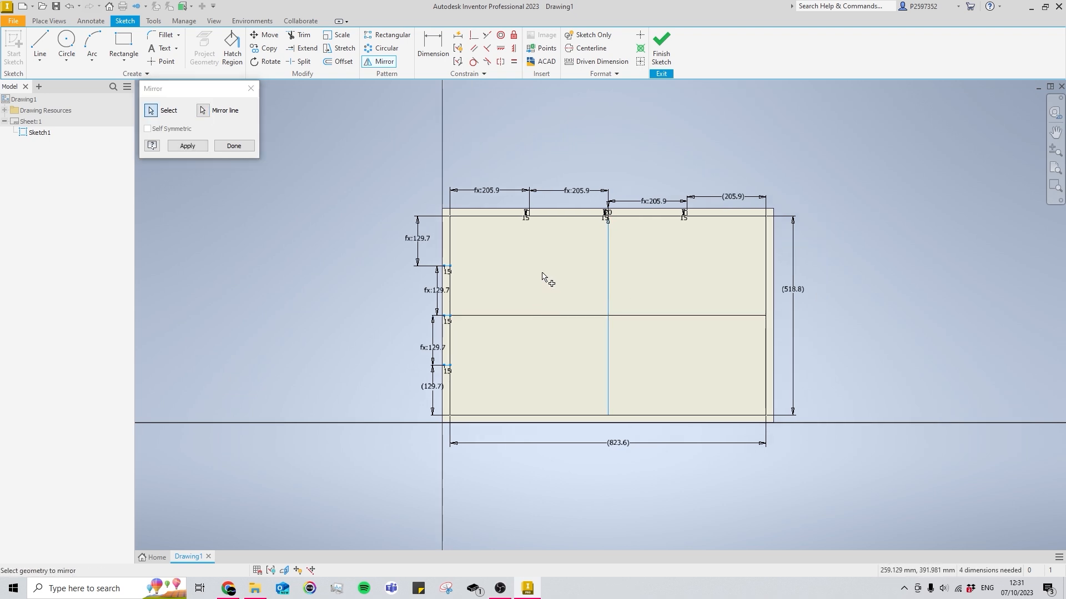
right_click(543, 276)
click(585, 274)
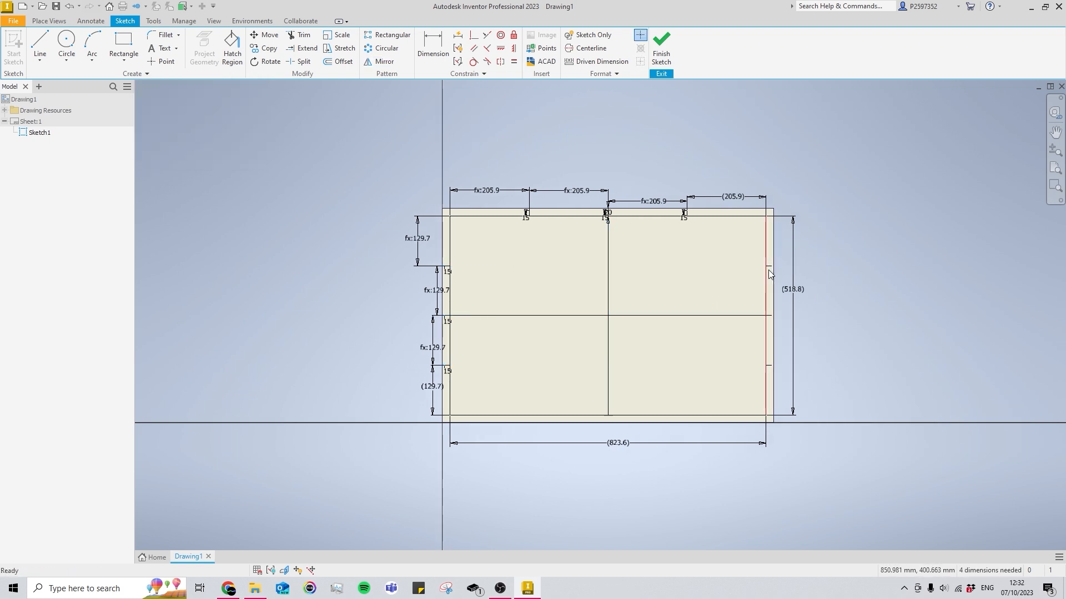
Mirror the three top tick lines about the horizontal centre line onto the inner rectangle's bottom side
middle_drag(726, 317, 681, 314)
middle_drag(499, 347, 455, 347)
click(382, 62)
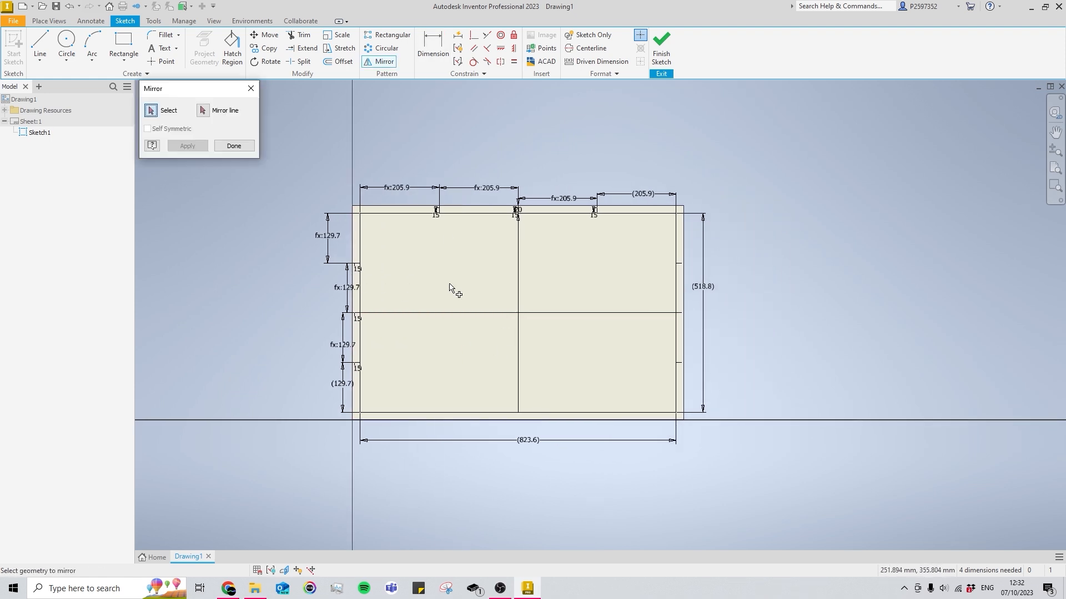
drag(402, 141, 618, 239)
right_click(592, 273)
click(636, 290)
click(583, 314)
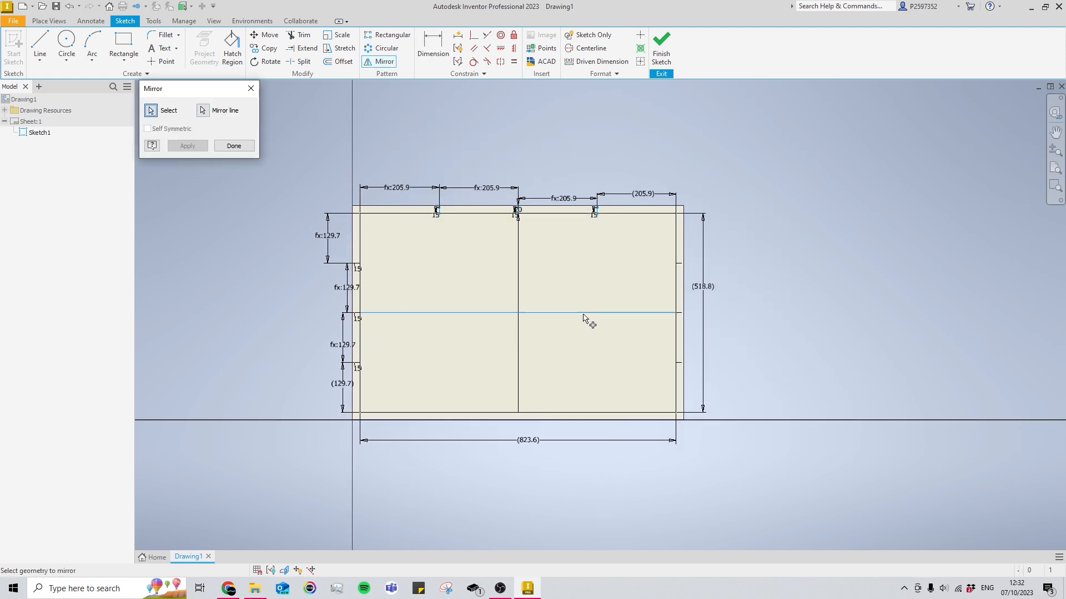
right_click(561, 284)
click(610, 282)
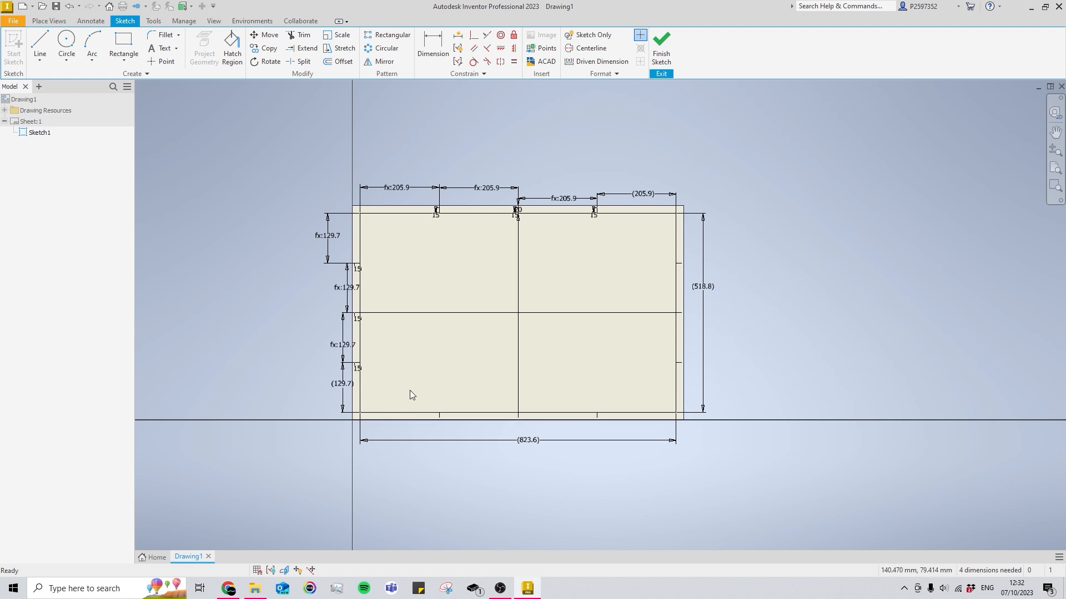
Delete the vertical and horizontal centre lines inside the inner rectangle
mouse_move(396, 383)
mouse_down()
mouse_move(557, 442)
mouse_move(641, 453)
mouse_up()
click(491, 162)
middle_drag(495, 381, 590, 369)
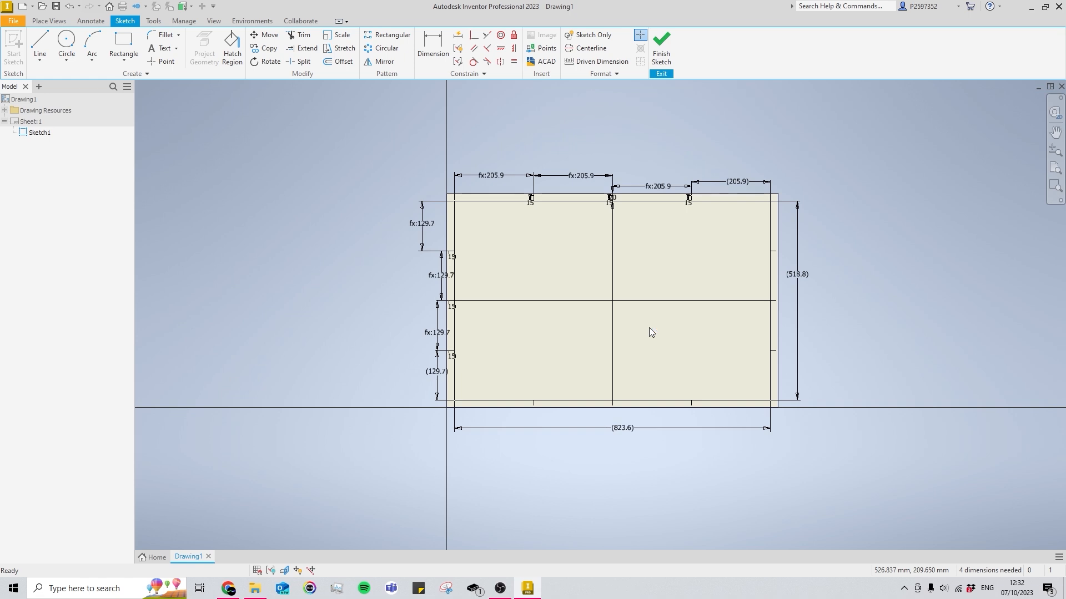
middle_drag(653, 349, 647, 367)
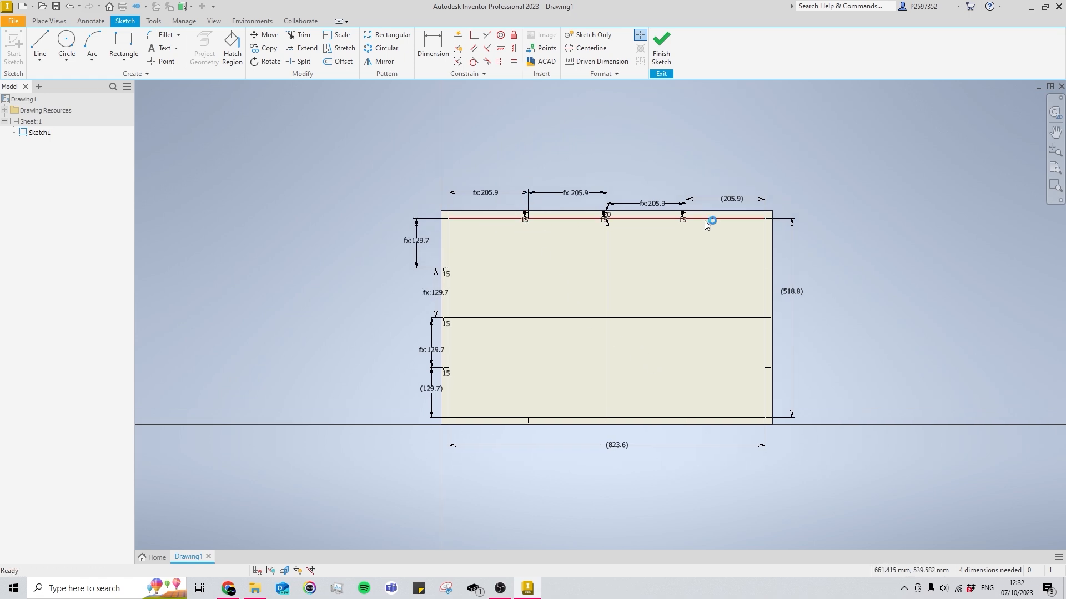
drag(639, 338, 589, 312)
key(Delete)
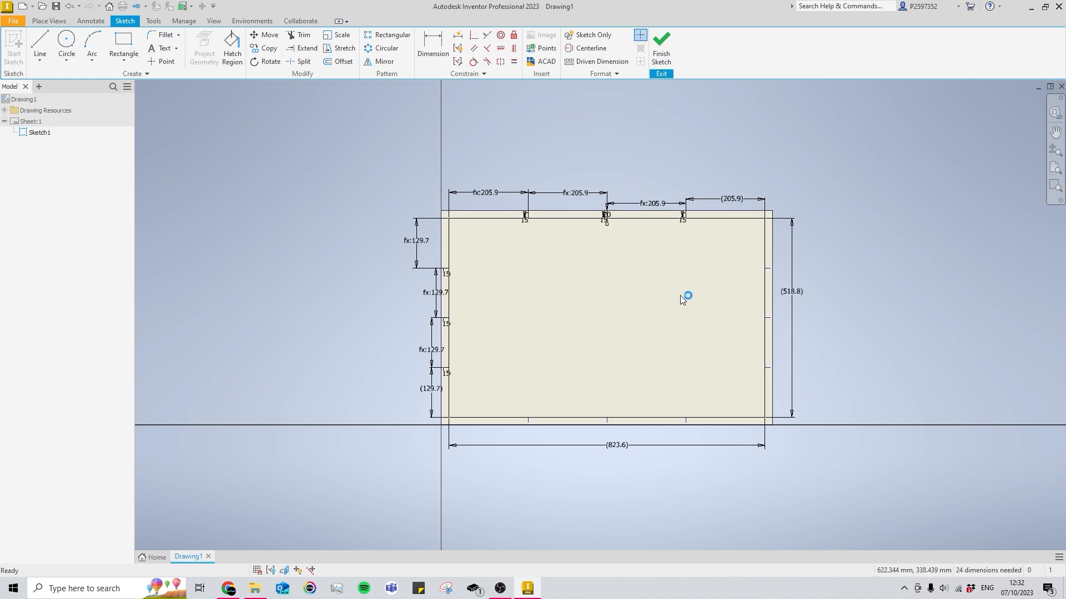
Place the text label "1" midway along the first top zone, between the sheet edge and the inner rectangle
scroll(686, 299, up, 2)
scroll(505, 242, down, 3)
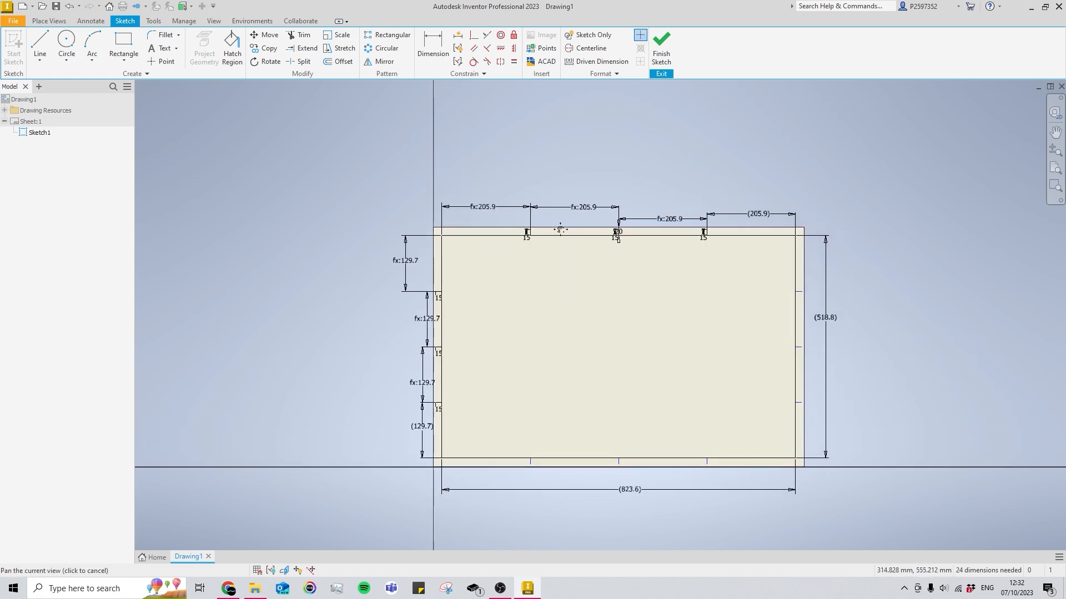
scroll(563, 241, down, 3)
click(168, 51)
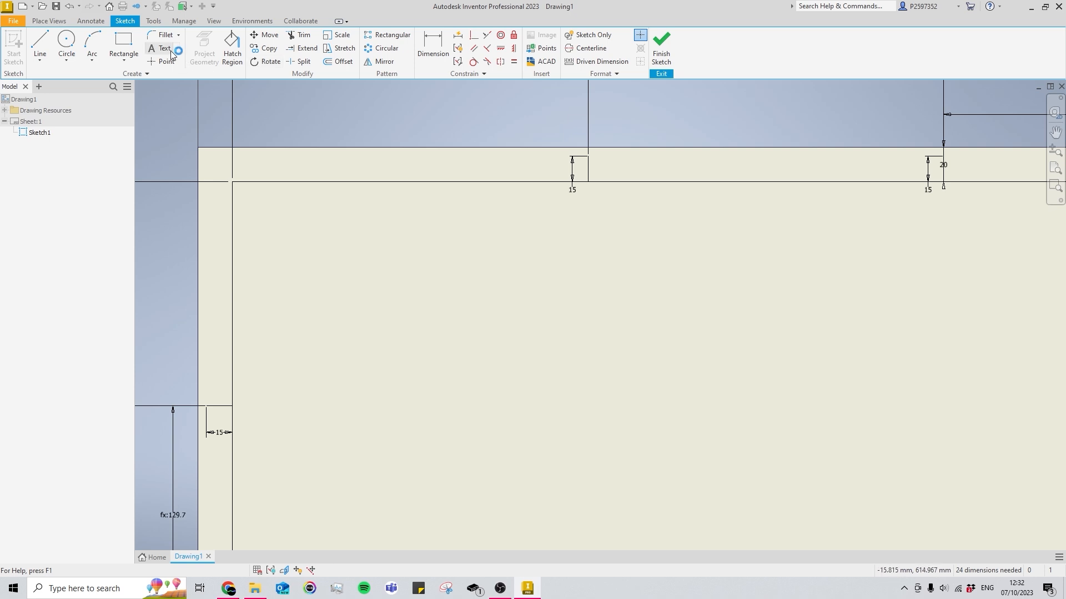
middle_drag(370, 198, 375, 223)
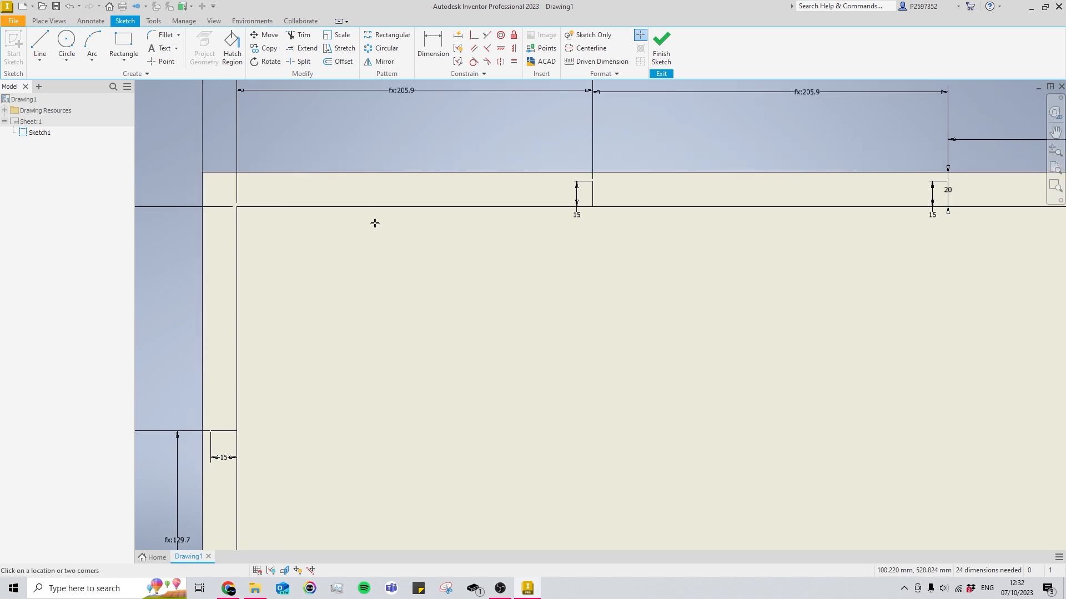
click(390, 186)
text(1)
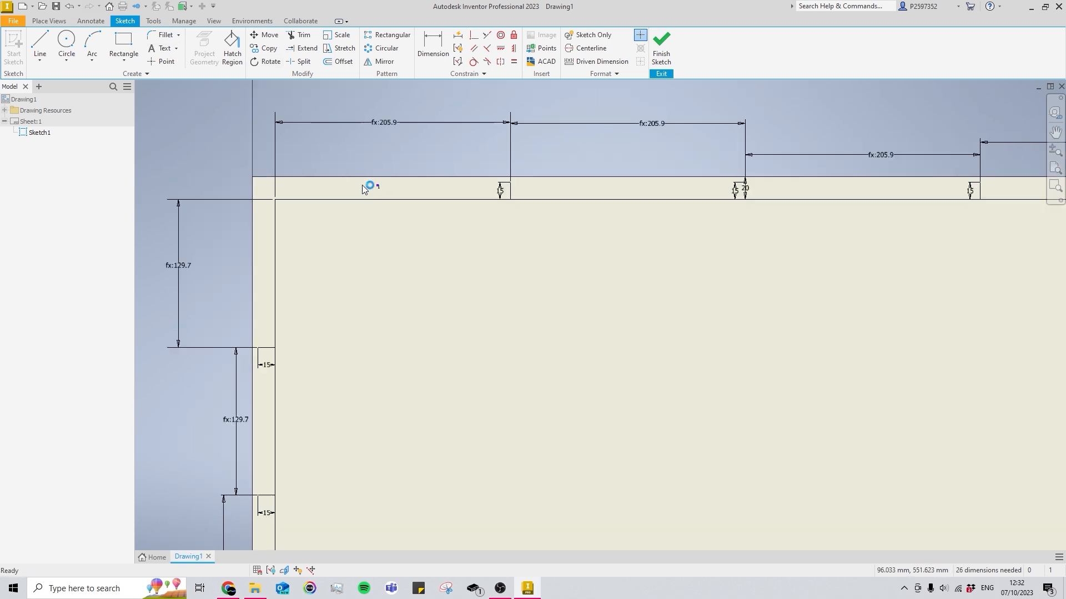
Set the text height of the "1" zone label to 10 mm
scroll(365, 188, down, 3)
double_click(424, 192)
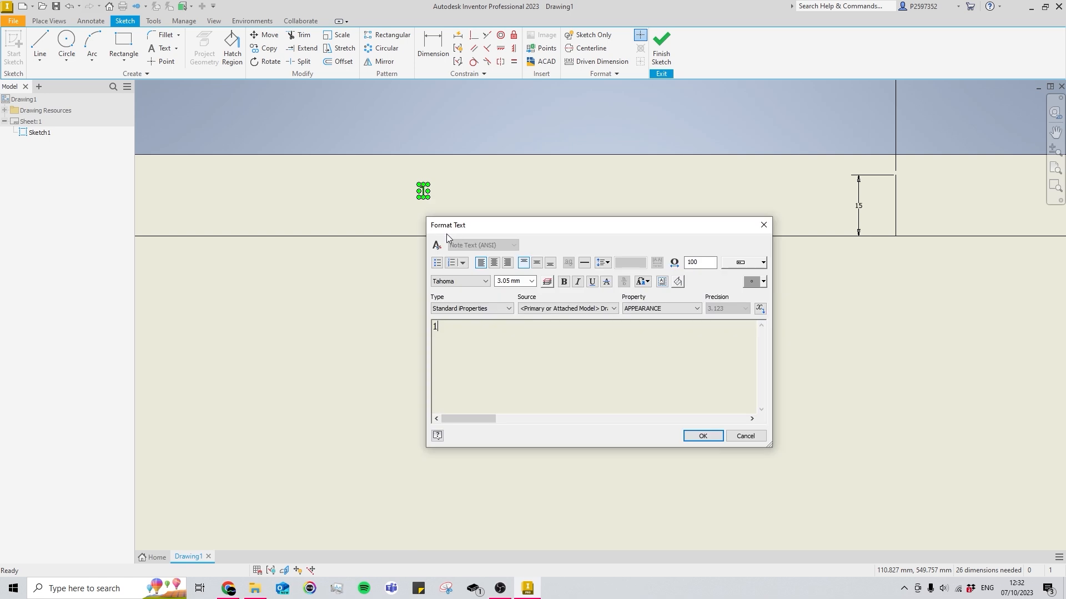
click(516, 284)
text(10)
key(Return)
scroll(465, 227, up, 5)
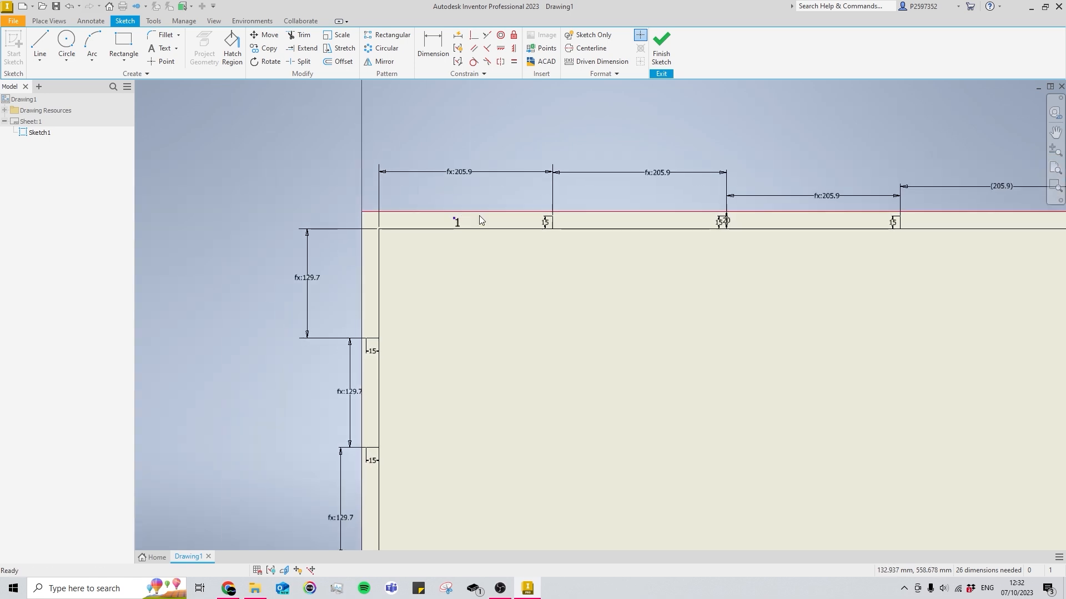
Duplicate the "1" label, move the copy level with it into the second top zone, and change its text to 2
scroll(464, 214, down, 3)
mouse_move(508, 267)
middle_down()
mouse_move(466, 254)
mouse_move(448, 263)
middle_up()
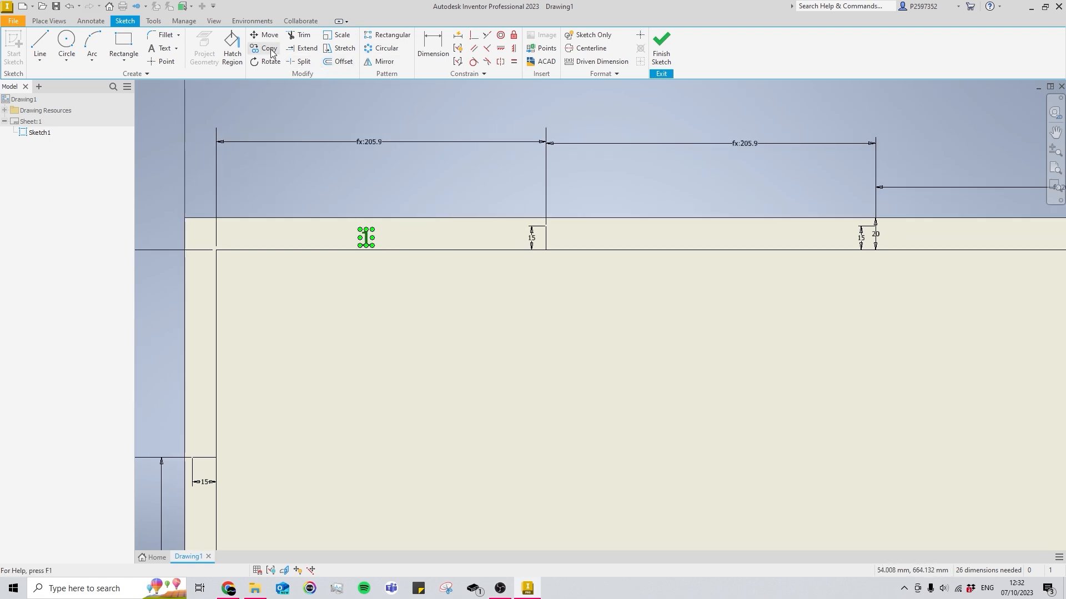
middle_drag(695, 279, 504, 321)
click(493, 273)
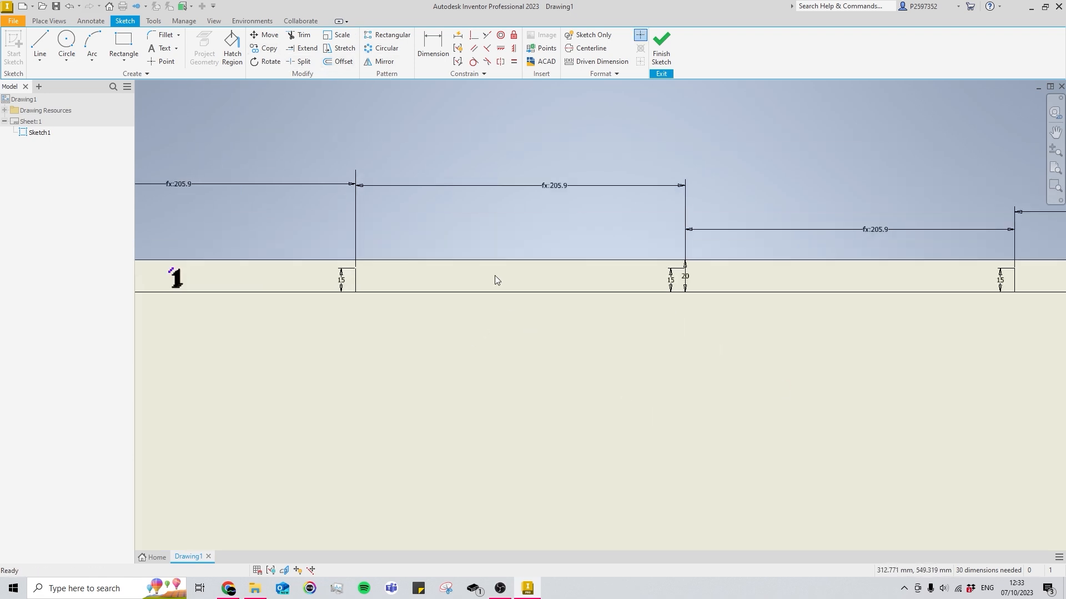
middle_drag(177, 273, 315, 245)
mouse_move(313, 248)
mouse_down()
mouse_move(548, 278)
mouse_move(673, 252)
mouse_up()
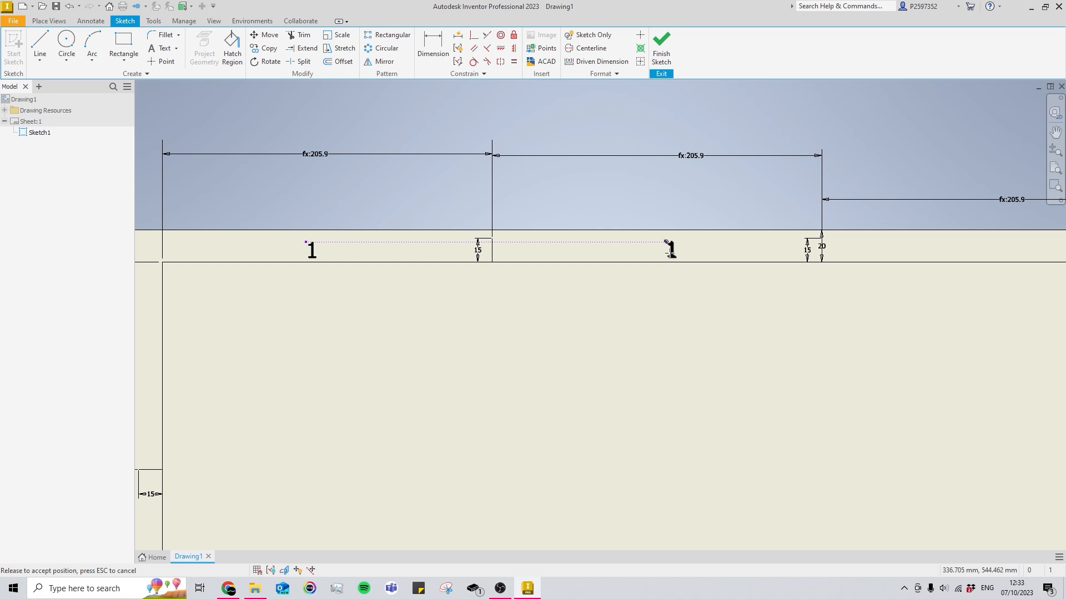
drag(671, 253, 671, 252)
click(612, 255)
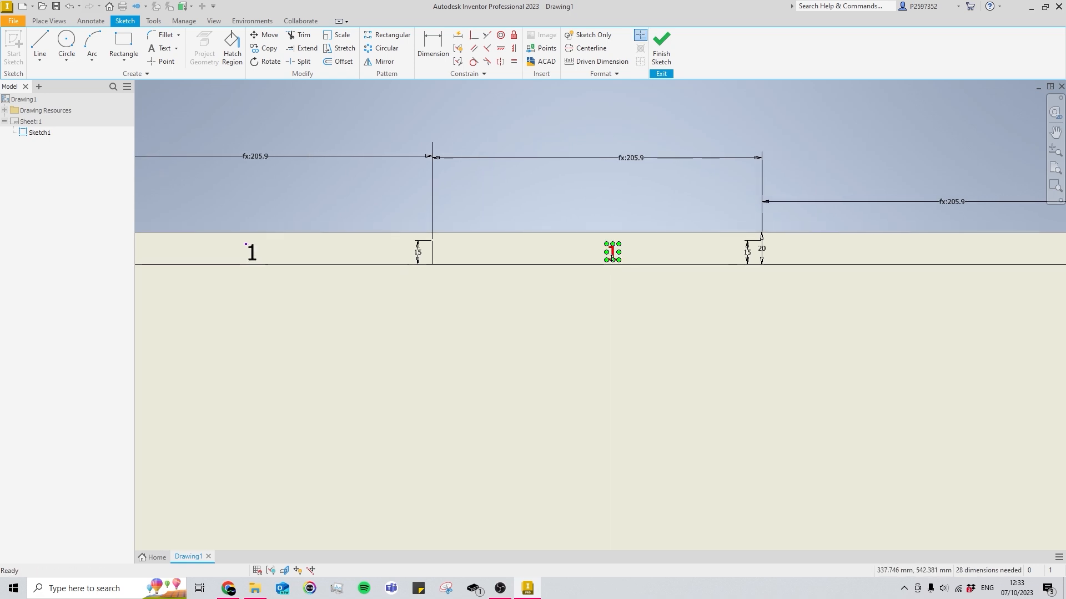
double_click(612, 253)
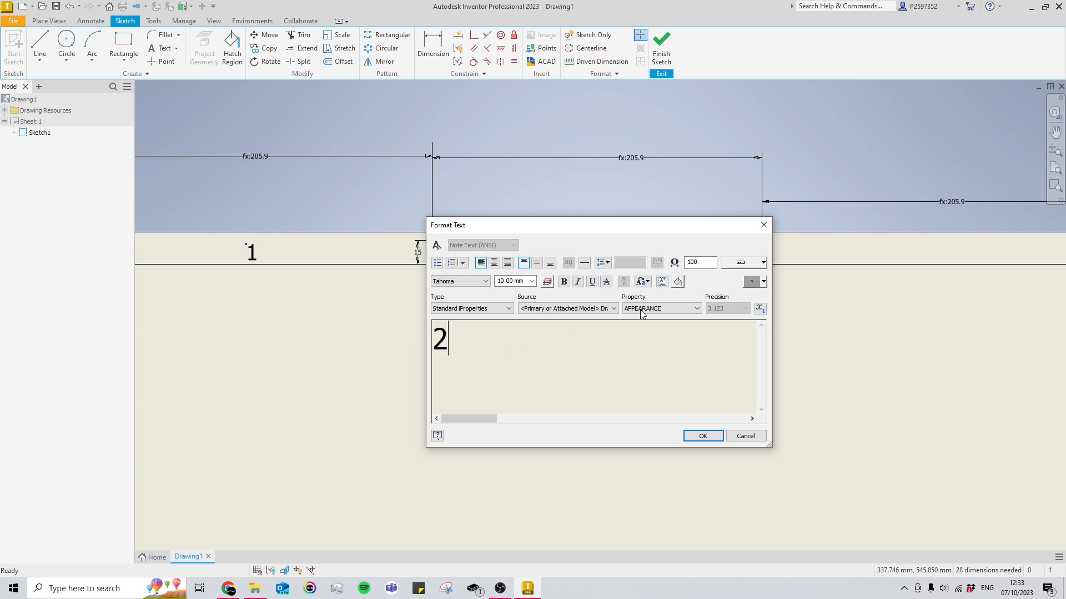
text(2)
key(Return)
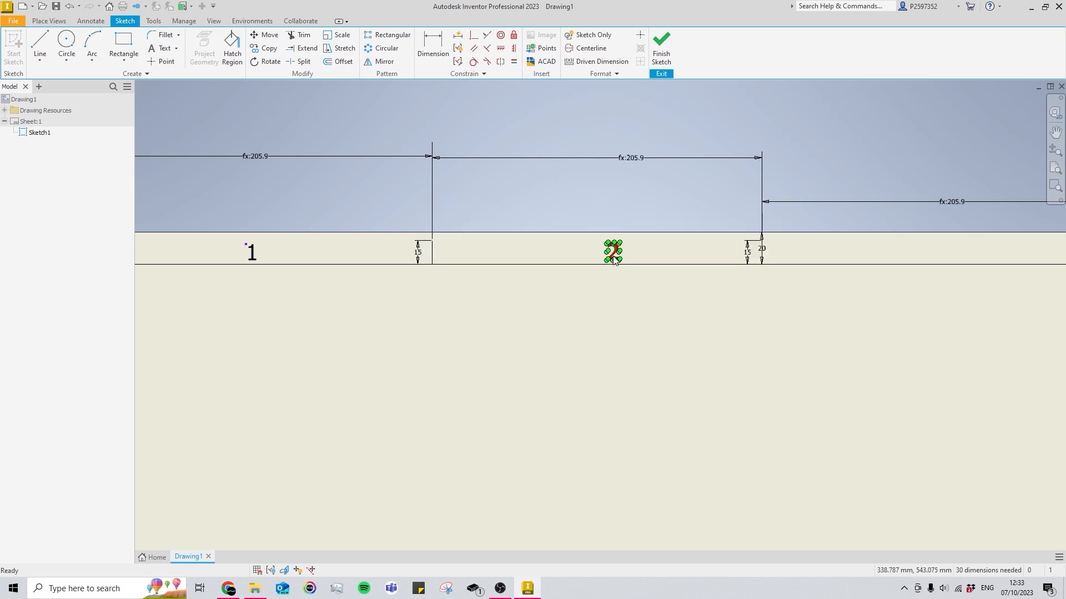
Duplicate the "2" label, move the copy into the third top zone, and change its text to 3
scroll(616, 253, up, 5)
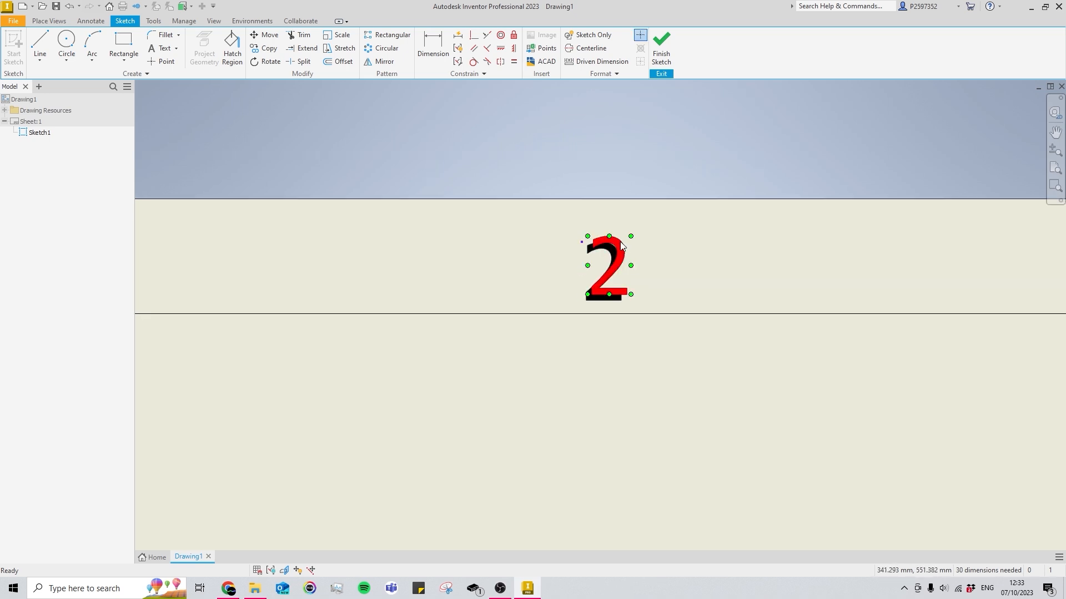
mouse_move(611, 244)
mouse_down()
mouse_move(563, 259)
mouse_move(593, 409)
mouse_up()
scroll(550, 196, down, 5)
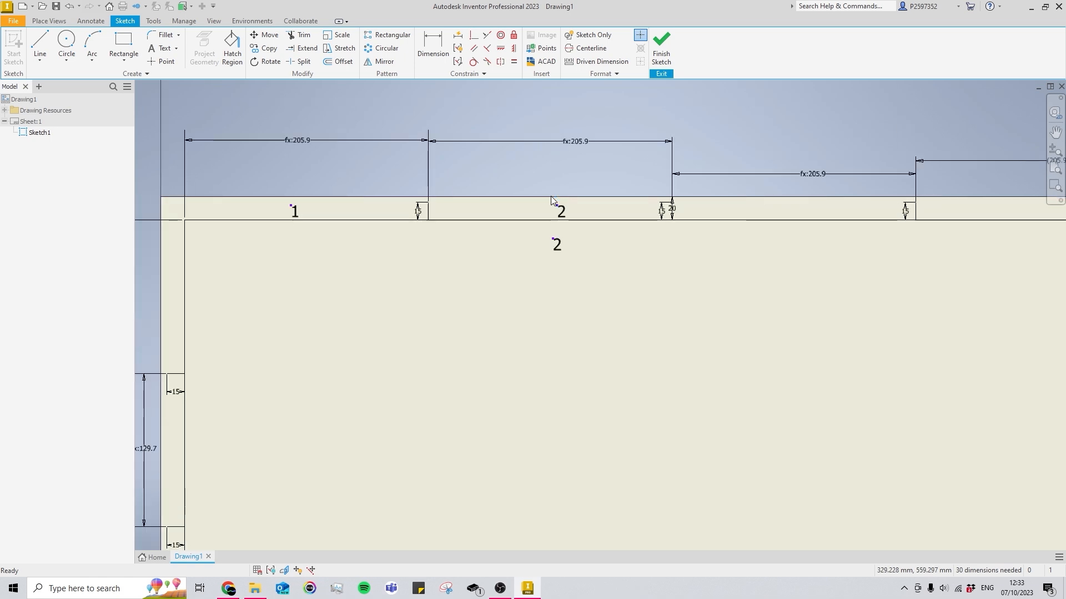
scroll(544, 248, up, 2)
middle_drag(544, 248, 442, 293)
mouse_move(460, 283)
mouse_down()
mouse_move(901, 239)
mouse_move(839, 228)
mouse_up()
middle_drag(838, 229, 700, 270)
double_click(700, 270)
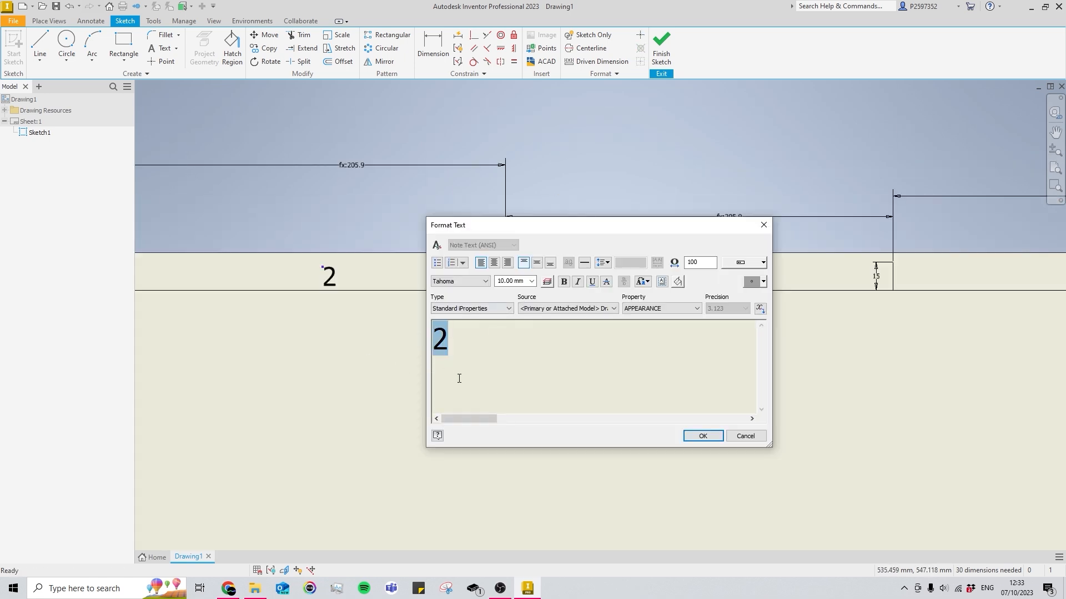
click(714, 436)
middle_drag(775, 383, 673, 400)
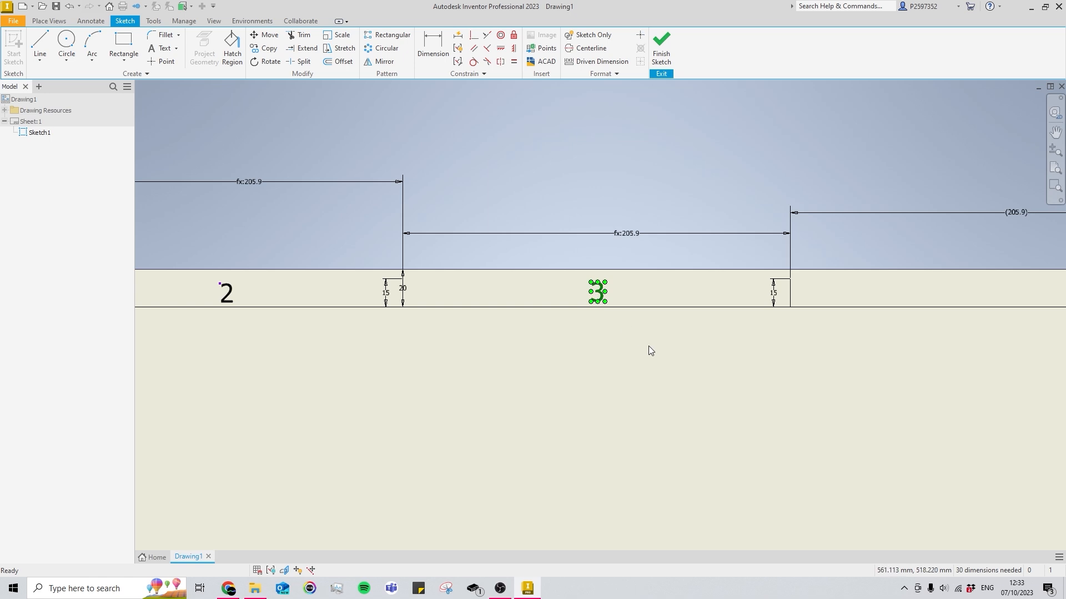
Duplicate the "3" label, move the copy level with it into the fourth top zone, and change its text to 4
scroll(612, 291, up, 5)
scroll(511, 284, down, 5)
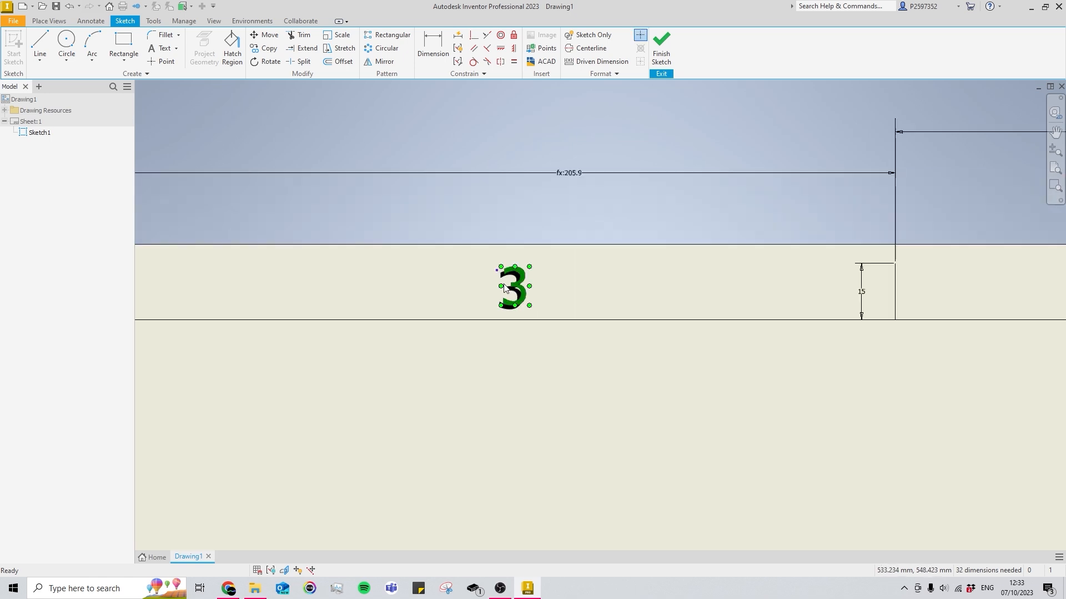
scroll(511, 284, up, 2)
key(ctrl+c)
key(ctrl+v)
scroll(489, 356, down, 5)
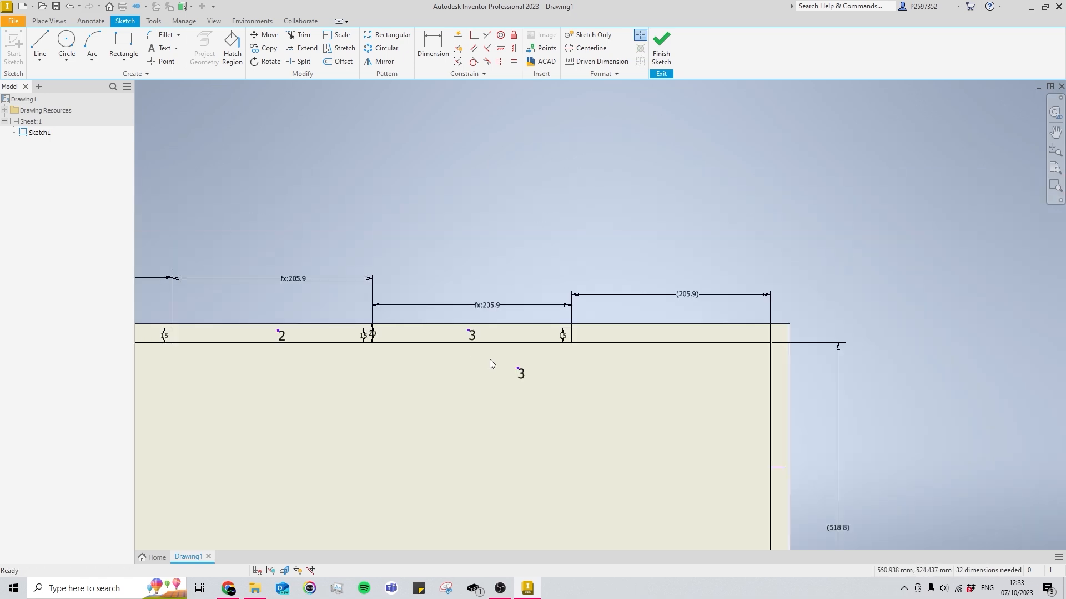
scroll(519, 389, up, 4)
scroll(514, 336, down, 3)
drag(516, 319, 849, 237)
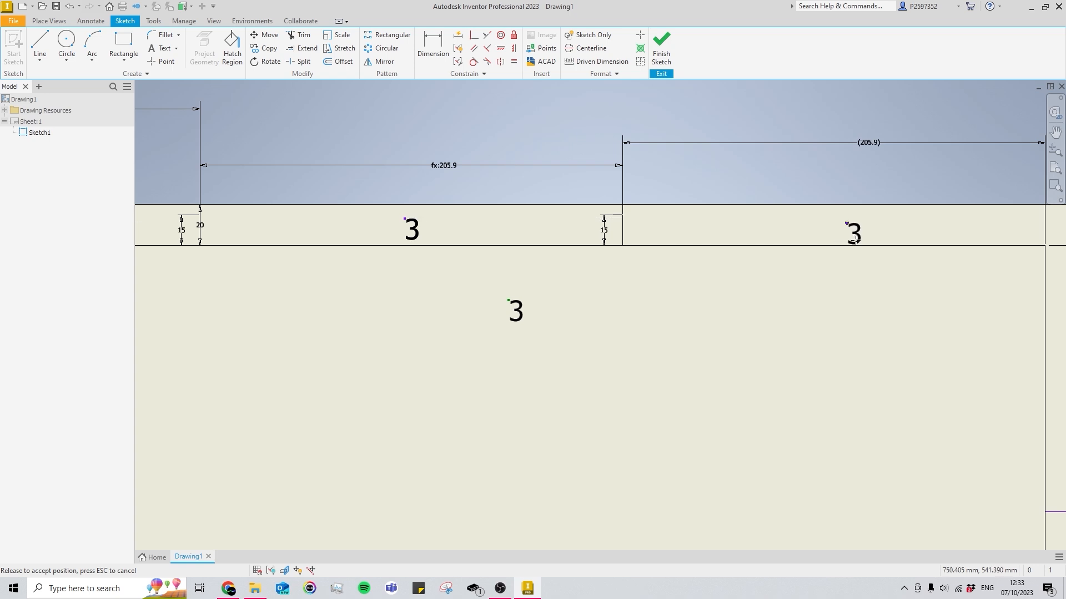
drag(858, 233, 858, 233)
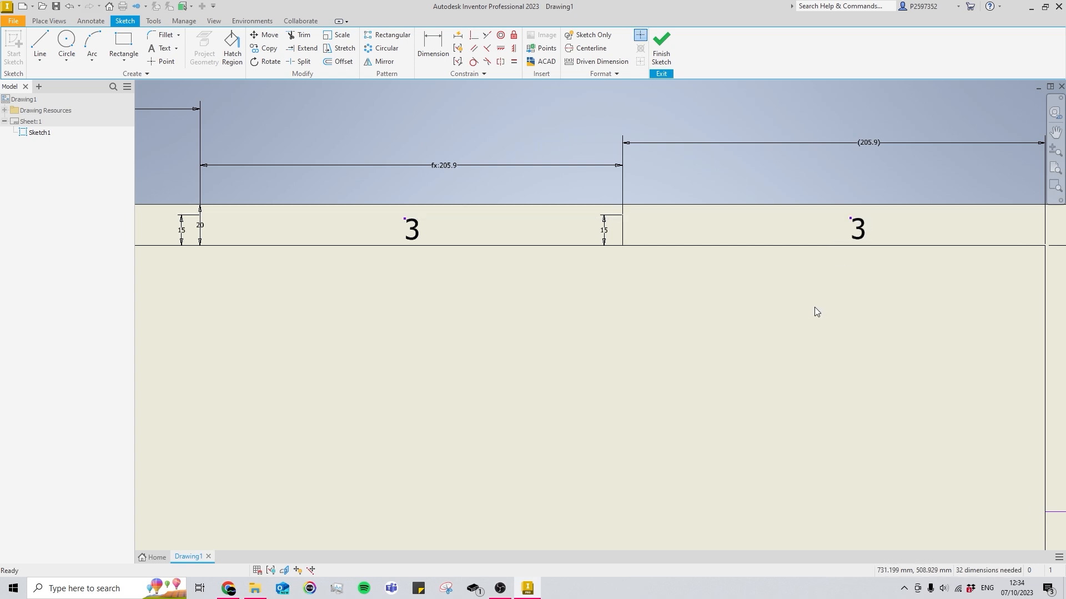
scroll(613, 335, up, 2)
scroll(761, 277, down, 3)
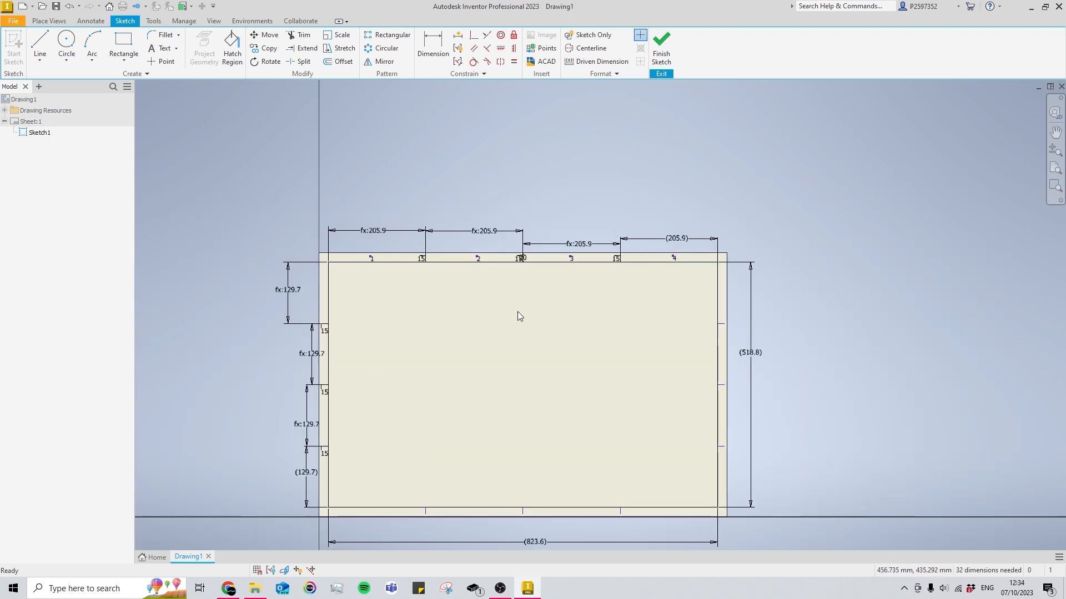
Duplicate the "1" label and move the copy into the uppermost zone of the sheet's left border
middle_drag(518, 314, 534, 334)
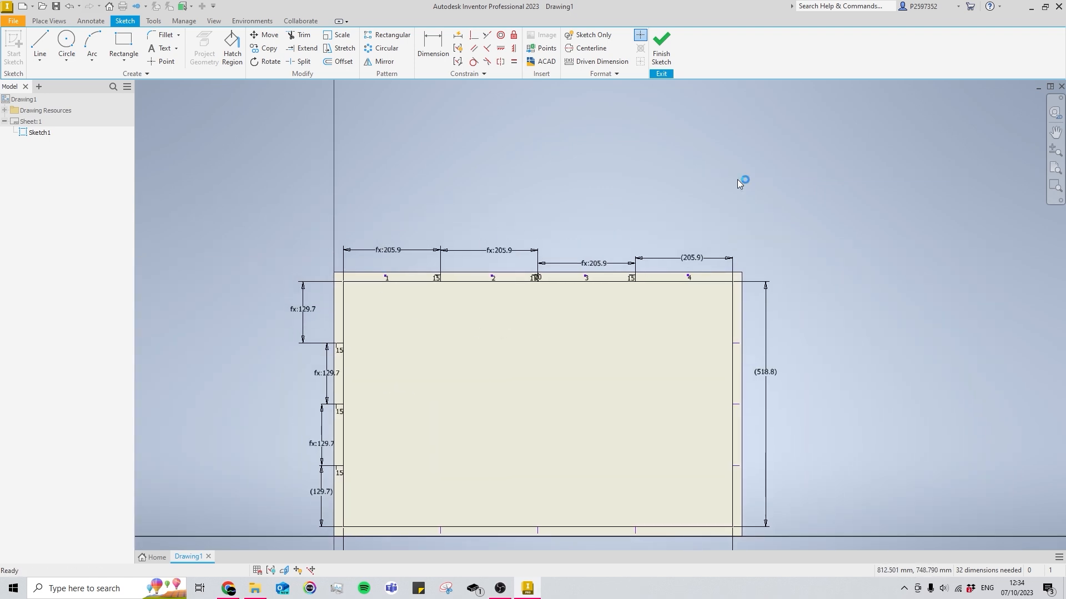
scroll(383, 275, down, 5)
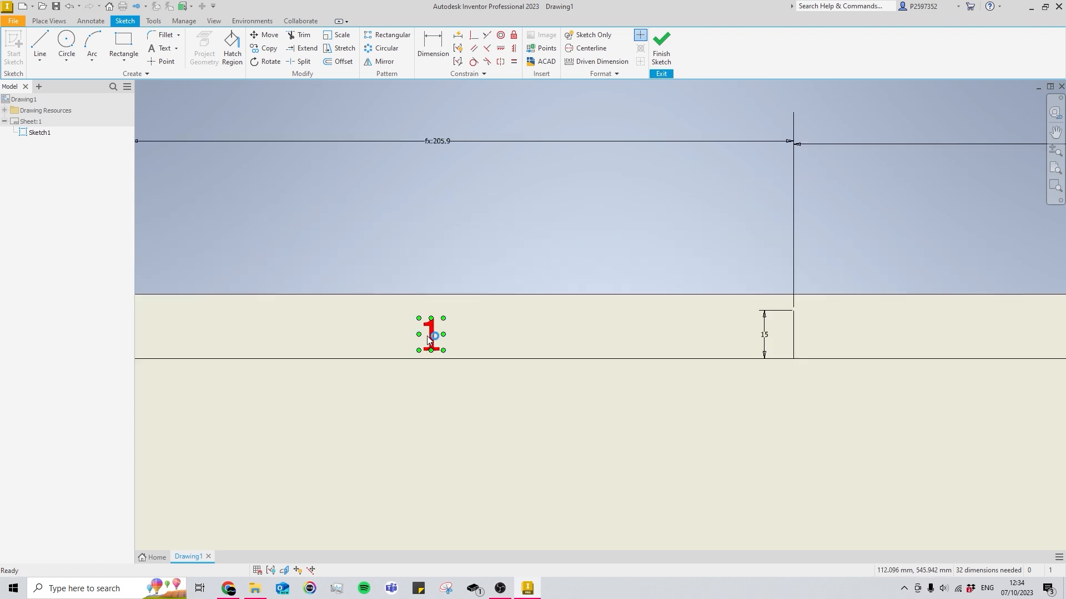
scroll(498, 301, up, 6)
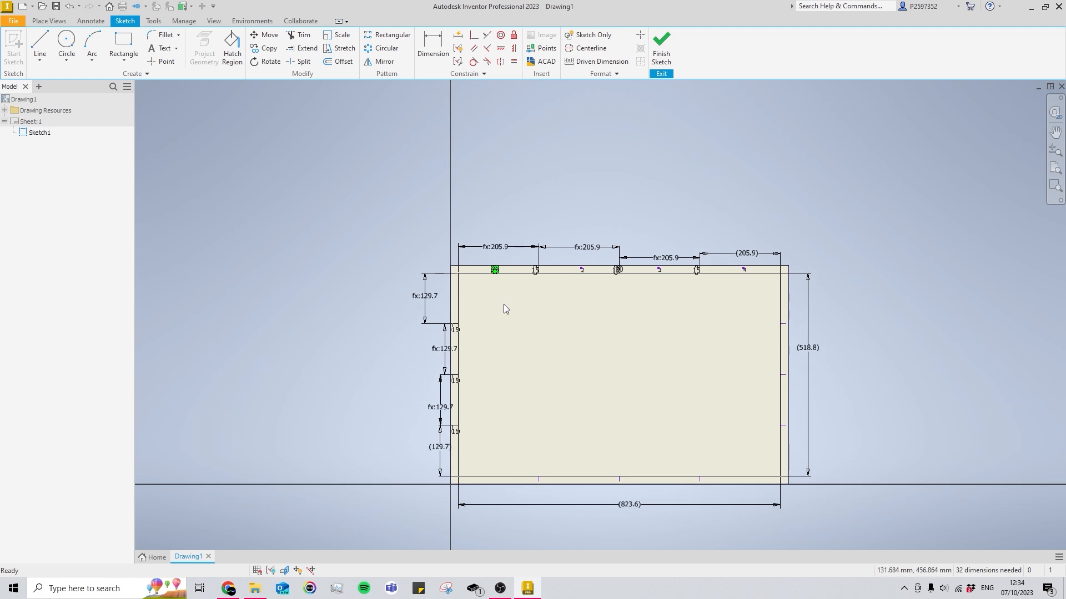
scroll(452, 317, up, 2)
scroll(452, 311, down, 3)
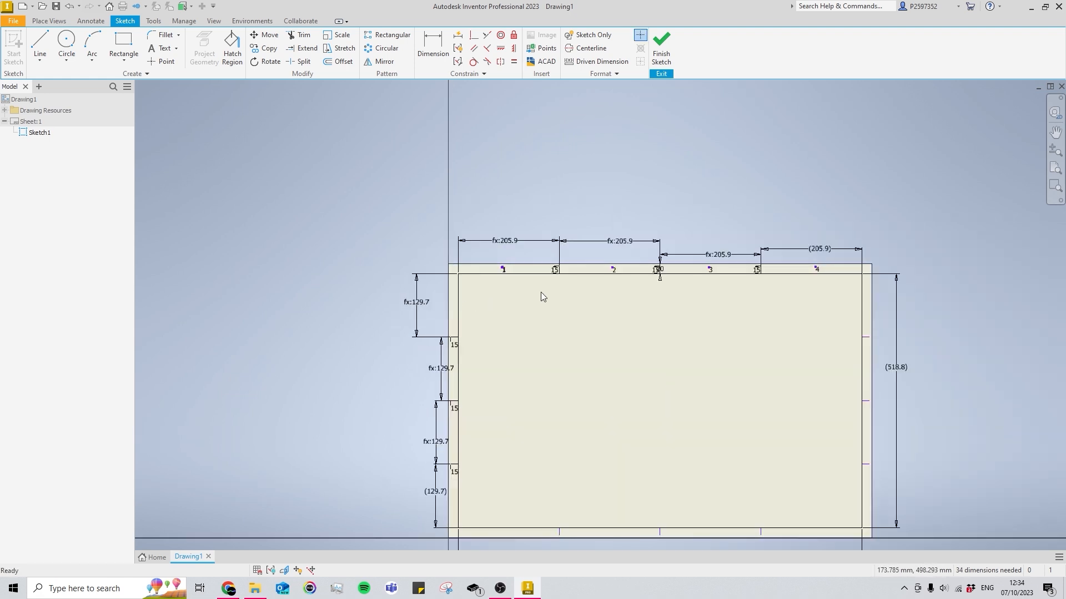
scroll(477, 276, down, 3)
middle_drag(476, 275, 172, 272)
scroll(171, 272, up, 5)
scroll(232, 272, down, 6)
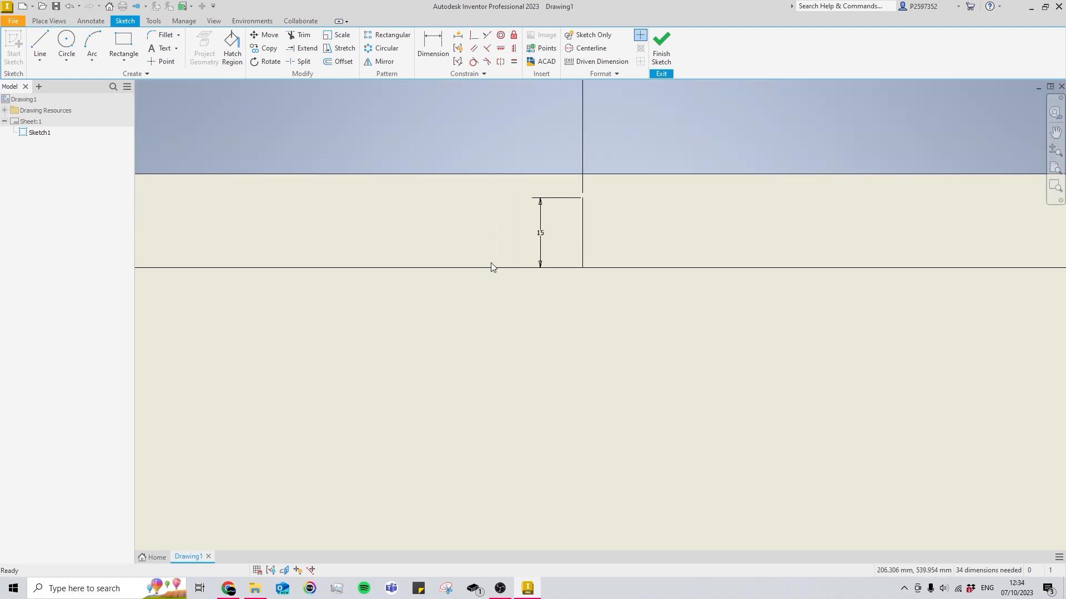
scroll(663, 291, up, 2)
scroll(483, 374, up, 5)
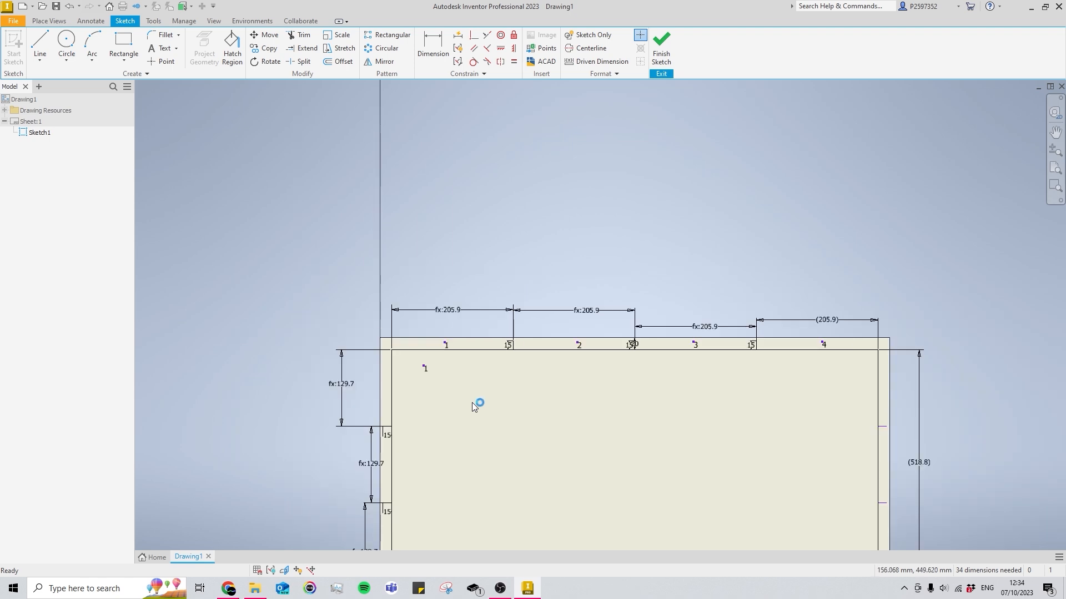
scroll(471, 335, down, 3)
scroll(393, 275, down, 2)
drag(389, 274, 239, 342)
scroll(519, 201, up, 2)
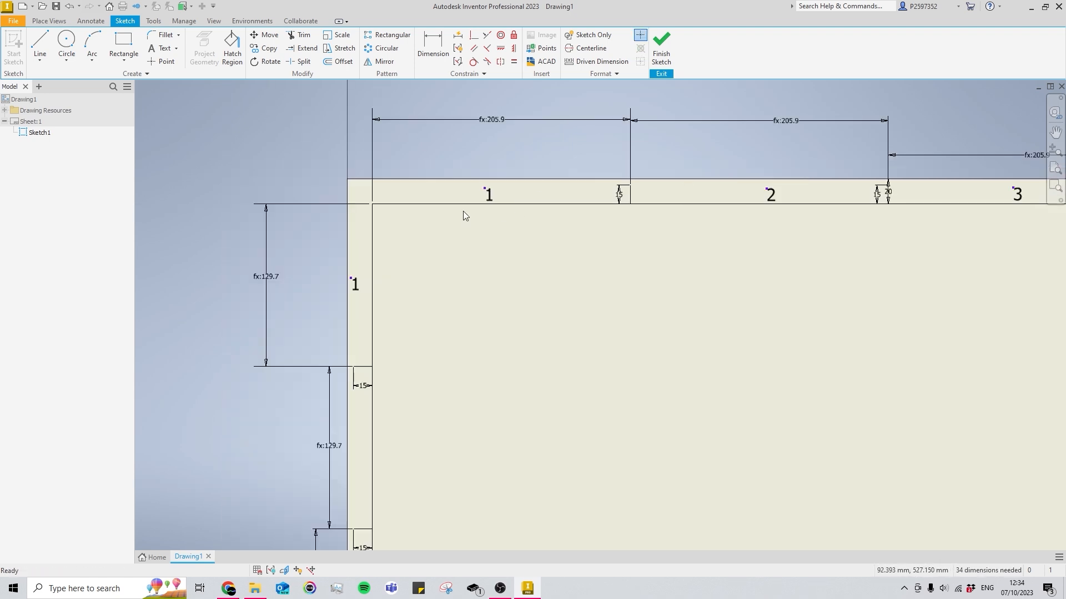
Change the text of the copied label in the left border to A
scroll(379, 314, down, 4)
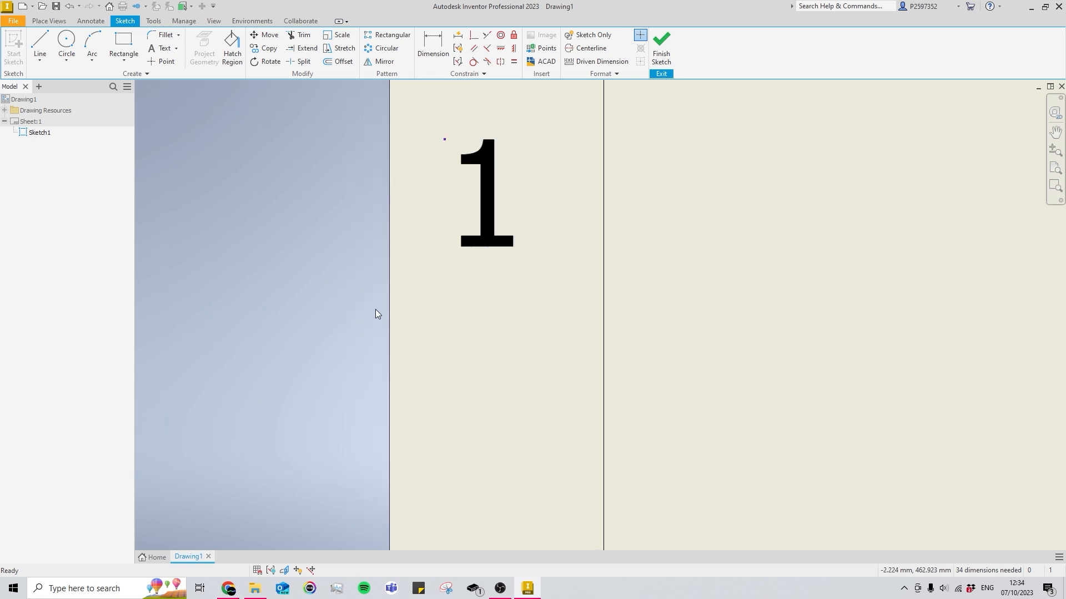
scroll(375, 314, up, 3)
double_click(359, 309)
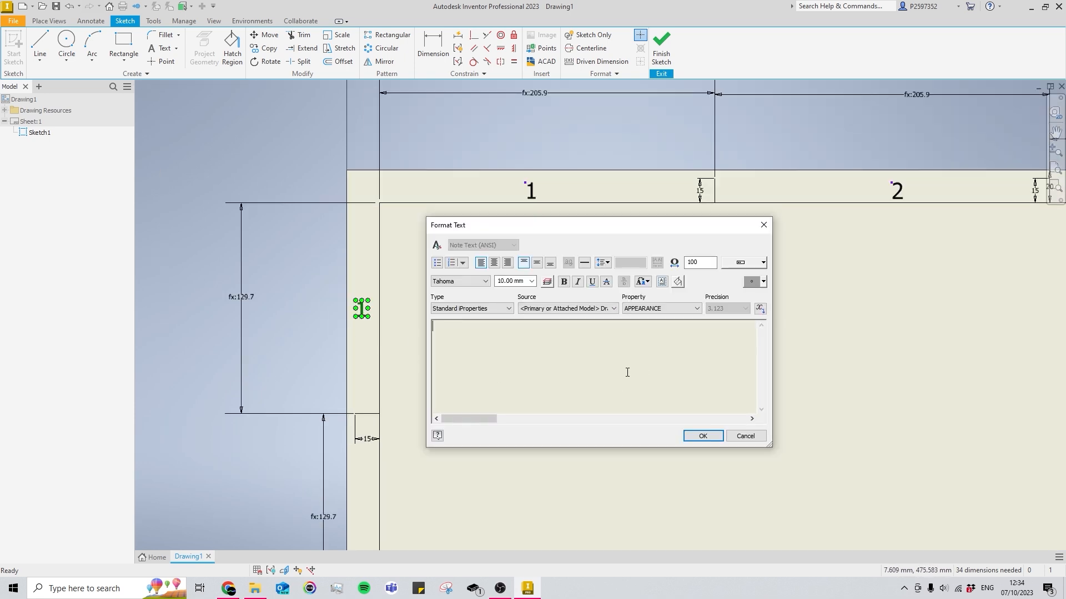
click(703, 436)
Copy the A label straight down into each of the three left-border zones below it
middle_drag(461, 333, 476, 267)
click(267, 49)
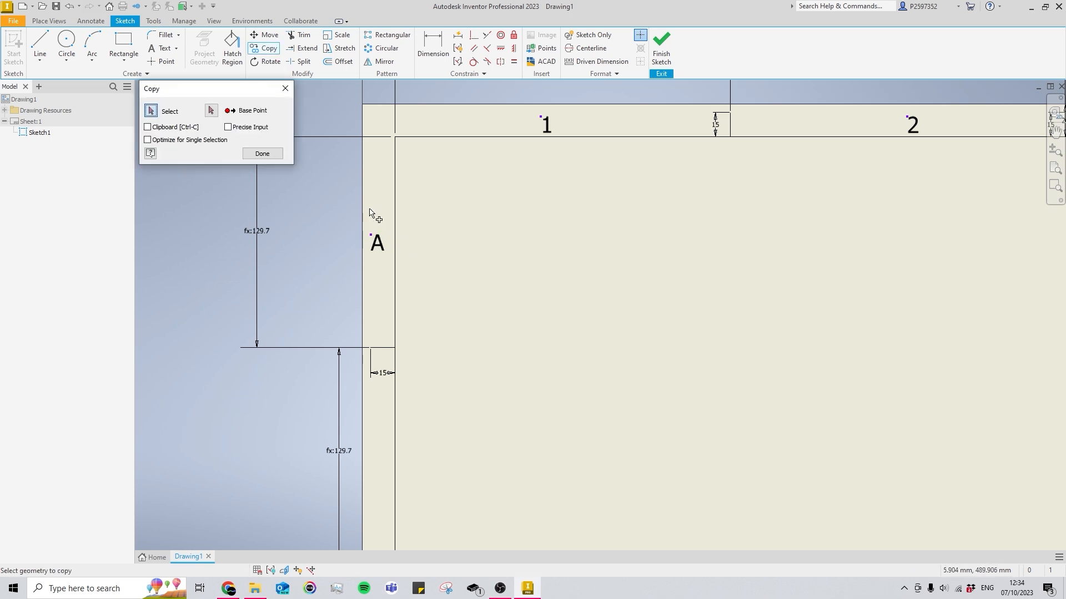
click(377, 243)
right_click(412, 244)
click(467, 245)
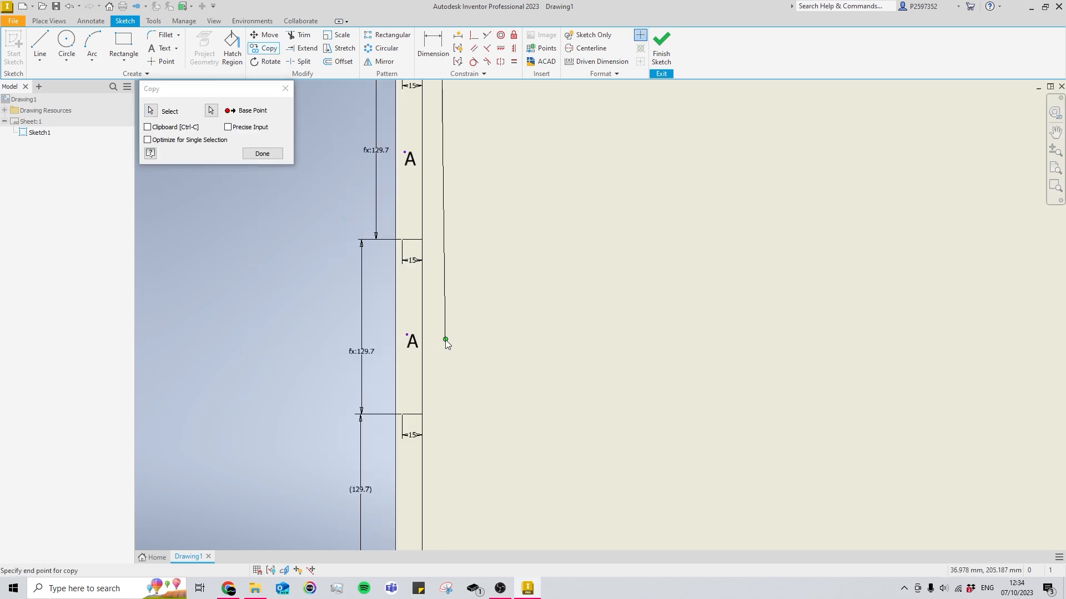
click(442, 333)
middle_drag(475, 432, 478, 397)
click(445, 401)
middle_drag(464, 313, 456, 476)
Change the three copied left-border labels from the upper one downwards to B, C and D
double_click(417, 295)
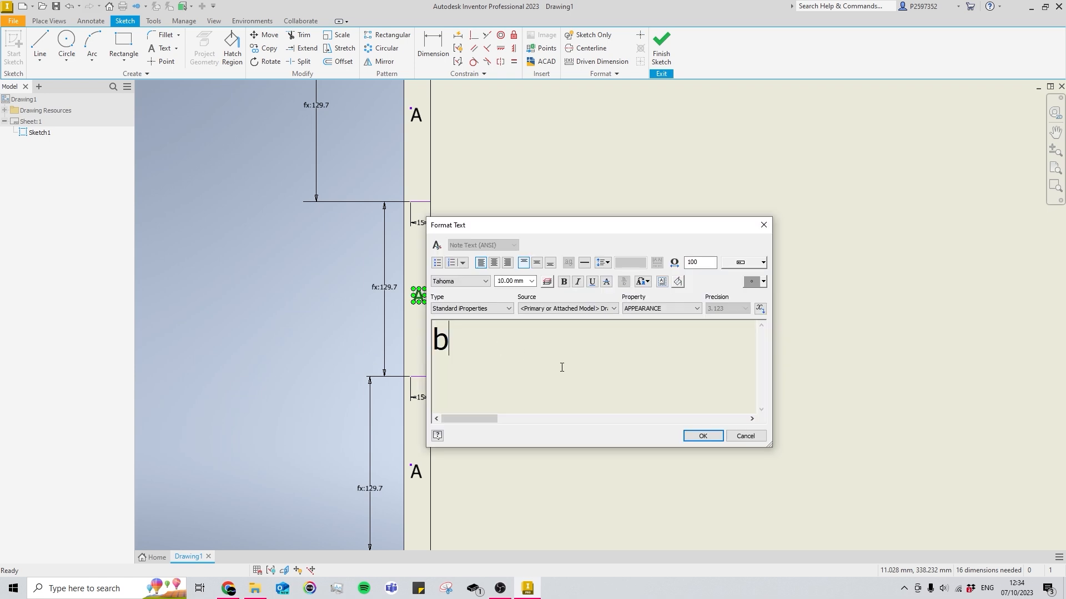
drag(427, 362, 411, 363)
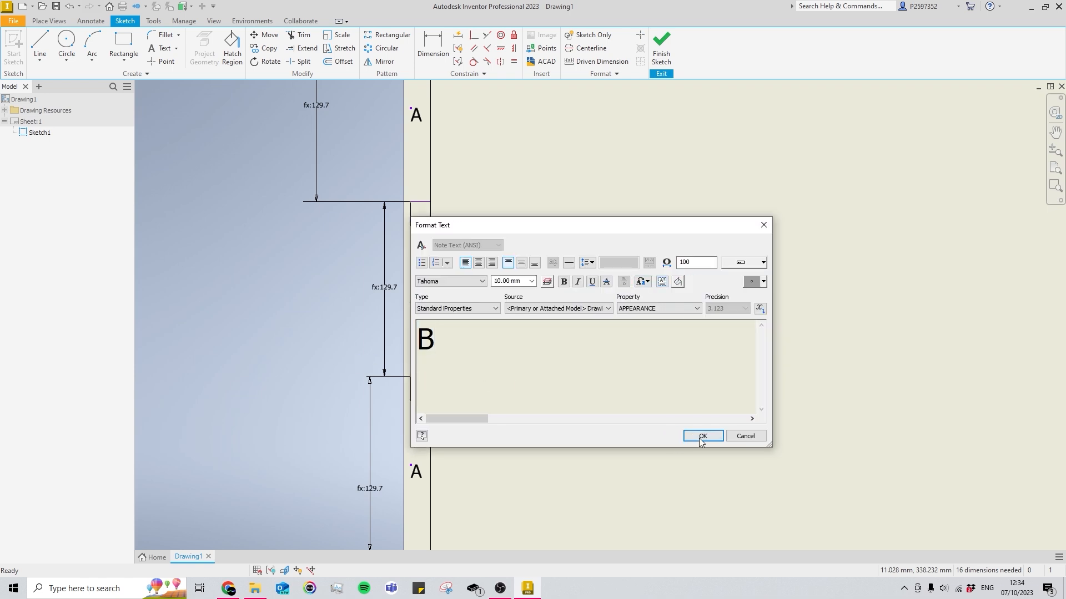
click(702, 436)
double_click(416, 471)
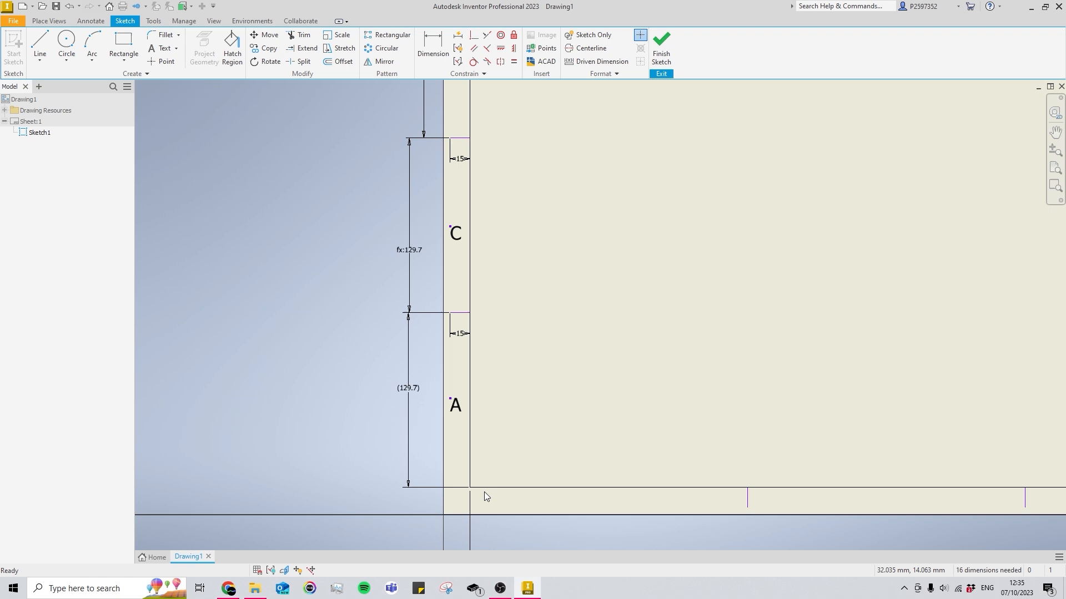
double_click(472, 422)
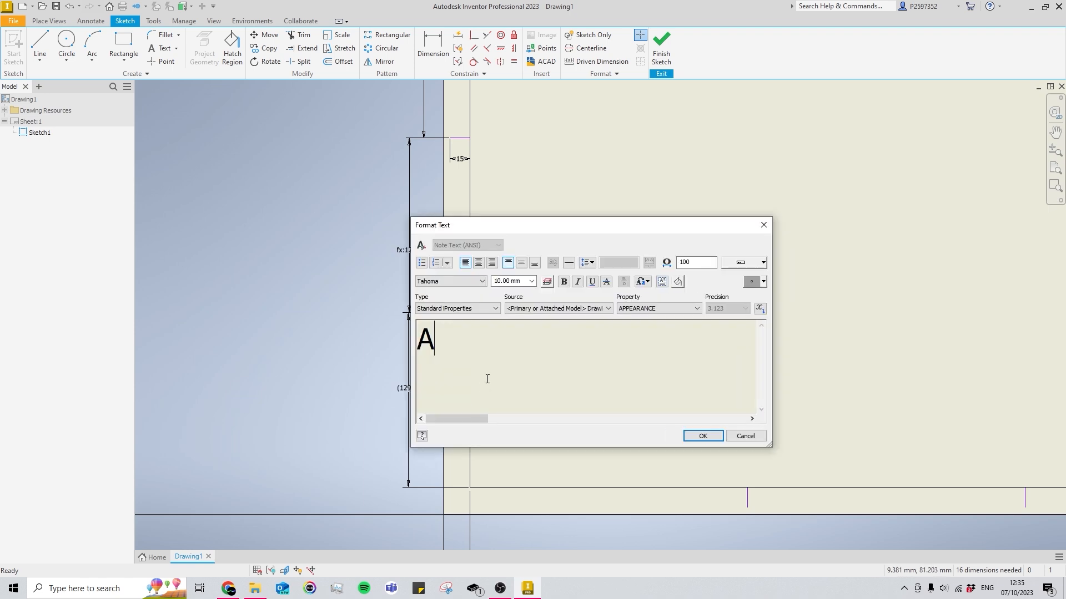
click(703, 433)
scroll(508, 389, down, 7)
scroll(490, 286, up, 1)
middle_drag(490, 285, 513, 337)
scroll(507, 323, up, 3)
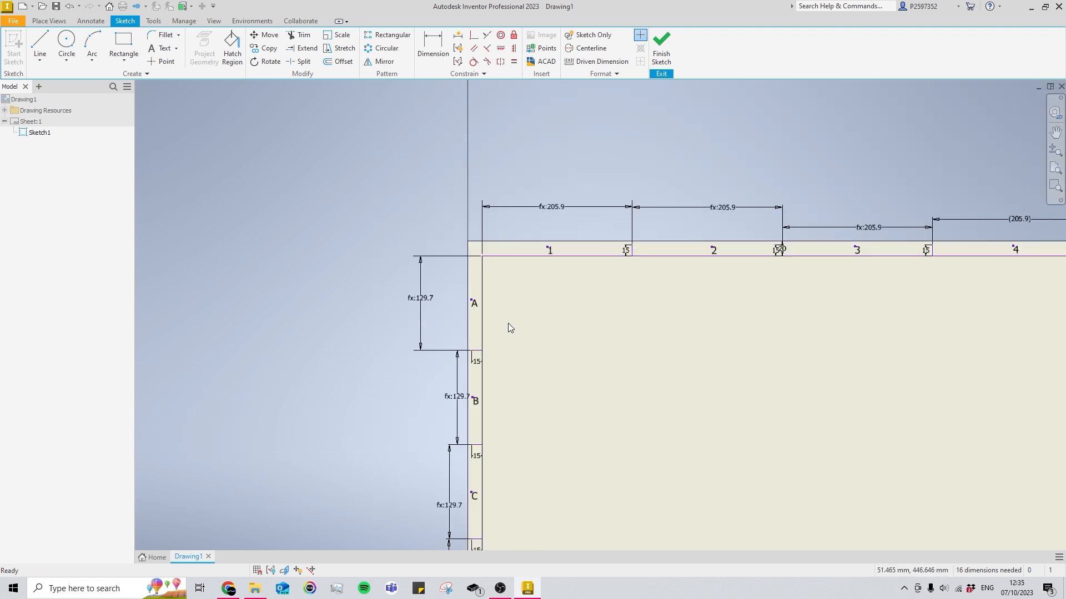
scroll(482, 304, down, 3)
scroll(485, 277, up, 5)
key(l)
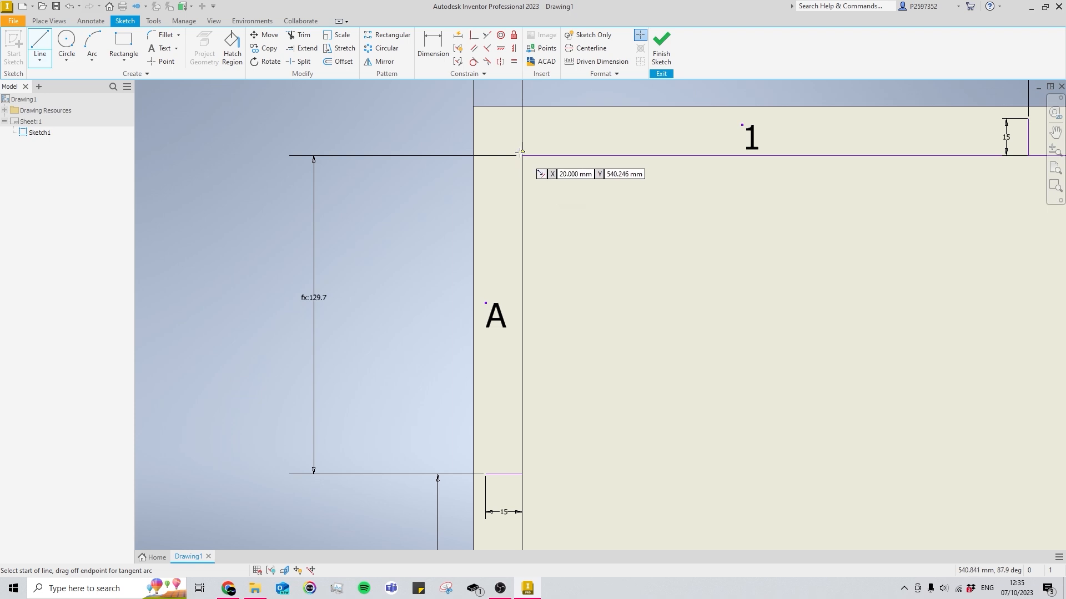
click(539, 156)
key(Escape)
Draw a horizontal guide line from the midpoint of the A zone's inner frame edge outward across the left border
right_drag(585, 377, 578, 251)
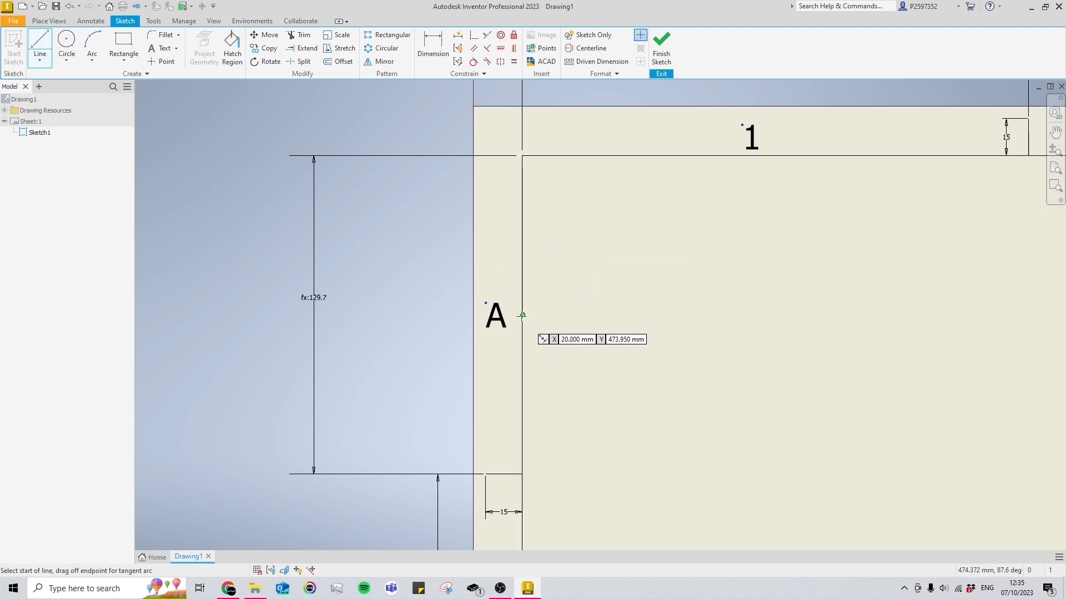
click(521, 315)
click(414, 316)
key(Escape)
Centre the A label vertically on the horizontal guide line and remove that guide line
scroll(488, 321, up, 5)
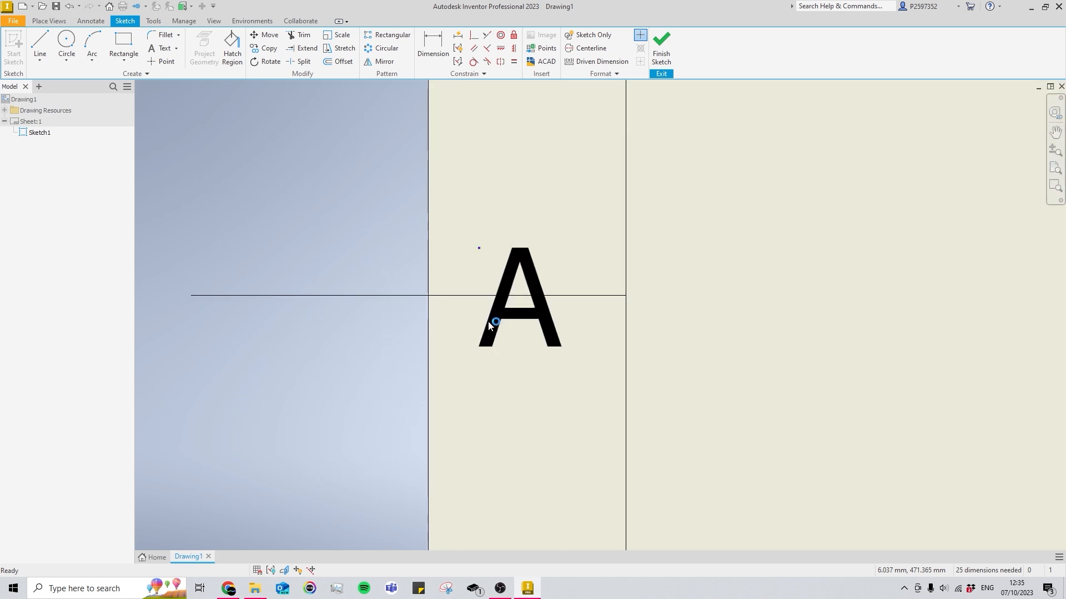
click(517, 322)
drag(516, 319, 523, 316)
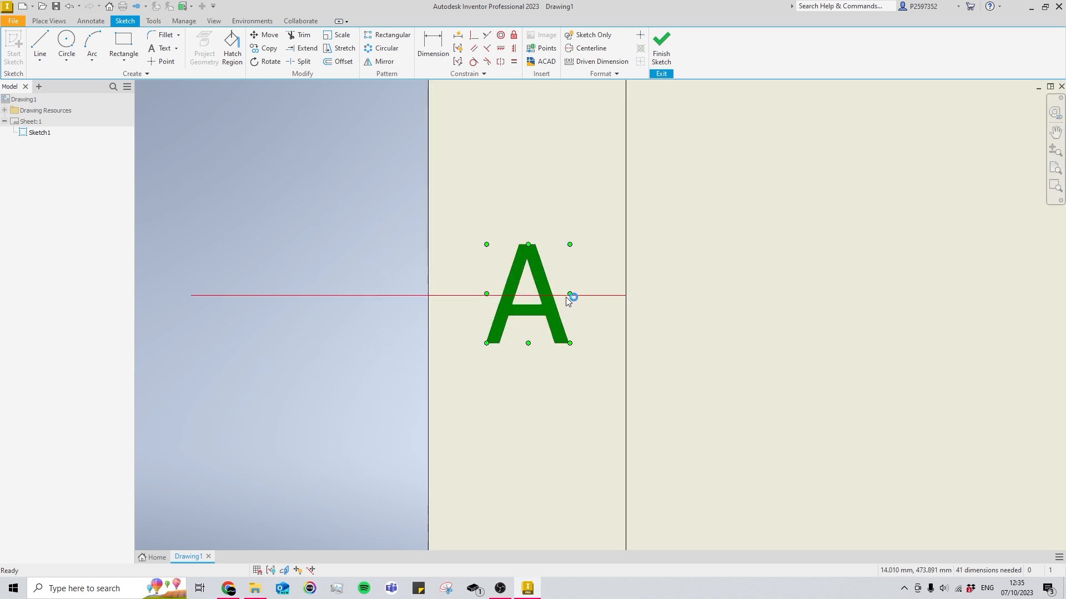
drag(548, 305, 547, 307)
click(486, 305)
scroll(486, 305, up, 3)
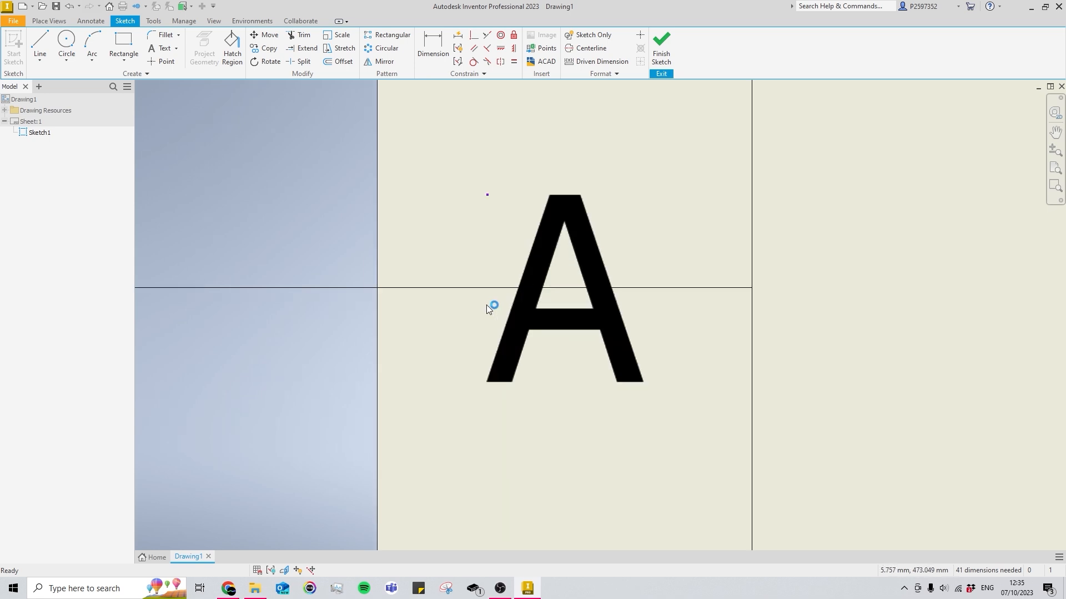
Draw a vertical guide line about 649 mm long from the A label's insertion point down past the sheet's lower edge
scroll(436, 321, down, 6)
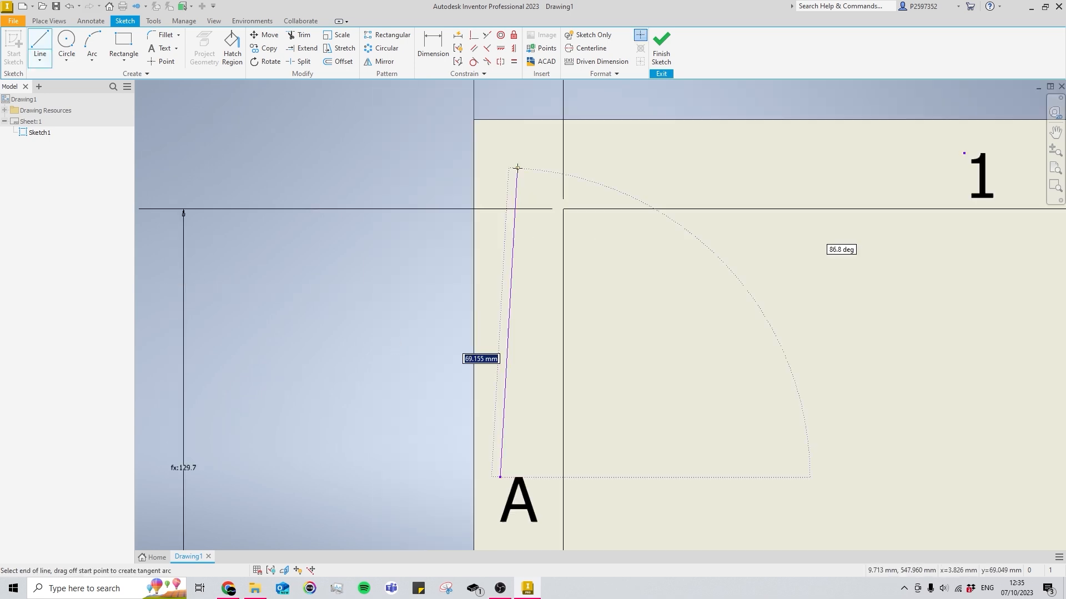
scroll(517, 168, down, 10)
scroll(517, 168, up, 5)
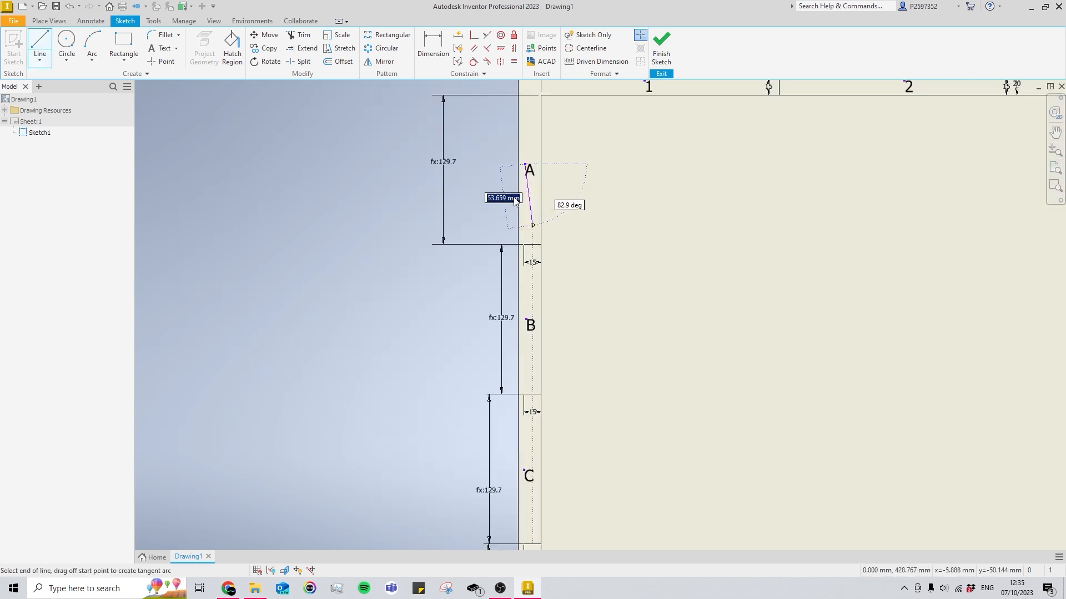
scroll(511, 161, down, 4)
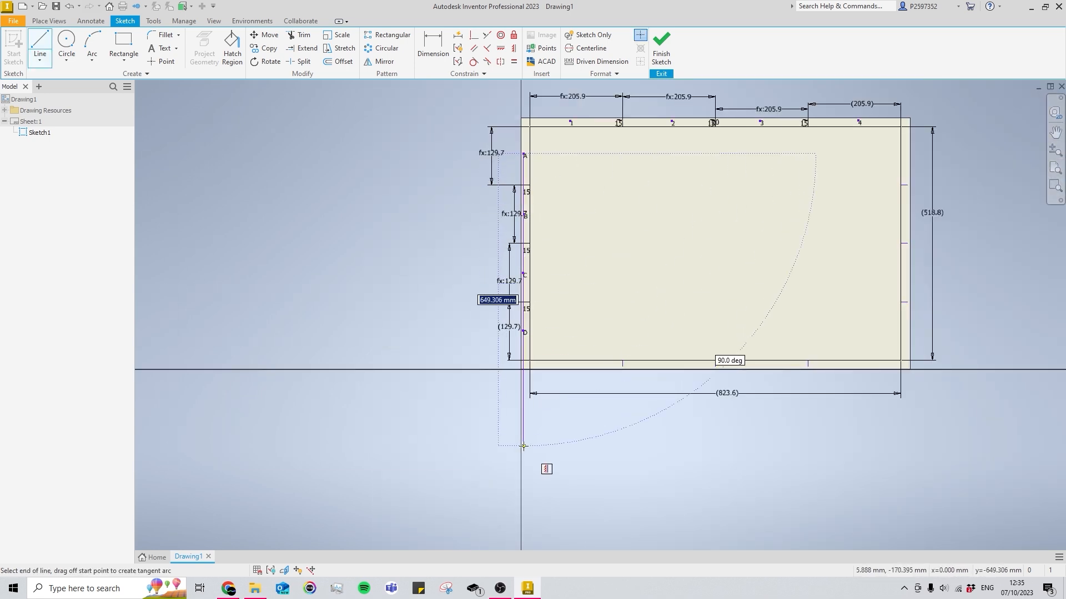
key(Escape)
Snap the insertion points of the B, C and D labels onto the vertical guide line
scroll(532, 167, up, 5)
scroll(552, 331, up, 5)
click(551, 333)
drag(551, 332, 549, 349)
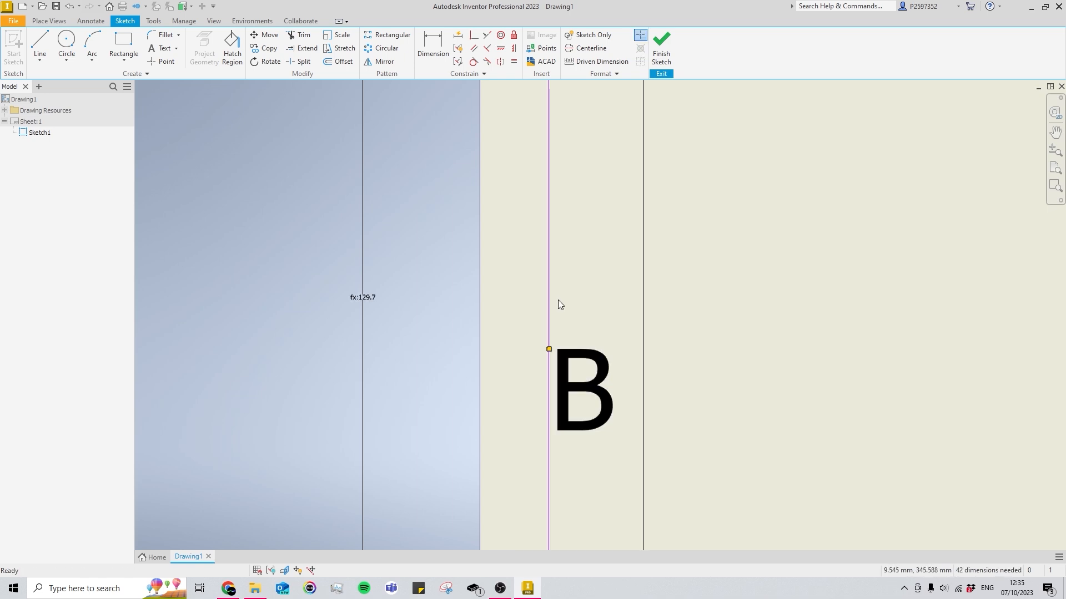
key(ctrl+z)
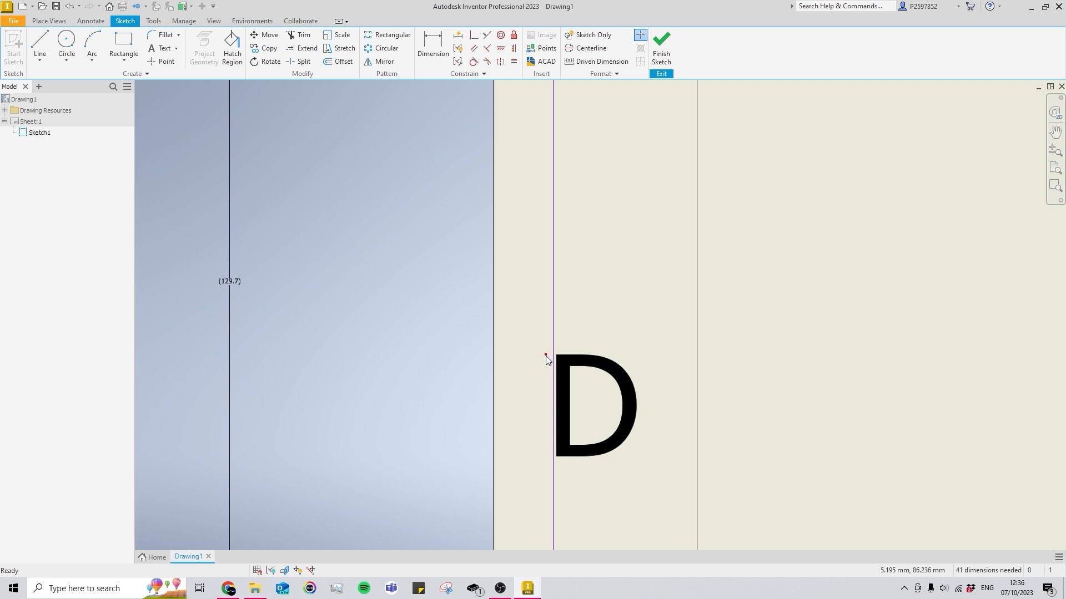
drag(546, 359, 642, 394)
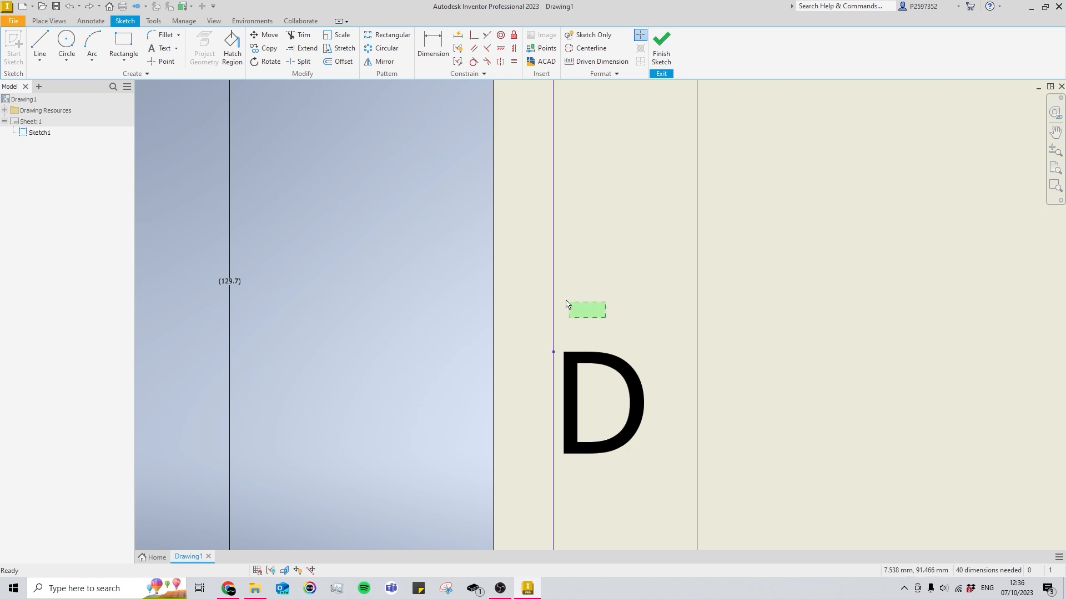
Draw a line along the inner frame between the B zone's tick marks and a horizontal guide from its midpoint across the border
scroll(577, 219, down, 5)
scroll(577, 234, down, 2)
scroll(548, 356, up, 6)
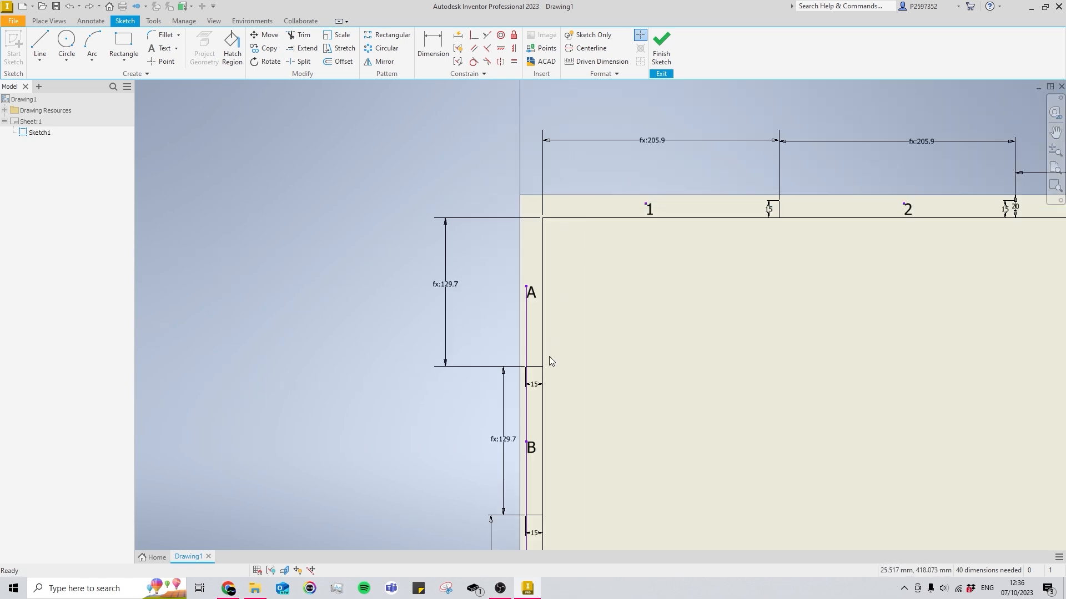
right_drag(580, 182, 612, 182)
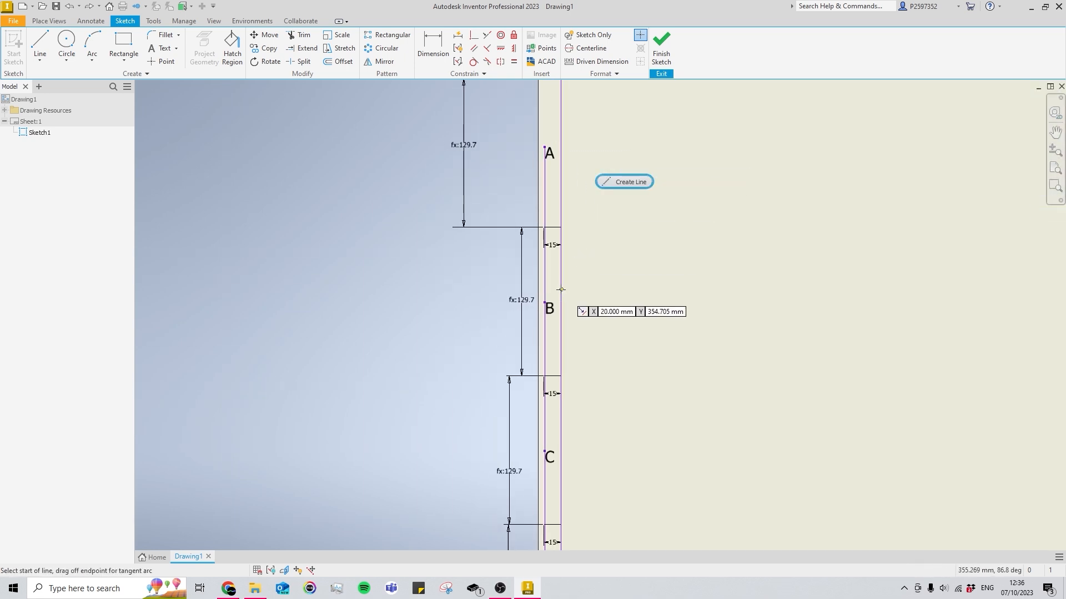
click(561, 376)
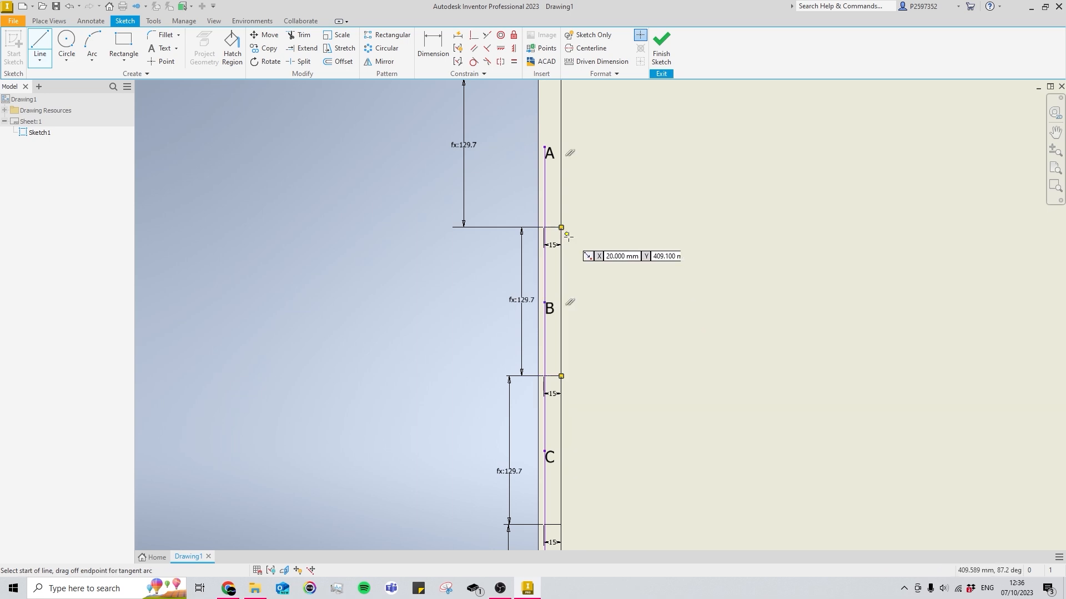
key(Escape)
scroll(547, 318, up, 5)
Apply a Fix constraint to the vertical guide line running through the left-border labels
drag(535, 322, 492, 231)
click(513, 35)
middle_drag(493, 179, 490, 248)
click(490, 248)
click(524, 318)
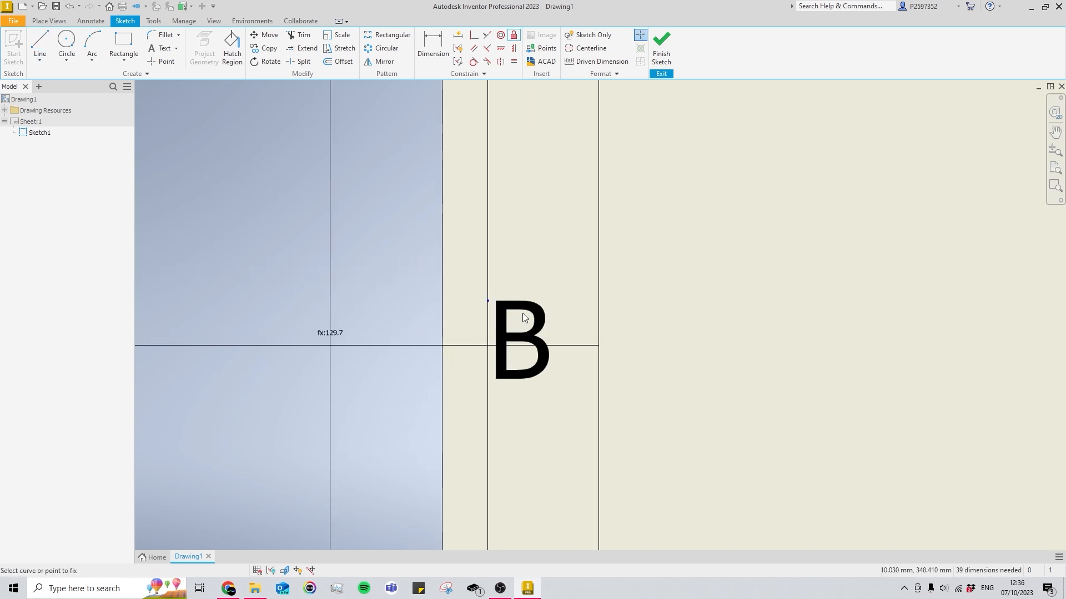
middle_drag(520, 389, 509, 301)
key(Escape)
Centre the B label vertically on its horizontal guide line and delete that guide line
drag(498, 284, 532, 225)
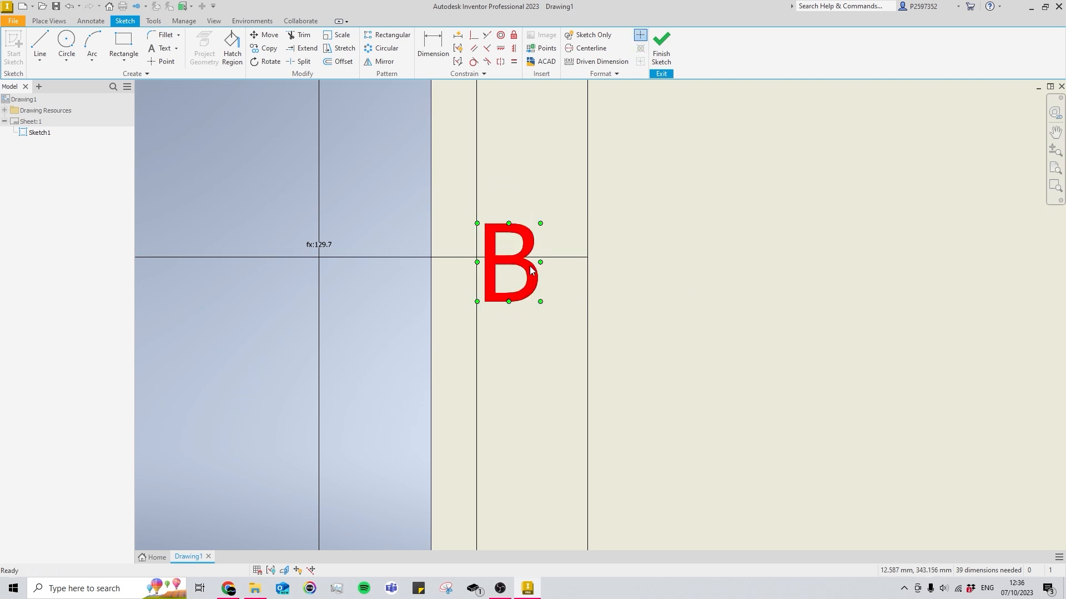
drag(529, 265, 537, 250)
click(560, 257)
key(Delete)
Draw a vertical line along the inner frame between the two tick marks bounding the C zone
scroll(567, 229, down, 5)
scroll(567, 229, down, 5)
right_drag(571, 361, 604, 324)
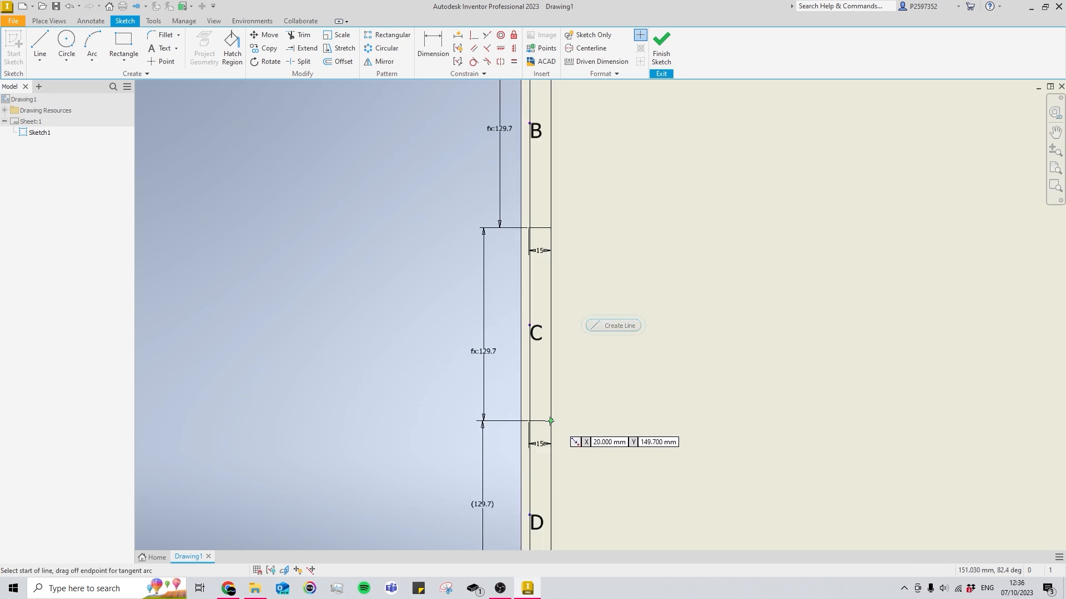
click(551, 422)
click(552, 228)
middle_drag(551, 228, 550, 274)
key(Escape)
scroll(541, 388, up, 4)
Draw a horizontal guide line from the C zone's midpoint across the border and move the C label level with it
right_drag(541, 414, 580, 333)
scroll(574, 369, down, 5)
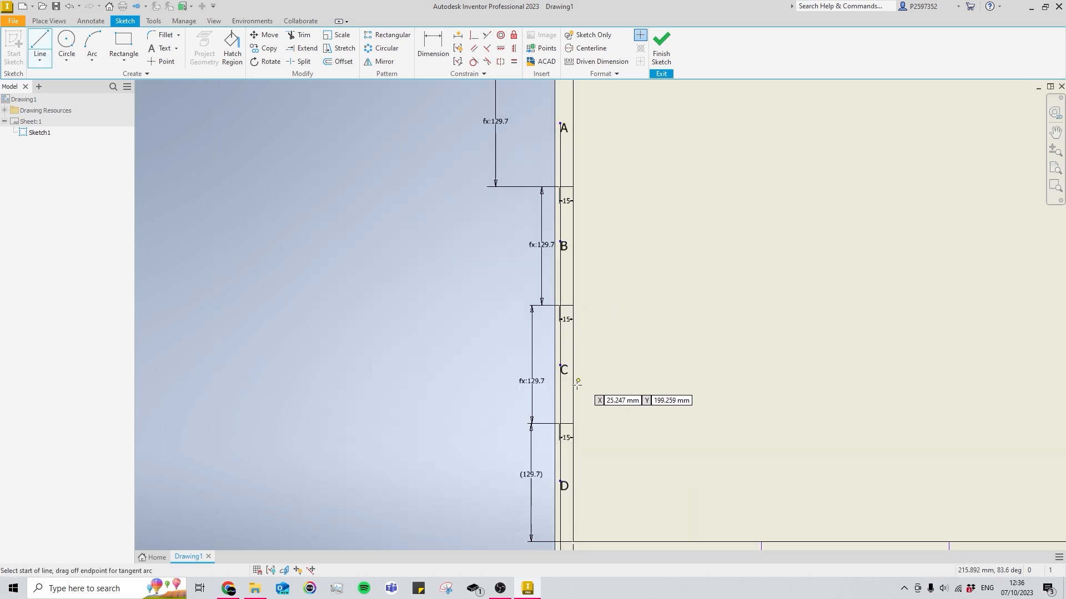
click(571, 364)
click(471, 364)
key(Escape)
scroll(560, 377, up, 5)
drag(565, 349, 565, 331)
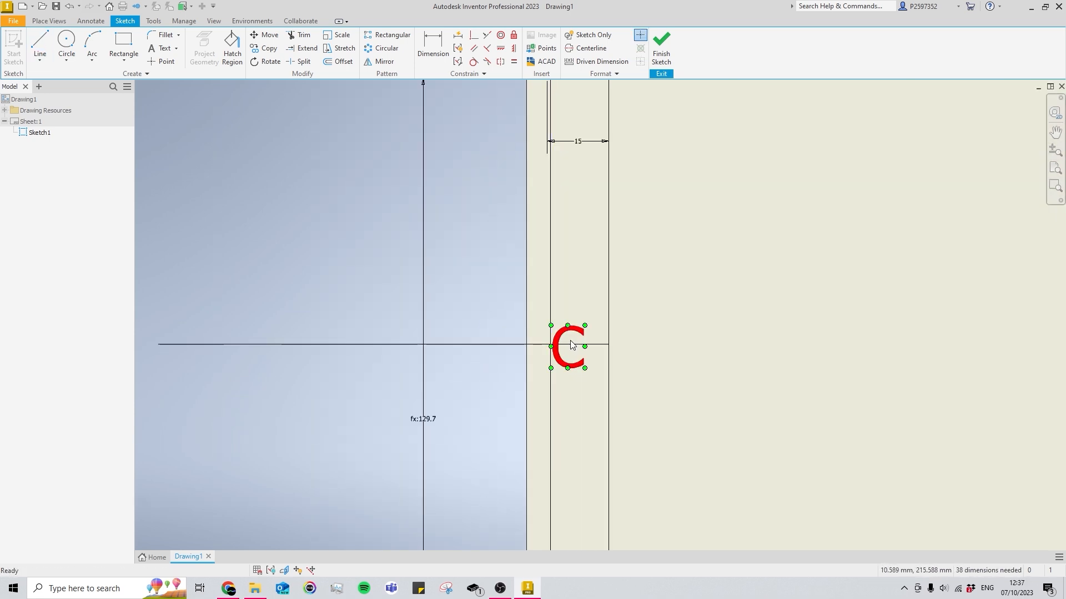
Delete the horizontal guide line running through the C label
click(503, 344)
key(Delete)
scroll(517, 294, up, 4)
scroll(550, 255, down, 8)
scroll(574, 444, up, 2)
Draw a vertical line along the inner frame across the D zone and a horizontal guide line outward from its midpoint
right_drag(564, 430, 580, 377)
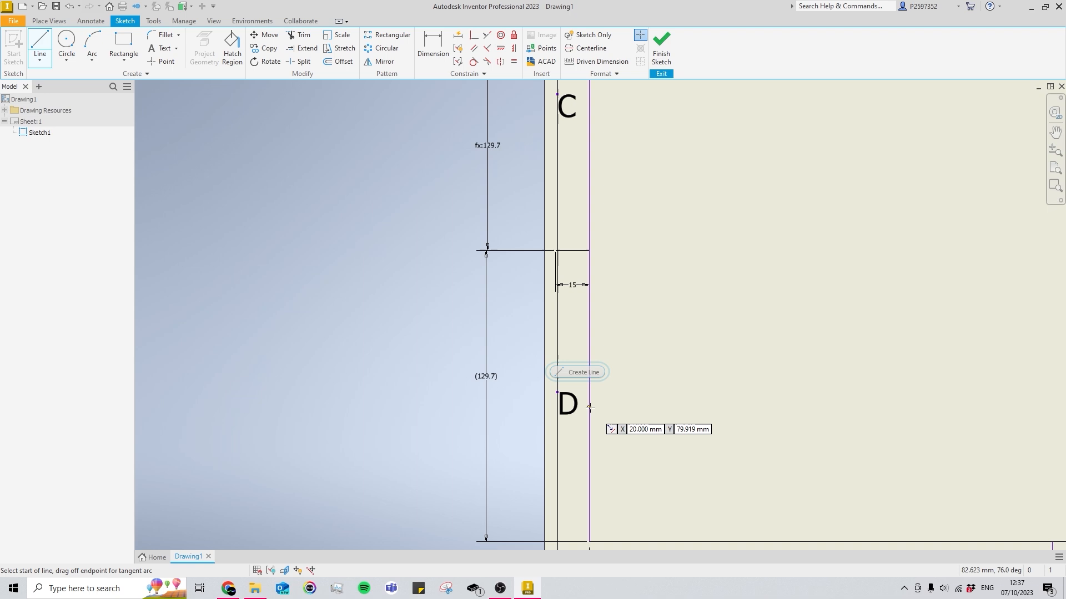
click(589, 250)
scroll(590, 239, up, 3)
scroll(583, 236, down, 6)
scroll(591, 388, up, 3)
click(589, 387)
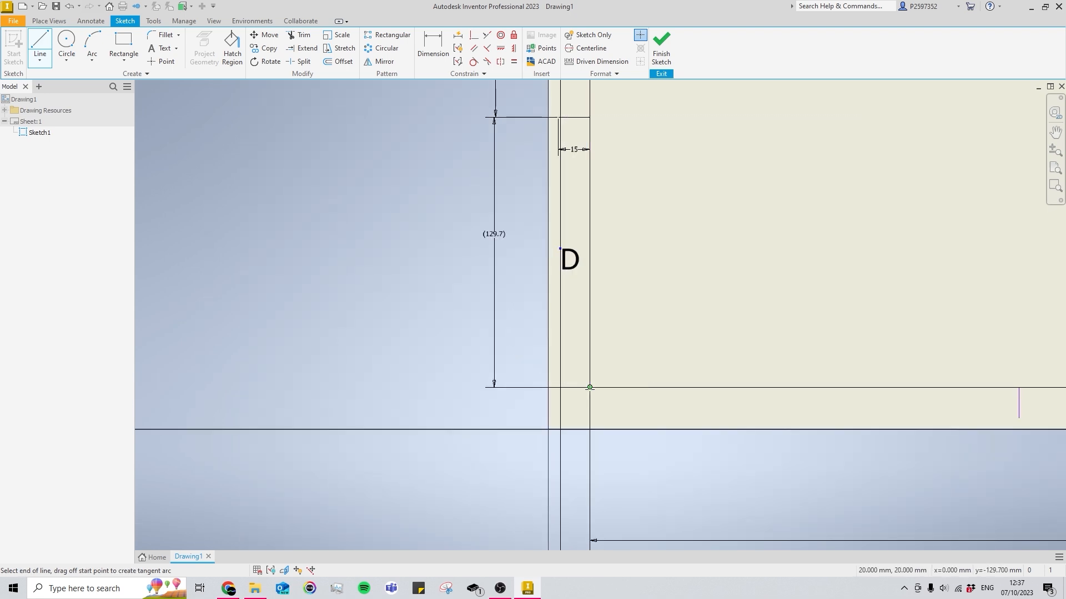
middle_drag(599, 285, 605, 368)
click(595, 336)
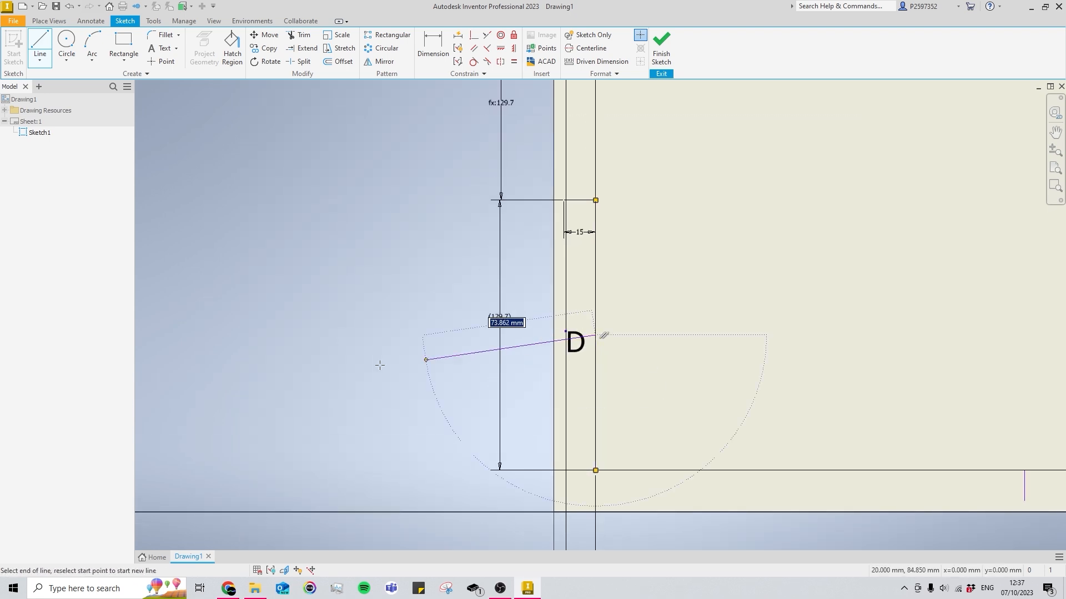
click(352, 334)
key(Escape)
Centre the D label vertically on its horizontal guide line and delete that guide line
scroll(584, 357, up, 4)
drag(567, 266, 566, 241)
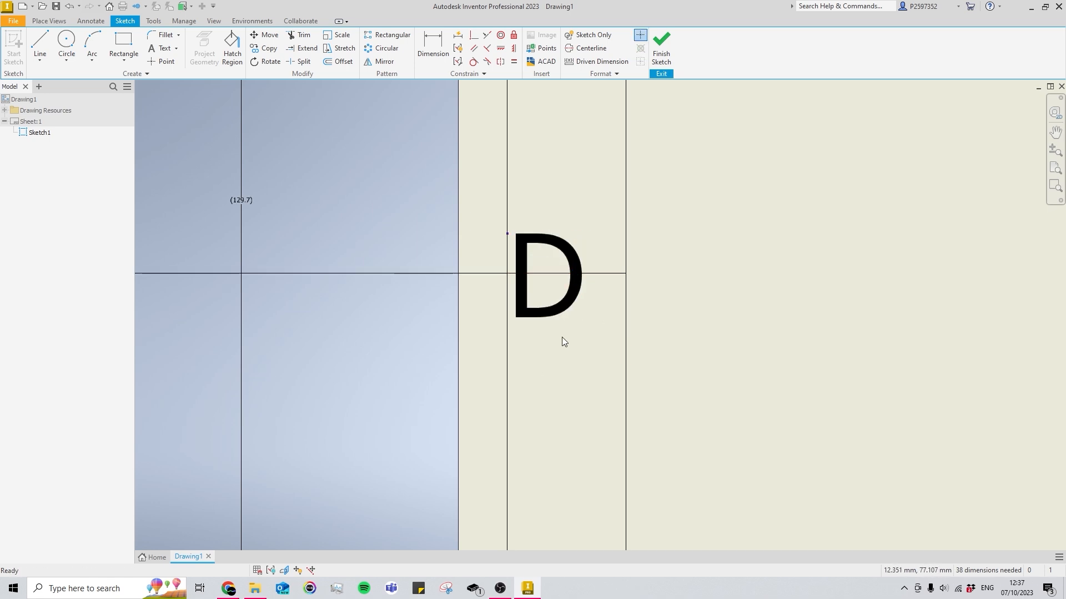
scroll(571, 353, down, 5)
middle_drag(571, 355, 594, 381)
drag(486, 420, 458, 335)
key(Delete)
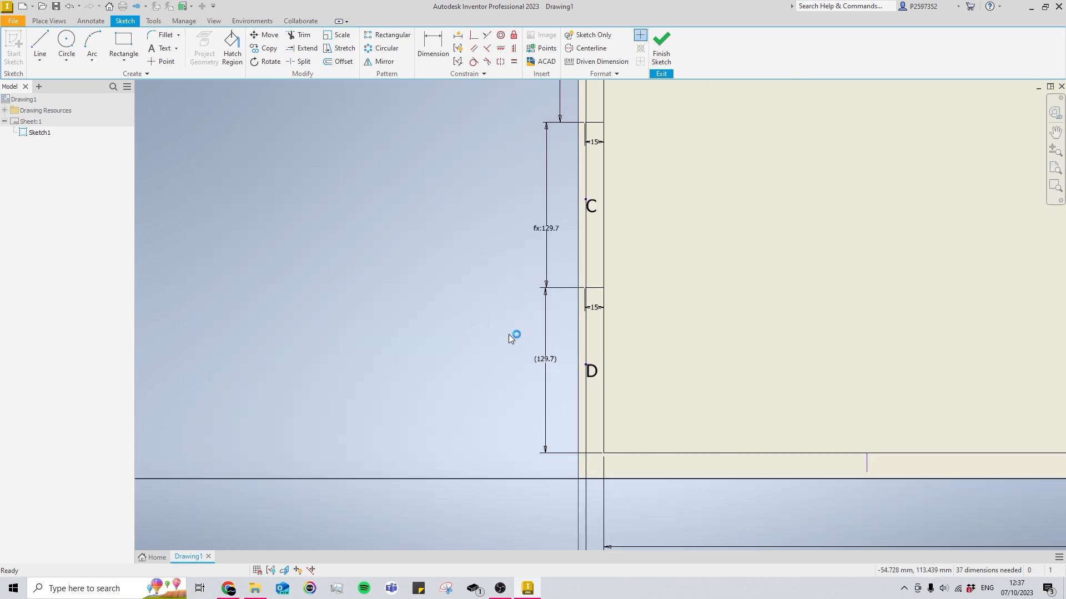
Delete the fixed vertical guide line running through the left-border letter labels
scroll(556, 331, up, 2)
scroll(577, 317, down, 3)
scroll(586, 321, up, 6)
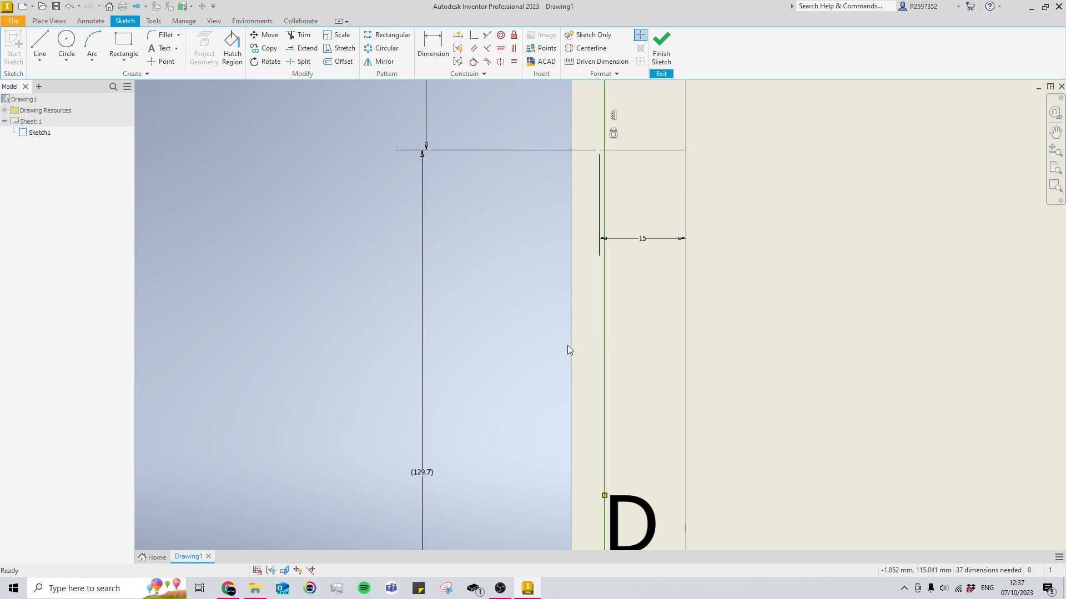
key(Delete)
scroll(567, 348, down, 4)
middle_drag(627, 335, 531, 355)
scroll(452, 339, up, 5)
scroll(452, 339, down, 7)
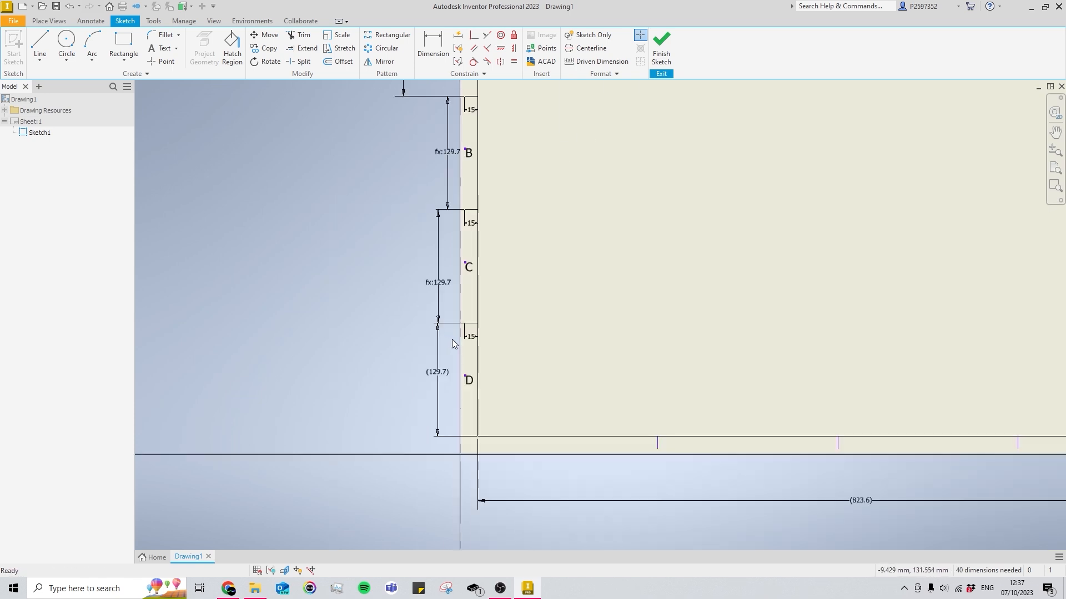
Draw a horizontal line along the upper inner frame from its left corner to the first tick mark, spanning zone 1
scroll(499, 322, down, 6)
scroll(497, 261, up, 8)
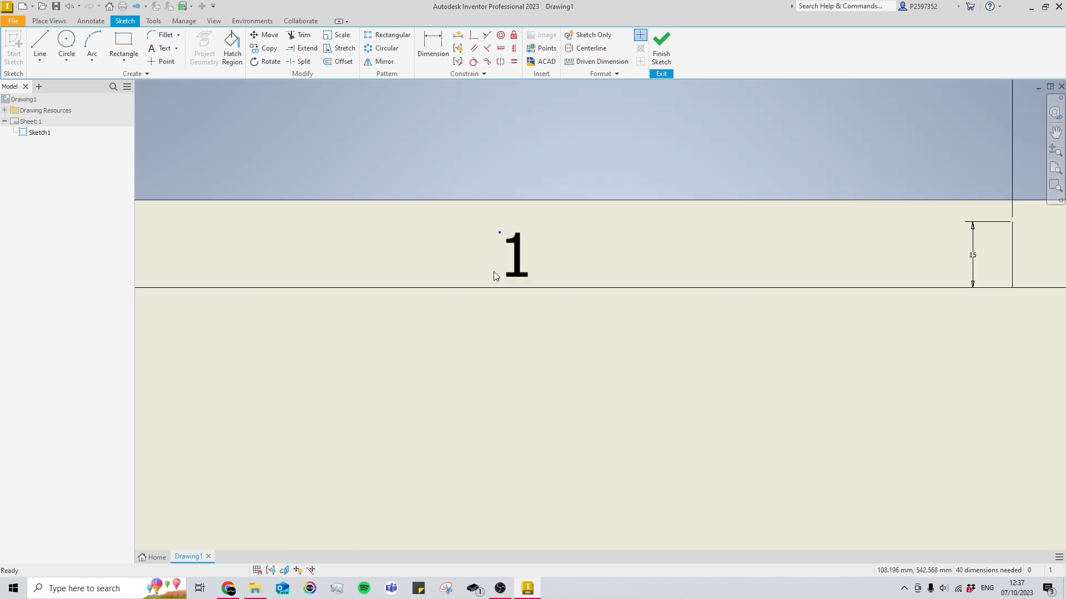
key(l)
scroll(495, 275, down, 3)
click(392, 299)
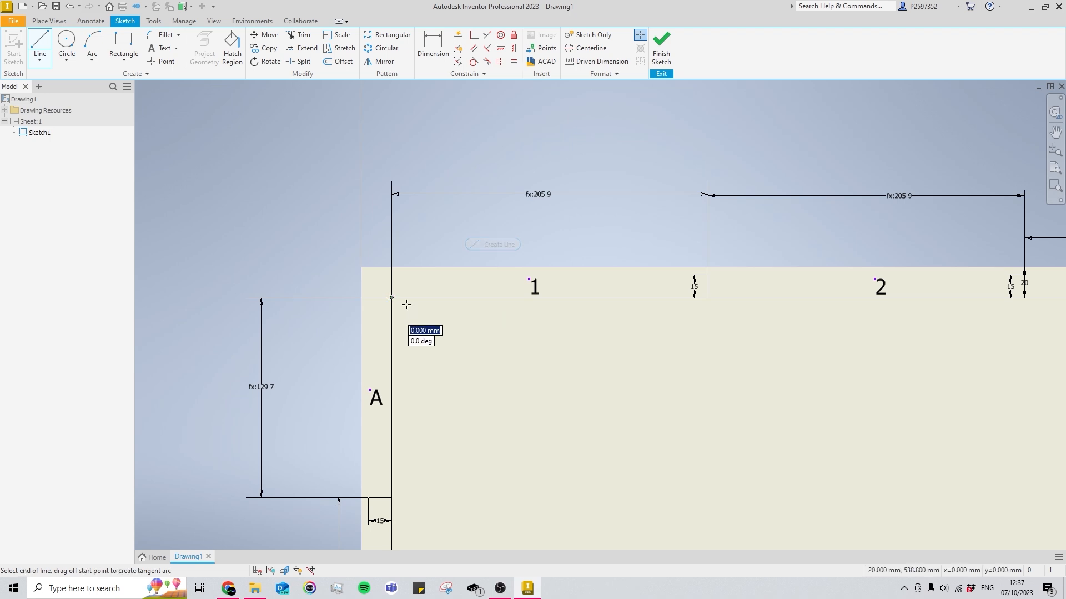
click(709, 299)
key(Escape)
Draw a vertical guide line up from zone 1's midpoint and centre the 1 label on it
right_drag(604, 288, 599, 255)
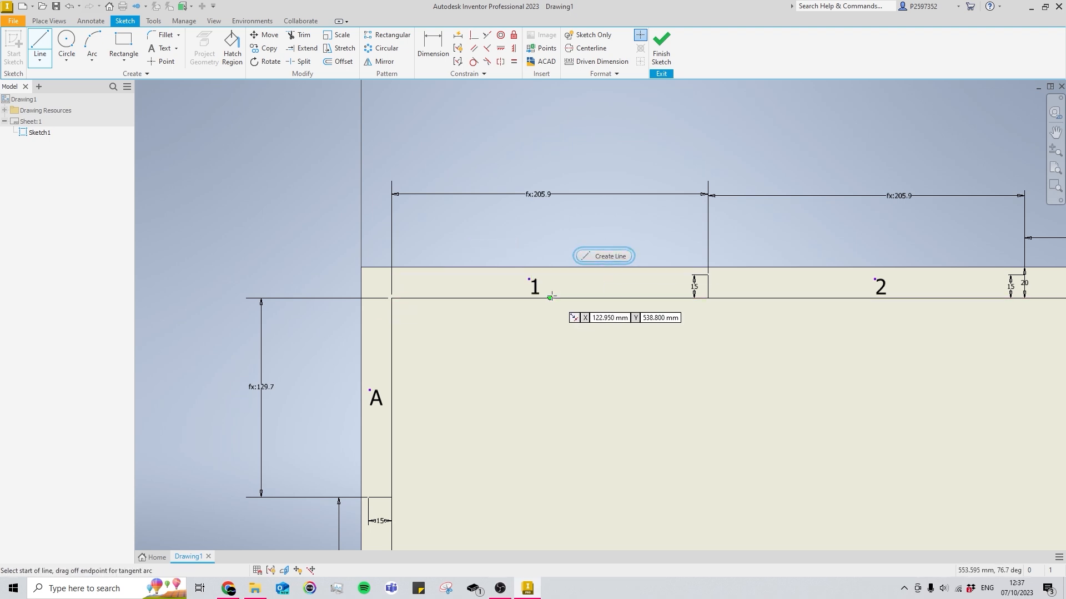
key(Escape)
scroll(533, 280, up, 3)
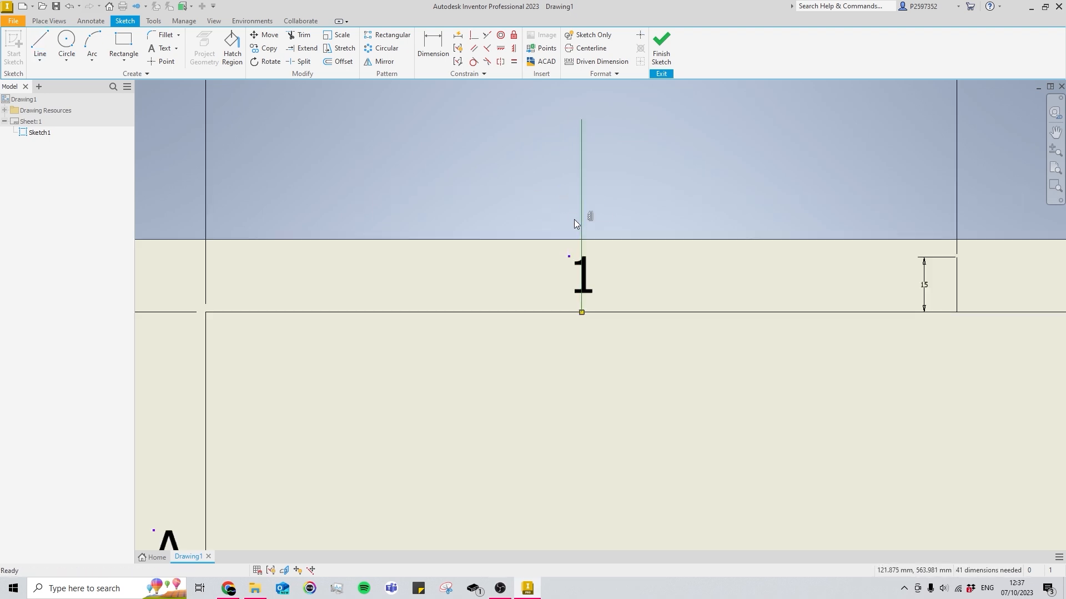
Draw a horizontal guide line about 1184 mm long rightward from the 1 label's insertion point and apply a Fix constraint to it
key(l)
click(565, 259)
scroll(441, 300, up, 3)
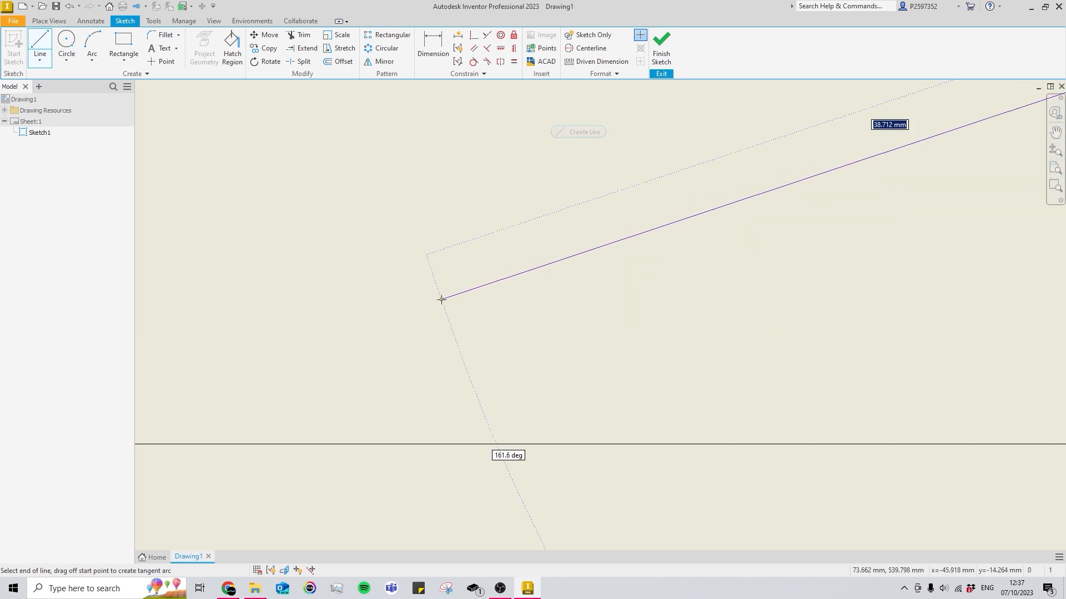
scroll(441, 299, down, 12)
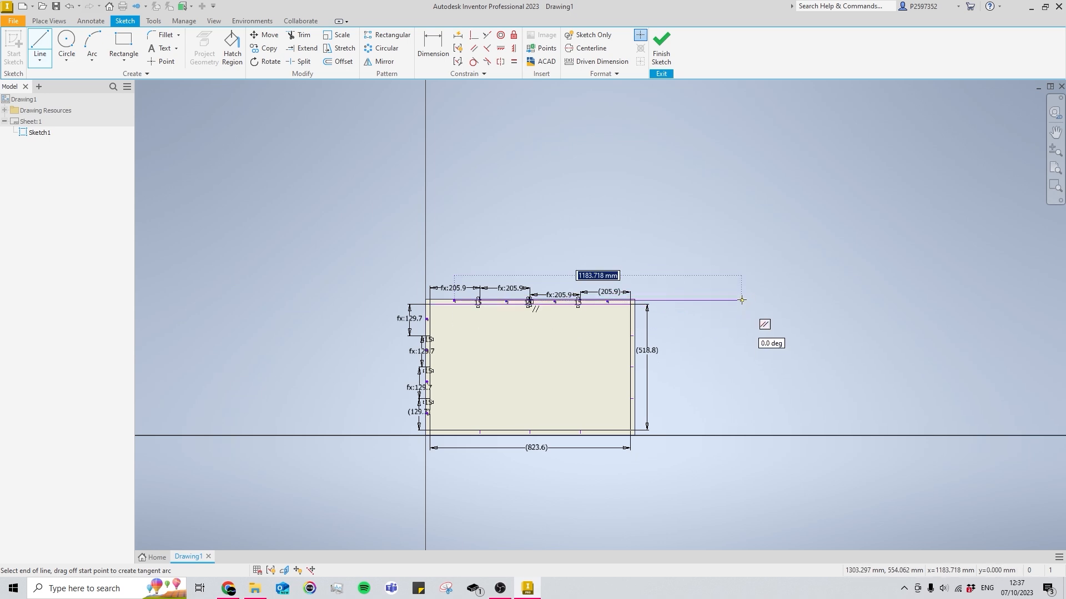
click(742, 300)
key(Escape)
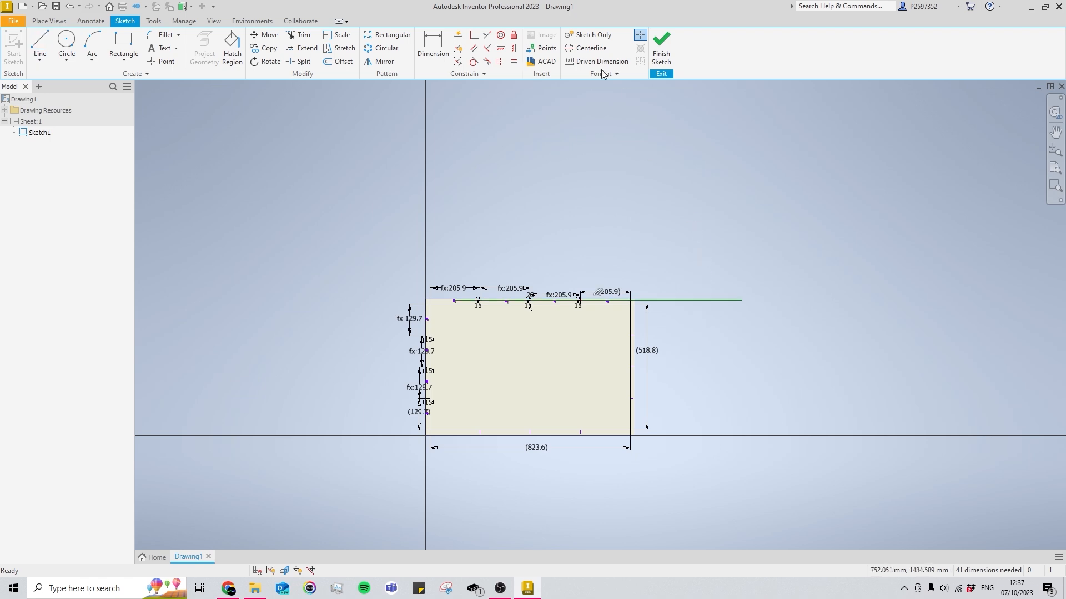
click(517, 39)
click(610, 301)
scroll(532, 349, down, 10)
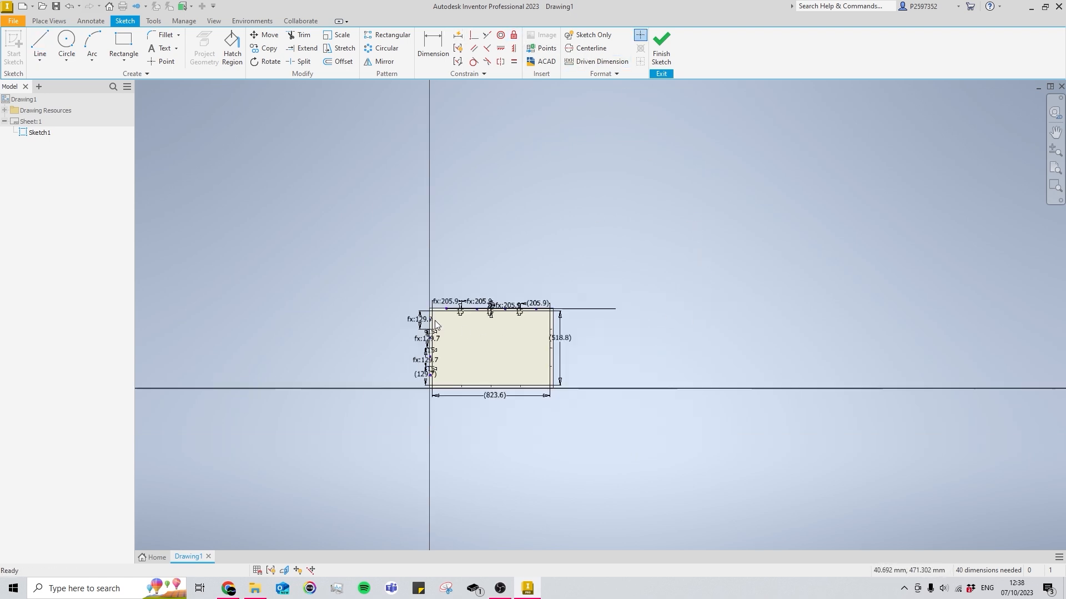
Draw separate horizontal lines along the upper inner frame spanning zone 1 and zone 2 between their bounding ticks
scroll(524, 318, up, 3)
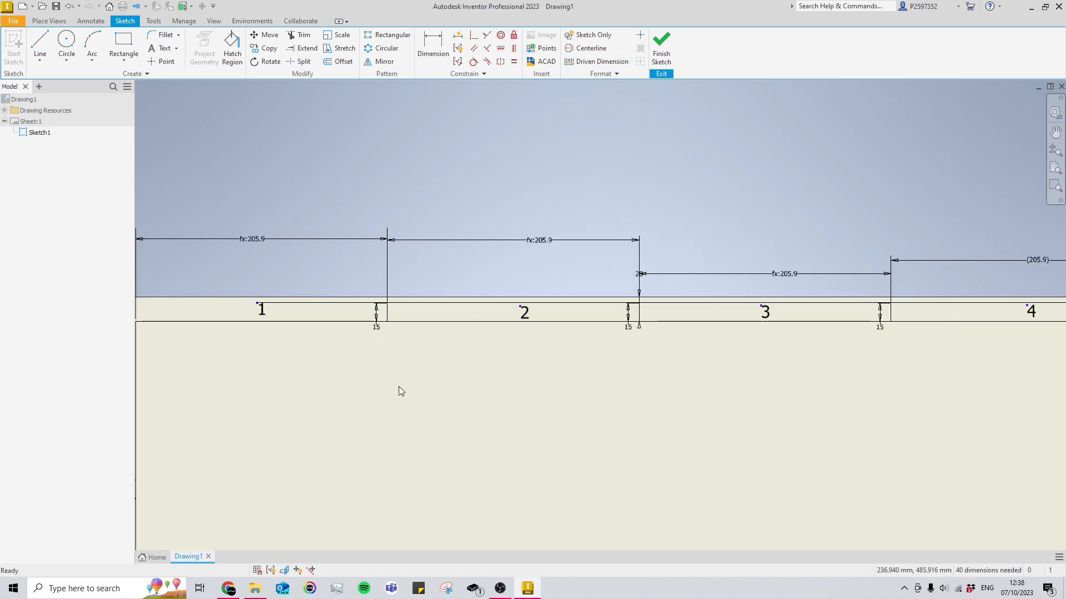
middle_drag(399, 386, 608, 387)
right_drag(517, 344, 517, 280)
click(343, 322)
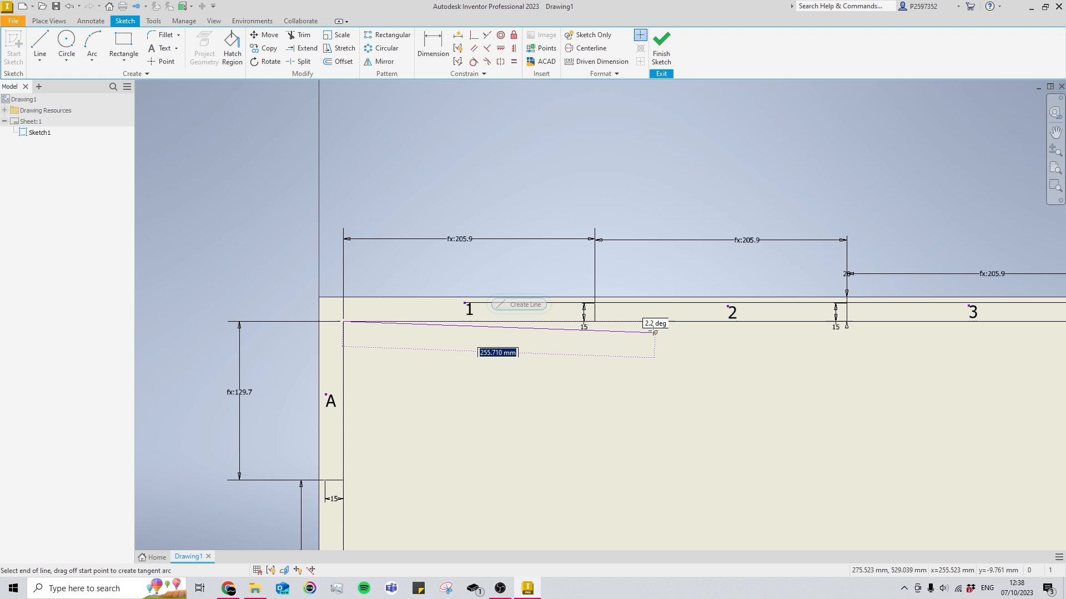
click(594, 321)
middle_drag(595, 380, 567, 379)
right_drag(566, 382, 568, 322)
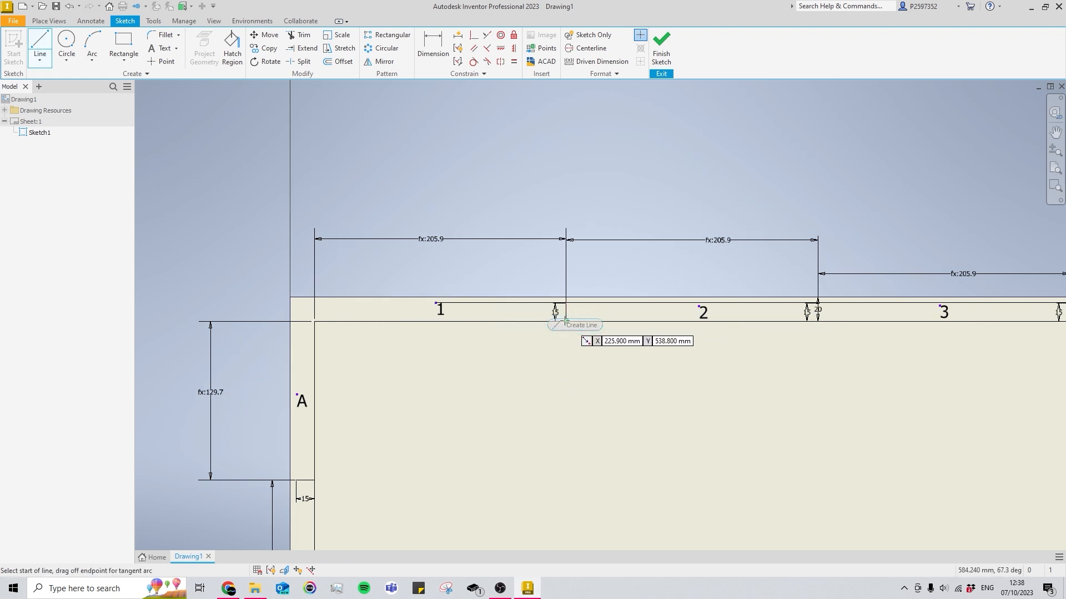
click(565, 320)
middle_drag(791, 351, 561, 376)
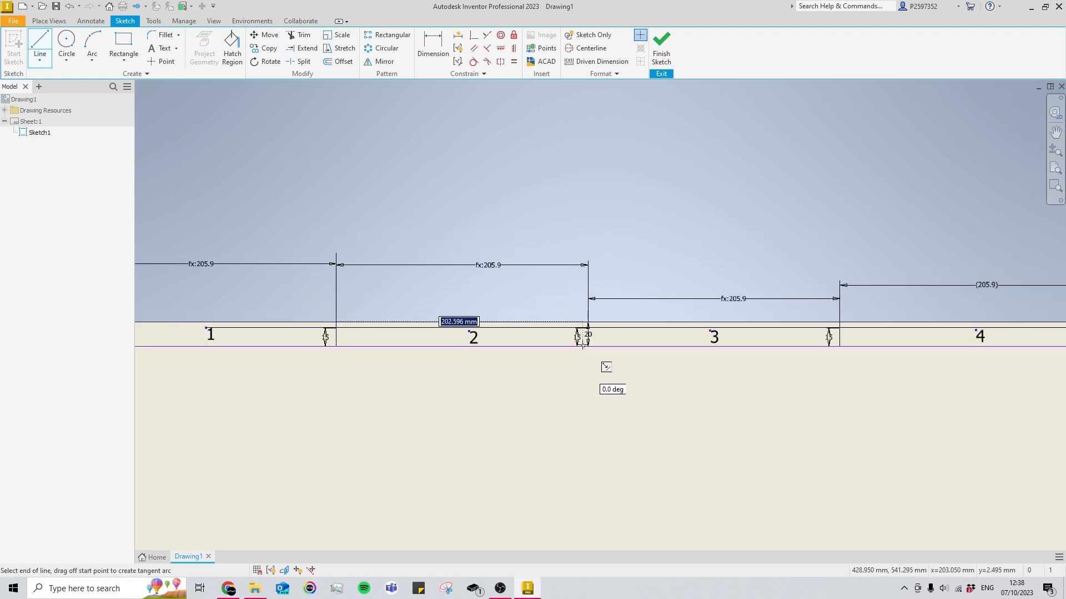
click(588, 346)
Draw separate horizontal lines along the upper inner frame spanning zone 3 and zone 4
middle_drag(707, 400, 546, 392)
right_drag(548, 391, 555, 332)
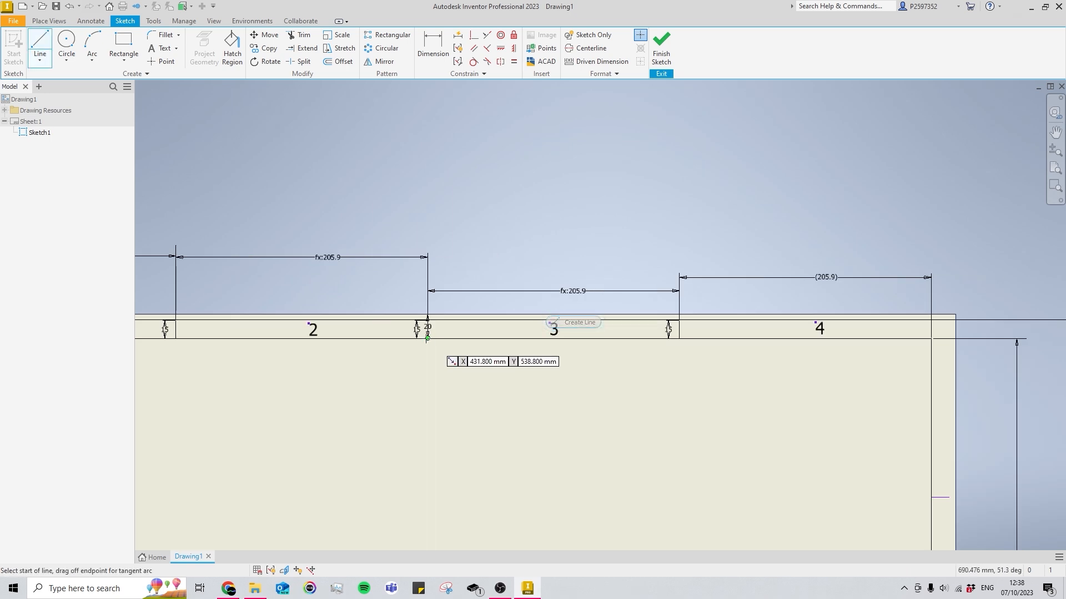
click(428, 339)
click(680, 338)
right_drag(704, 376, 709, 328)
click(680, 339)
click(931, 339)
key(Escape)
Draw vertical guide lines upward across the border from the midpoints of zones 1 and 2
middle_drag(161, 360, 429, 355)
right_drag(429, 354, 432, 308)
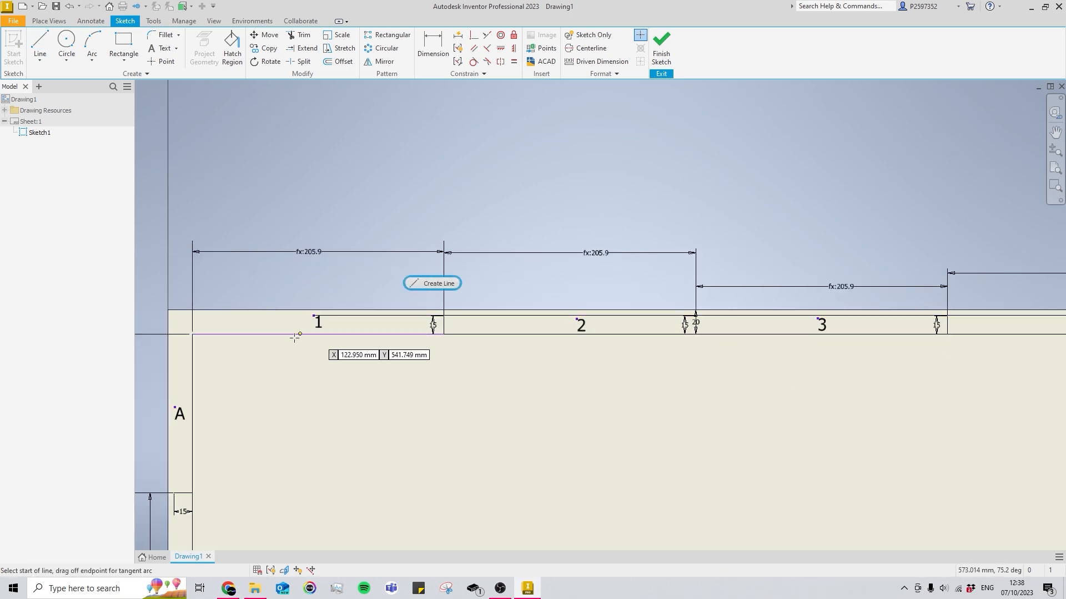
click(318, 334)
click(318, 283)
key(Escape)
right_drag(501, 355, 500, 305)
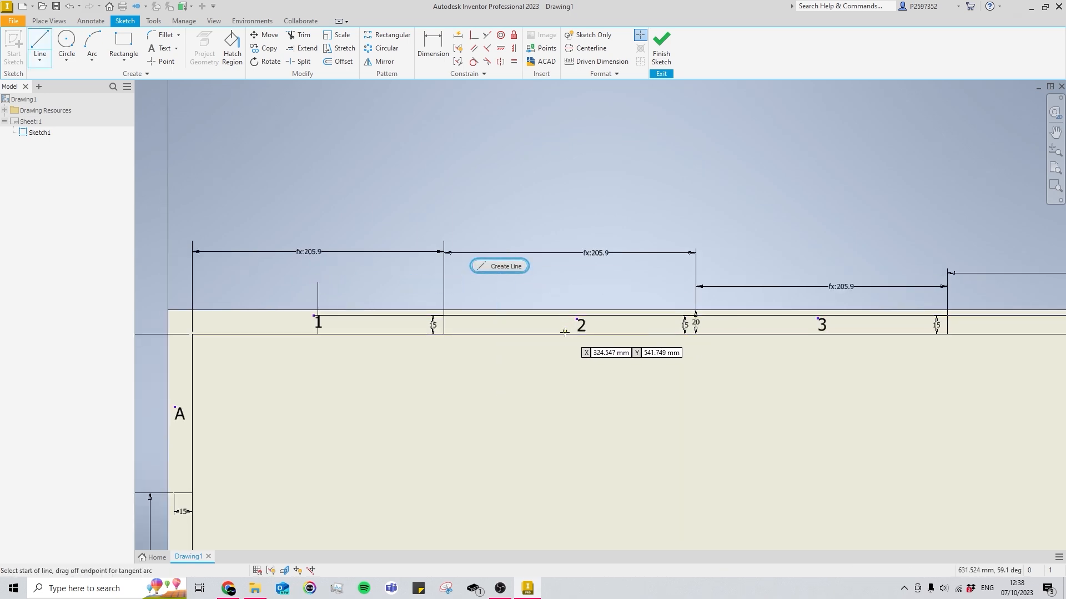
click(570, 334)
click(570, 268)
key(Escape)
Draw vertical guide lines about 42 mm long upward from the midpoints of zones 3 and 4
middle_drag(829, 403, 634, 387)
right_drag(634, 387, 632, 314)
click(625, 319)
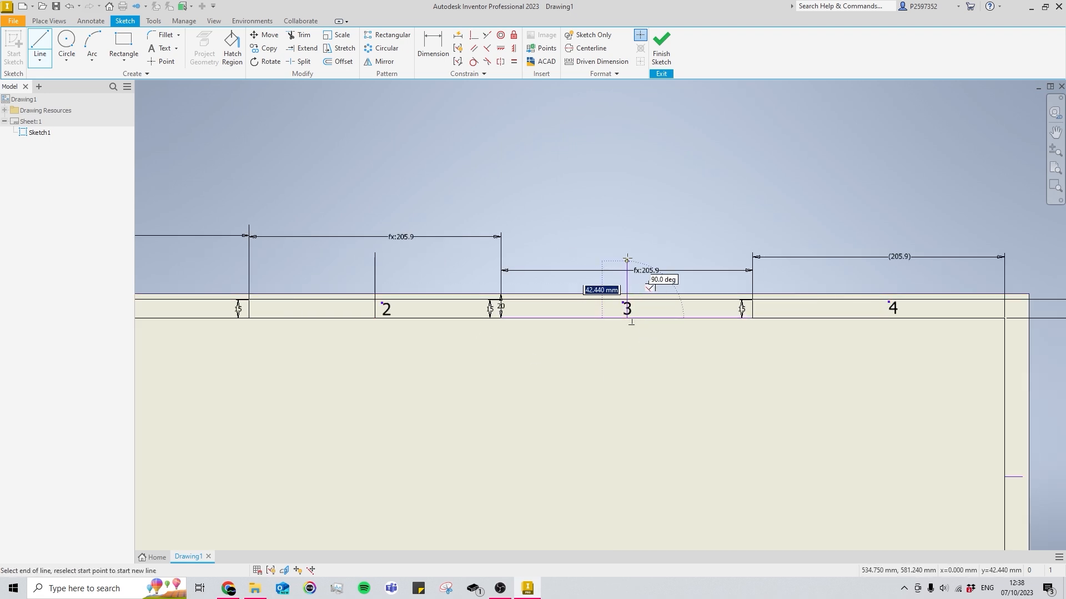
click(626, 260)
key(Escape)
middle_drag(878, 366, 660, 370)
right_drag(660, 370, 701, 247)
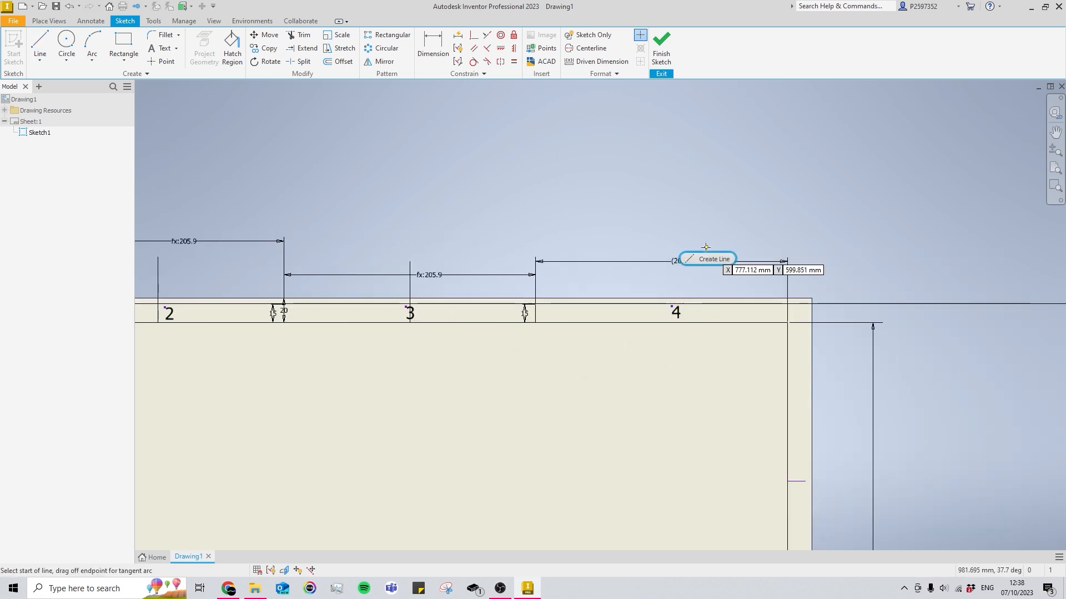
click(662, 323)
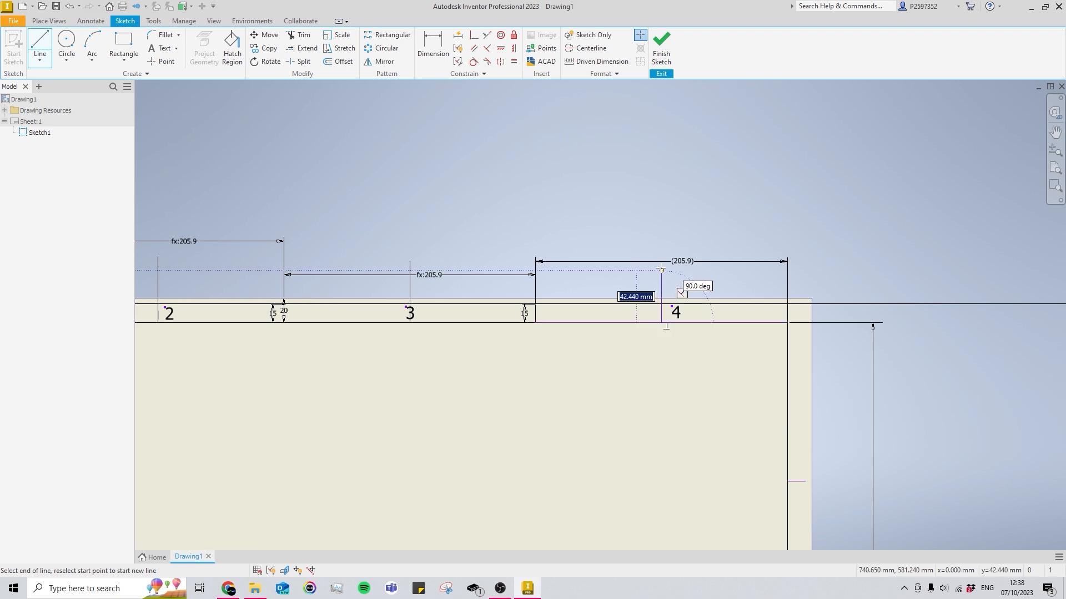
click(661, 271)
key(Escape)
Place the 2 label against the horizontal guide, centred on its vertical guide, and delete the vertical guides at labels 2 and 1
middle_drag(416, 364, 799, 360)
scroll(538, 317, up, 6)
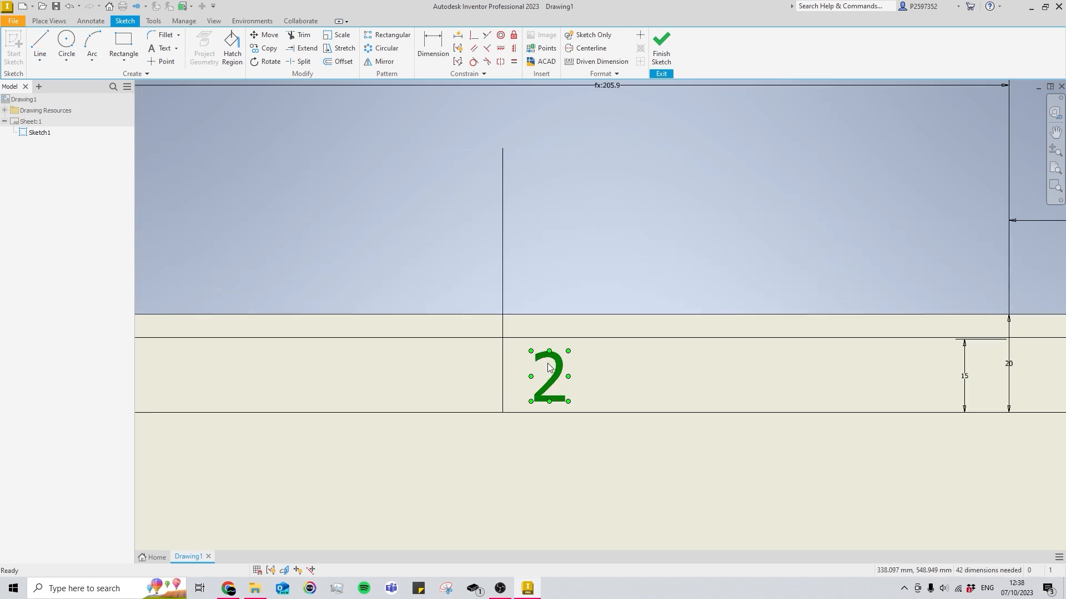
drag(528, 350, 530, 338)
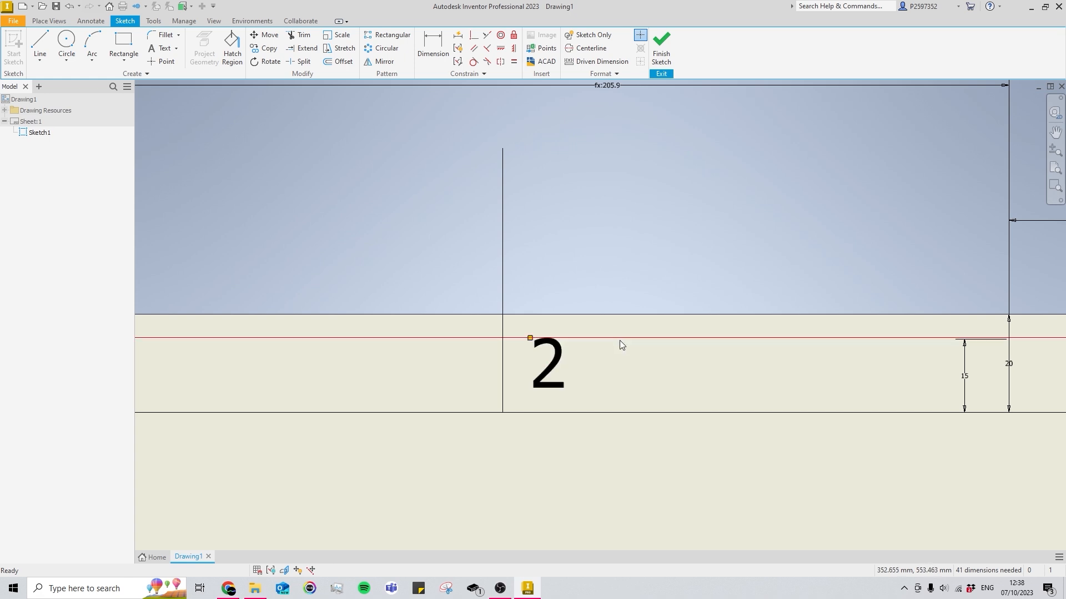
drag(553, 372, 486, 363)
scroll(473, 276, up, 5)
scroll(582, 293, down, 2)
key(Delete)
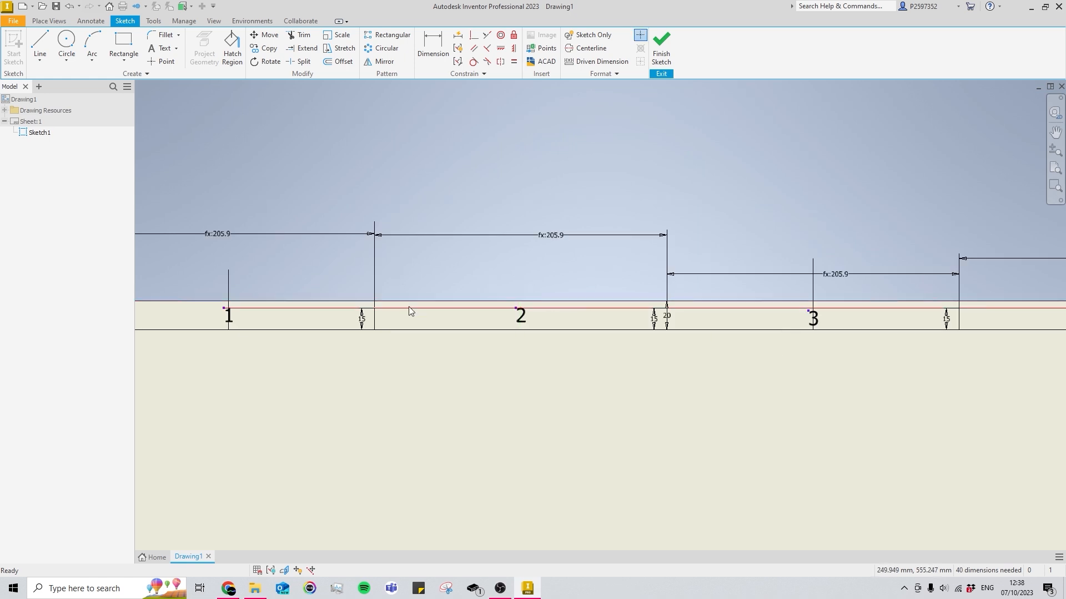
middle_drag(379, 316, 523, 347)
middle_drag(698, 373, 445, 360)
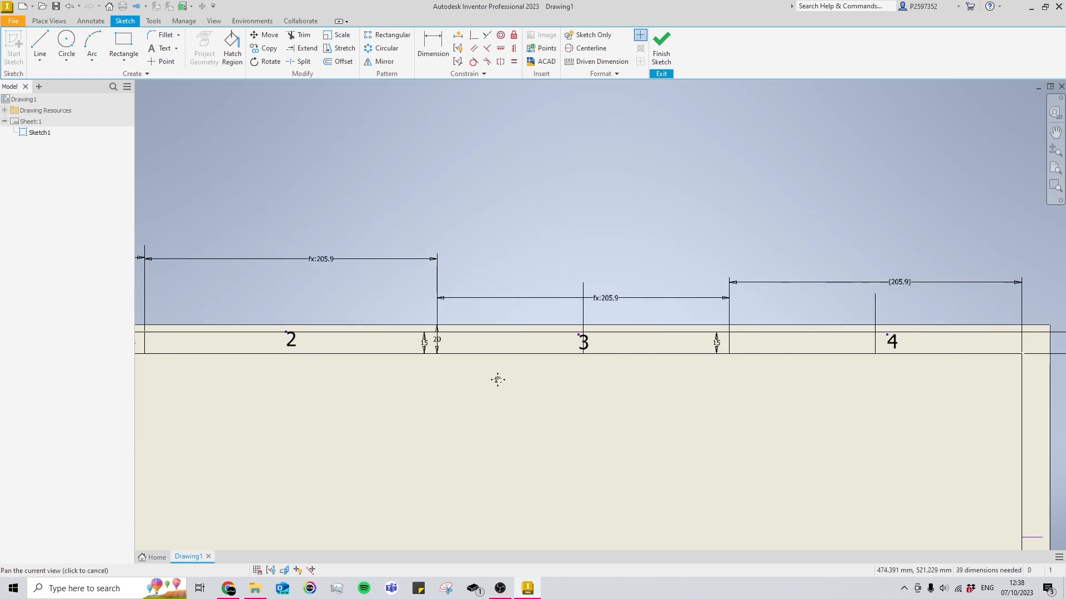
Place the 3 label against the horizontal guide line, centred on its vertical guide line, and delete that vertical guide
scroll(583, 359, up, 4)
click(592, 329)
drag(564, 283, 565, 272)
drag(592, 317, 582, 319)
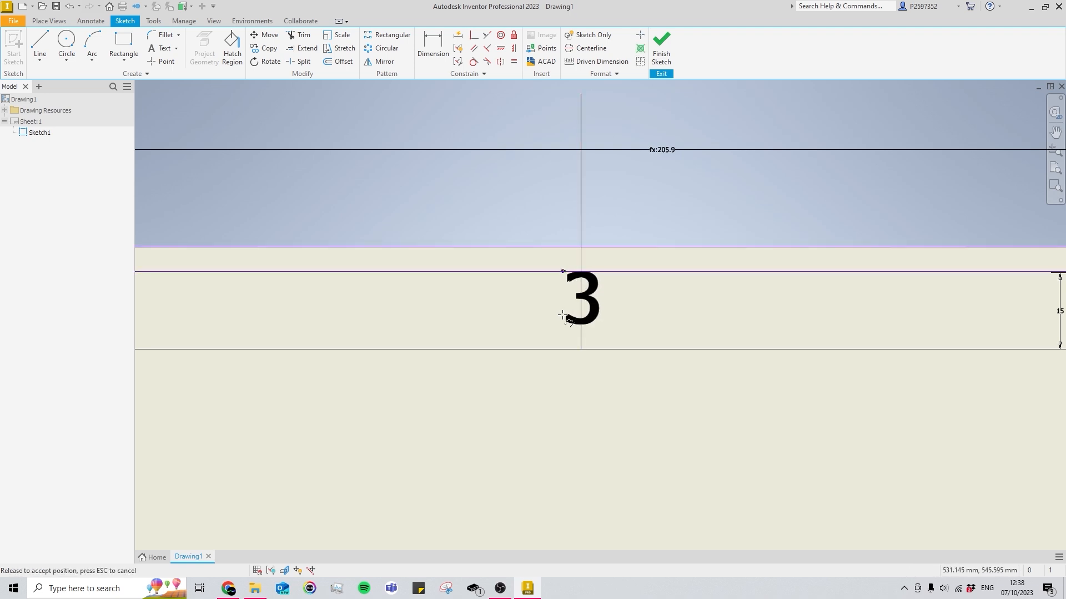
scroll(562, 334, down, 3)
scroll(561, 334, down, 3)
middle_drag(570, 303, 537, 400)
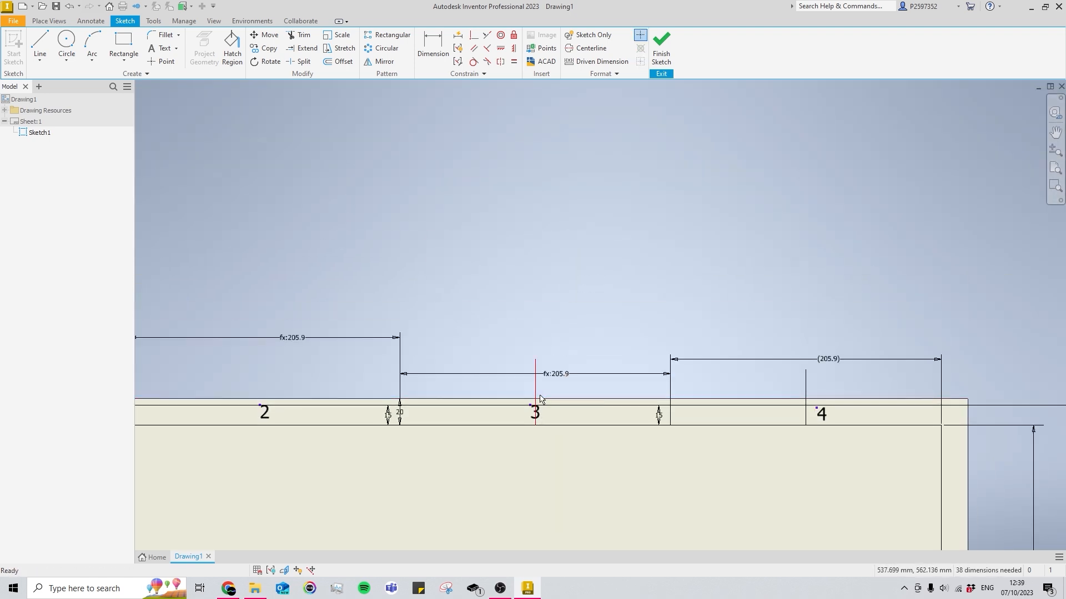
scroll(602, 409, up, 3)
Place the 4 label against the horizontal guide line, centred on its vertical guide line, and delete that vertical guide
middle_drag(603, 408, 343, 370)
scroll(745, 369, up, 4)
middle_drag(745, 369, 533, 374)
drag(531, 370, 534, 360)
scroll(623, 349, down, 5)
scroll(625, 346, up, 4)
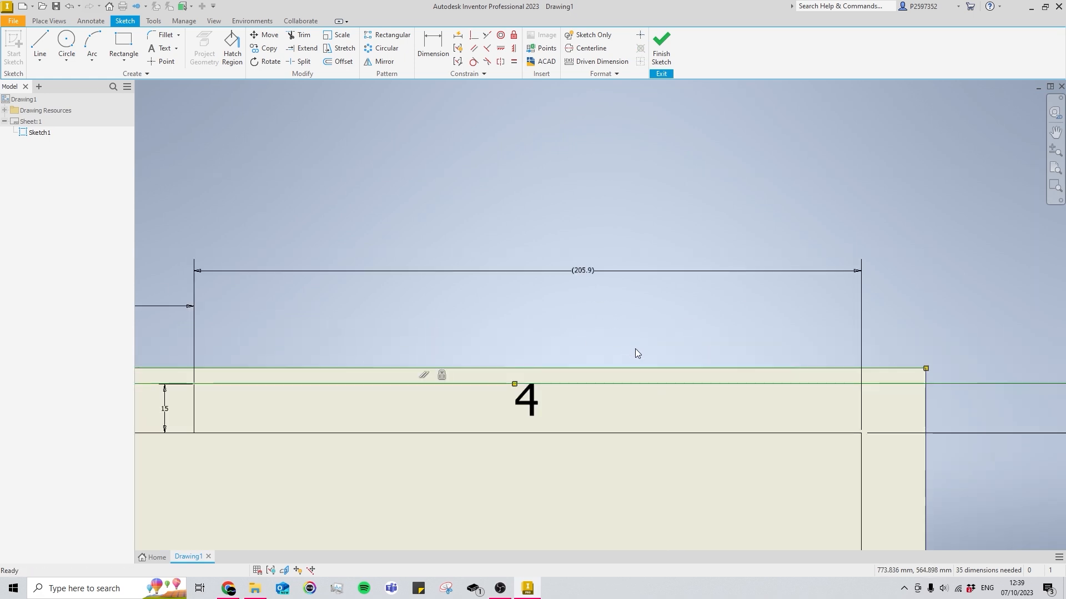
Delete the fixed horizontal guide line running through the upper-border number labels
scroll(635, 349, down, 1)
middle_drag(694, 355, 595, 357)
scroll(739, 364, up, 5)
scroll(738, 386, down, 6)
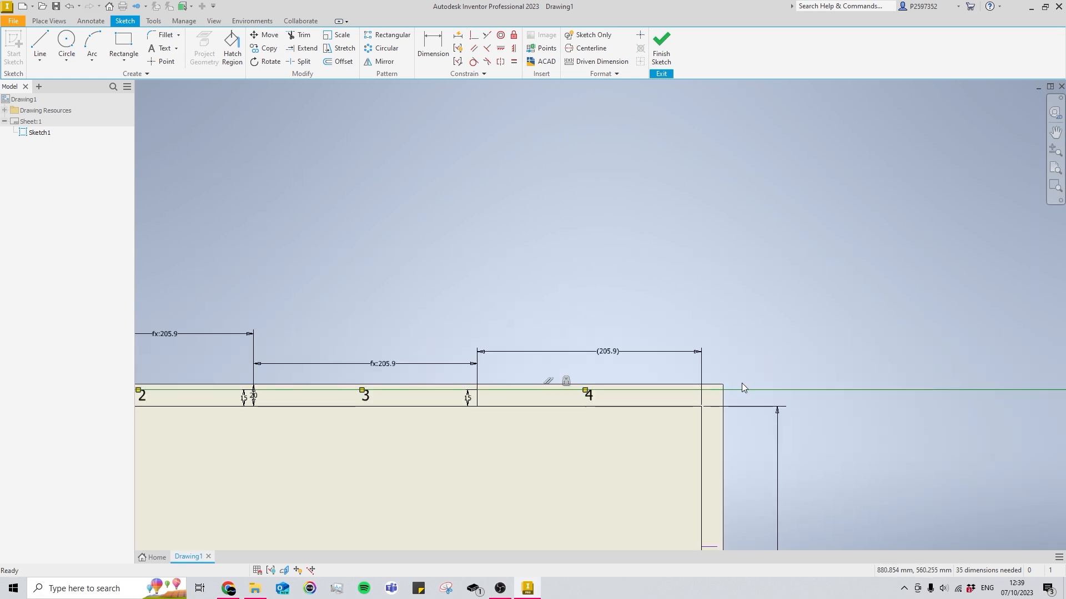
scroll(572, 305, up, 4)
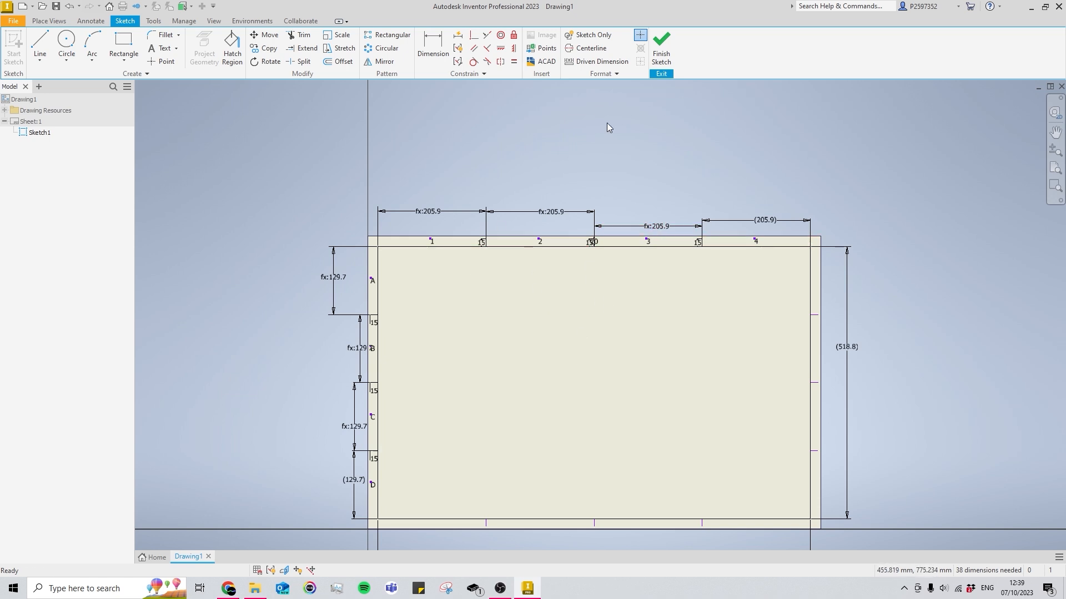
middle_click(725, 271)
middle_click(724, 271)
middle_drag(534, 258, 509, 261)
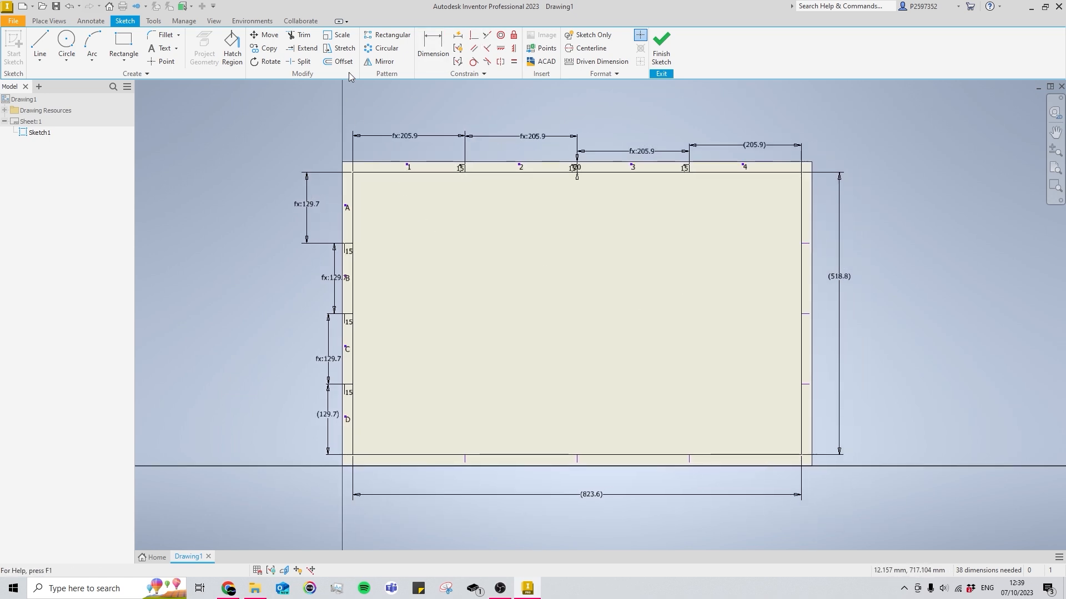
click(381, 61)
scroll(344, 222, up, 5)
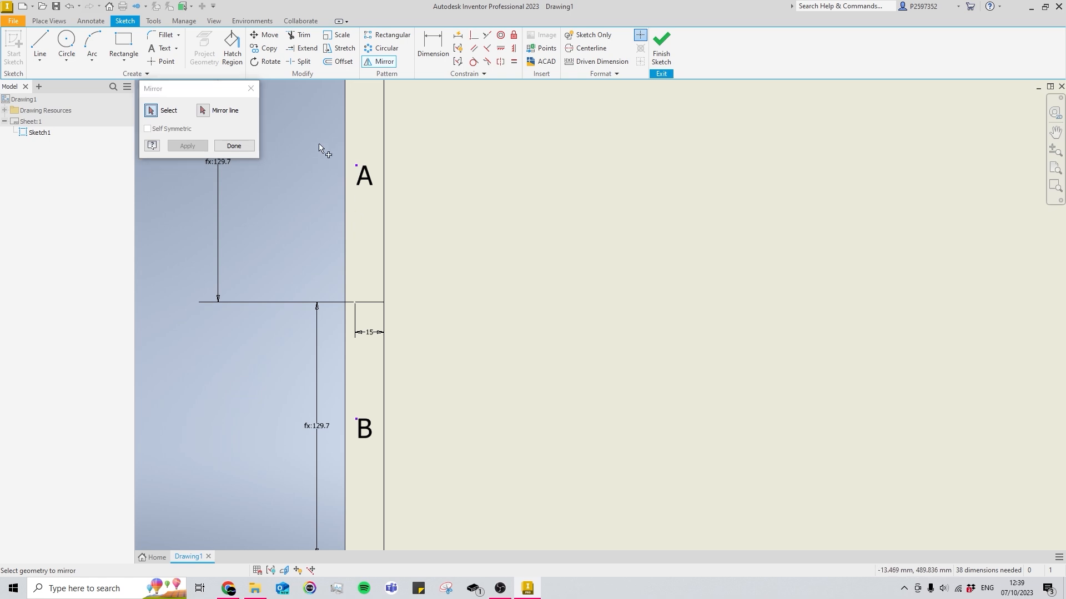
scroll(386, 222, down, 5)
middle_drag(565, 248, 469, 233)
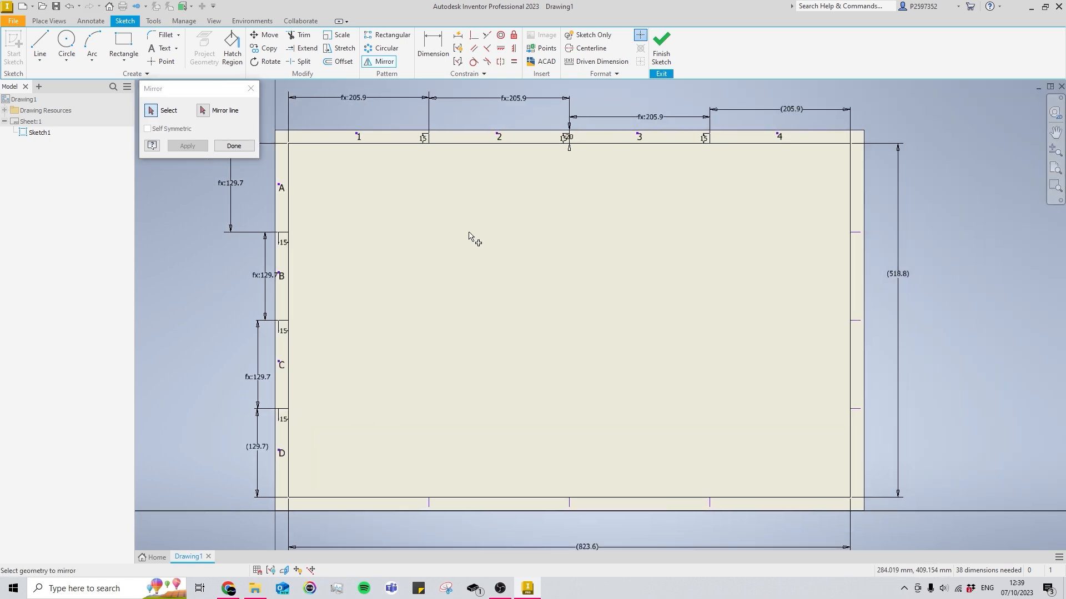
right_click(469, 233)
click(506, 236)
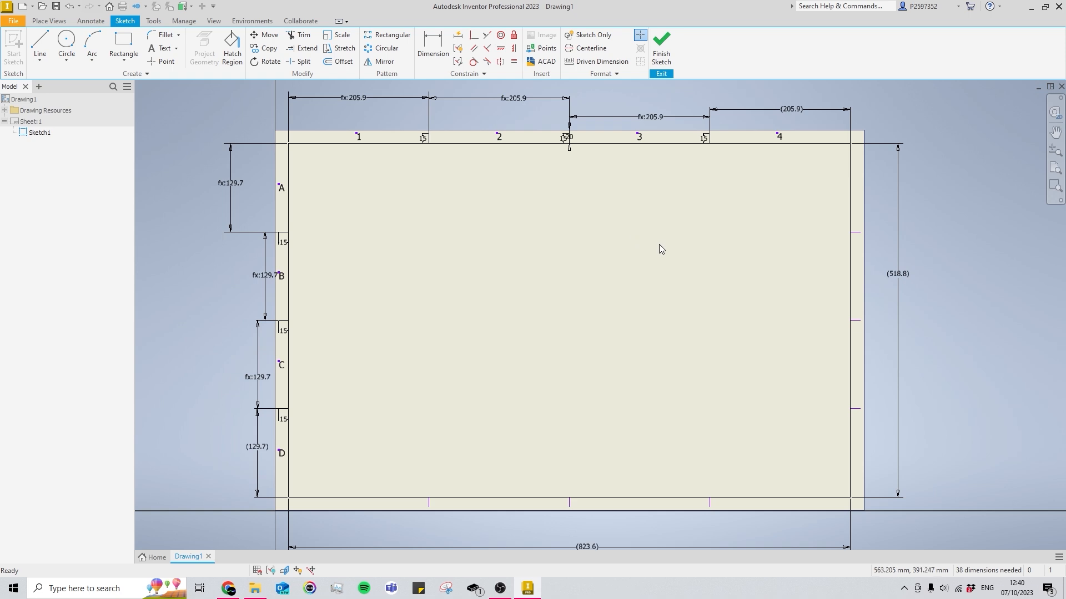
middle_drag(653, 324, 655, 322)
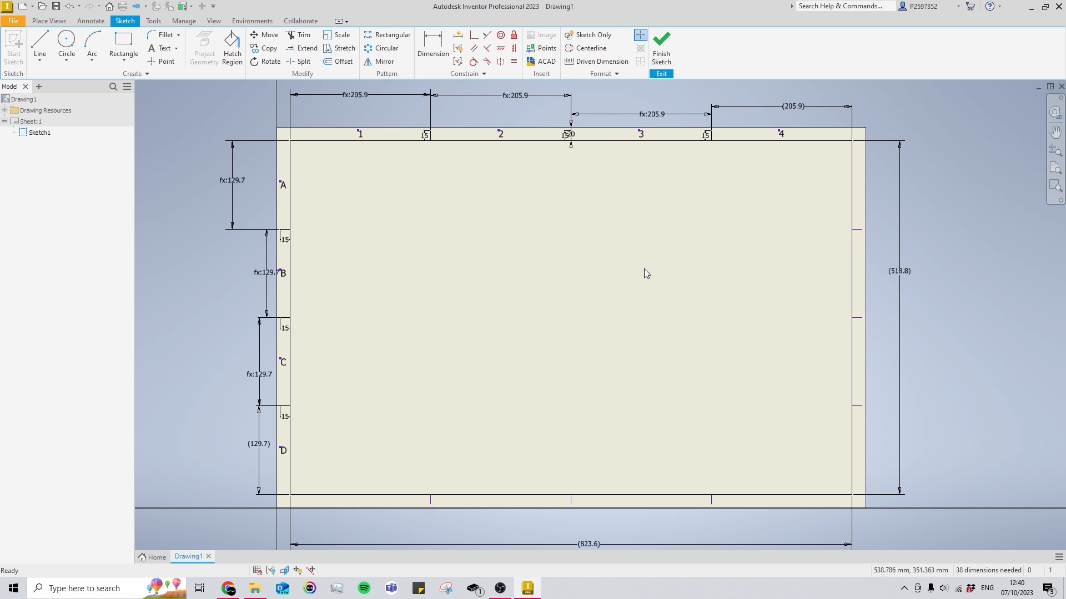
middle_drag(651, 289, 599, 338)
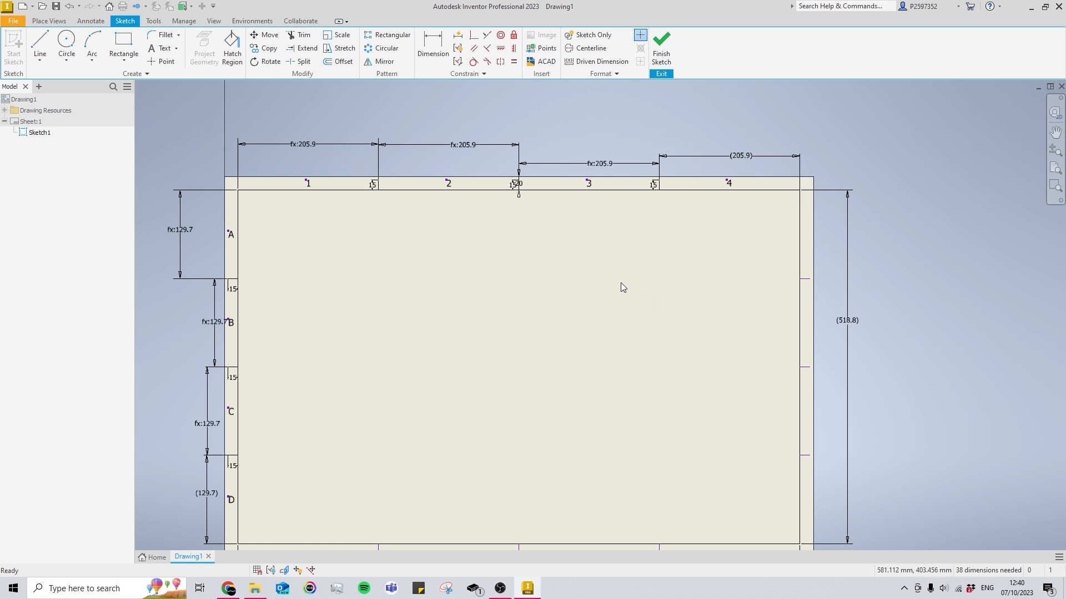
middle_drag(577, 344, 595, 262)
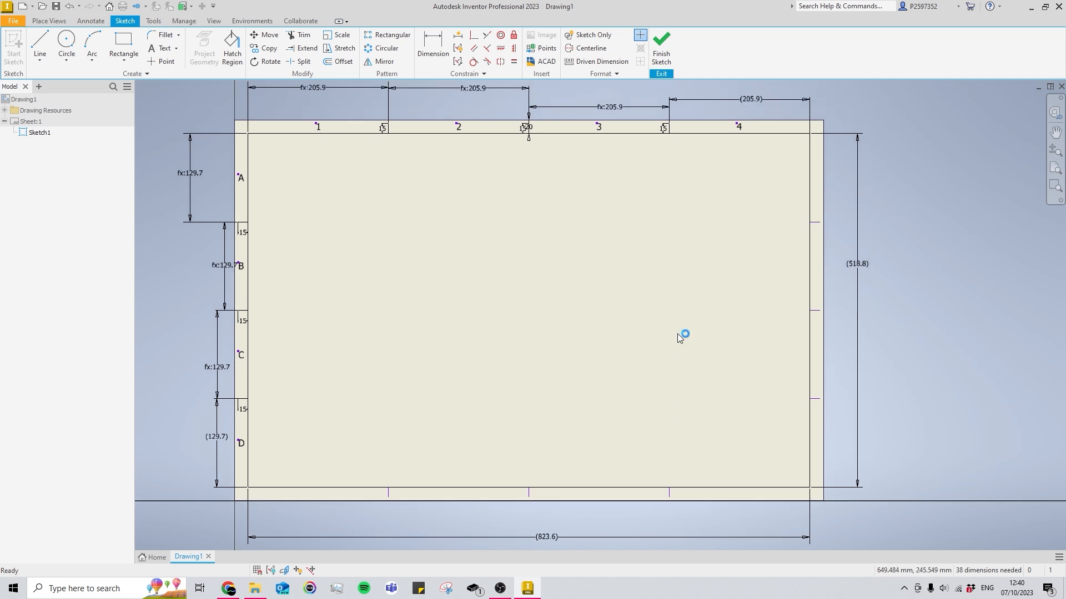
Sketch a two-point rectangle about 172 mm wide and 53 mm high from the inner frame's upper-right corner, inside the frame
right_click(686, 316)
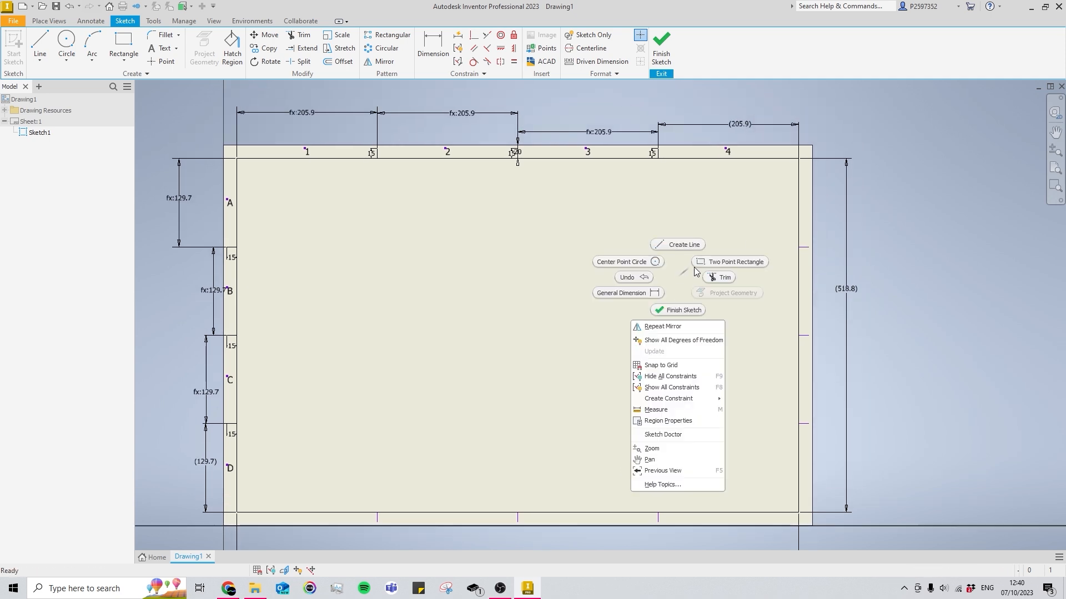
click(739, 261)
click(798, 159)
scroll(749, 186, down, 2)
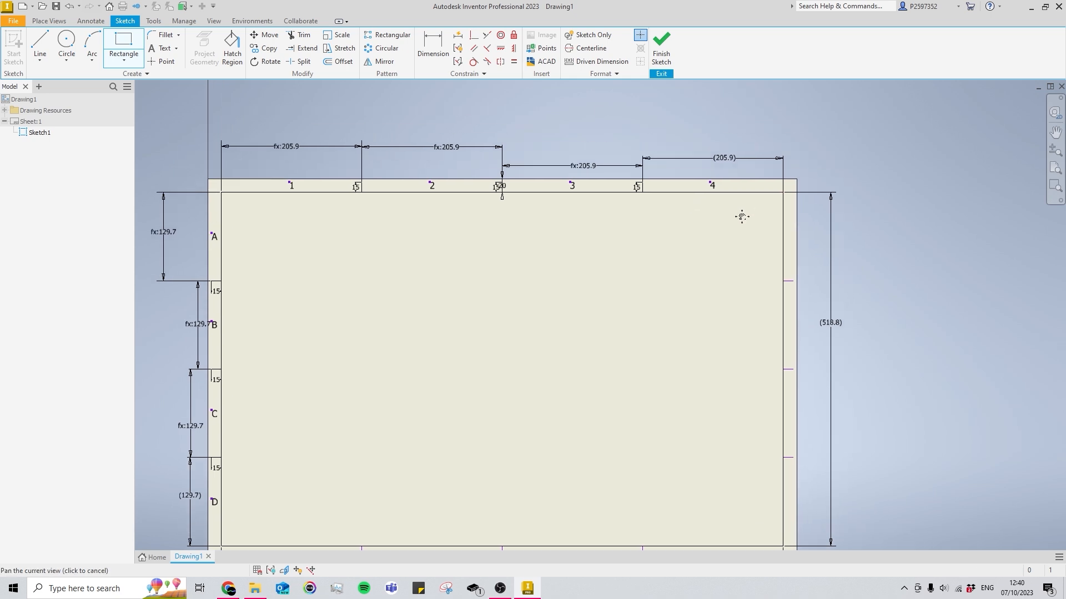
scroll(734, 218, up, 2)
scroll(735, 218, up, 2)
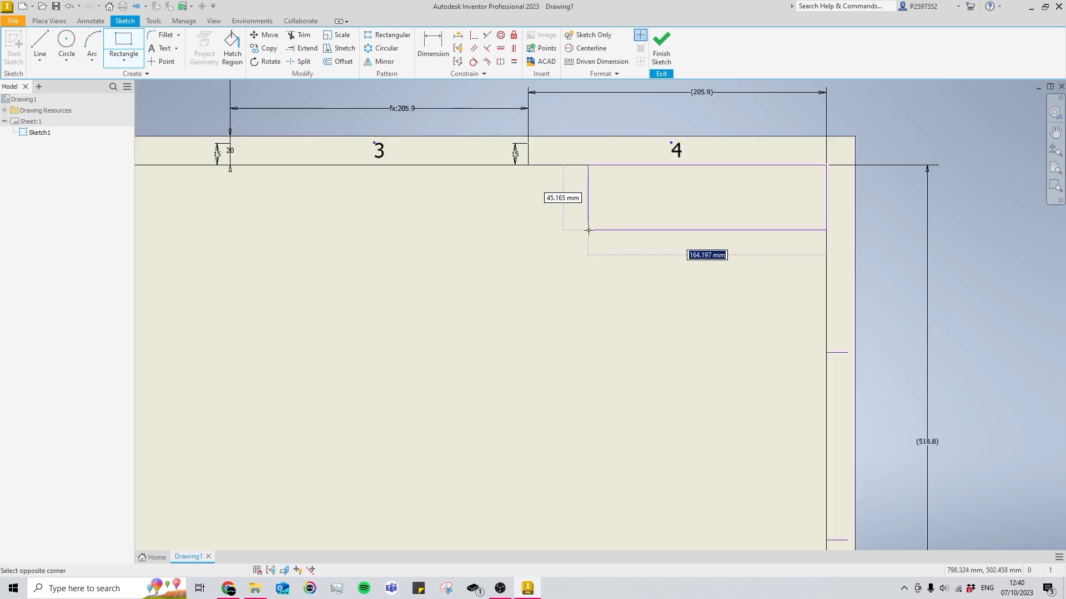
click(576, 241)
key(Escape)
Dimension the new corner rectangle with a height of 40 mm and a width of 200 mm
key(d)
click(576, 222)
click(549, 222)
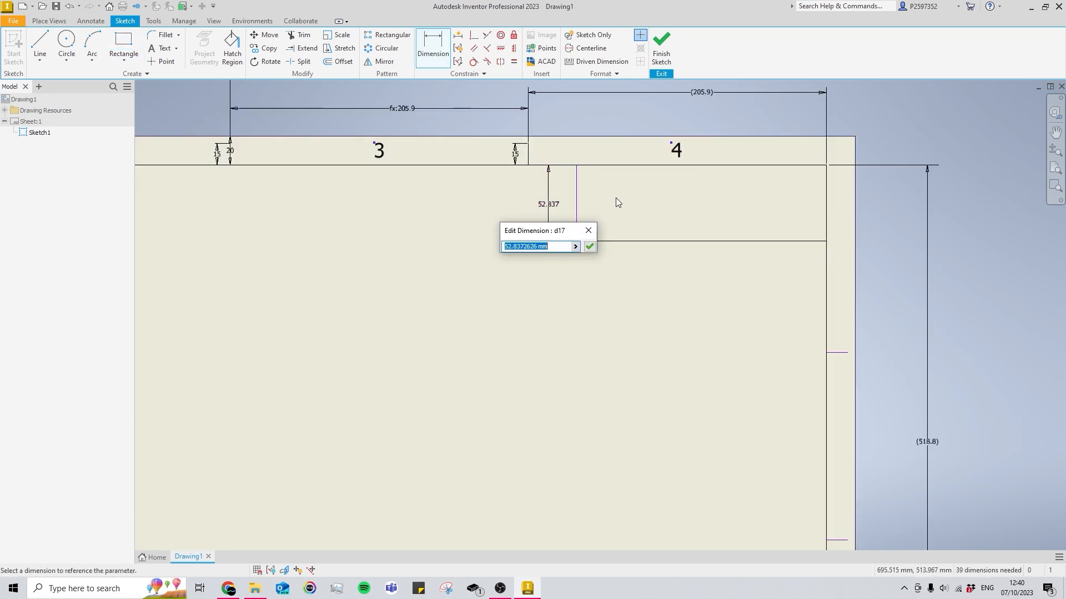
text(40)
key(Return)
click(618, 225)
click(660, 248)
text(200)
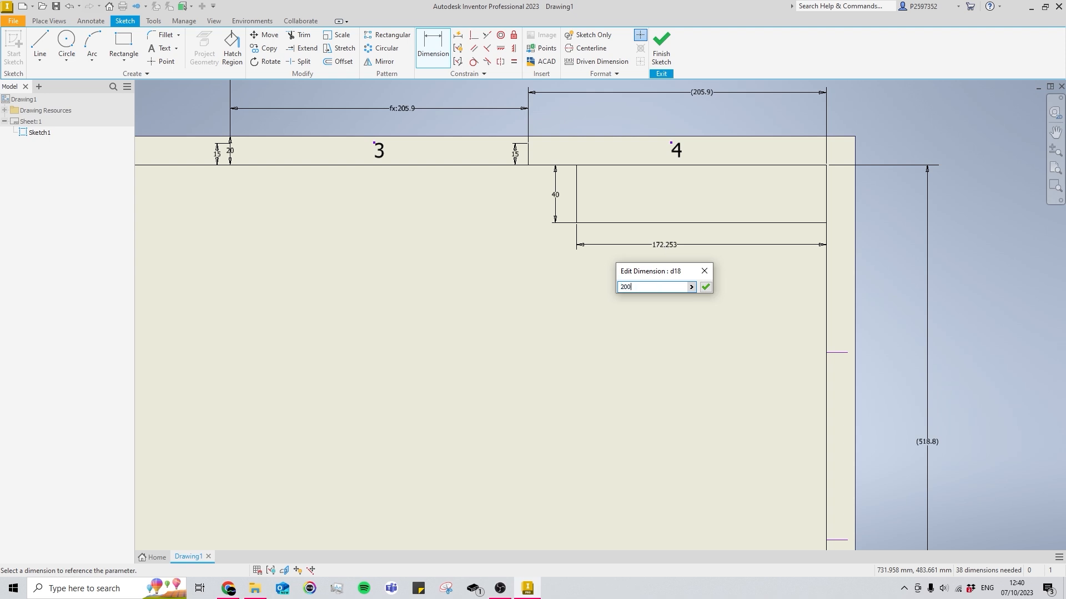
key(Return)
Set the corner rectangle's height to 30 mm
scroll(676, 285, down, 3)
middle_drag(675, 281, 671, 293)
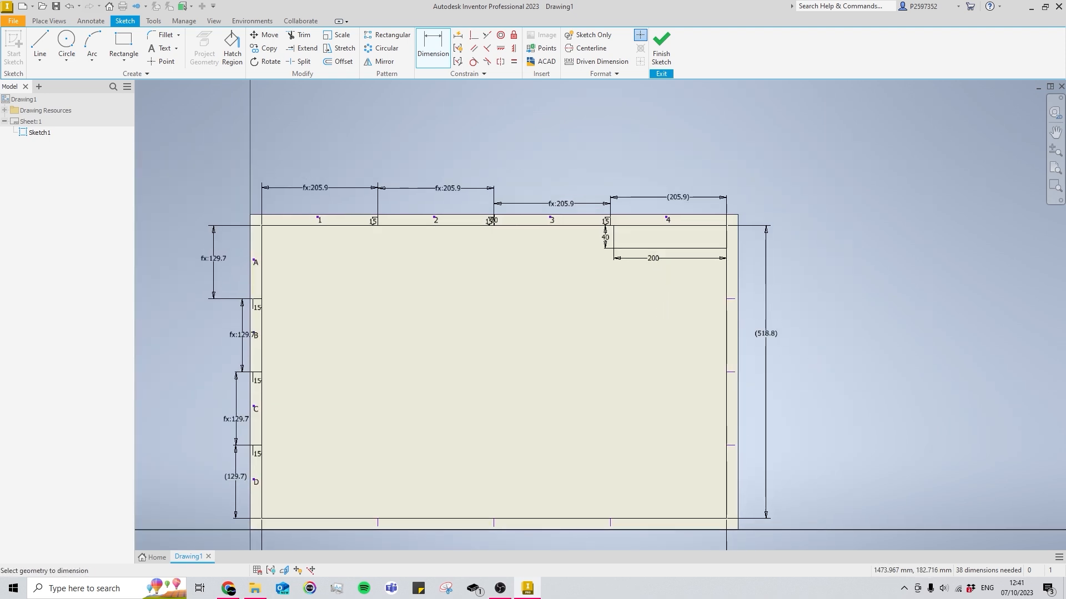
middle_drag(536, 324, 585, 320)
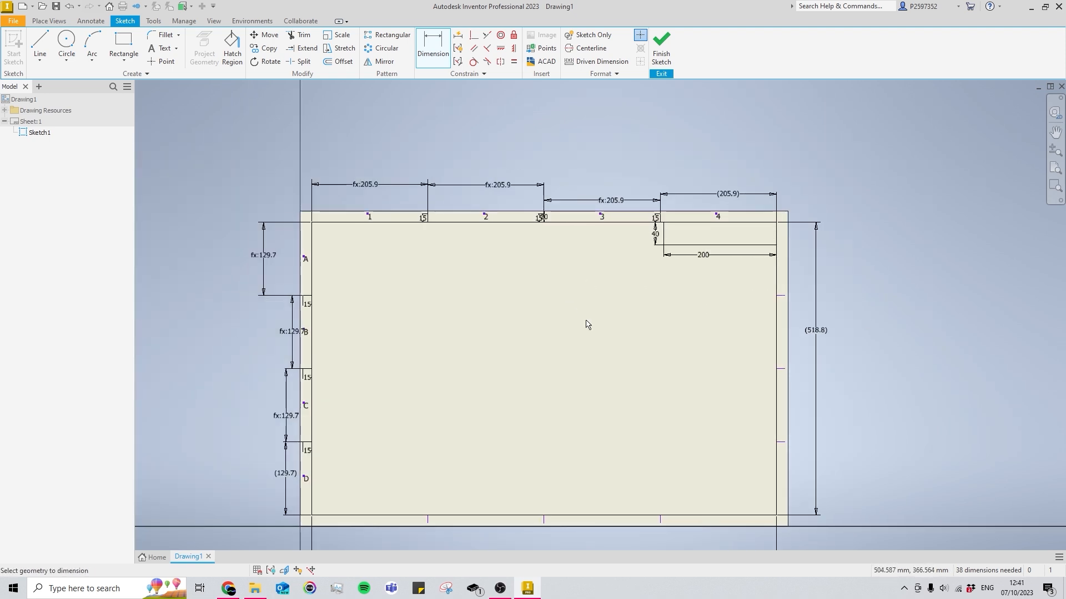
scroll(657, 234, down, 2)
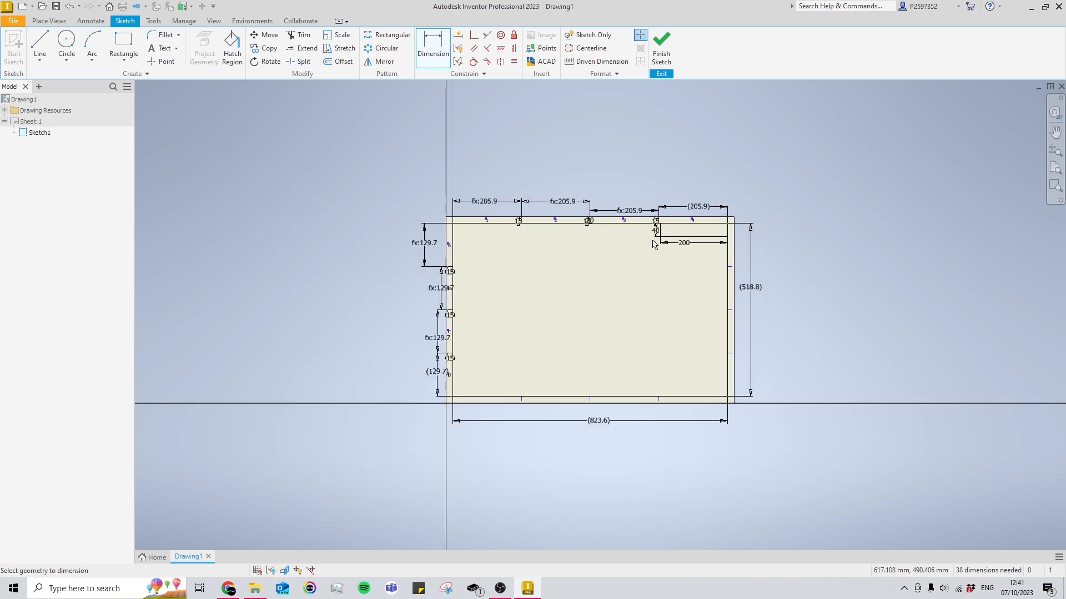
scroll(653, 241, up, 5)
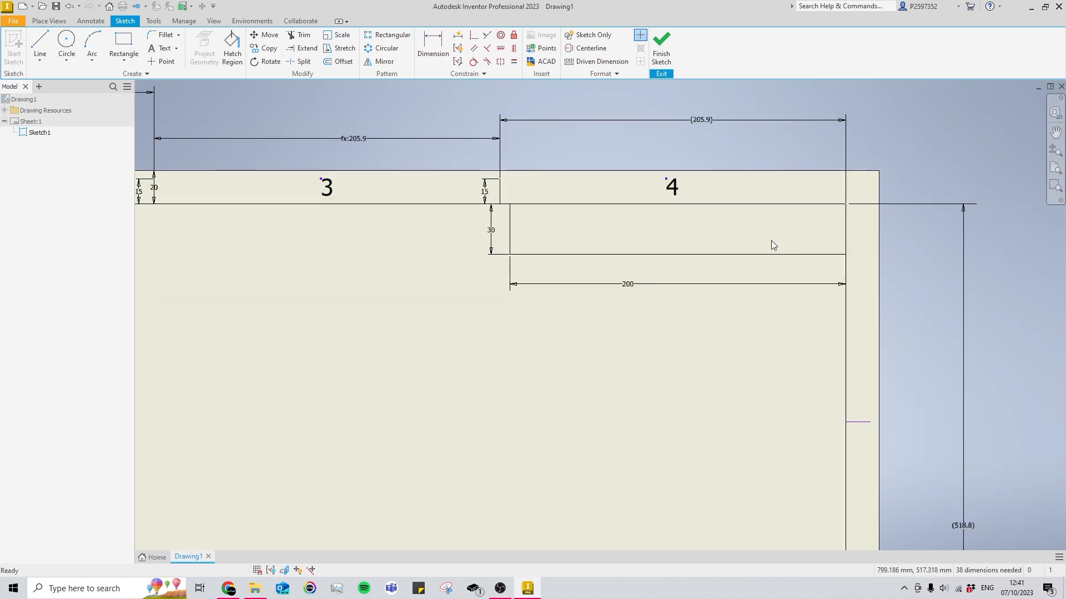
Divide the corner rectangle into four columns with three vertical lines running between its lower and upper edges
middle_drag(661, 244, 649, 272)
key(l)
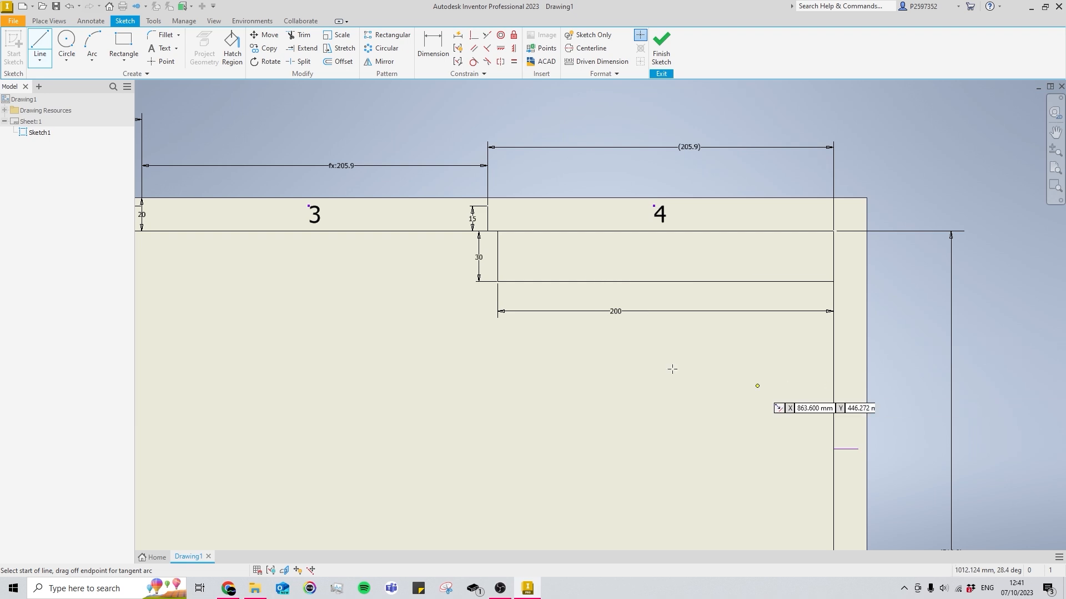
click(549, 282)
click(549, 231)
right_drag(627, 230, 652, 202)
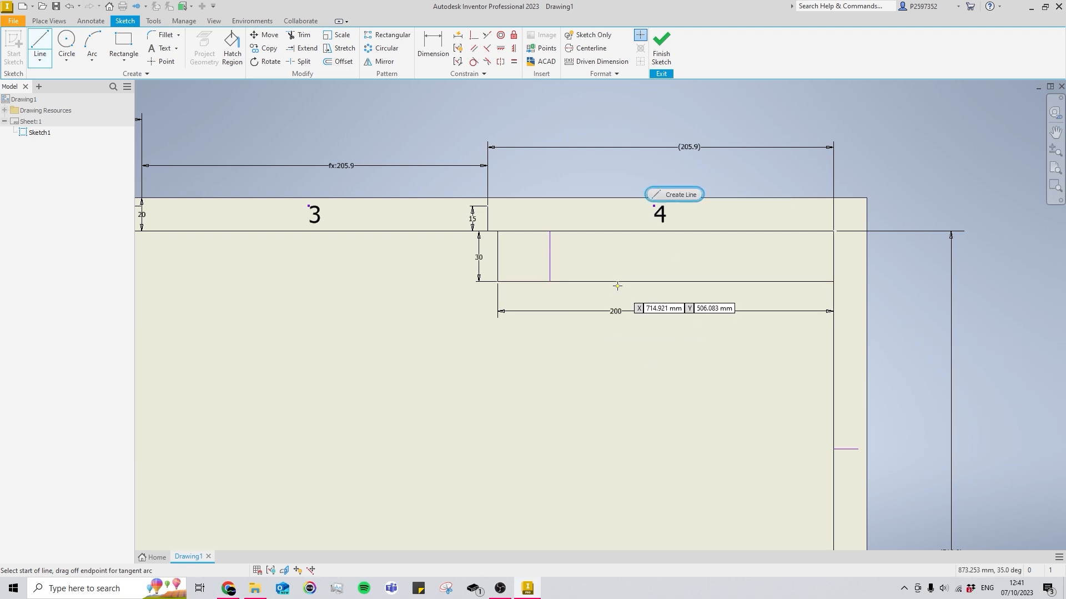
click(619, 282)
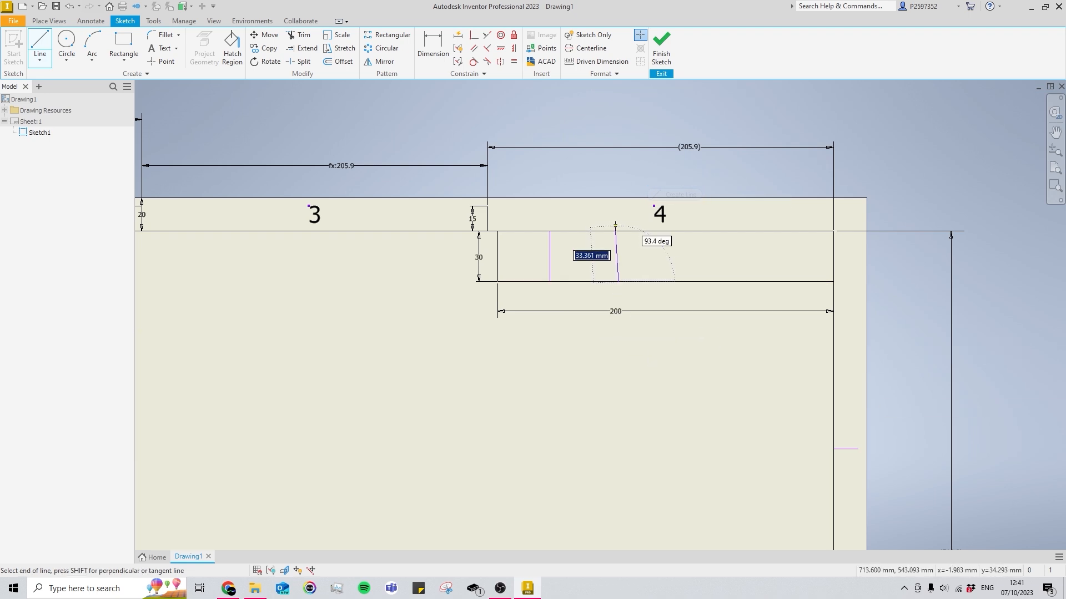
click(618, 232)
right_click(659, 268)
click(697, 270)
click(721, 282)
click(721, 231)
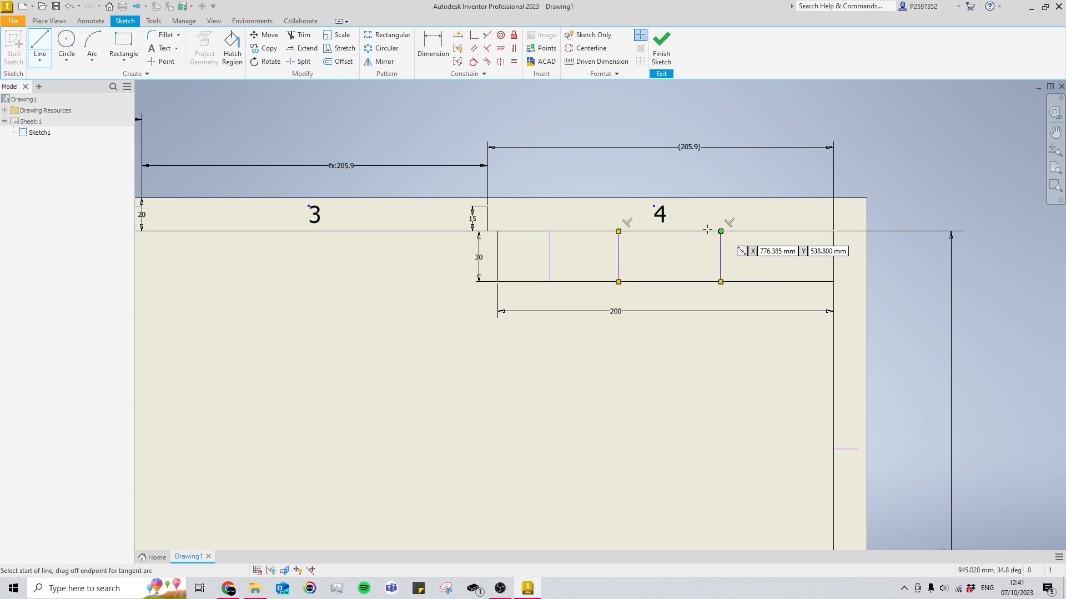
Dimension the widths of the first and second columns from the left in the corner rectangle
click(432, 48)
click(497, 245)
click(549, 249)
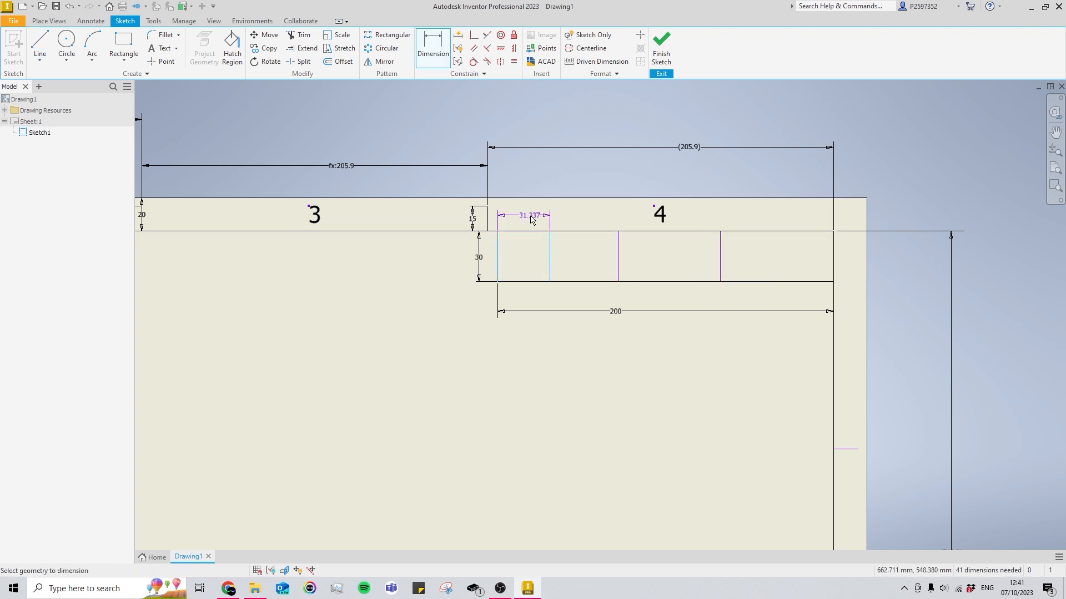
click(524, 217)
click(551, 245)
click(618, 236)
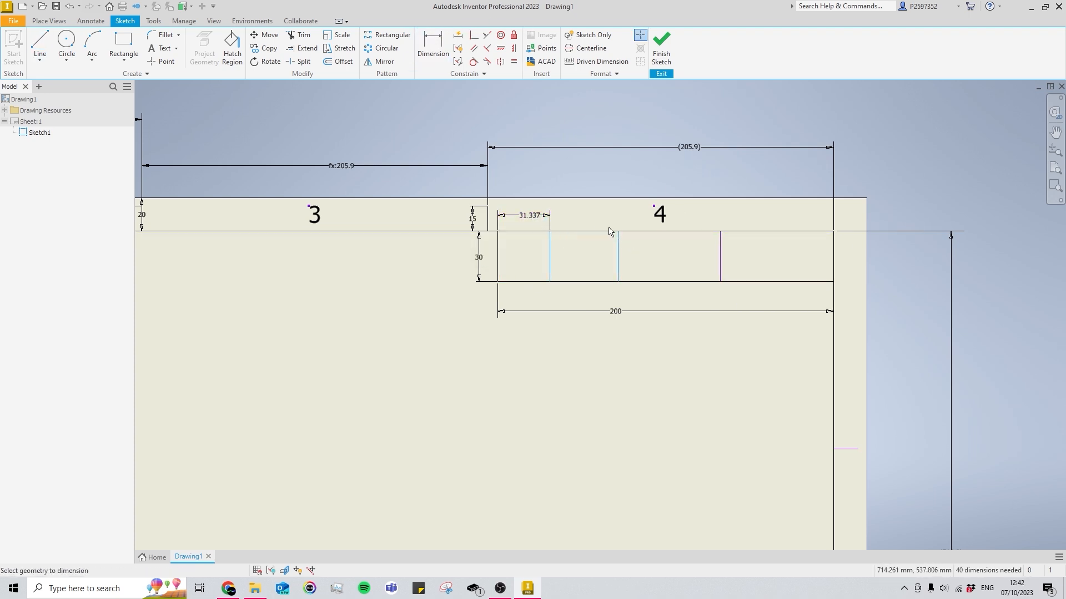
click(588, 212)
Dimension the width of the third column and add a driven dimension for the fourth column's width
click(619, 247)
click(720, 247)
click(691, 218)
click(722, 247)
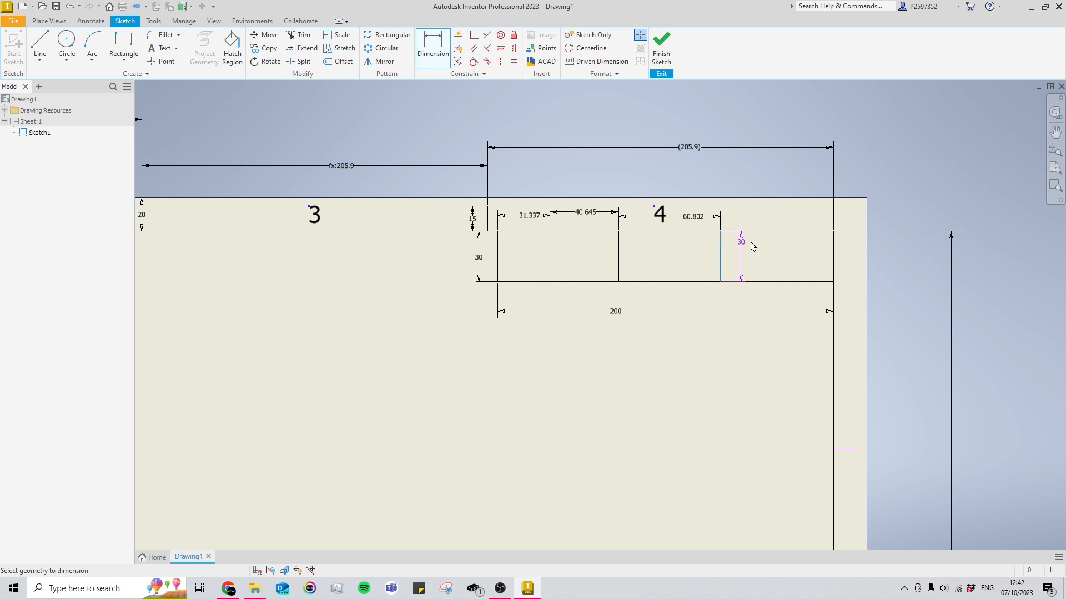
click(833, 294)
click(799, 220)
Set the first column's width to the rectangle's 200 mm width dimension divided by 4, and link the second and third column widths to it
double_click(534, 214)
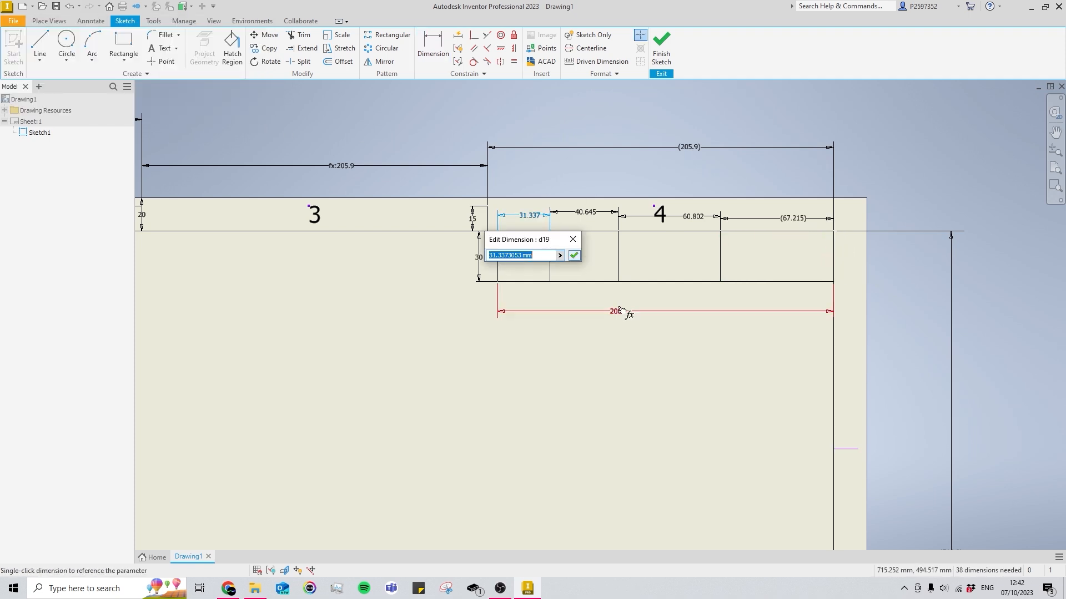
click(615, 311)
text(/4)
key(Return)
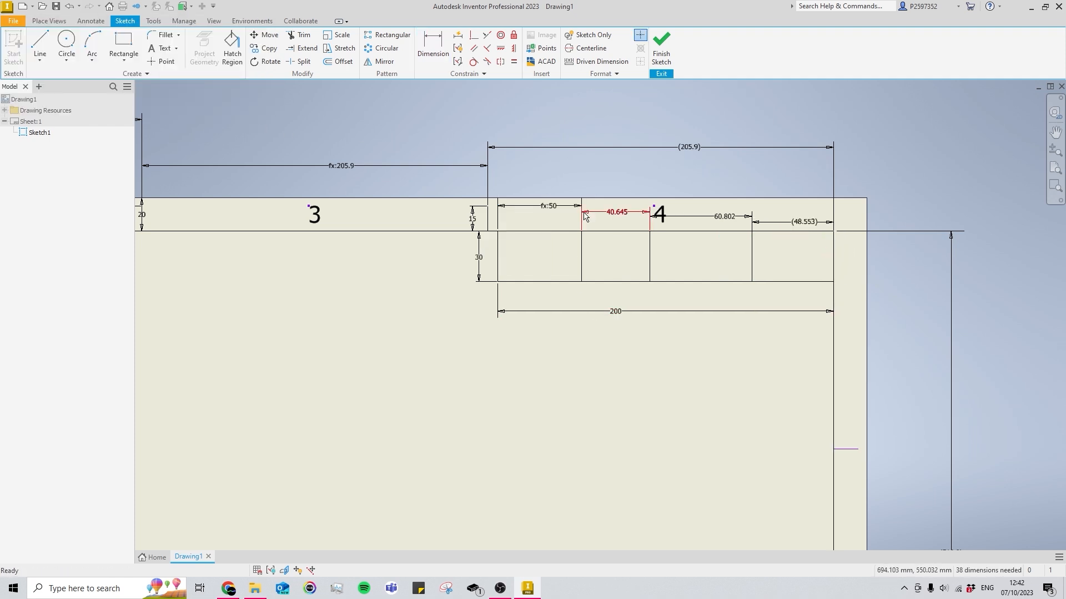
double_click(604, 211)
click(570, 207)
click(644, 252)
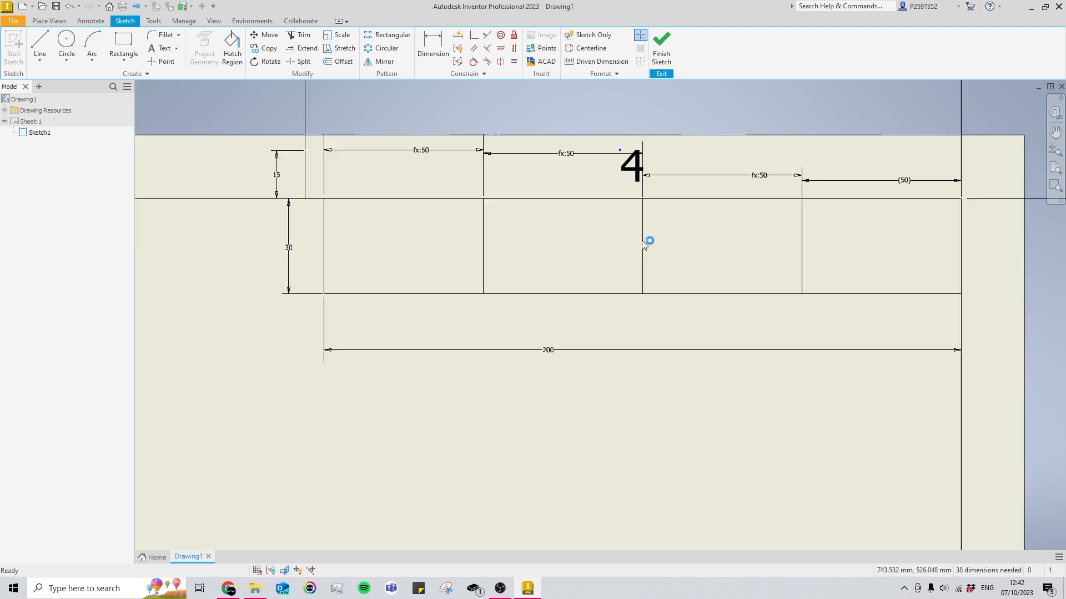
Add the text Revision Date at the first column's upper-left corner and copy it to the same corner of the second column
scroll(644, 244, up, 5)
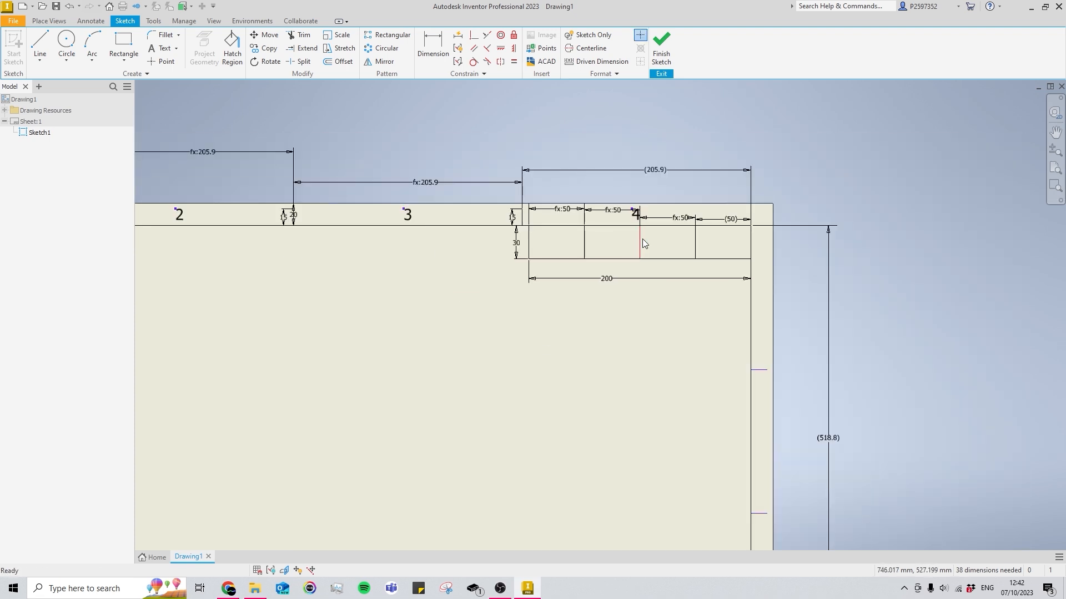
middle_drag(629, 237, 675, 217)
scroll(740, 236, down, 3)
middle_drag(638, 246, 644, 272)
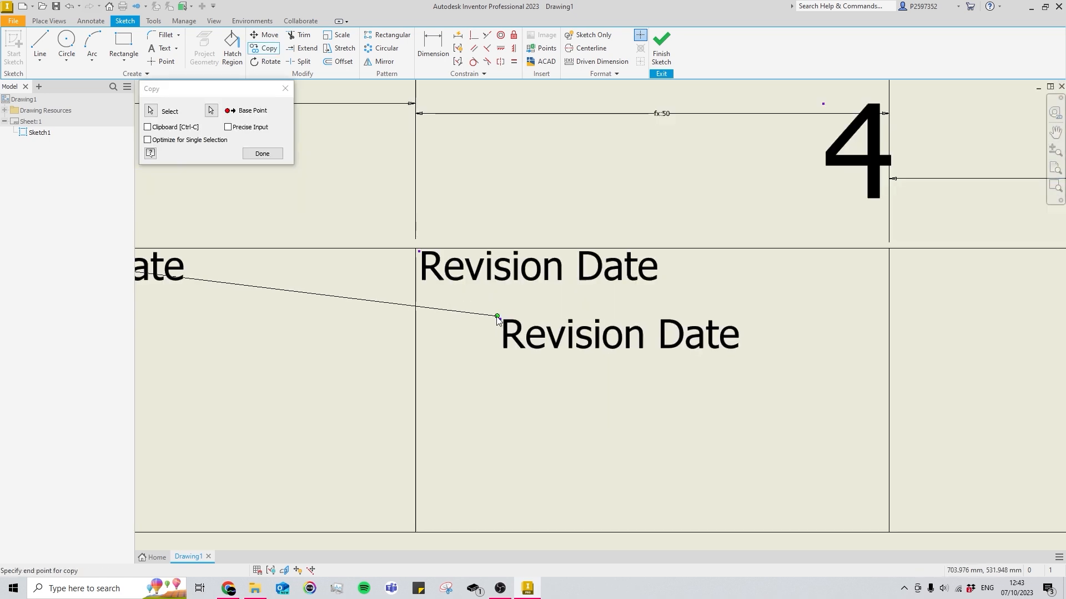
scroll(373, 322, up, 3)
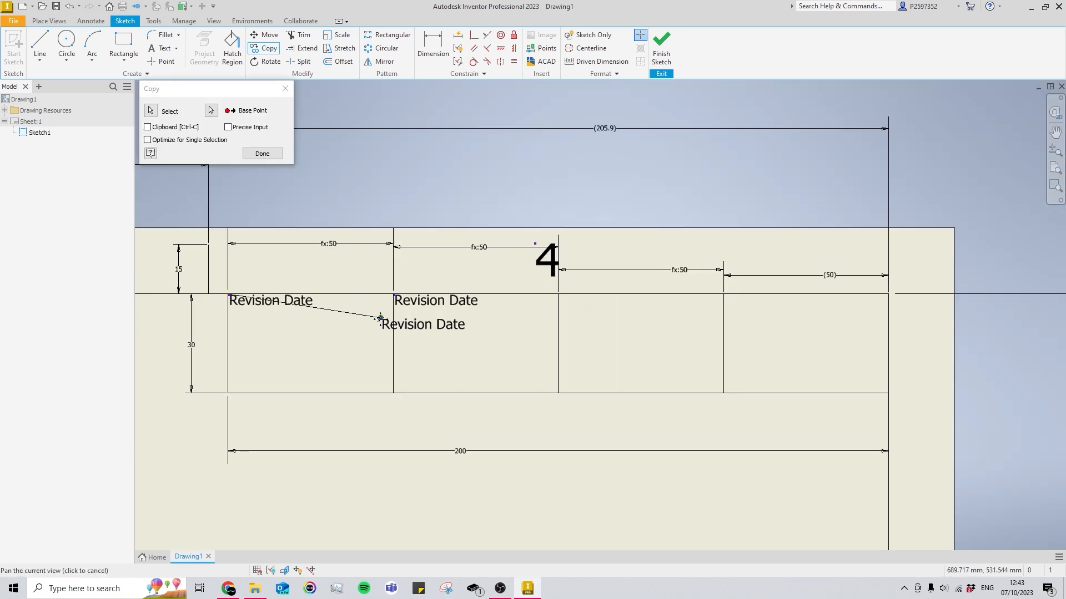
Set up a copy of the Revision Date text in the revision table's first cell, using that cell's upper-left corner as base point
scroll(433, 333, down, 4)
key(Escape)
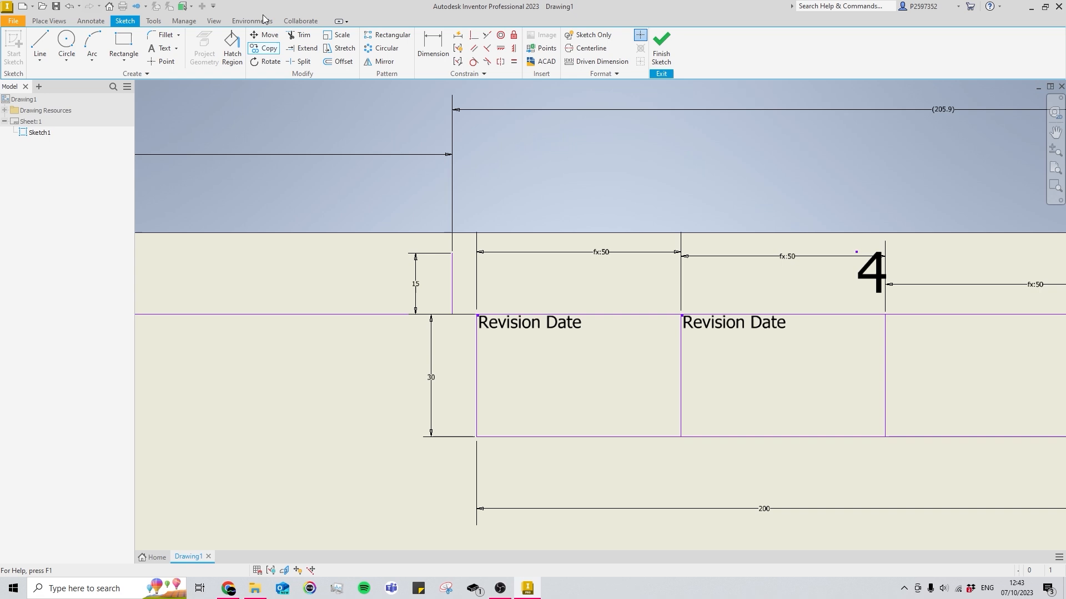
click(270, 49)
click(536, 333)
scroll(547, 337, up, 2)
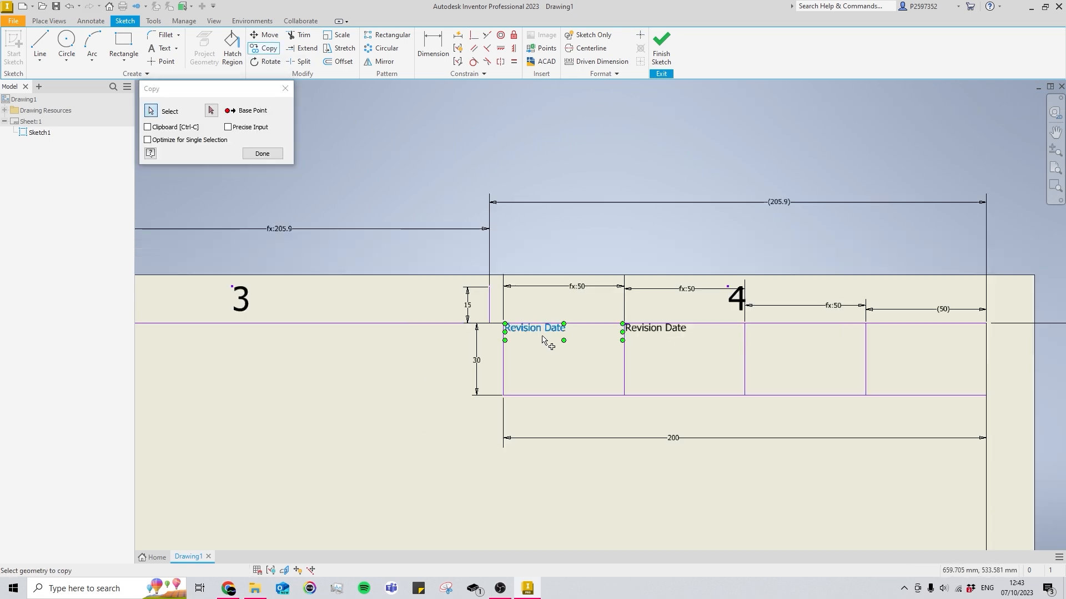
scroll(538, 340, down, 4)
scroll(430, 310, up, 2)
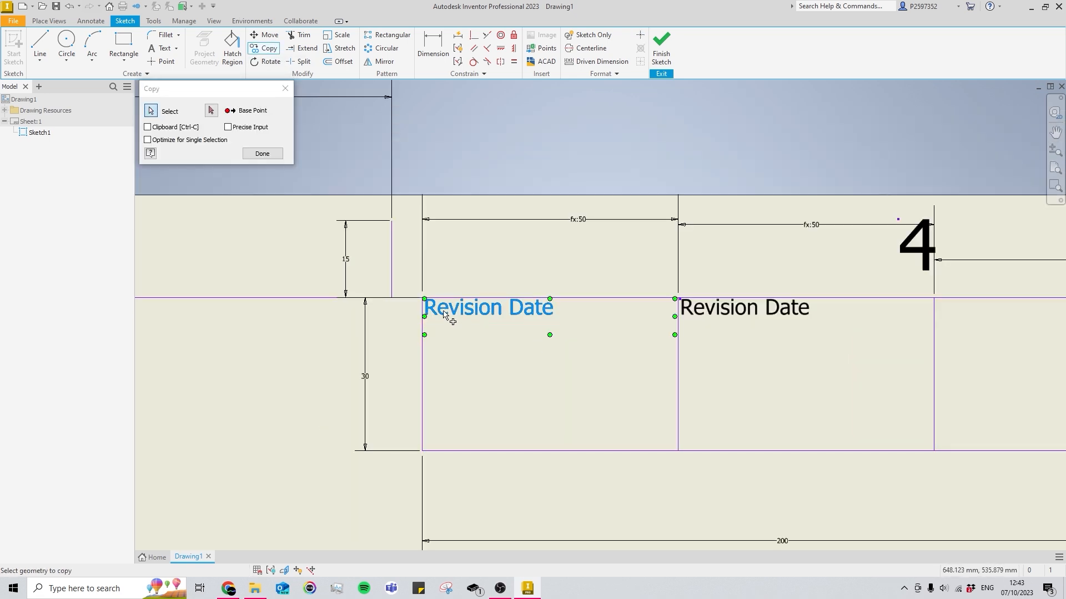
scroll(450, 322, up, 4)
scroll(450, 329, down, 5)
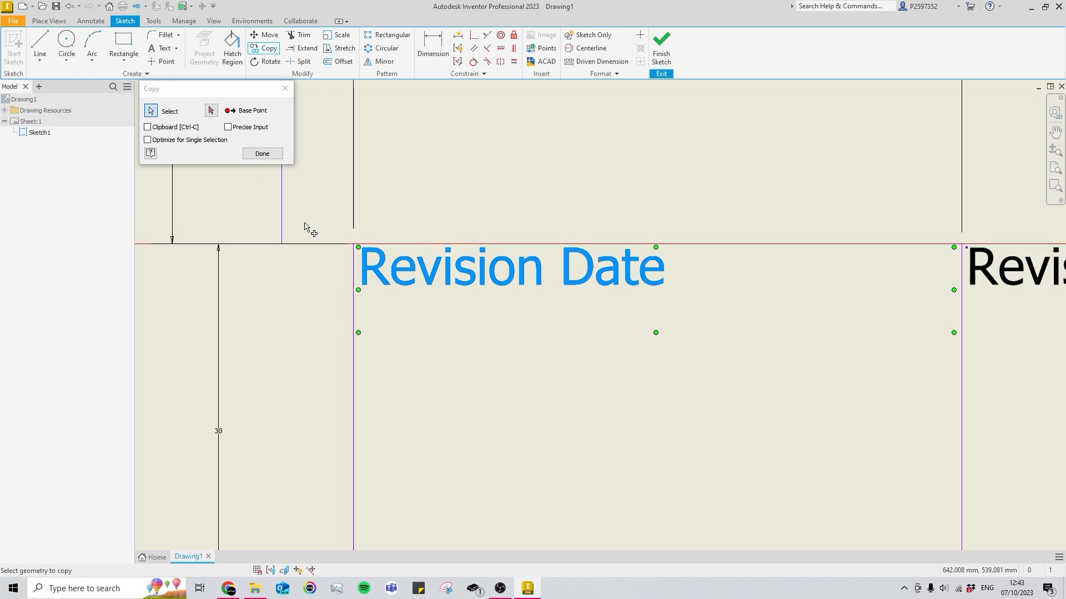
right_click(421, 209)
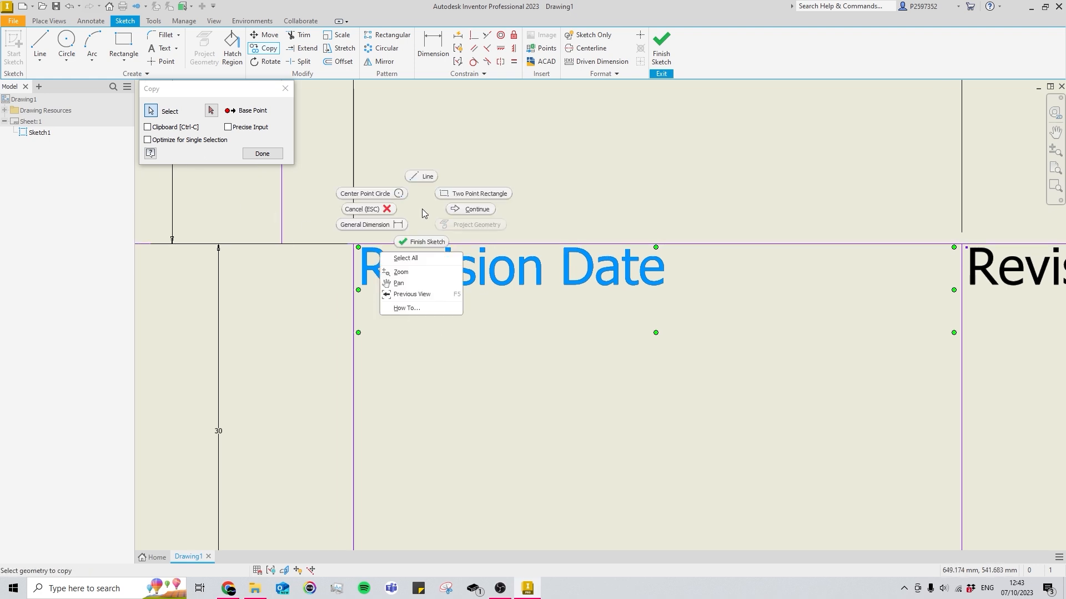
click(476, 210)
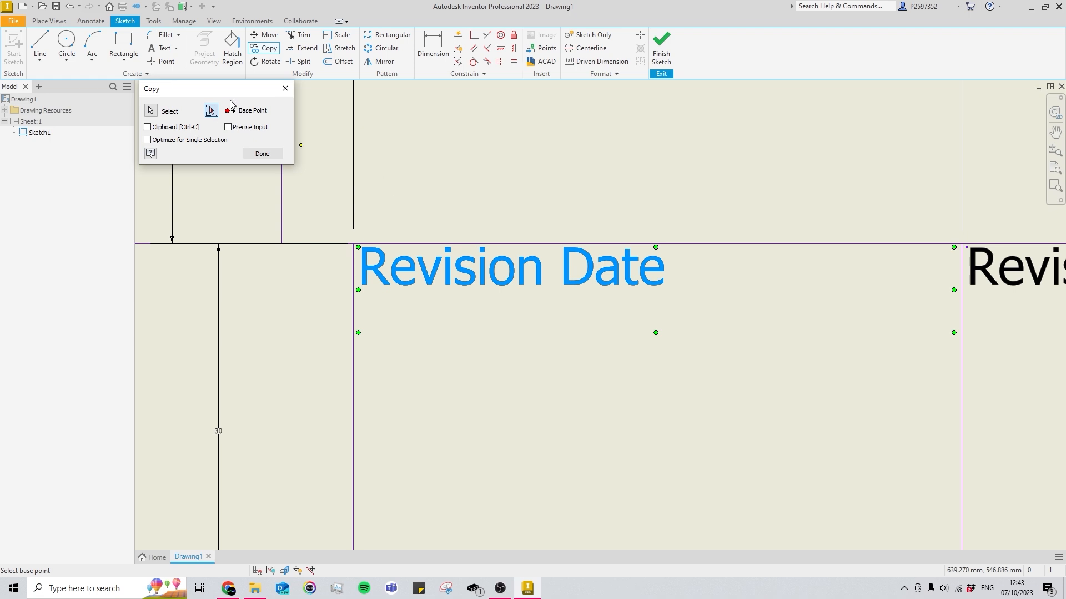
click(352, 242)
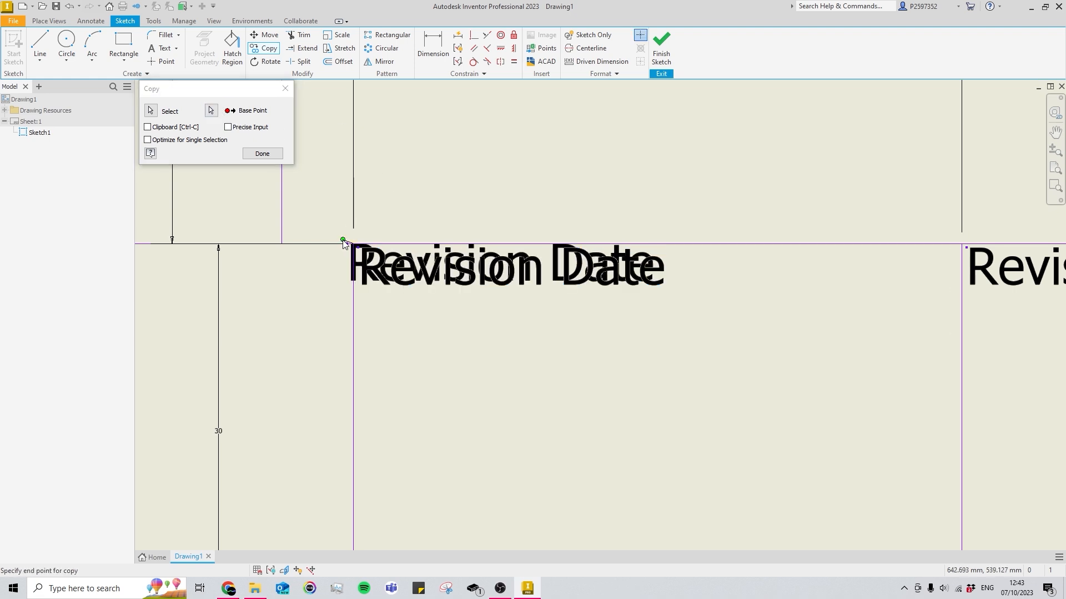
Place copies of the Revision Date text at the upper-left corners of the revision table's third and fourth cells
scroll(388, 250, up, 3)
scroll(419, 258, down, 5)
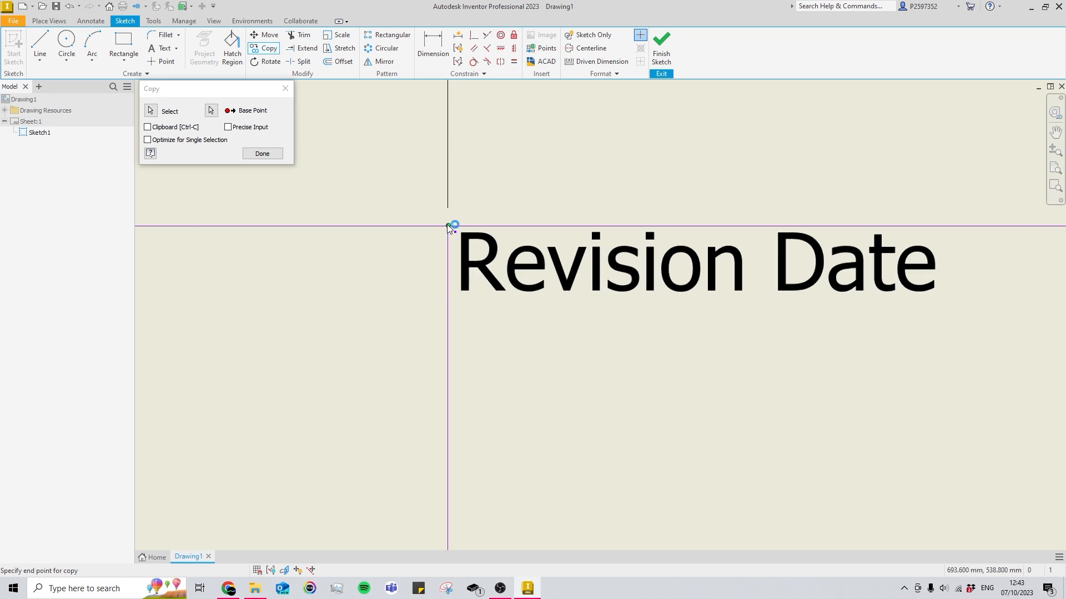
scroll(453, 226, up, 5)
scroll(421, 239, down, 3)
scroll(561, 247, down, 3)
scroll(355, 228, up, 2)
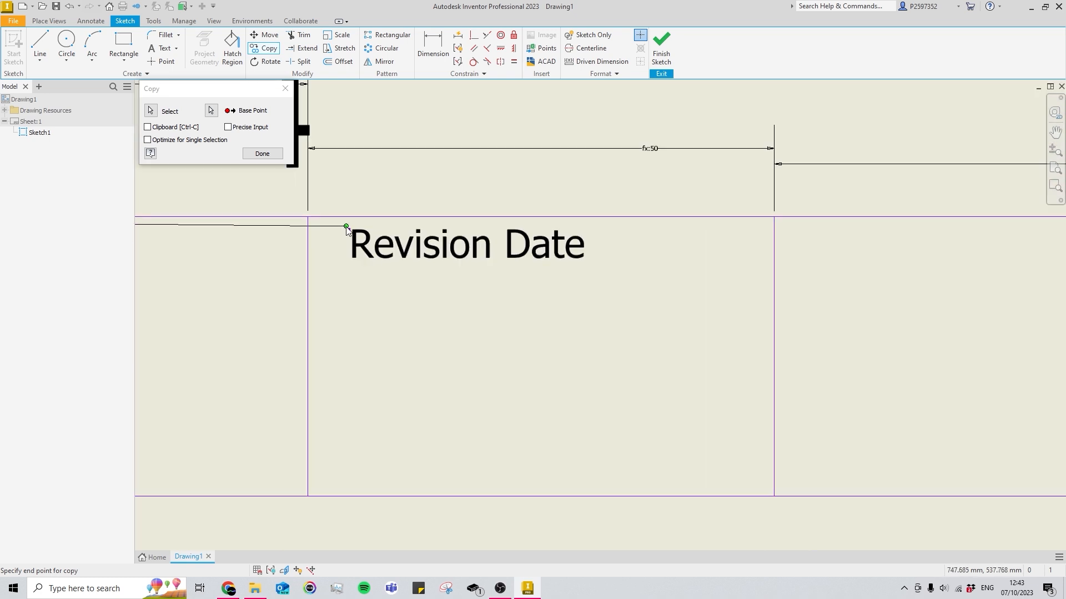
click(307, 219)
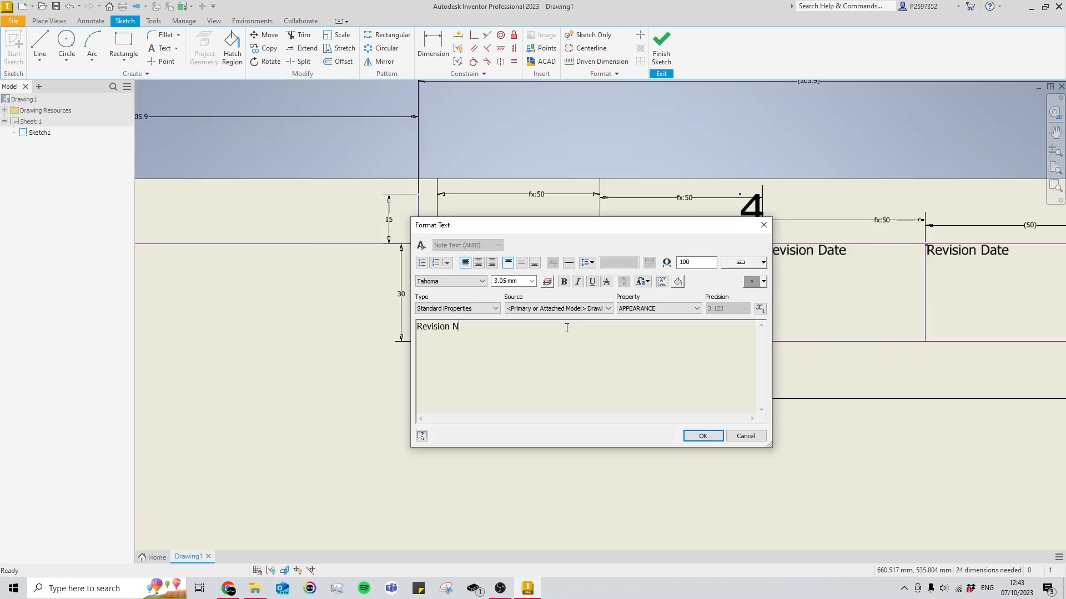
Change the first cell's label to Revision and the second cell's label to Date
key(BackSpace)
key(Return)
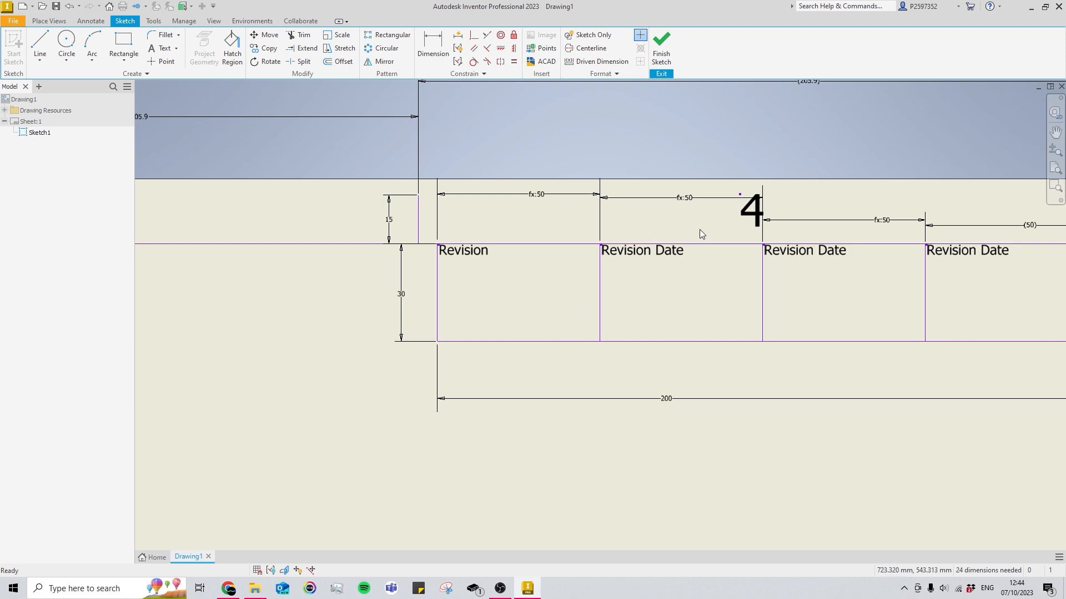
middle_drag(655, 268, 615, 273)
click(625, 261)
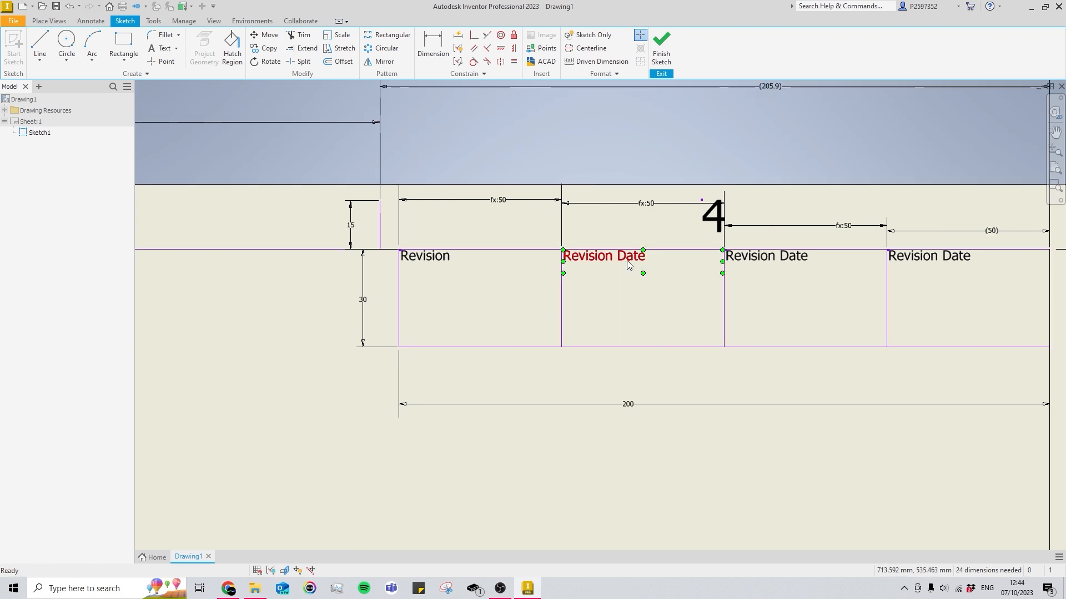
double_click(591, 270)
drag(450, 327, 410, 329)
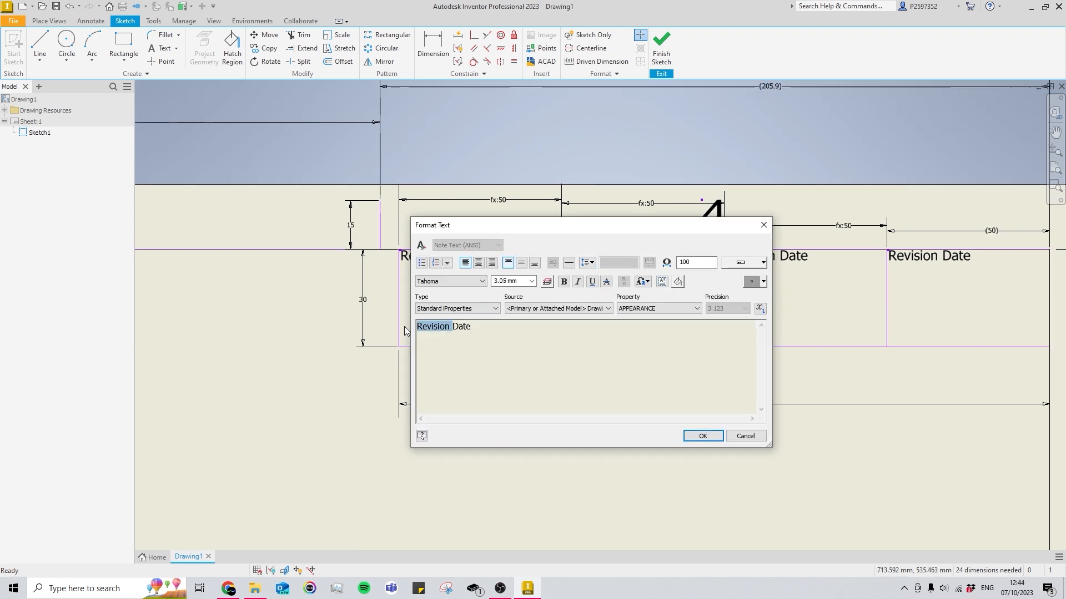
key(BackSpace)
key(Return)
Replace the third cell's label with Description
middle_drag(747, 364, 702, 364)
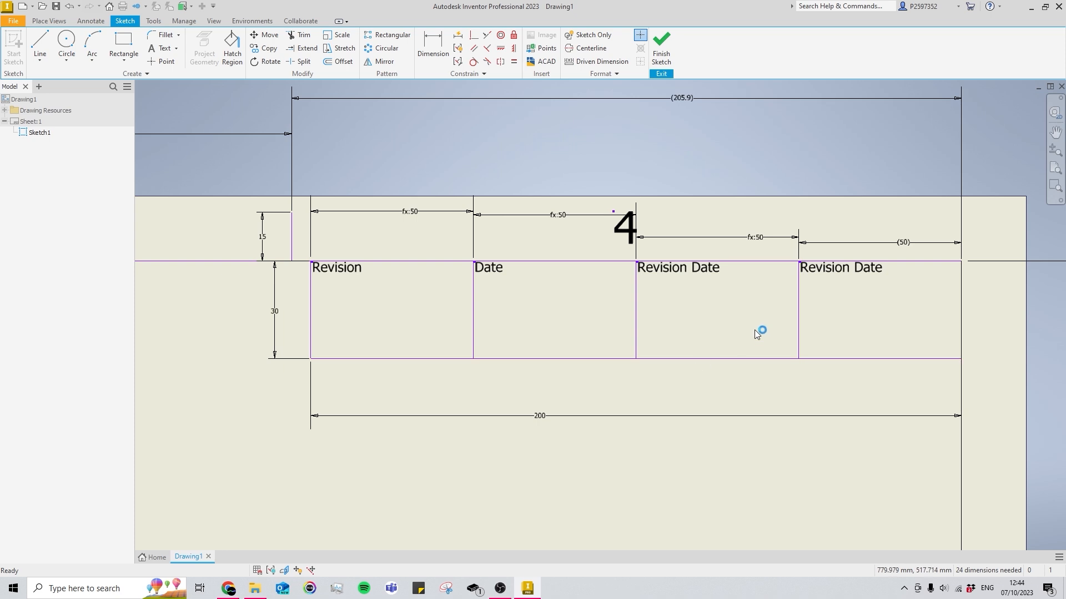
mouse_move(759, 331)
middle_down()
mouse_move(671, 368)
mouse_move(678, 375)
middle_up()
click(649, 308)
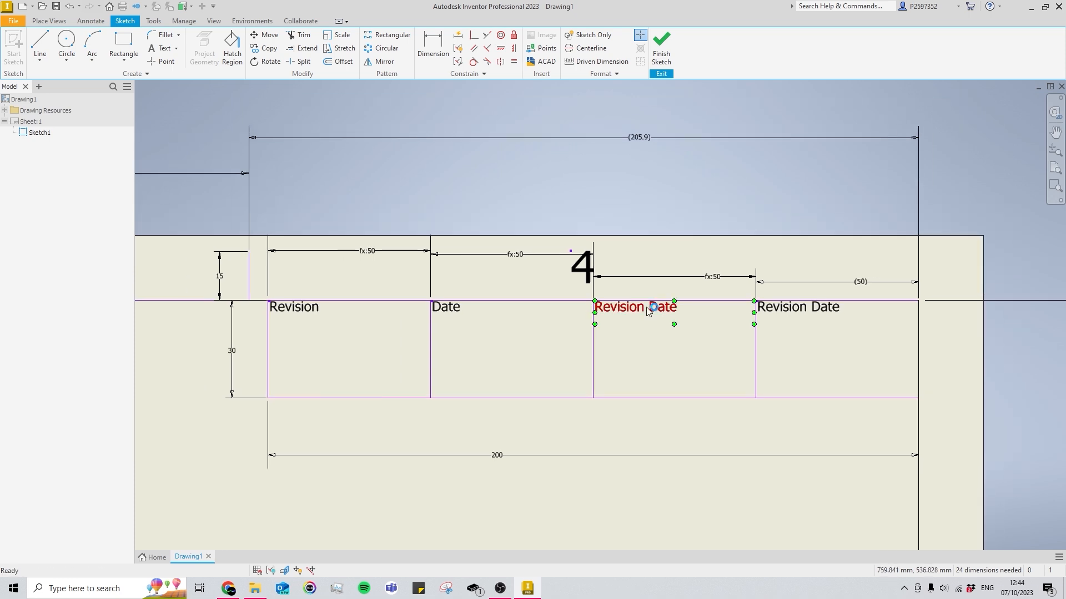
double_click(649, 308)
key(ctrl+a)
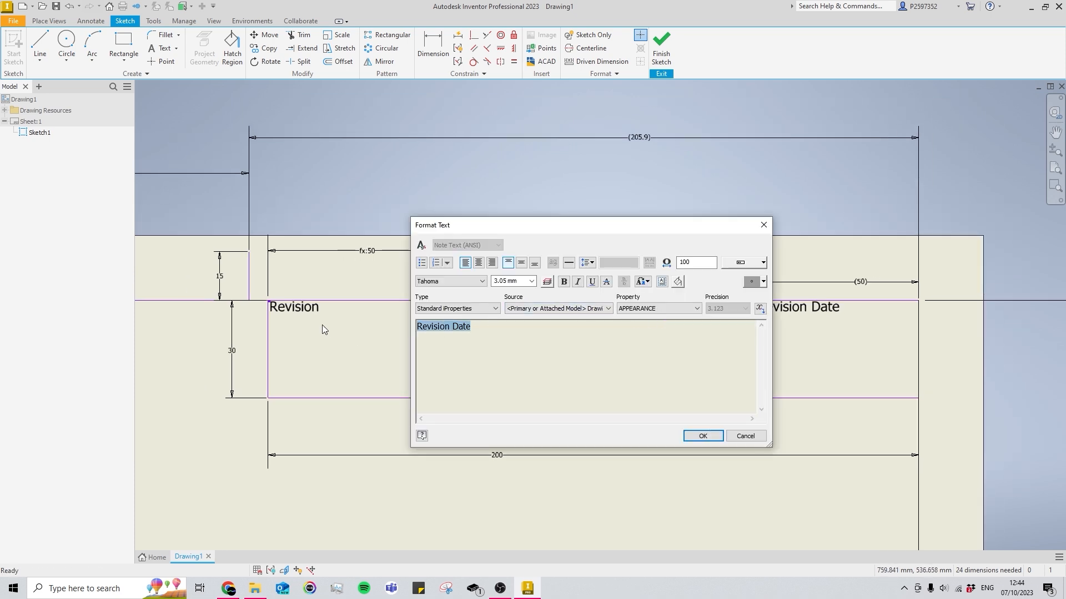
text(Notes)
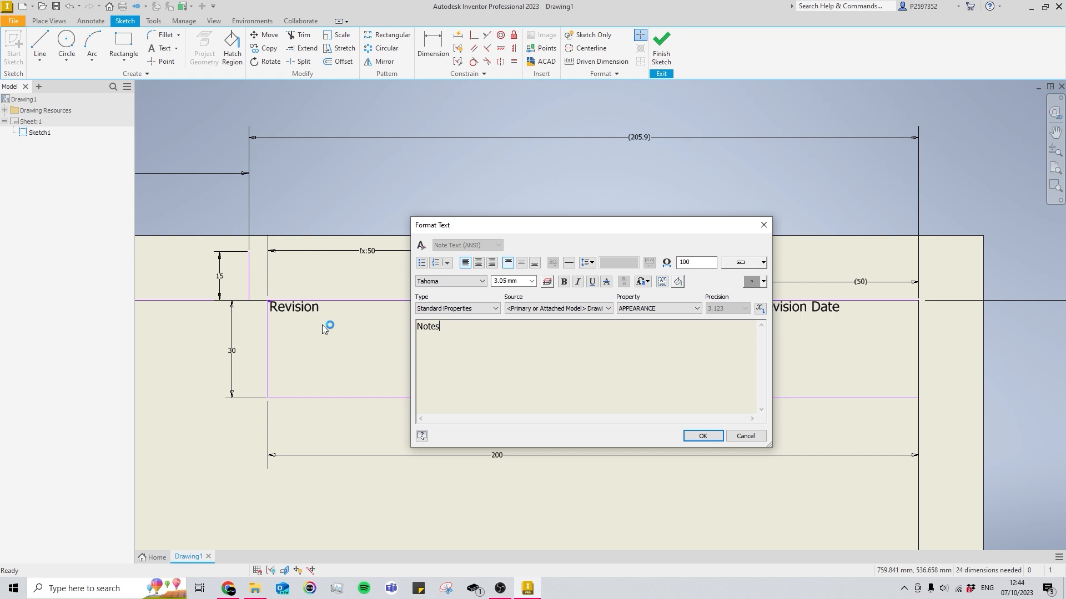
key(ctrl+a)
text(Description)
key(Return)
Replace the fourth cell's label with Initials
double_click(796, 315)
key(ctrl+a)
text(Initials)
key(Return)
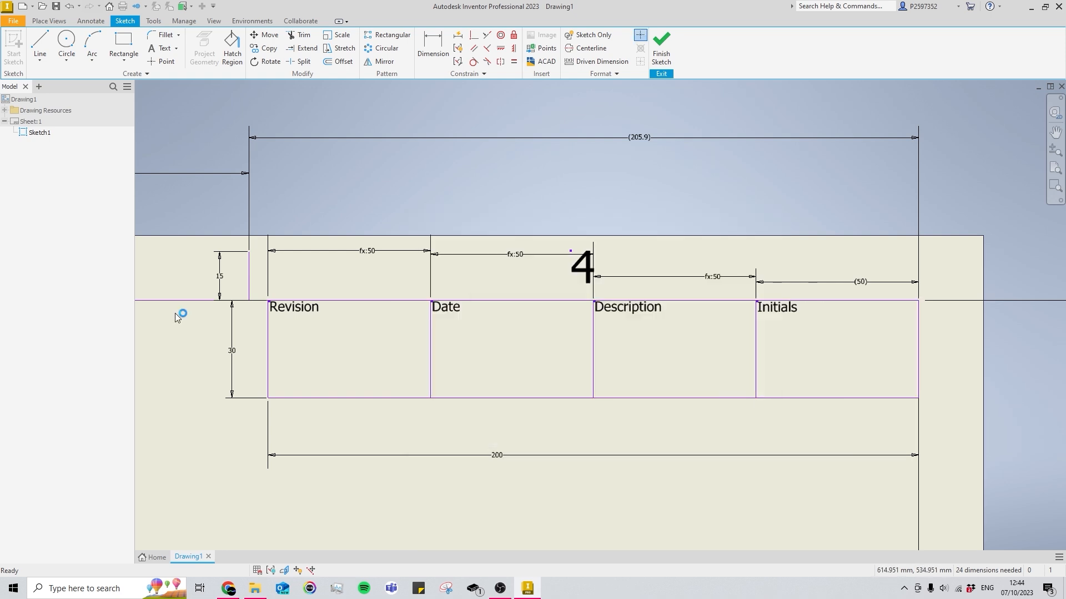
Review the revision table's headings and the text formatting of the Revision label without changing it
middle_drag(595, 359, 466, 307)
mouse_move(681, 319)
middle_down()
mouse_move(699, 359)
mouse_move(705, 340)
middle_up()
scroll(772, 312, up, 3)
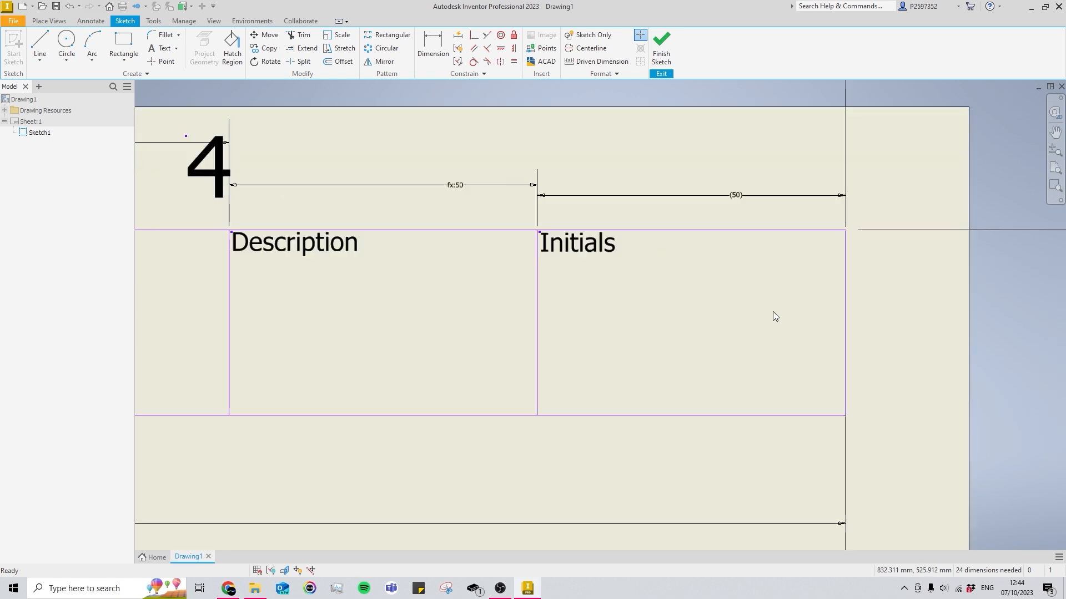
scroll(732, 316, down, 5)
middle_drag(618, 353, 694, 352)
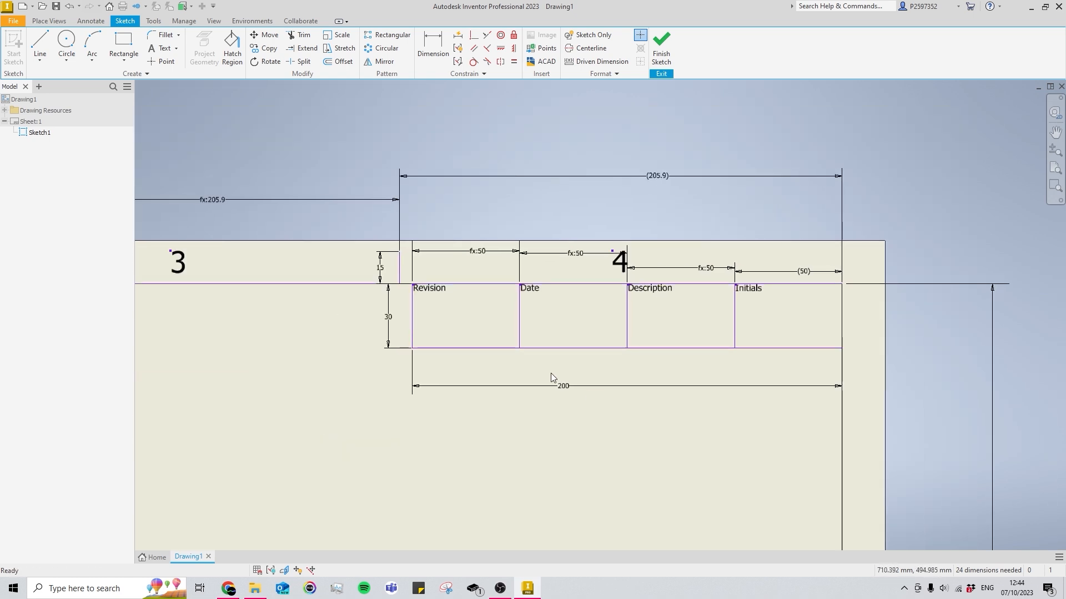
middle_drag(524, 332, 472, 322)
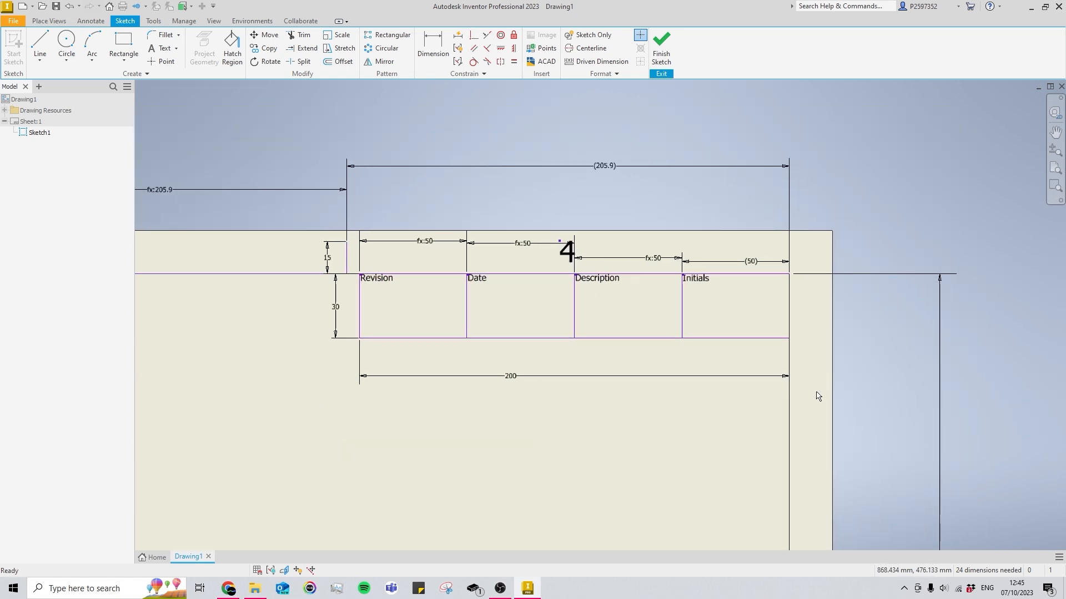
scroll(378, 279, up, 3)
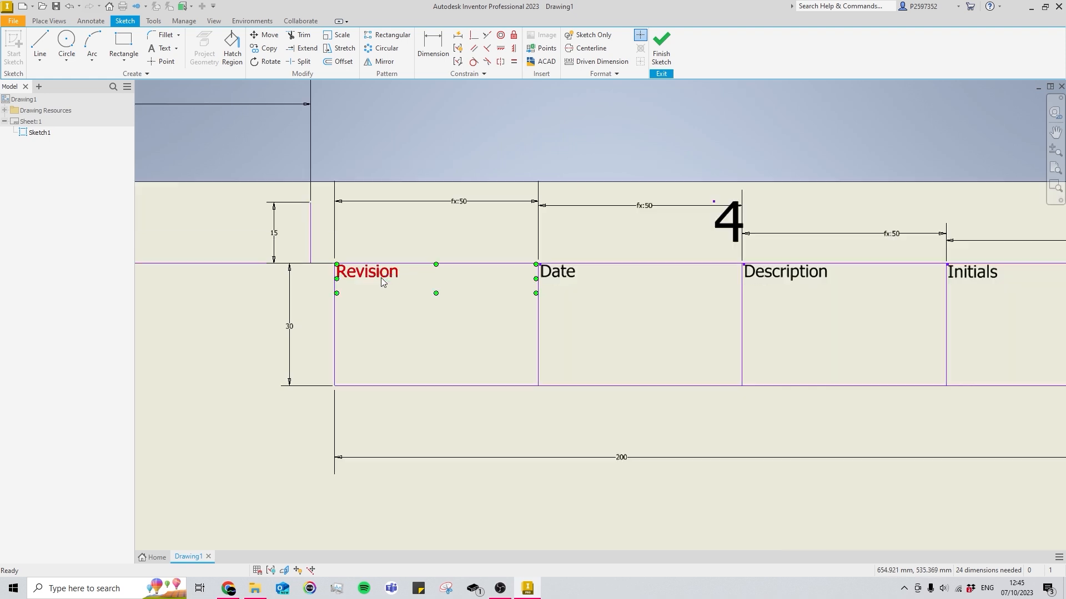
double_click(393, 280)
key(ctrl+a)
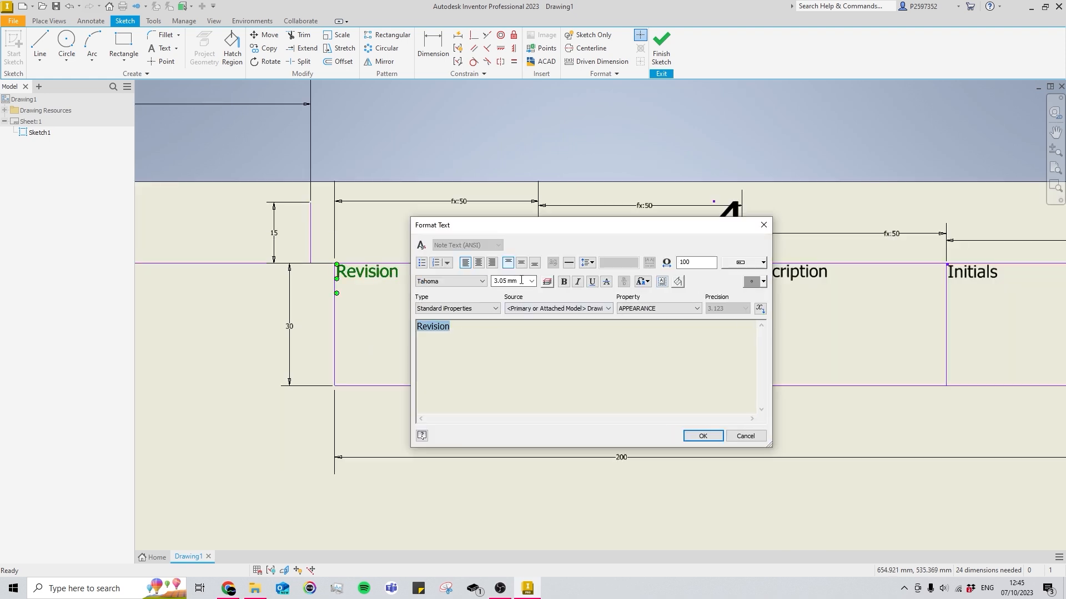
key(Escape)
scroll(394, 329, down, 3)
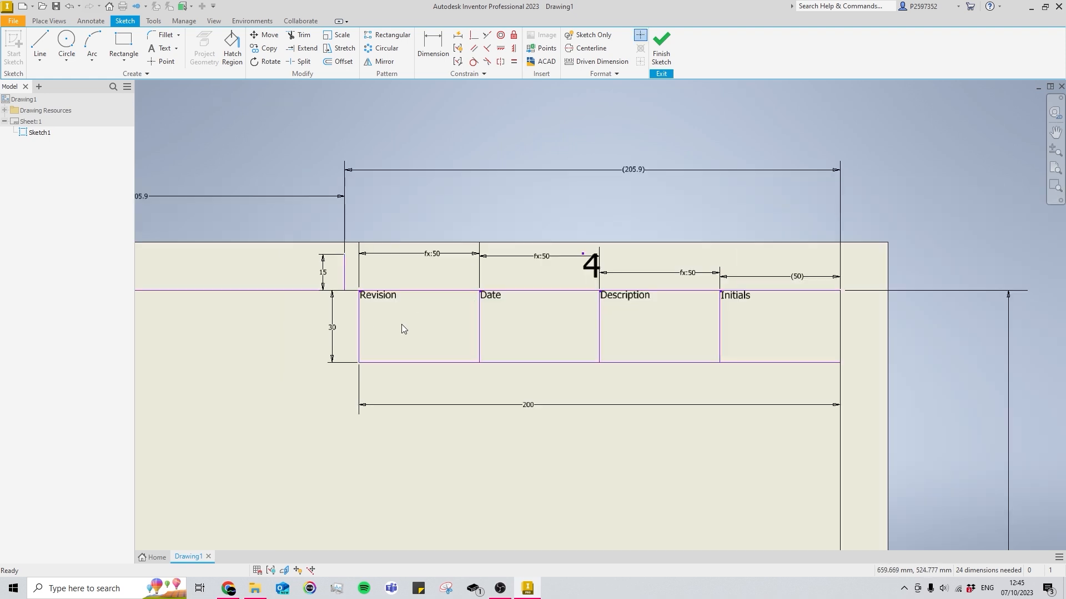
middle_drag(402, 328, 334, 322)
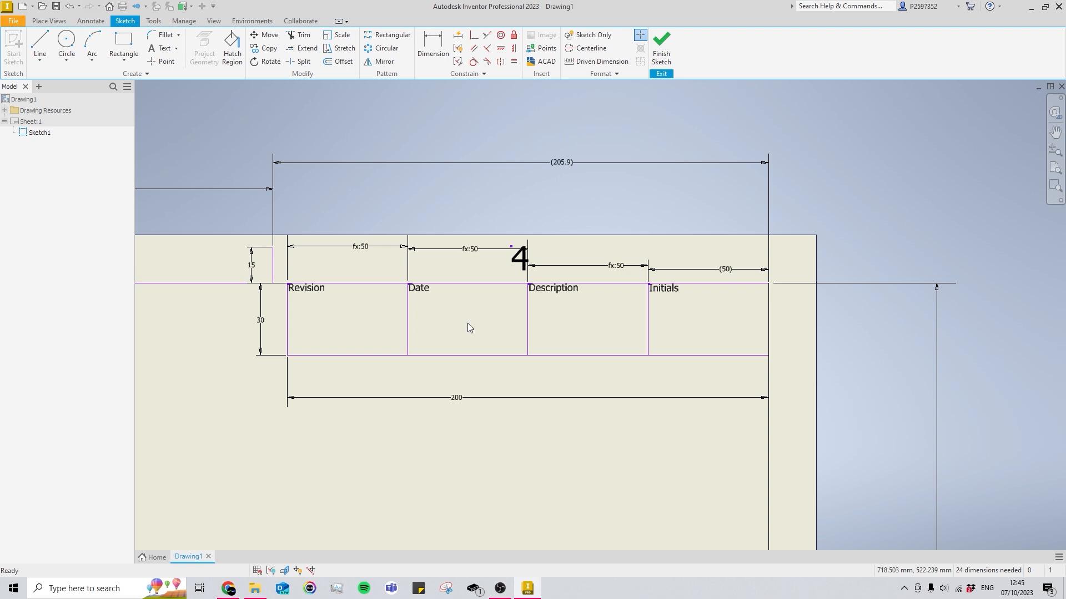
scroll(471, 315, down, 2)
mouse_move(655, 391)
middle_down()
mouse_move(716, 400)
mouse_move(709, 406)
middle_up()
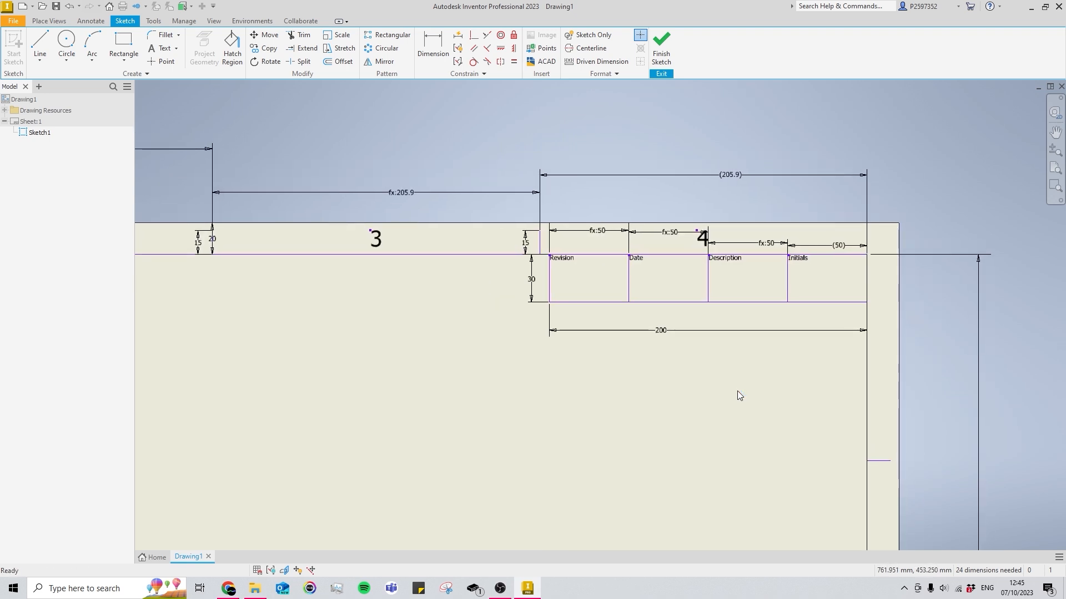
scroll(737, 391, down, 5)
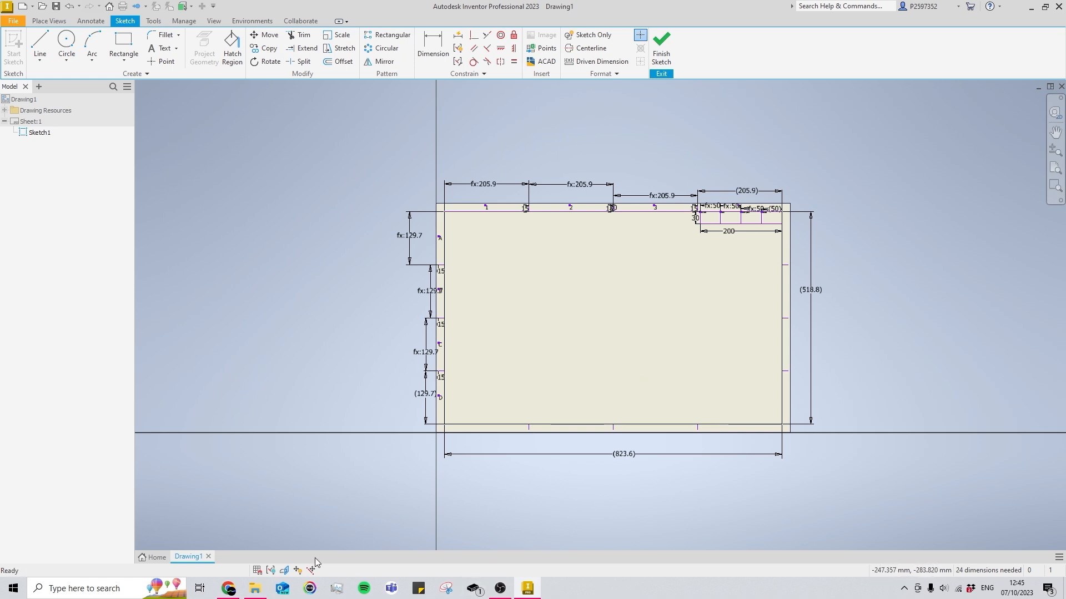
Open the Adjustable Jaw PDF from the Vice folder as a reference drawing and close the folder window
right_click(256, 590)
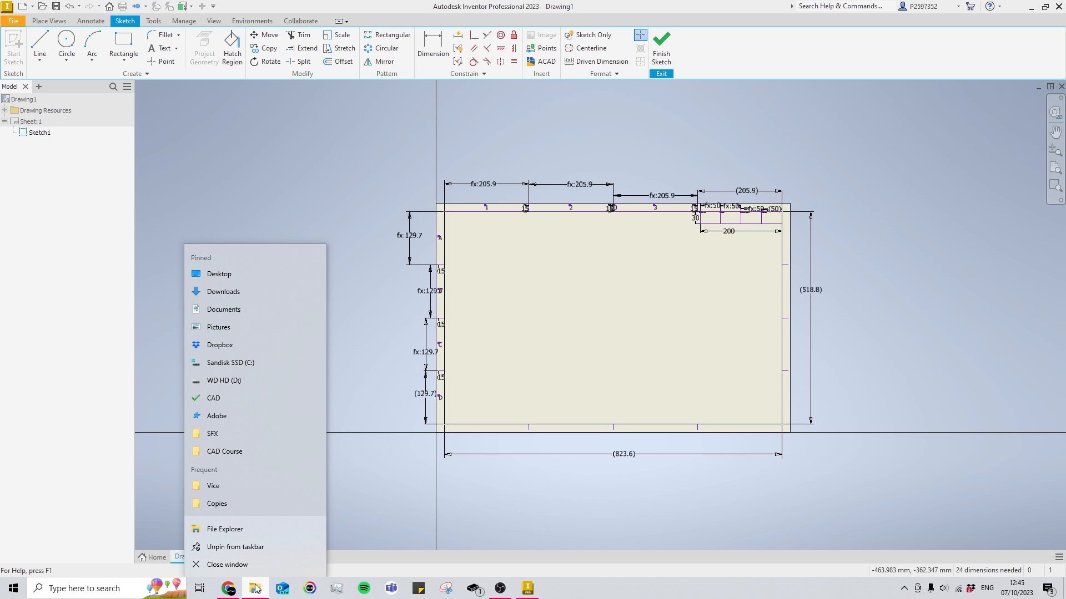
click(225, 529)
click(635, 221)
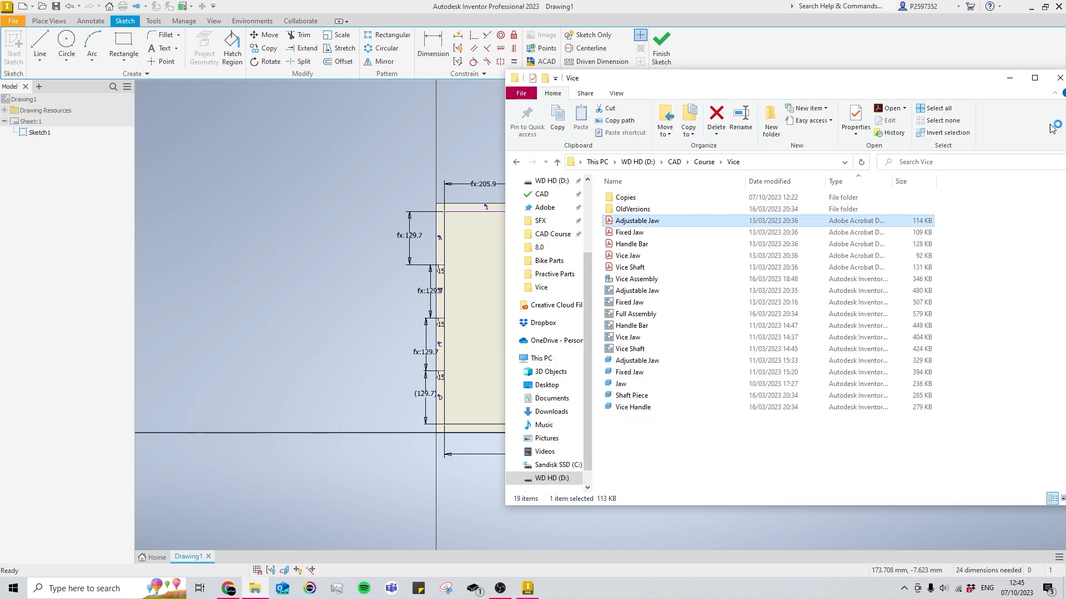
click(1059, 77)
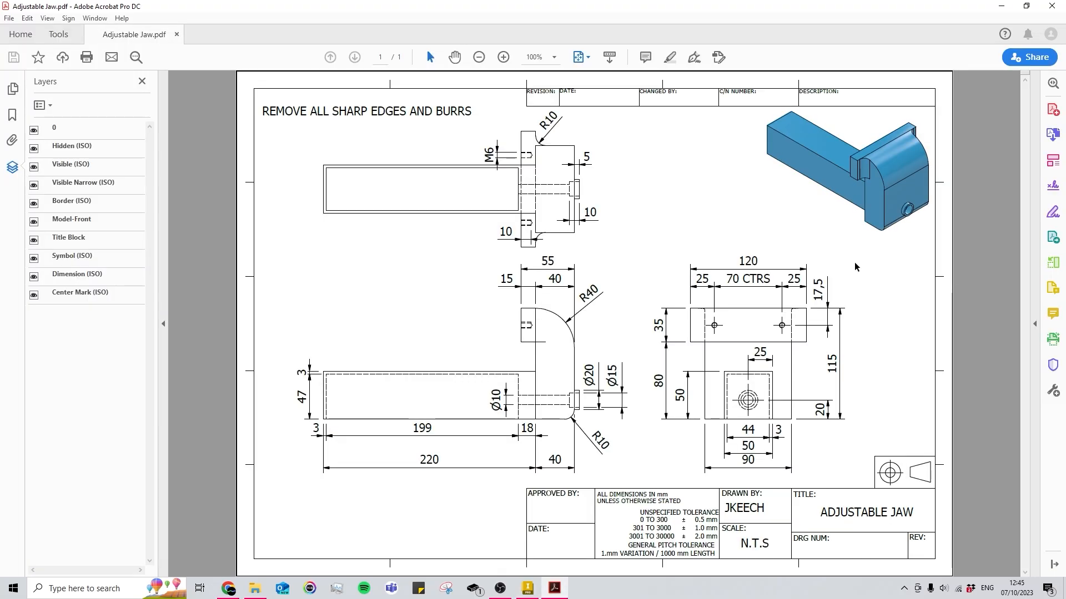
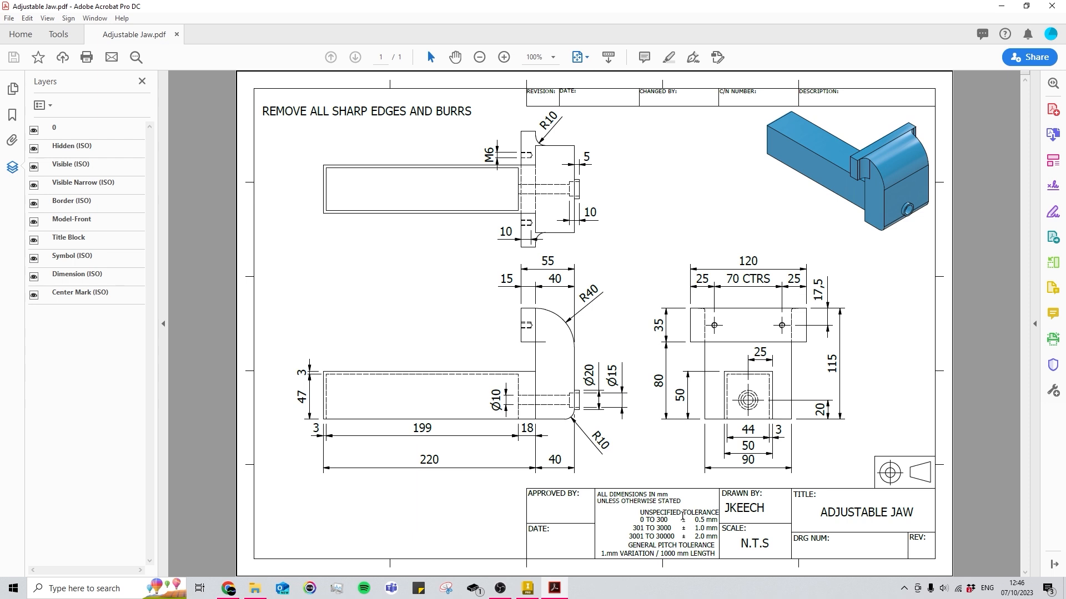
Examine the approval, date and tolerance sections of the reference drawing's title block
drag(590, 497, 554, 498)
click(558, 516)
drag(616, 506, 693, 515)
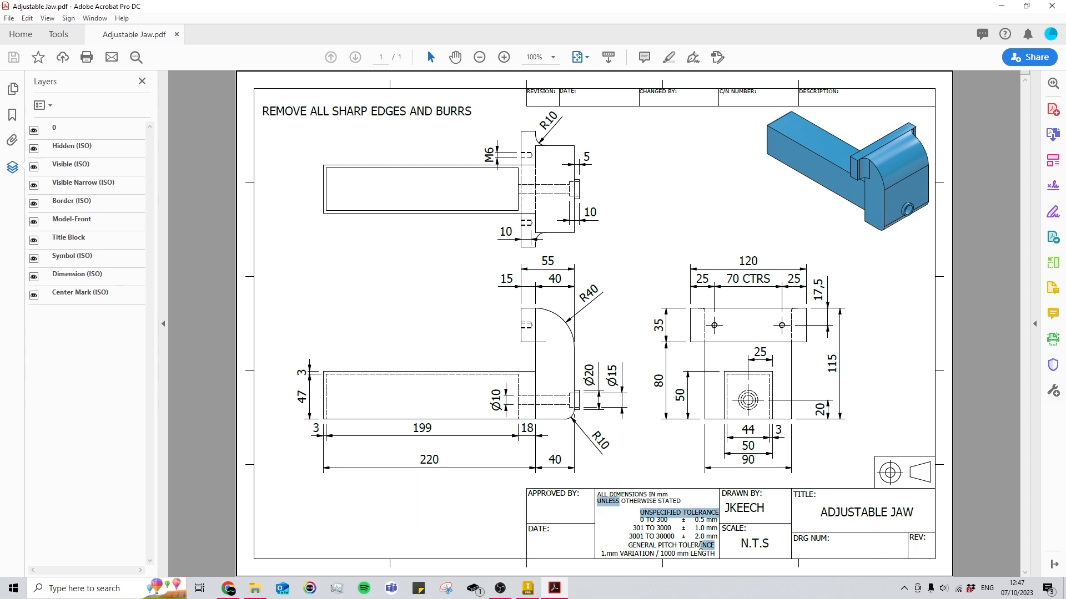
click(648, 523)
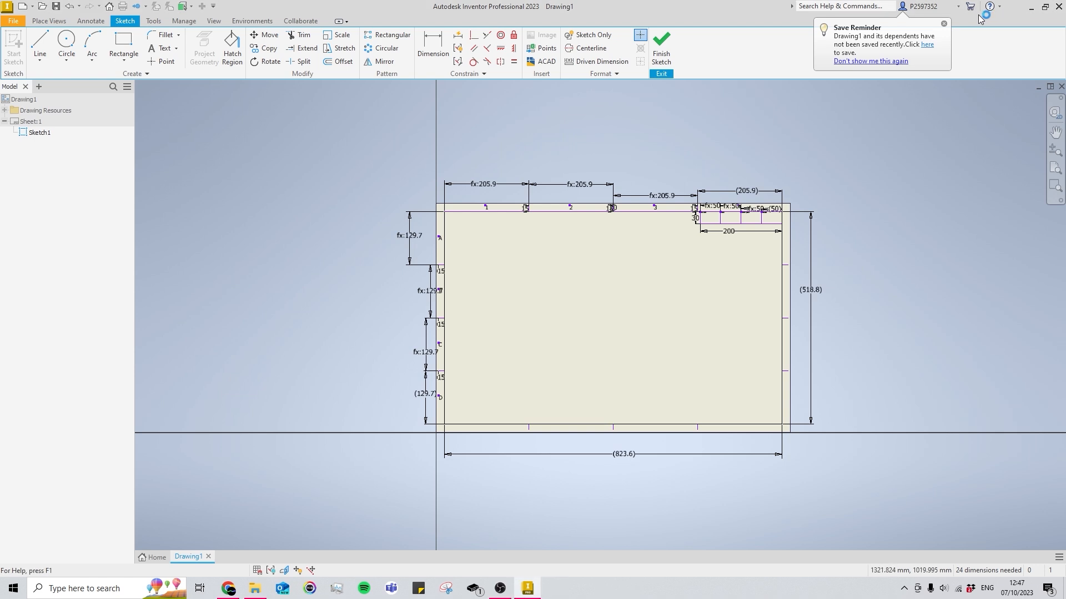
scroll(673, 471, down, 2)
scroll(647, 431, up, 6)
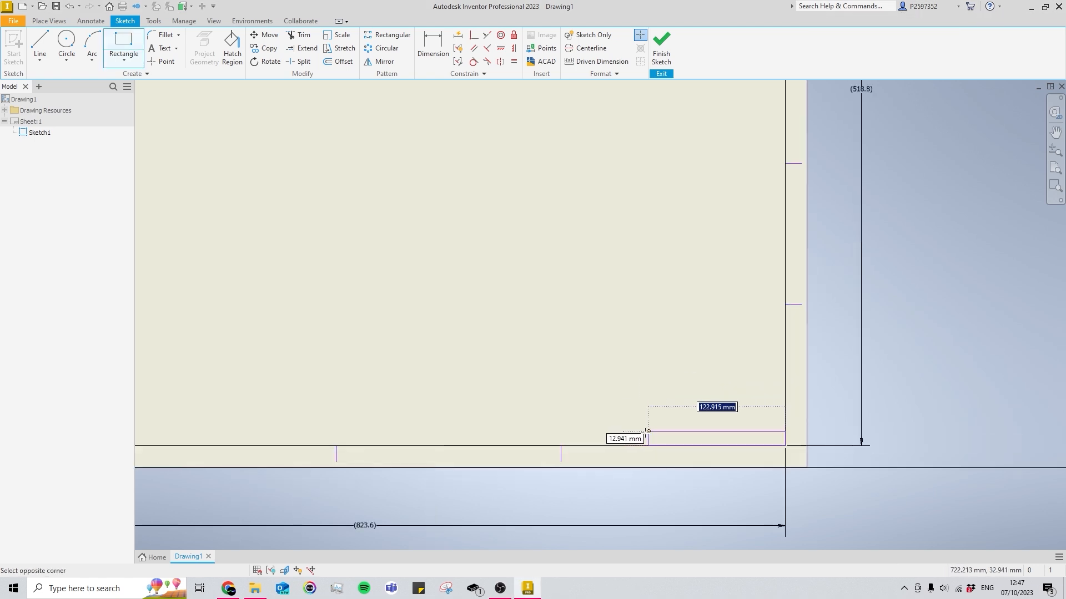
scroll(648, 431, down, 5)
key(Escape)
Reopen the Adjustable Jaw PDF to consult its title block layout
click(254, 588)
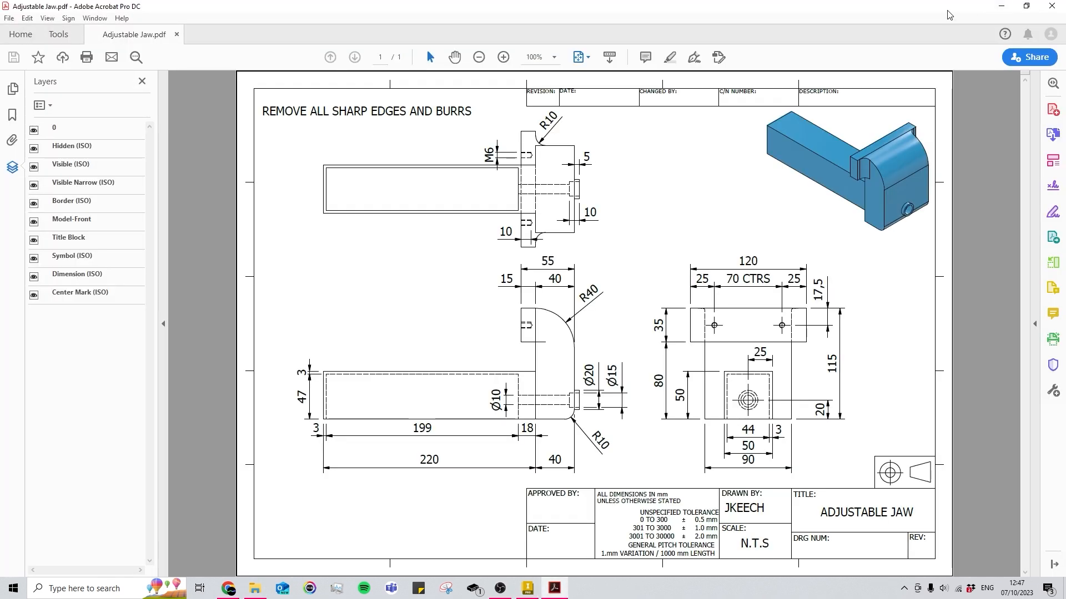
Return to the Inventor drawing and draw the title block rectangle from the inner border's bottom-right corner, about 412 mm wide and 100 mm high
click(1001, 7)
right_click(742, 362)
click(804, 359)
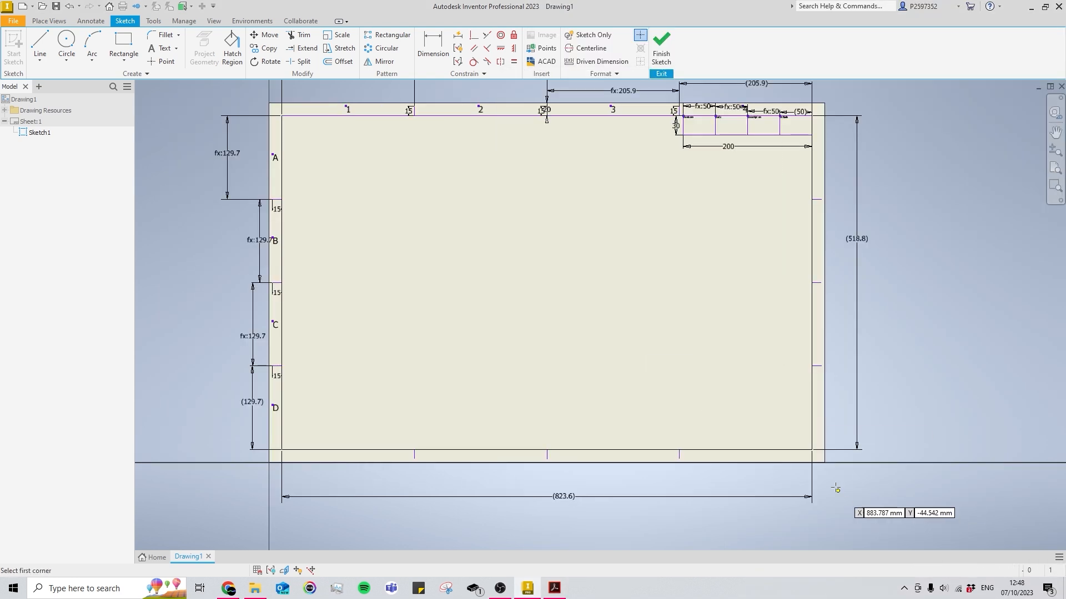
click(811, 450)
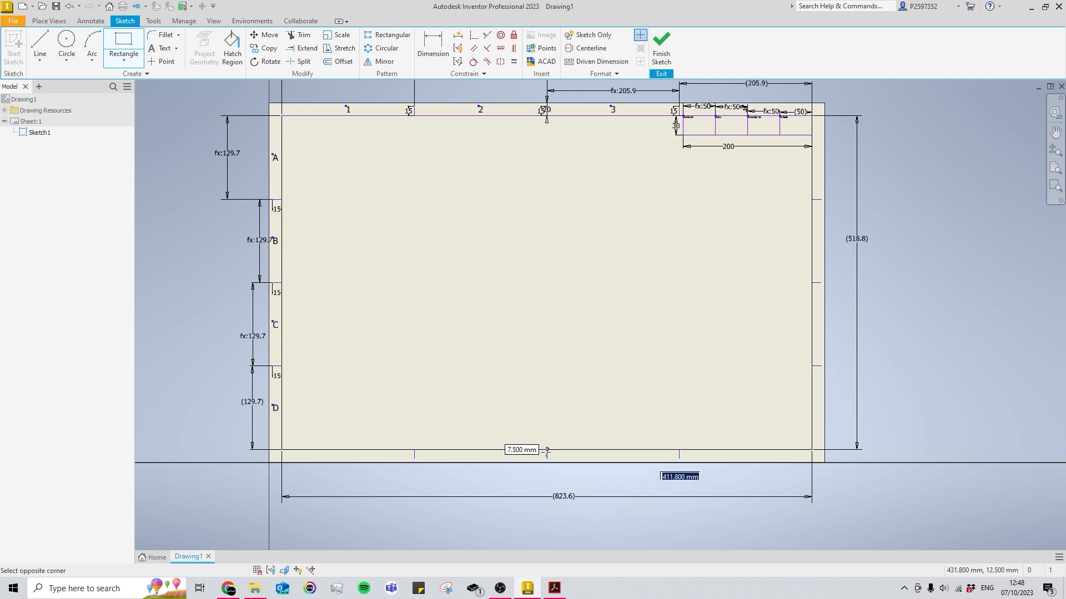
key(Tab)
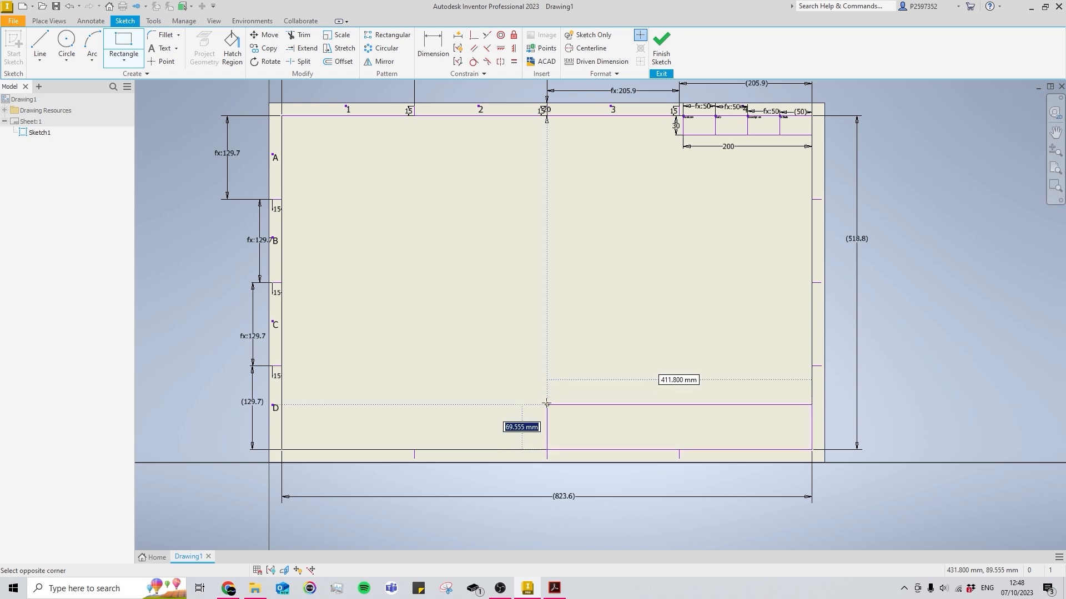
text(100)
key(Return)
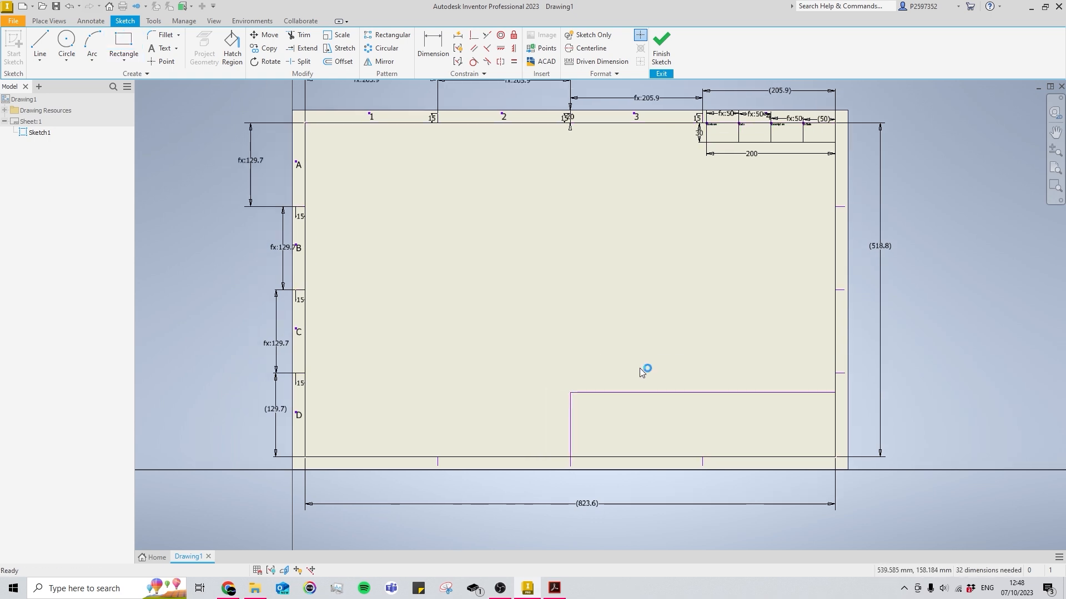
right_click(620, 446)
click(634, 431)
key(Escape)
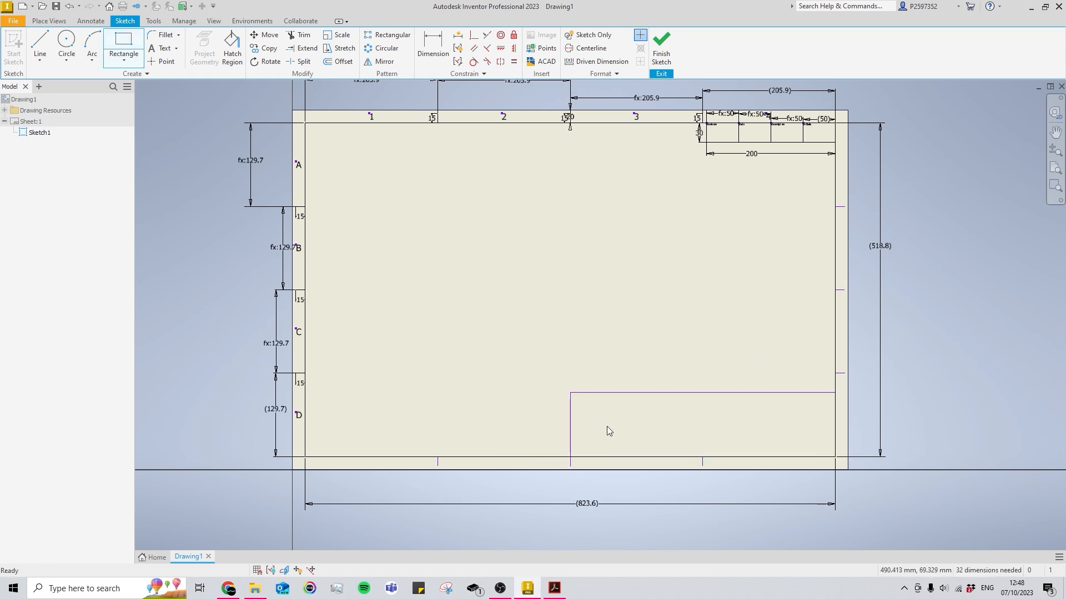
Draw a 100 by 50 mm rectangle in the title block's upper-left corner and delete its width dimension
right_click(607, 426)
click(633, 413)
click(570, 392)
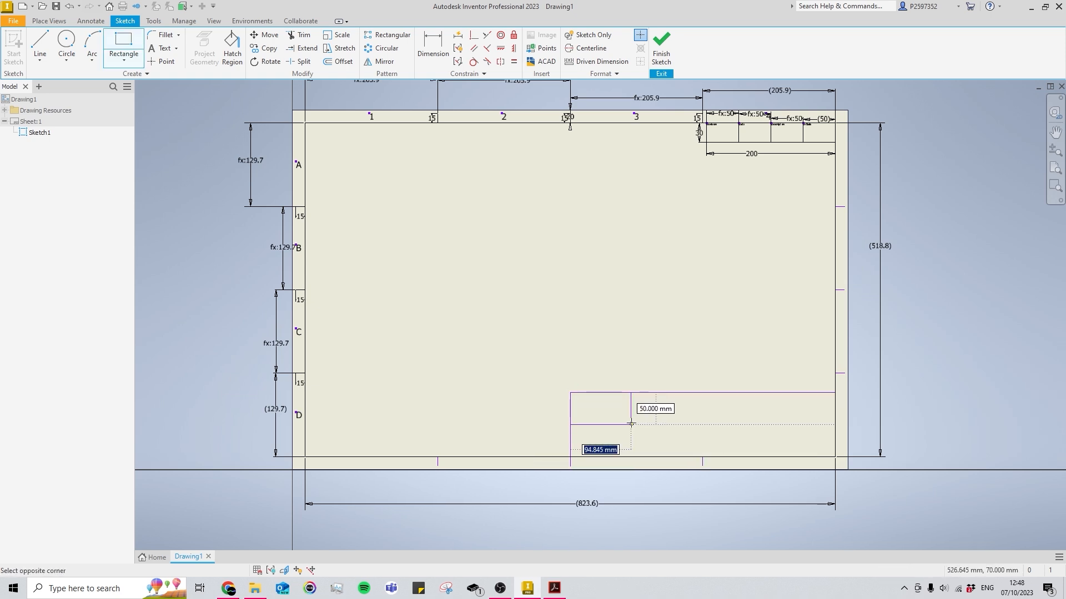
text(100)
key(Return)
key(Escape)
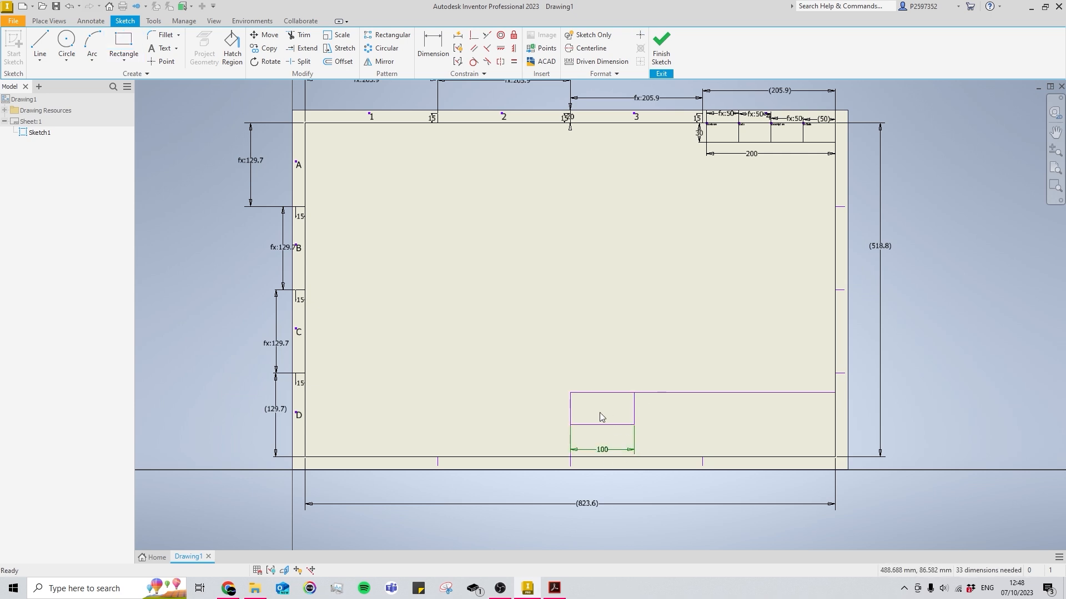
key(Delete)
middle_drag(594, 427, 594, 429)
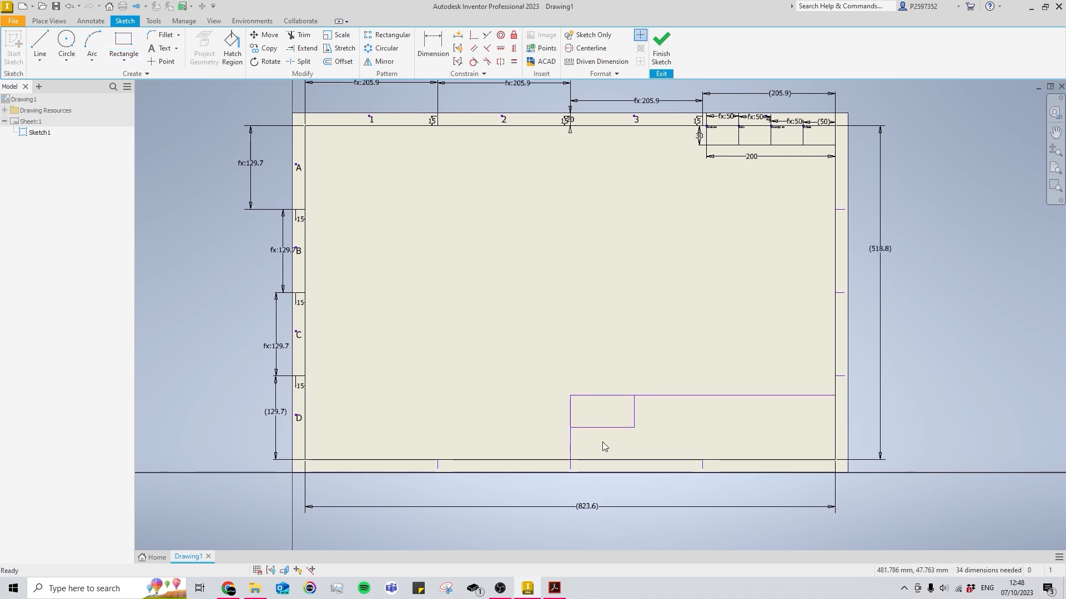
Draw a matching rectangle directly below the first cell, reaching down to the title block's bottom-left corner
right_click(605, 447)
click(633, 428)
click(634, 428)
click(570, 459)
key(Escape)
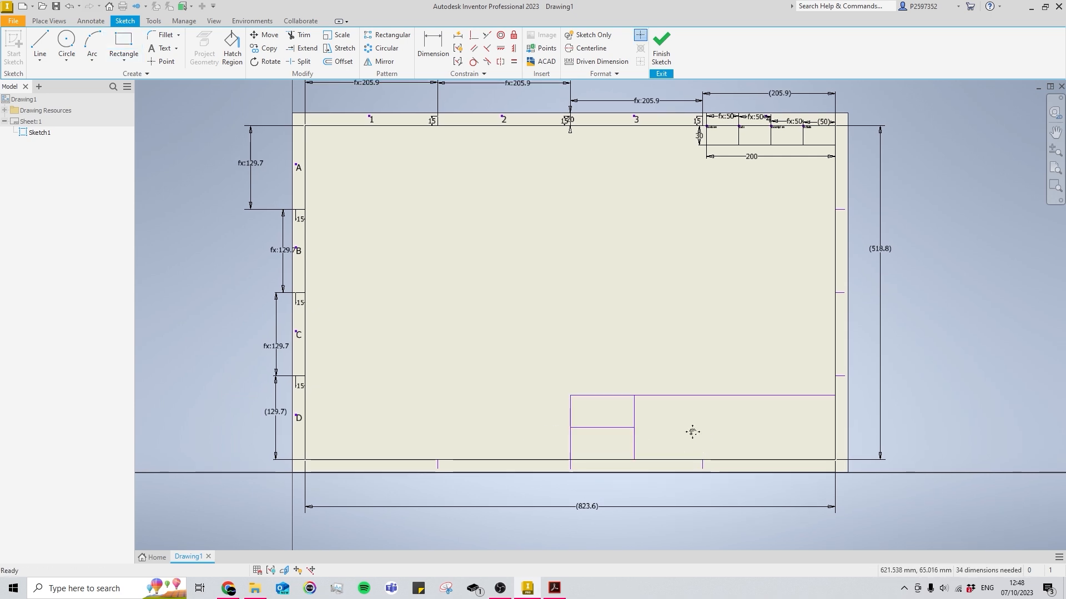
Draw a full-height rectangle beside the two stacked cells, ending in line with the third bottom zone mark
right_click(625, 418)
click(714, 464)
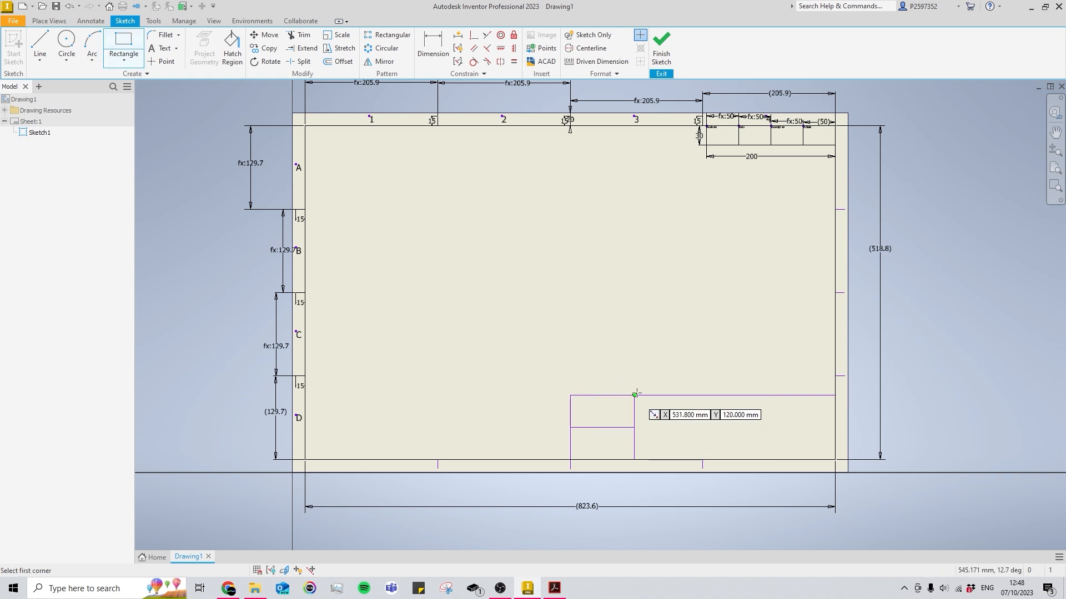
click(635, 394)
click(702, 460)
middle_drag(724, 402, 669, 402)
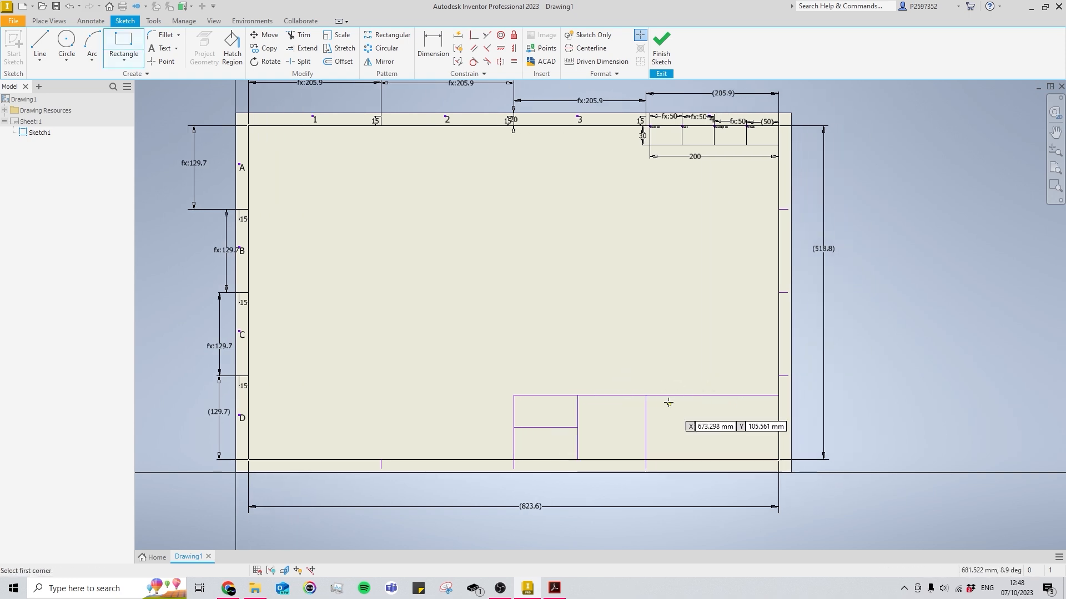
Draw a 100 by 50 mm rectangle in the title block's upper half, adjoining the full-height cell
click(646, 396)
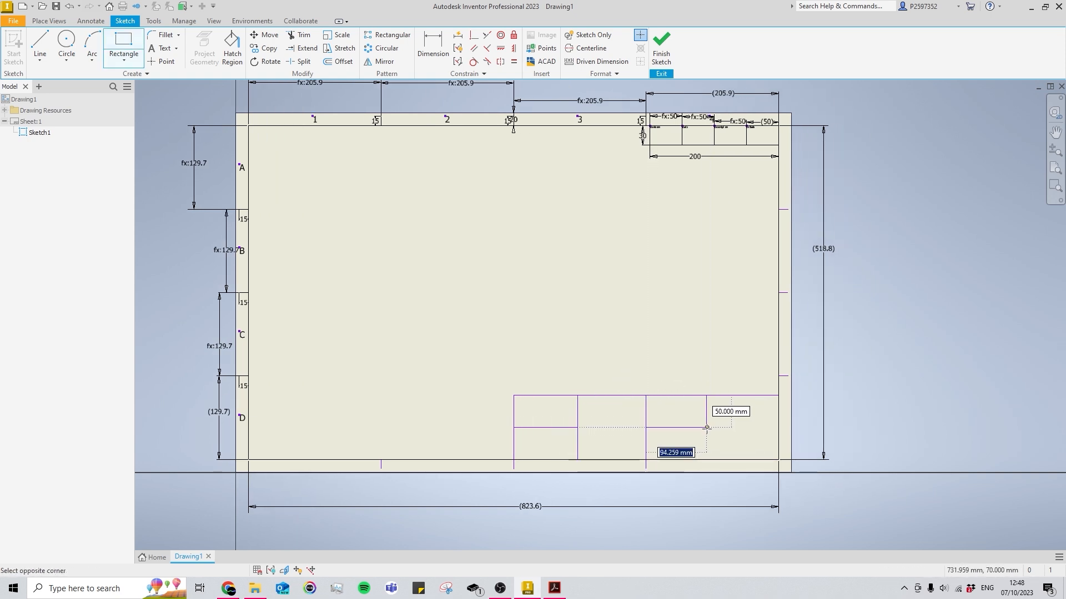
text(1)
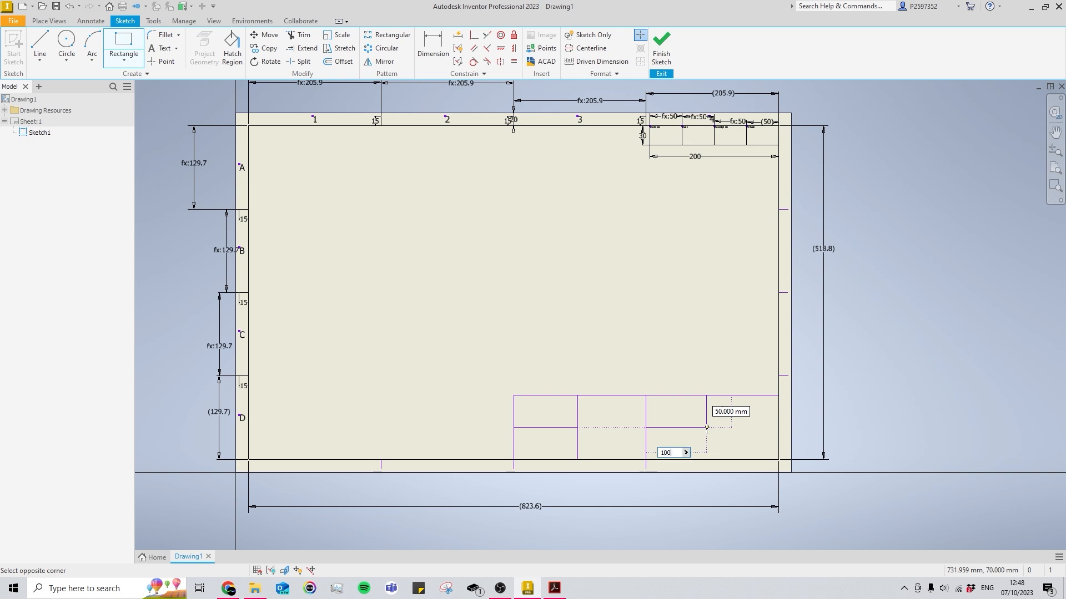
text(00)
key(Return)
Draw a second 100 by 50 mm rectangle directly below it, down to the bottom border line
right_click(746, 425)
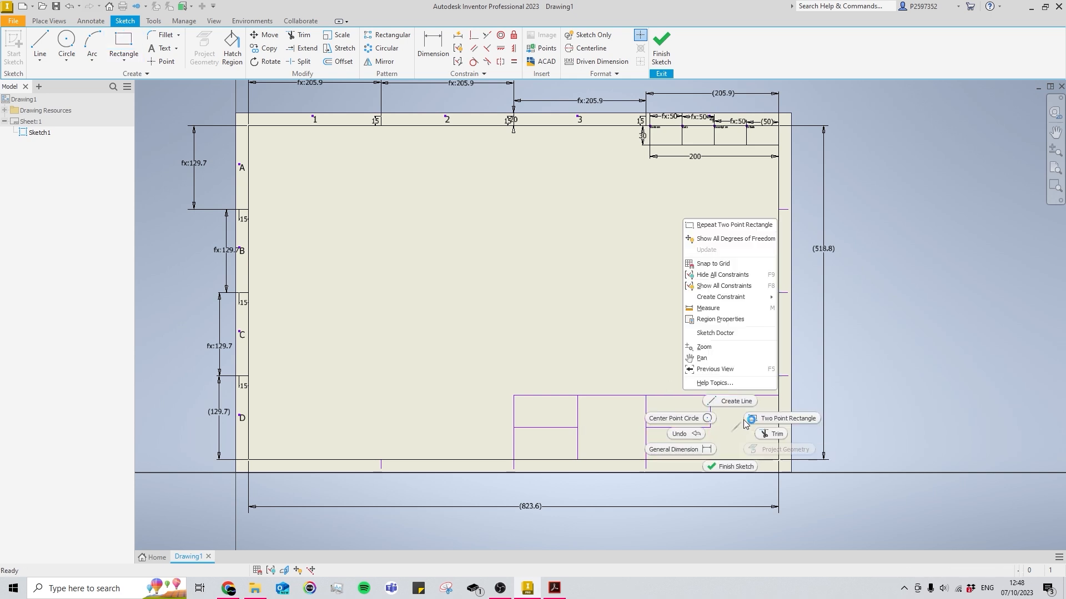
click(749, 420)
click(710, 428)
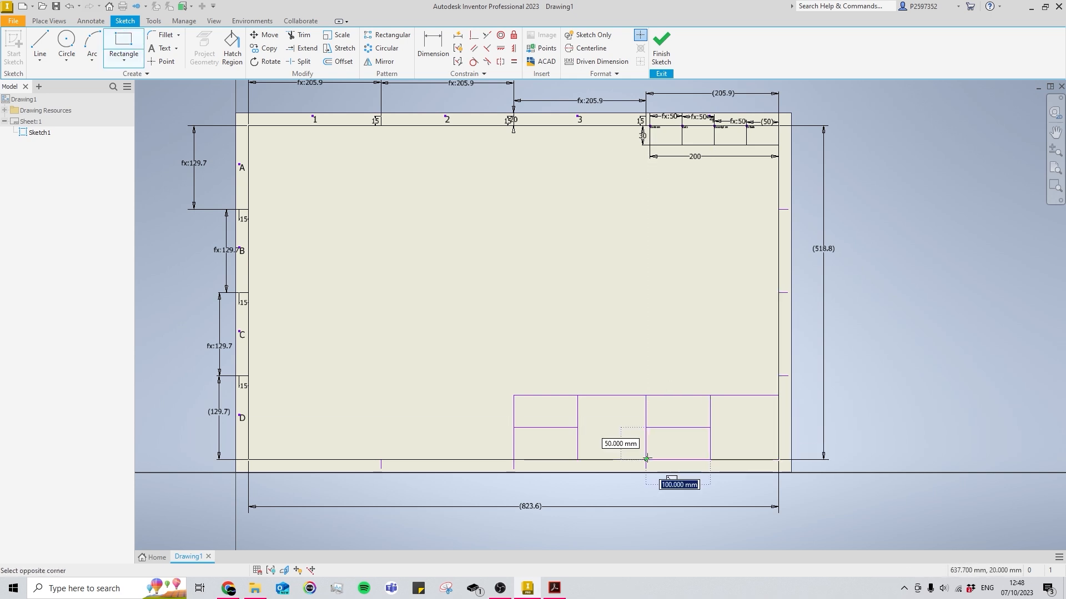
click(646, 460)
key(Escape)
mouse_move(753, 431)
middle_down()
mouse_move(687, 442)
mouse_move(703, 426)
middle_up()
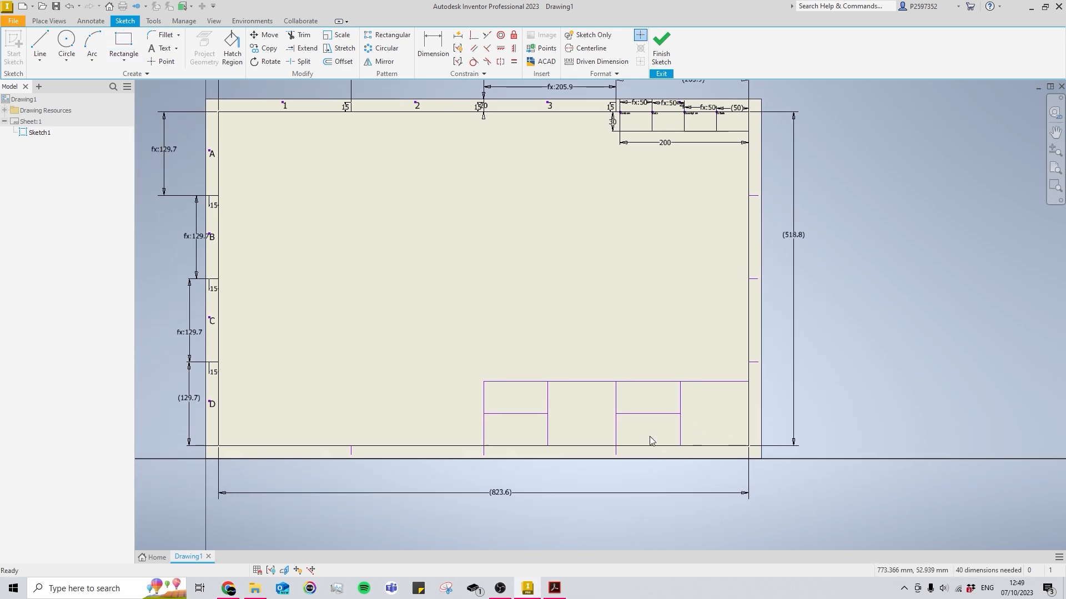
Draw a 50 mm high rectangle filling the upper half of the title block's last column up to the right border
scroll(651, 440, up, 1)
right_click(767, 402)
click(733, 376)
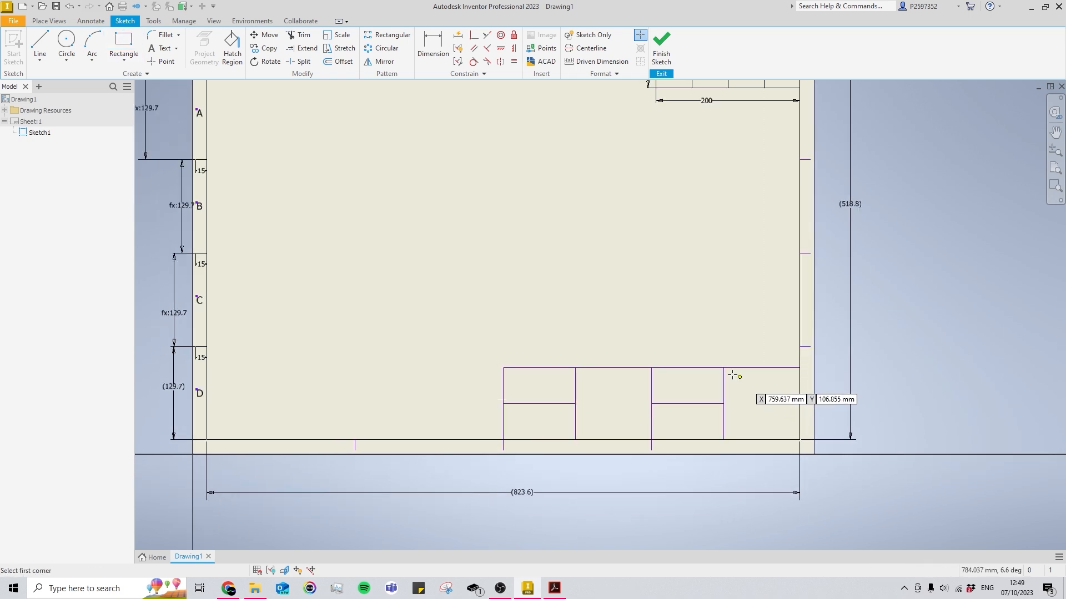
click(724, 368)
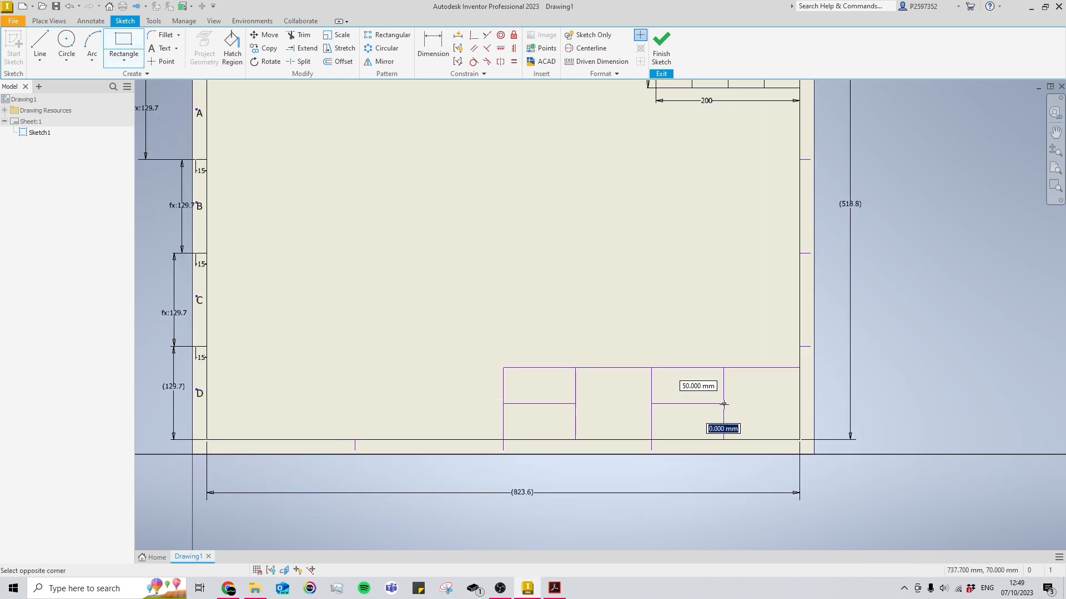
click(799, 404)
key(Escape)
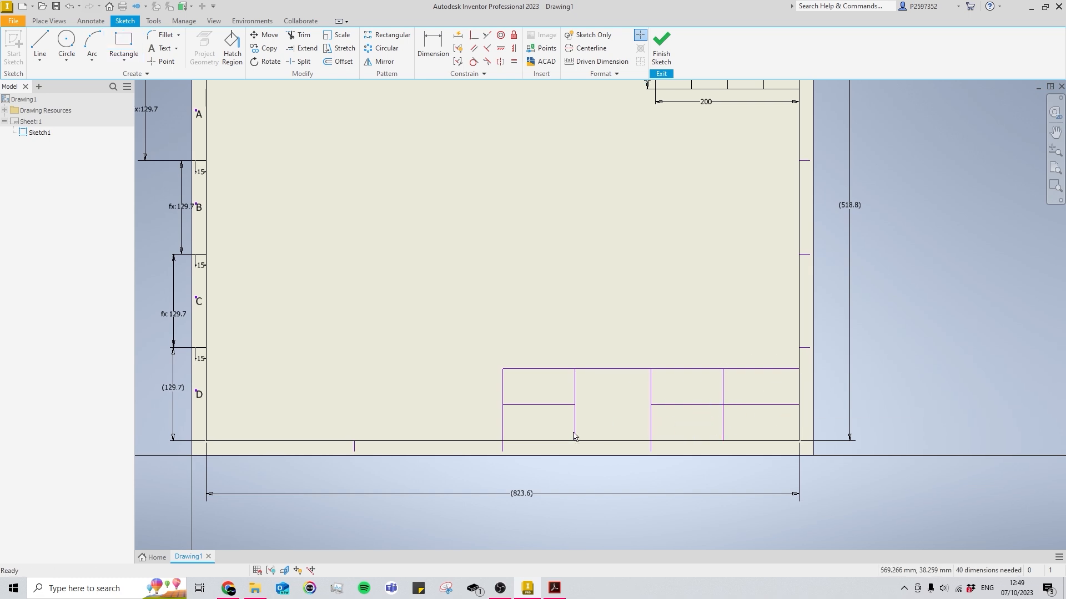
Dimension the title block's overall width and set it to 500 mm
middle_drag(511, 446, 613, 445)
middle_drag(739, 367, 672, 398)
key(d)
click(672, 400)
click(671, 377)
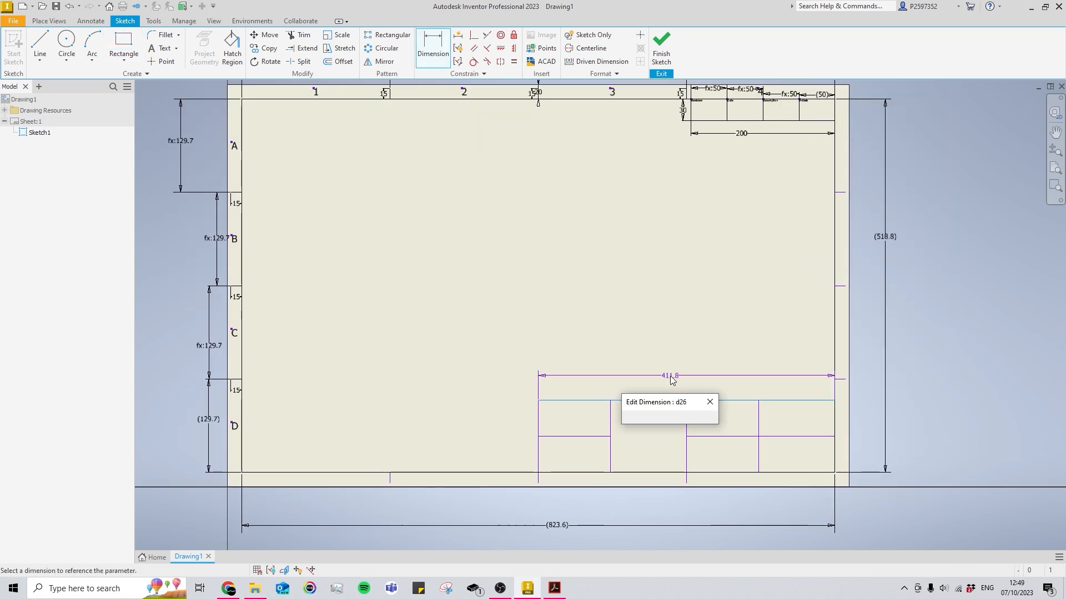
key(Escape)
key(Escape)
double_click(670, 379)
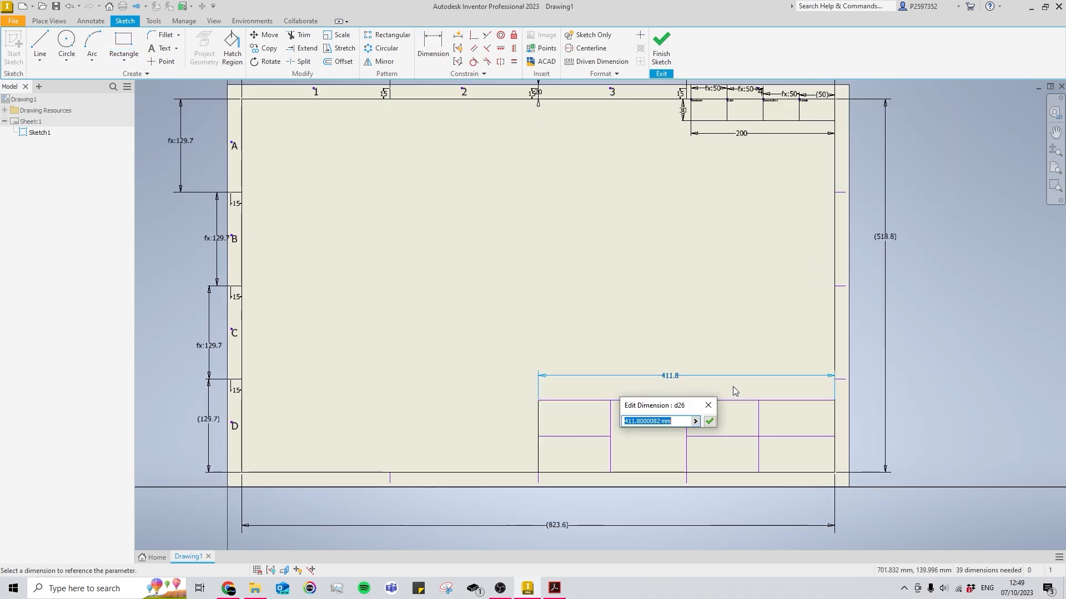
text(500)
key(Return)
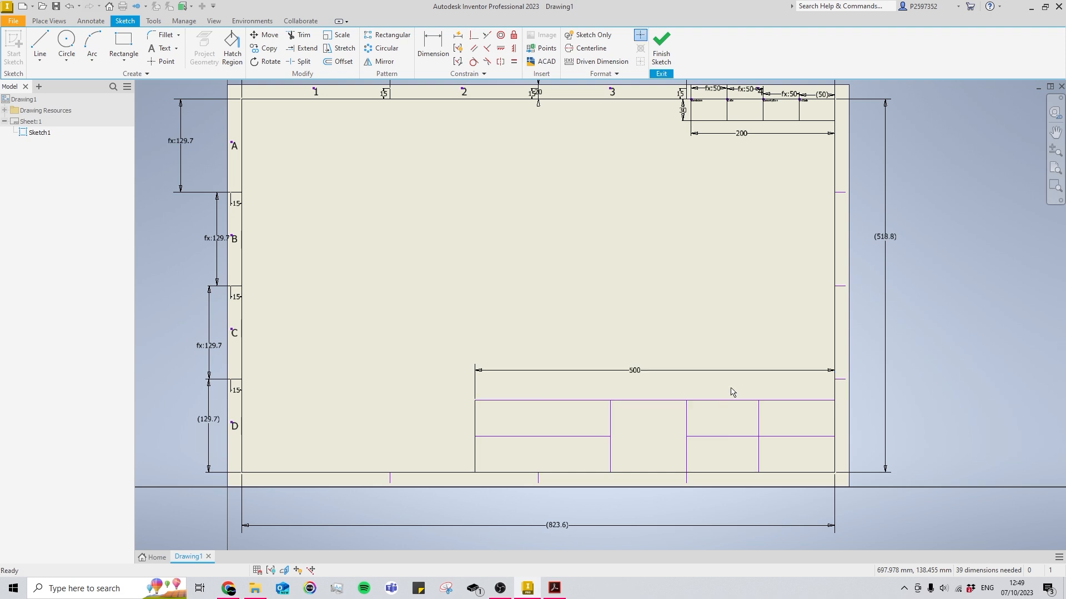
Dimension the width of the title block's first column and set it to 100 mm
key(d)
click(610, 420)
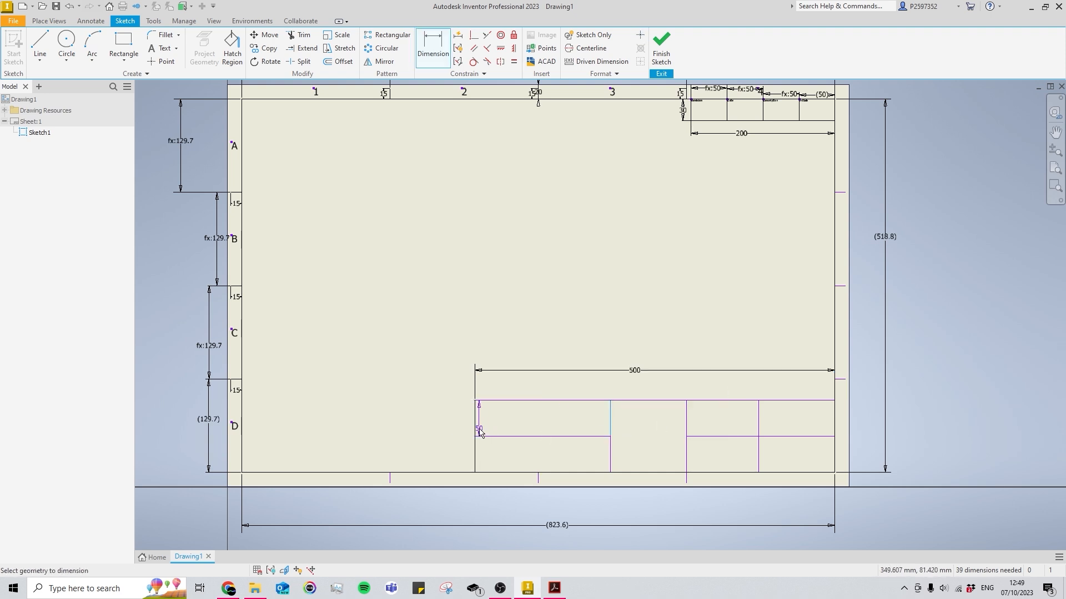
click(475, 428)
click(513, 421)
click(514, 422)
text(100)
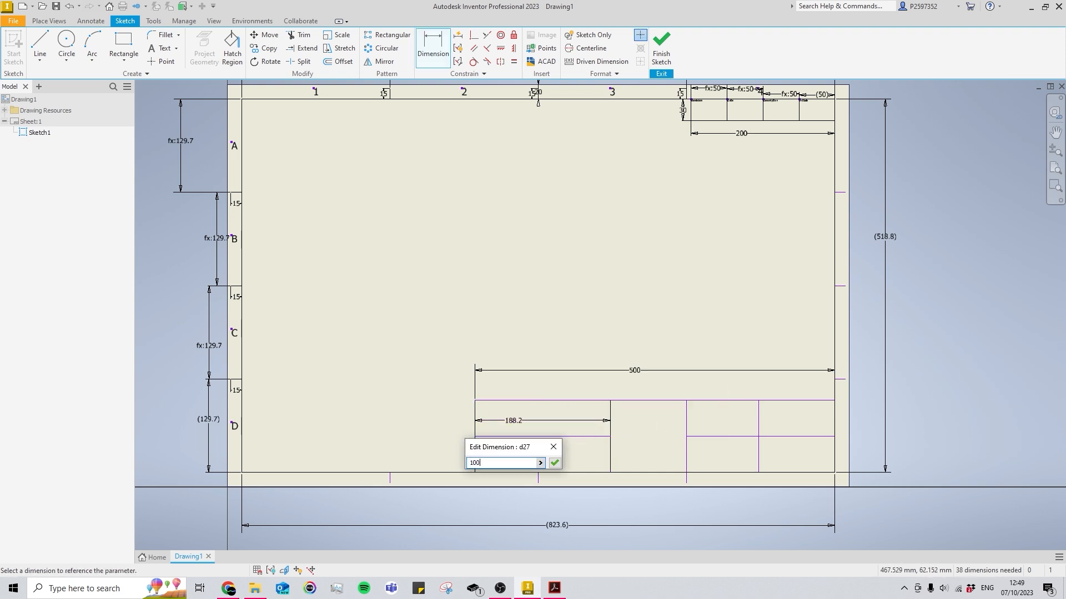
key(Return)
key(Escape)
middle_drag(755, 437, 699, 436)
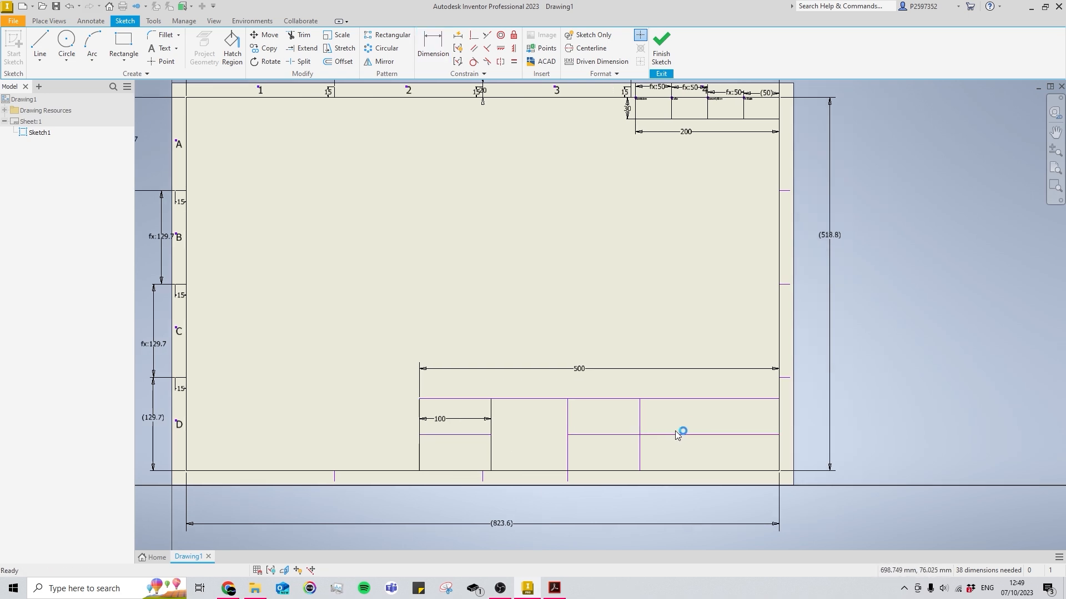
Replace the last column's horizontal divider with a lower line running from the column's left edge to the right border
drag(675, 436, 677, 448)
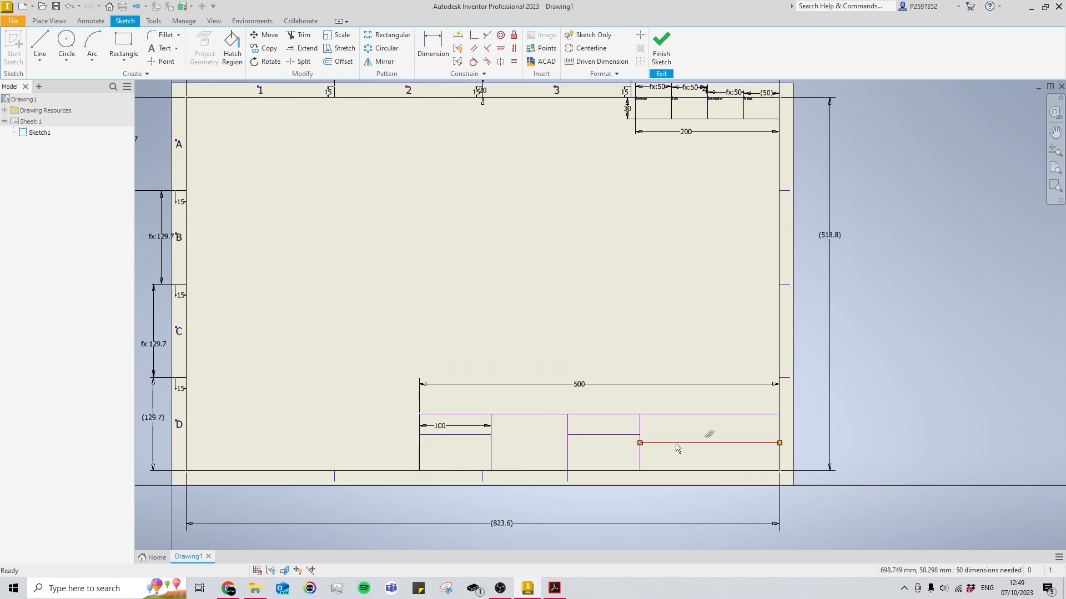
key(l)
click(640, 444)
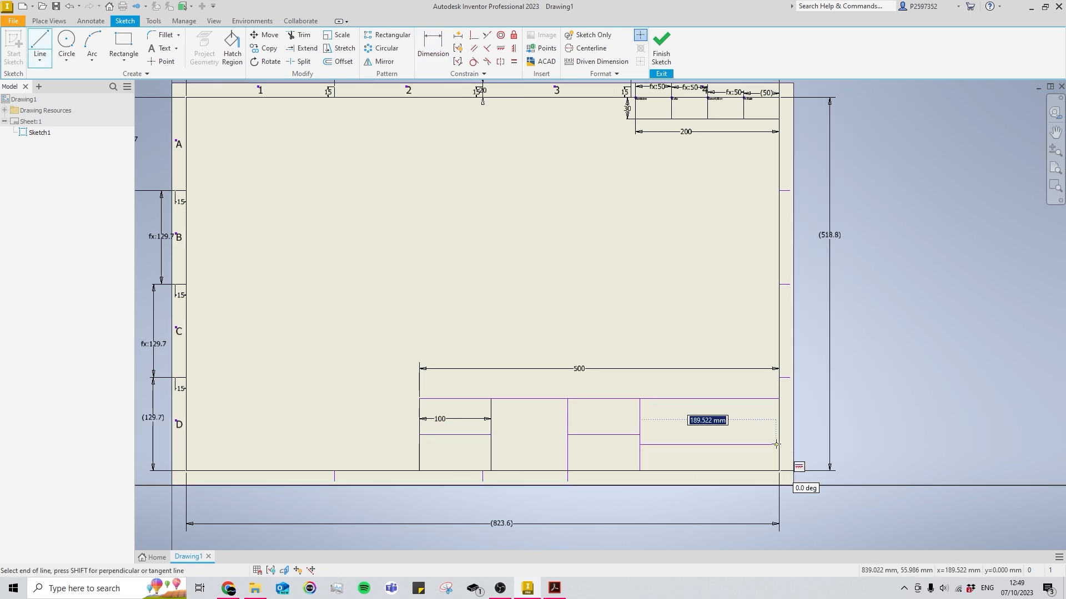
click(779, 444)
Dimension the new divider 70 mm below the title block's top edge
key(d)
click(765, 444)
click(764, 399)
click(810, 417)
text(70)
key(Return)
key(Escape)
middle_drag(766, 455, 775, 415)
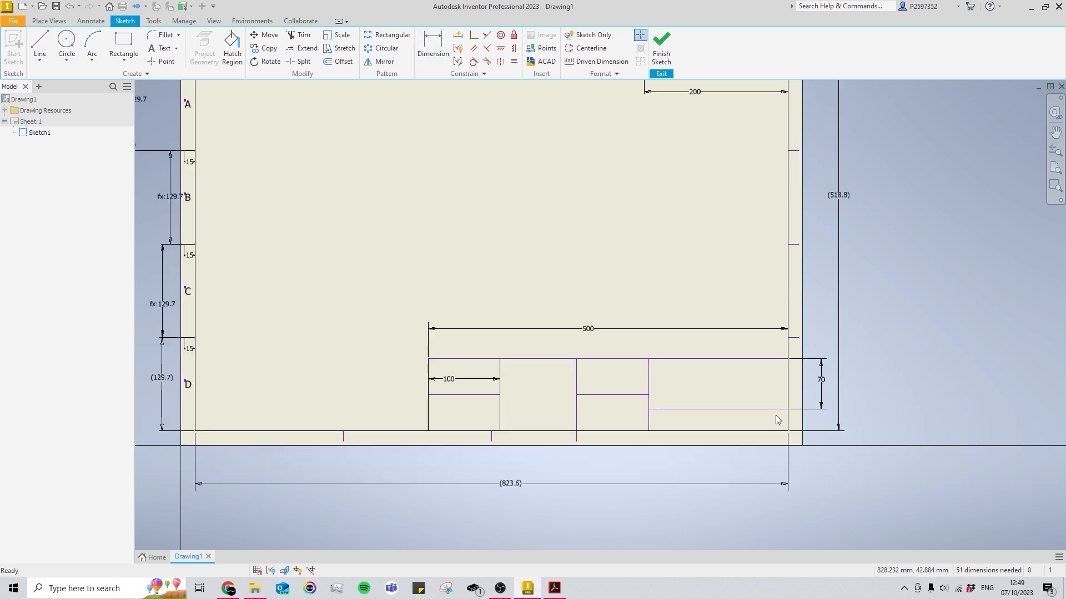
Try to draw lines for a small cell below the divider at the right border
right_drag(764, 415, 762, 402)
click(788, 409)
click(752, 409)
click(752, 431)
key(Escape)
middle_drag(757, 425, 752, 428)
key(ctrl+z)
Draw a vertical line from the last column's divider to the bottom border and dimension it 30 mm from the right border
right_drag(764, 421, 764, 413)
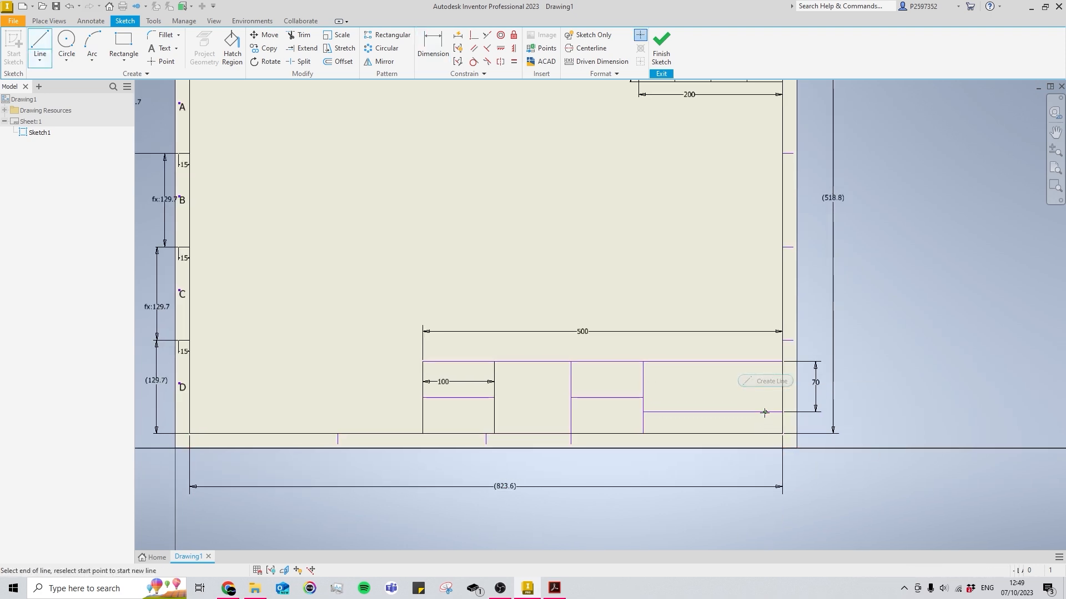
key(Escape)
scroll(765, 413, up, 3)
key(d)
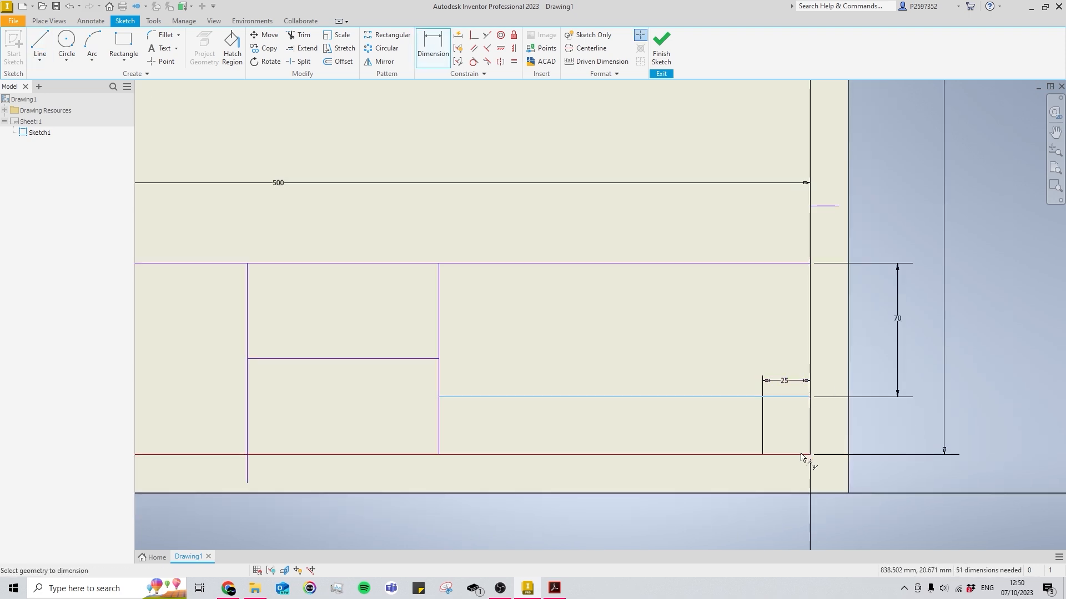
key(Escape)
scroll(808, 431, down, 5)
Draw a 100 by 50 mm rectangle directly above the title block, against the right border
right_drag(749, 323, 820, 350)
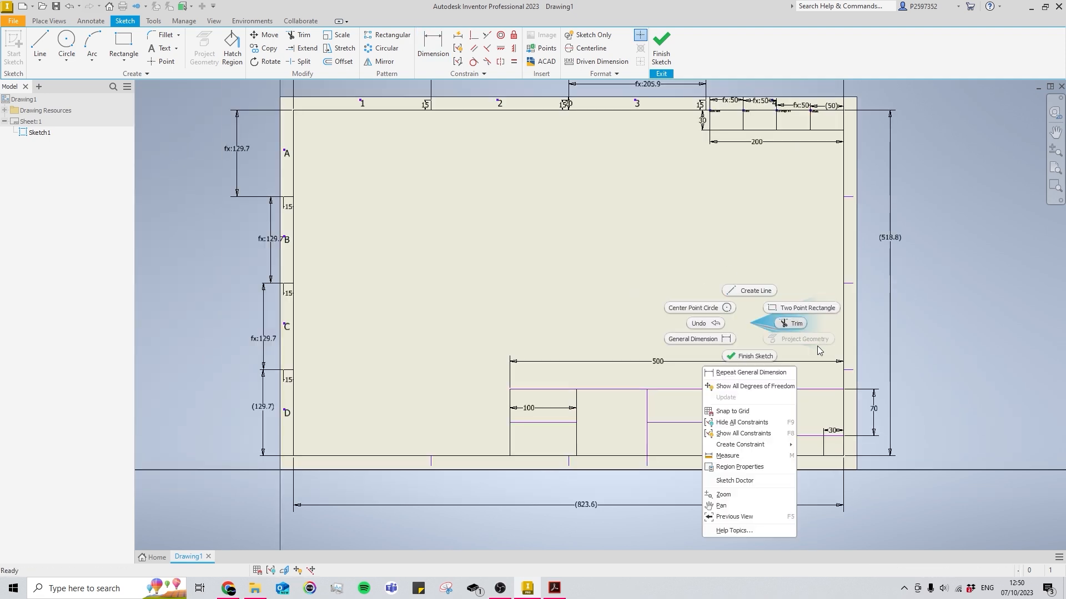
click(807, 309)
click(843, 389)
scroll(825, 383, down, 3)
scroll(828, 383, up, 6)
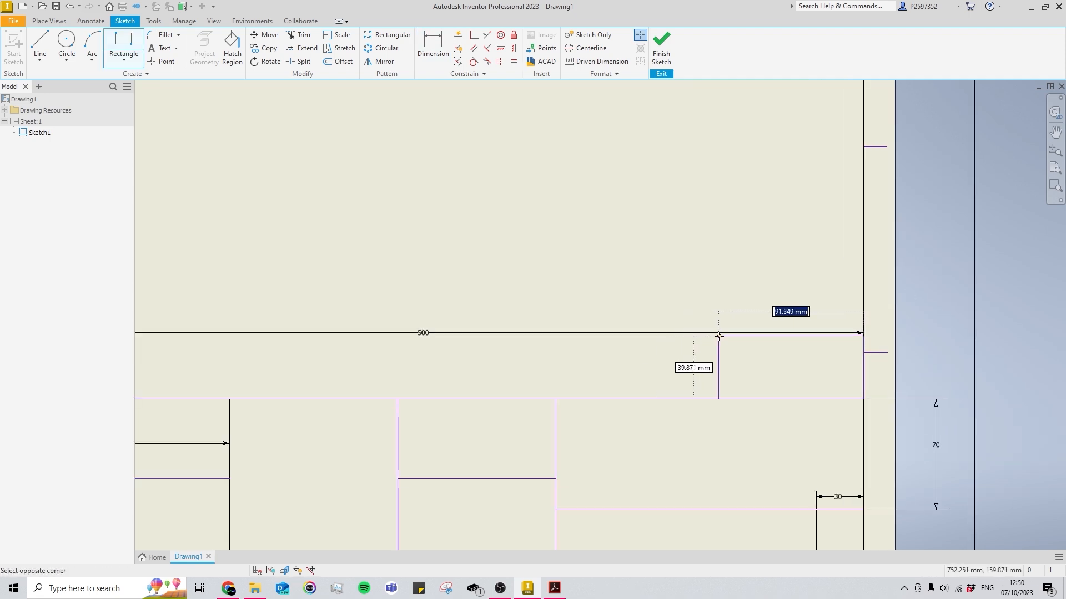
text(100)
key(Tab)
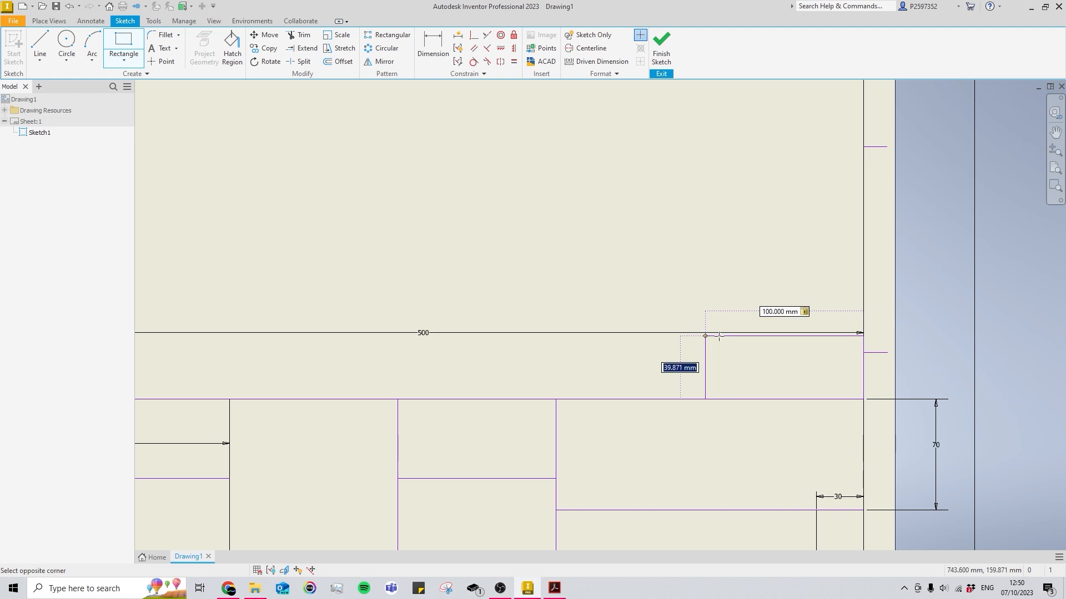
text(50)
key(Return)
scroll(738, 336, down, 3)
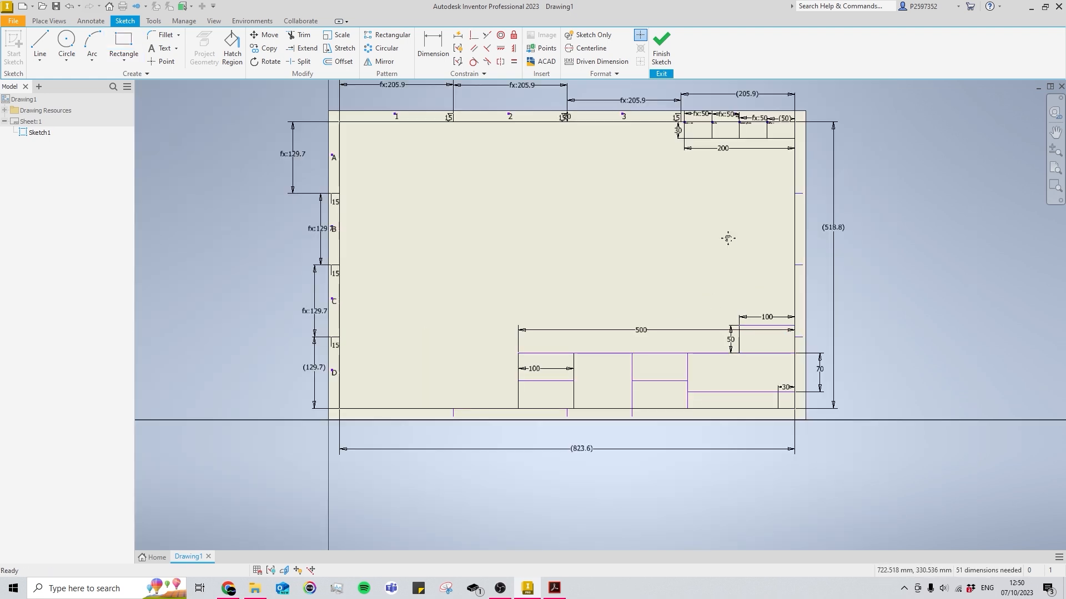
mouse_move(727, 237)
middle_down()
mouse_move(614, 241)
mouse_move(660, 253)
mouse_move(696, 223)
middle_up()
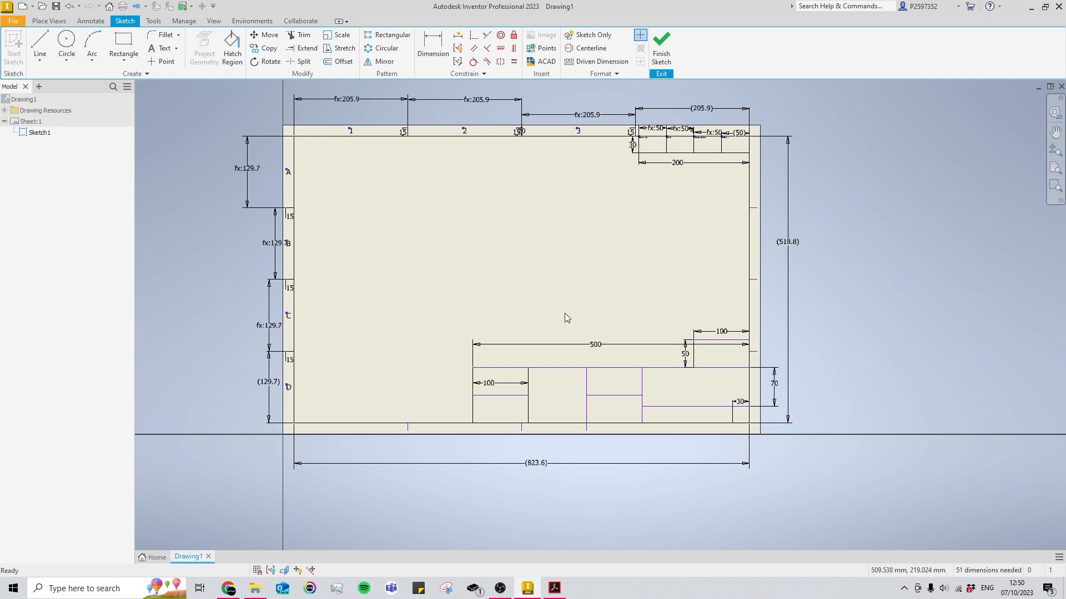
Reposition the first column's 100 mm width dimension above the title block's top edge
drag(486, 386, 490, 362)
middle_drag(541, 380, 590, 383)
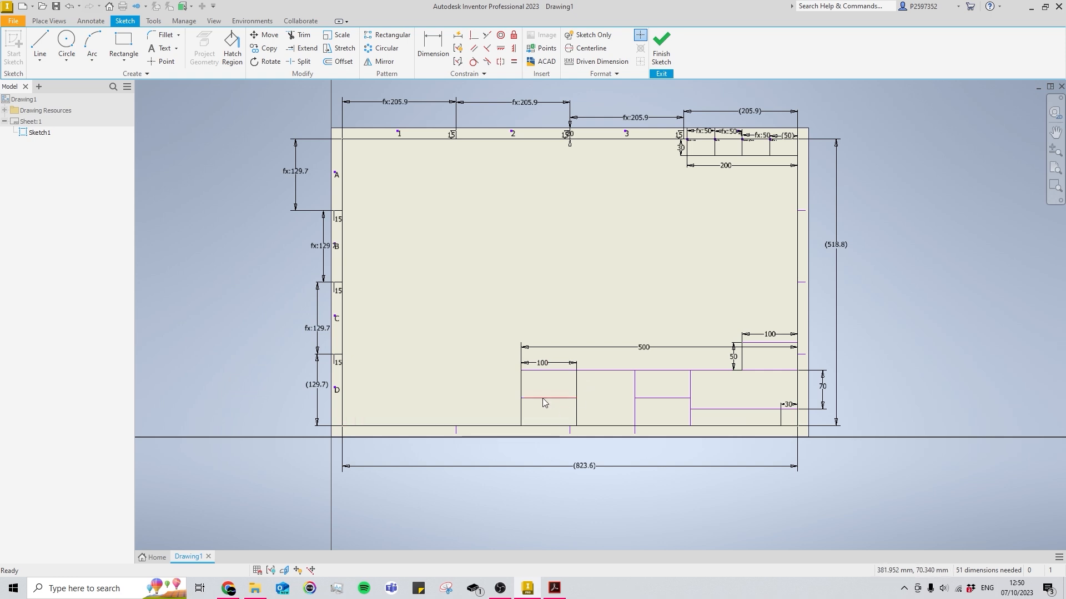
scroll(558, 398, down, 5)
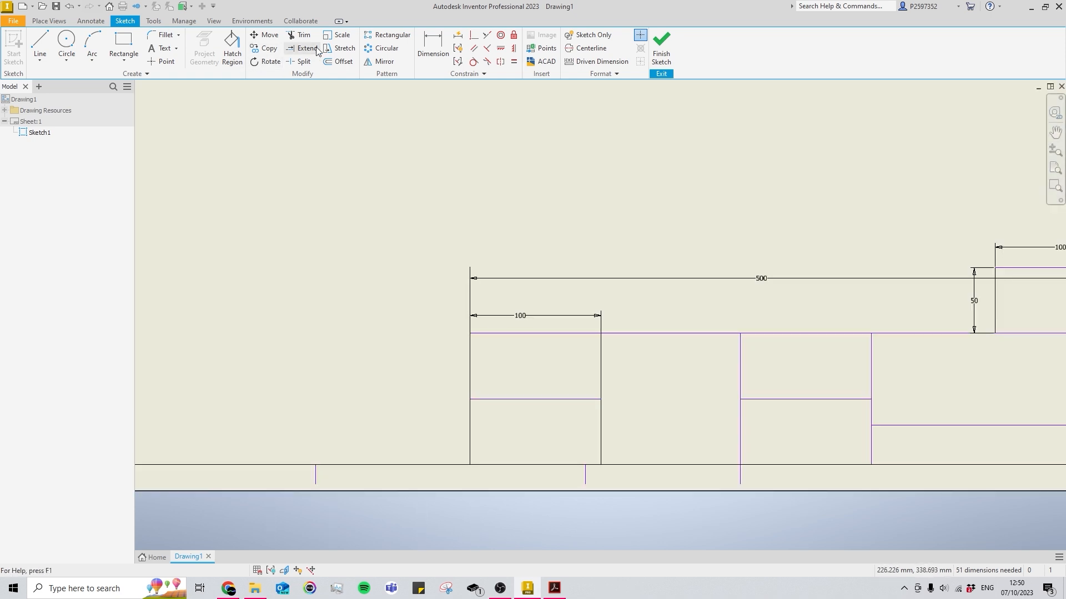
Add the text "Approved By:" in the first column's upper cell and nudge it just inside the cell's upper-left corner
click(164, 48)
scroll(483, 348, up, 3)
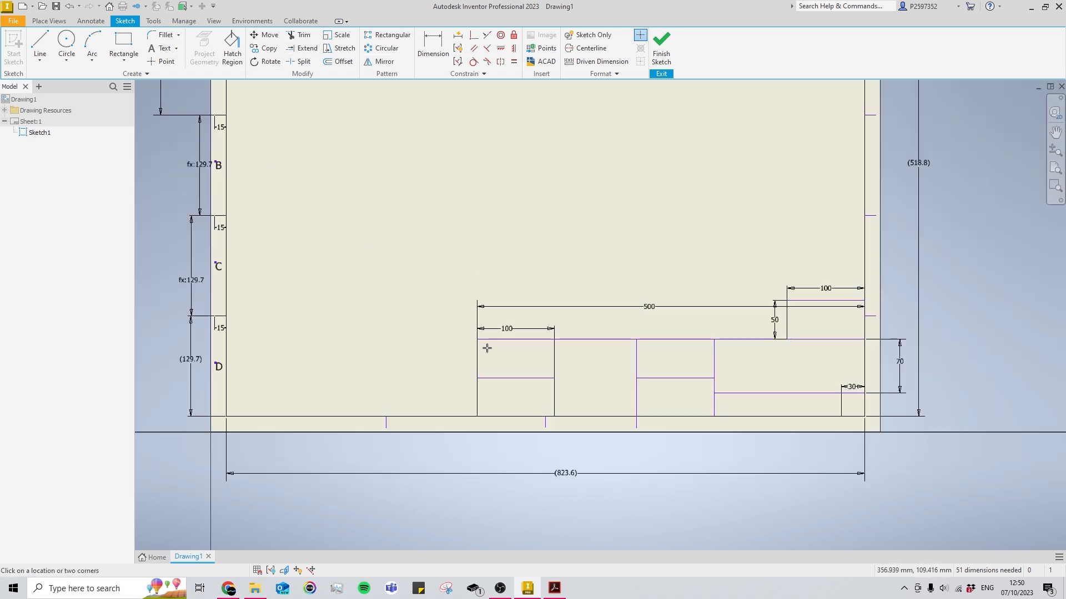
scroll(483, 349, down, 7)
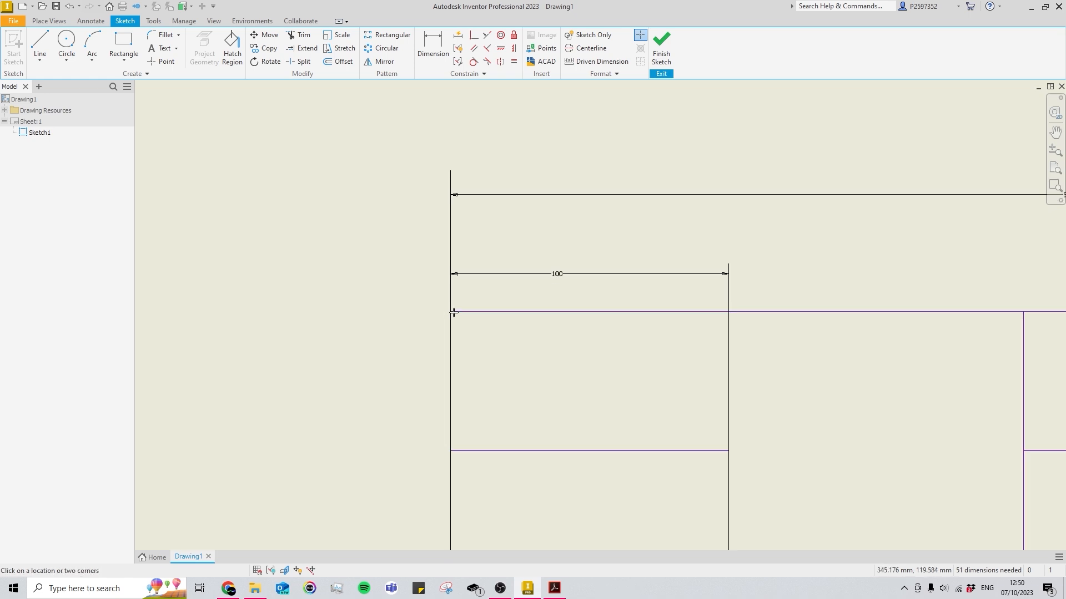
click(549, 366)
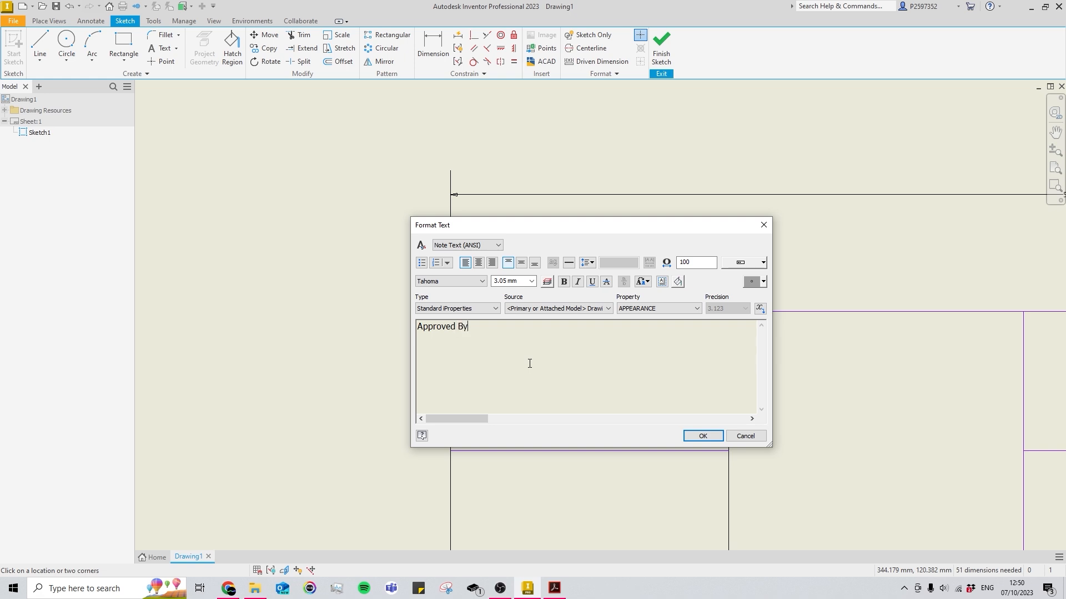
click(703, 437)
scroll(525, 364, down, 5)
key(Escape)
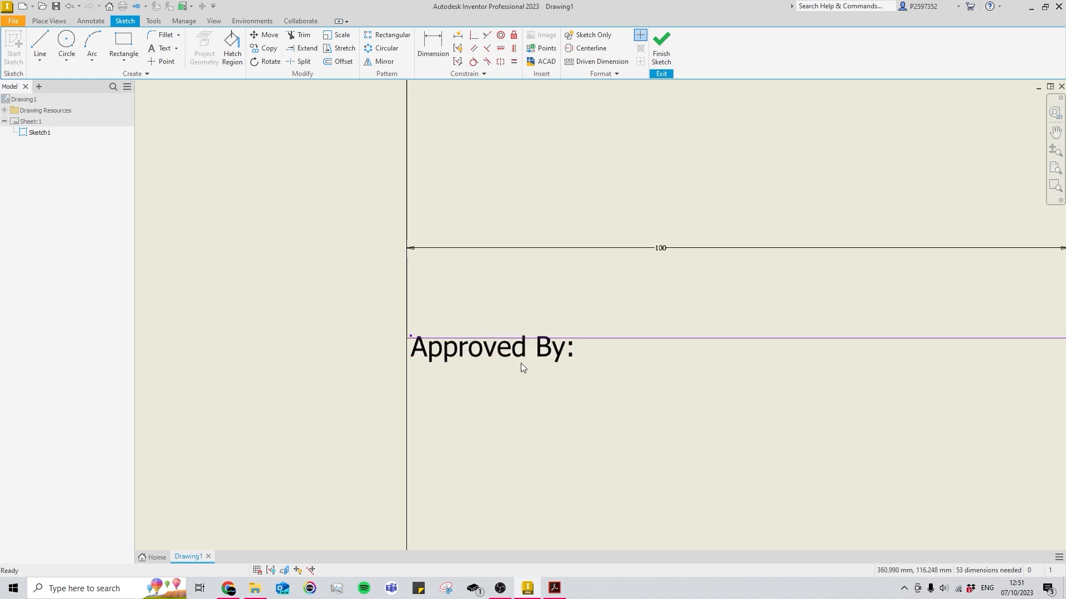
drag(521, 364, 528, 391)
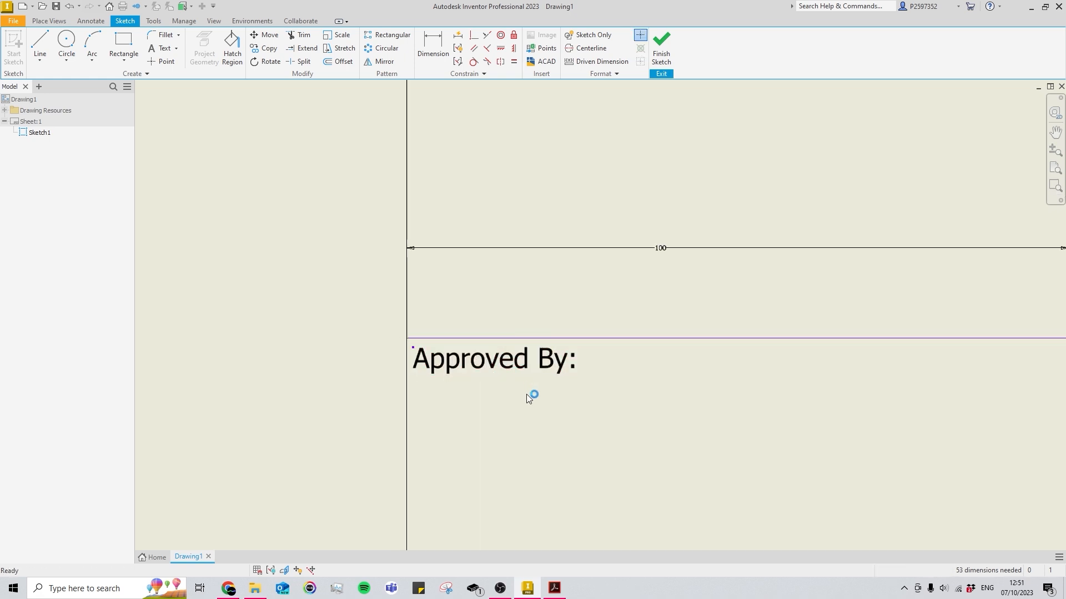
Set the "Approved By:" text height to 5 mm
scroll(414, 340, up, 5)
scroll(416, 340, down, 4)
double_click(411, 337)
key(ctrl+a)
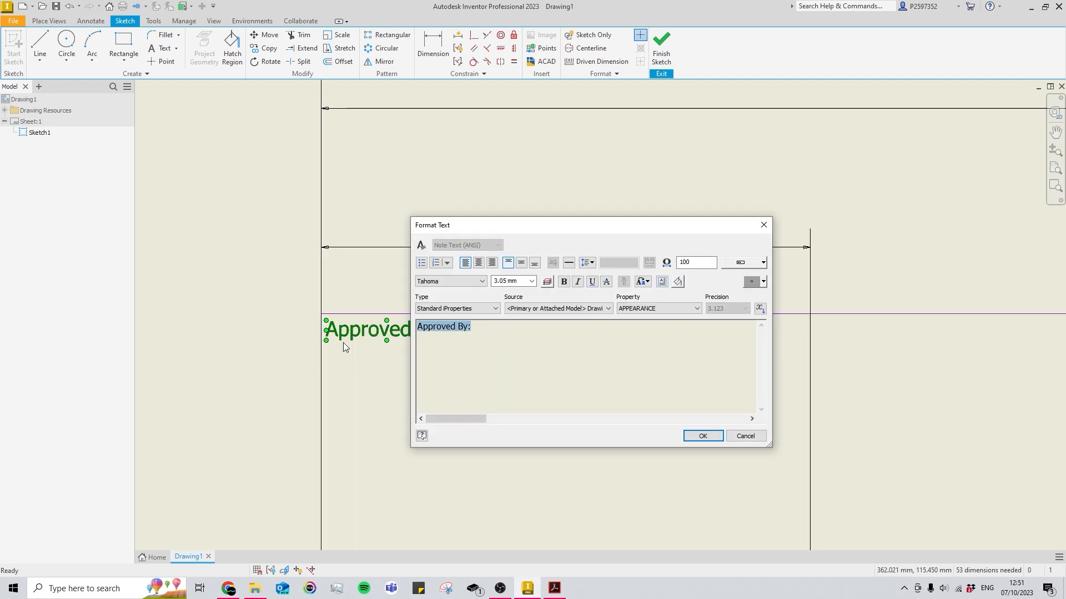
click(520, 283)
text(5)
key(Return)
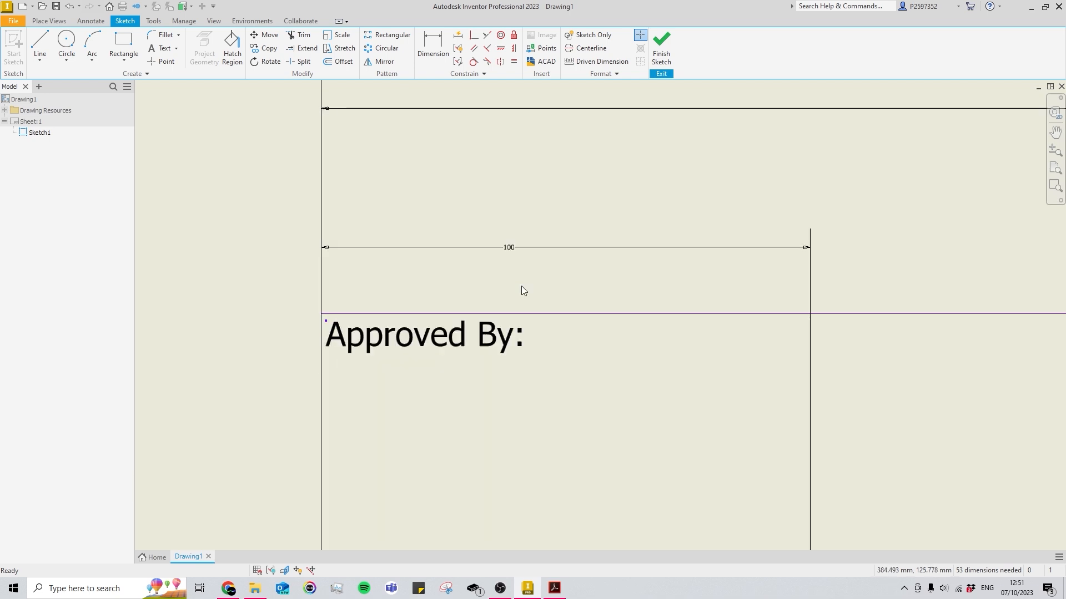
Enlarge the "Approved By:" text to a height of 10 mm
scroll(527, 272, down, 3)
scroll(537, 256, up, 9)
scroll(536, 258, down, 2)
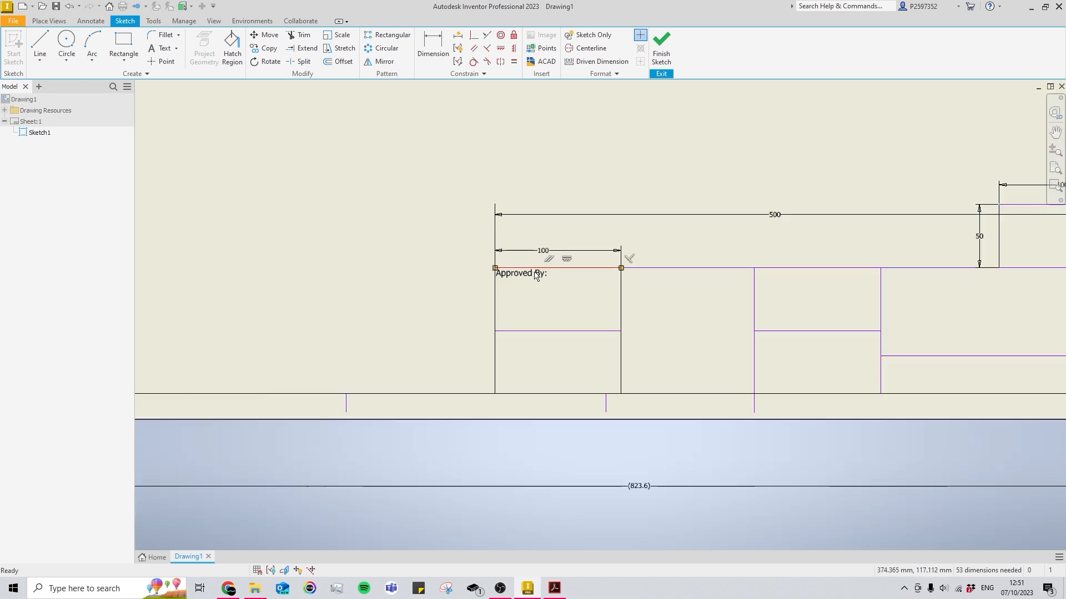
scroll(544, 264, down, 4)
double_click(545, 282)
key(ctrl+a)
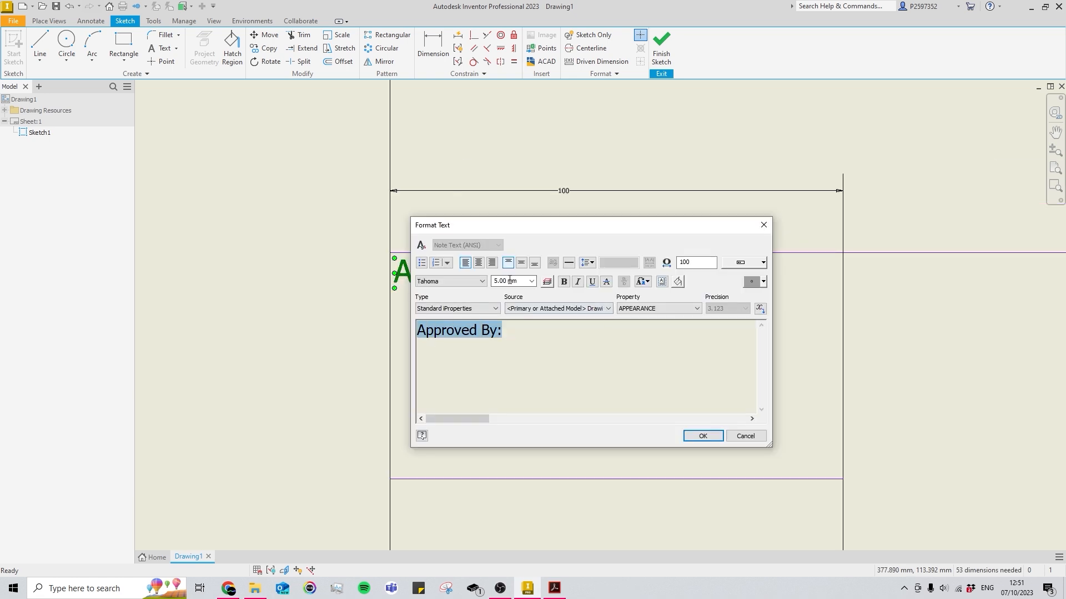
click(514, 280)
text(10)
key(Return)
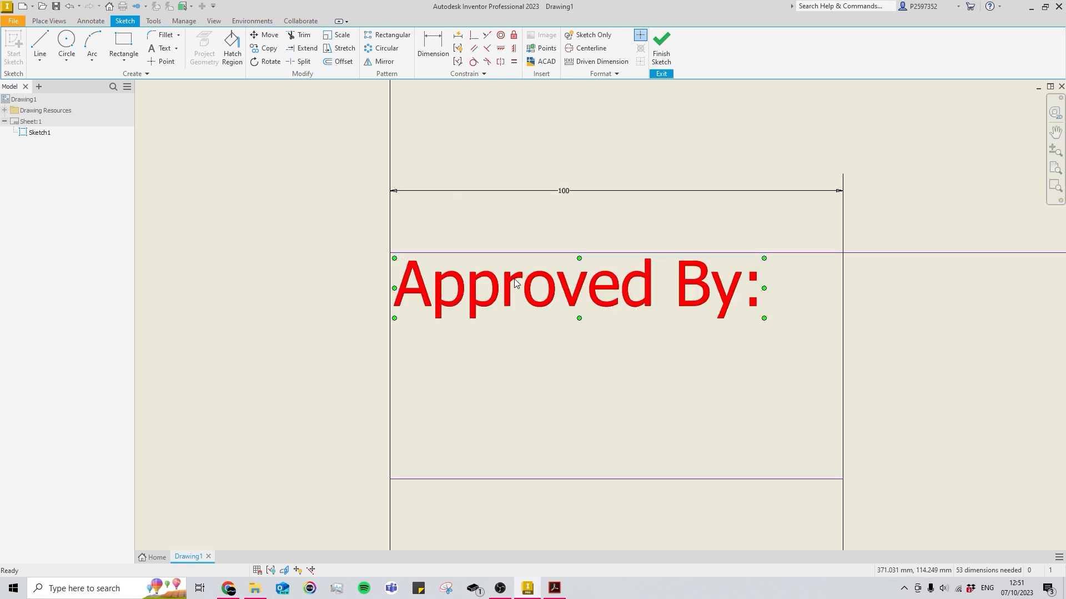
Reduce the "Approved By:" text height to 7.5 mm
scroll(514, 279, up, 7)
scroll(565, 293, down, 3)
double_click(514, 271)
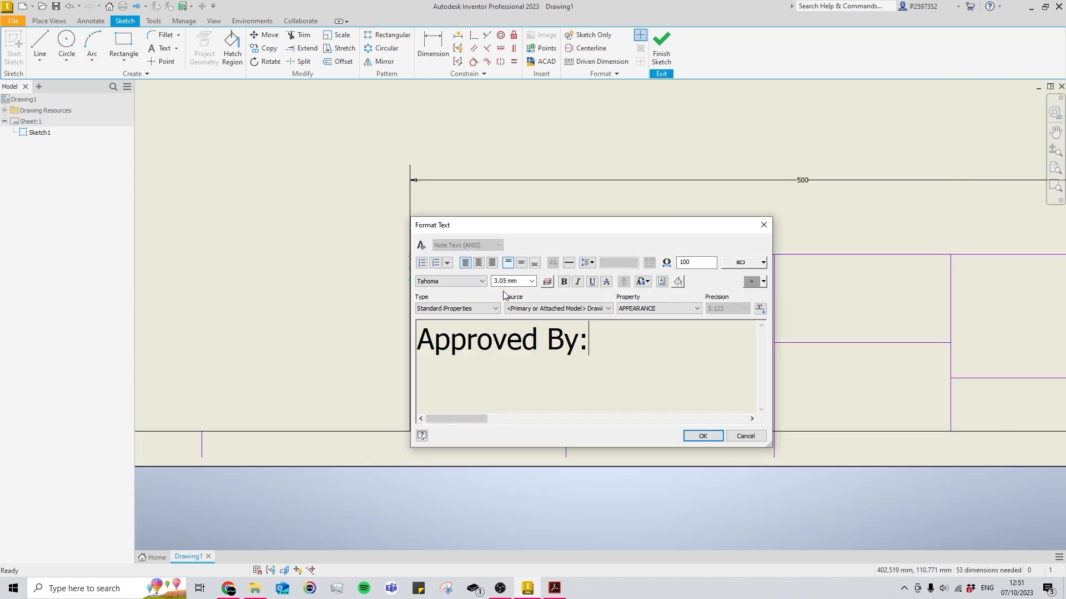
key(ctrl+a)
text(8)
key(Return)
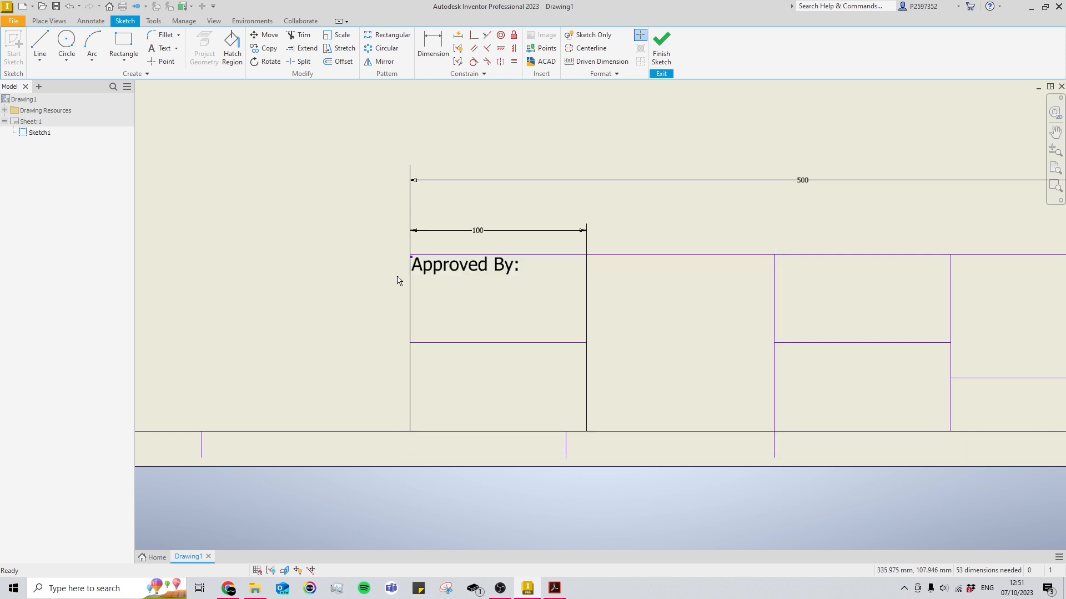
Set the "Approved By:" text height to 6.5 mm
double_click(499, 265)
key(ctrl+a)
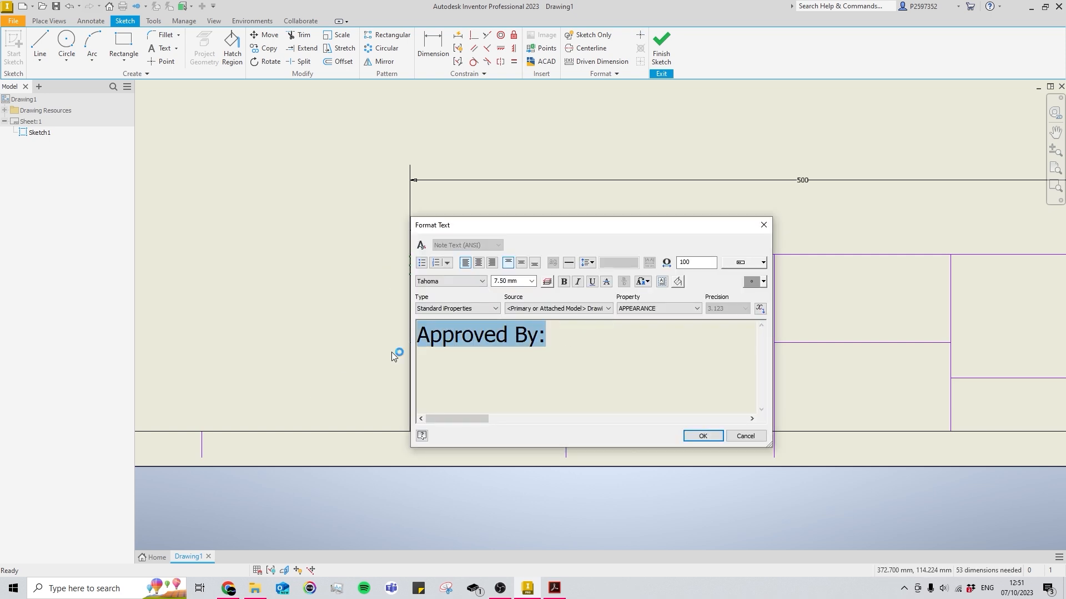
click(523, 282)
text(7)
key(Return)
scroll(398, 279, down, 3)
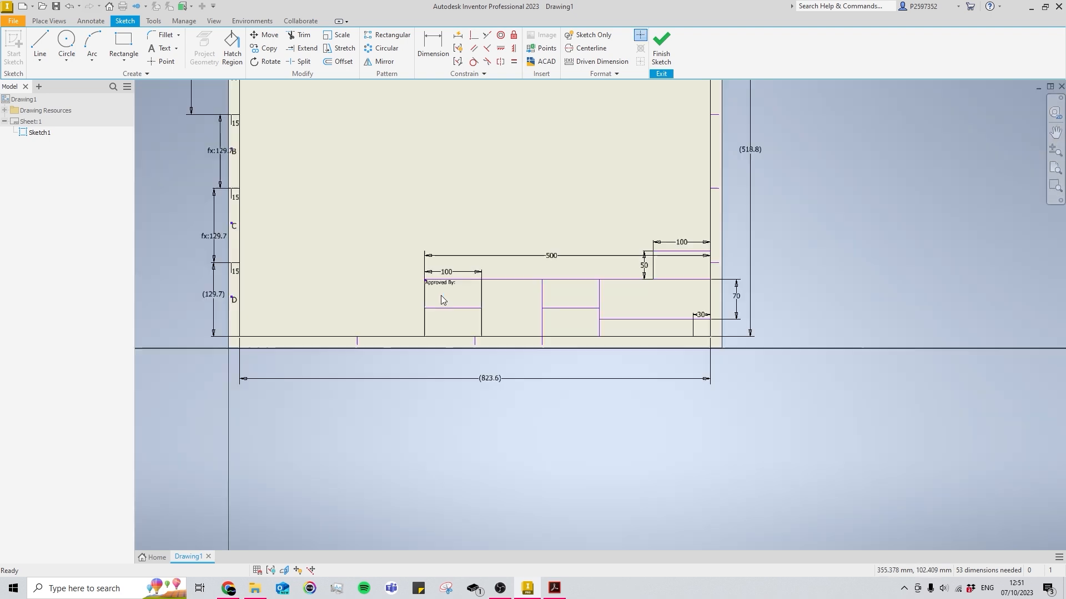
scroll(440, 295, up, 2)
middle_drag(353, 335, 404, 342)
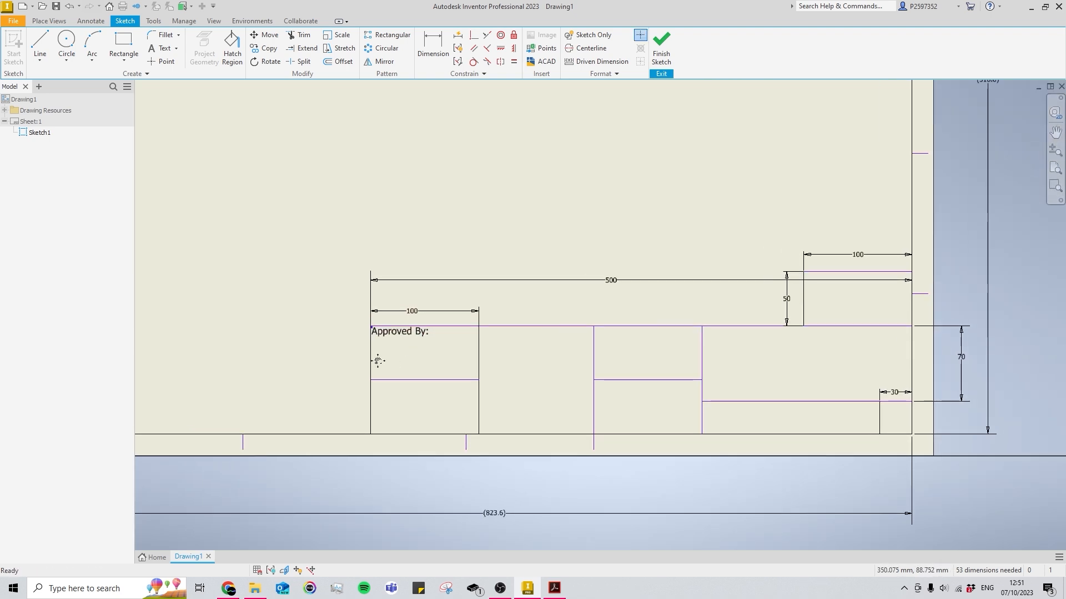
Convert the "Approved By:" label to uppercase
scroll(305, 340, up, 3)
double_click(462, 340)
key(ctrl+a)
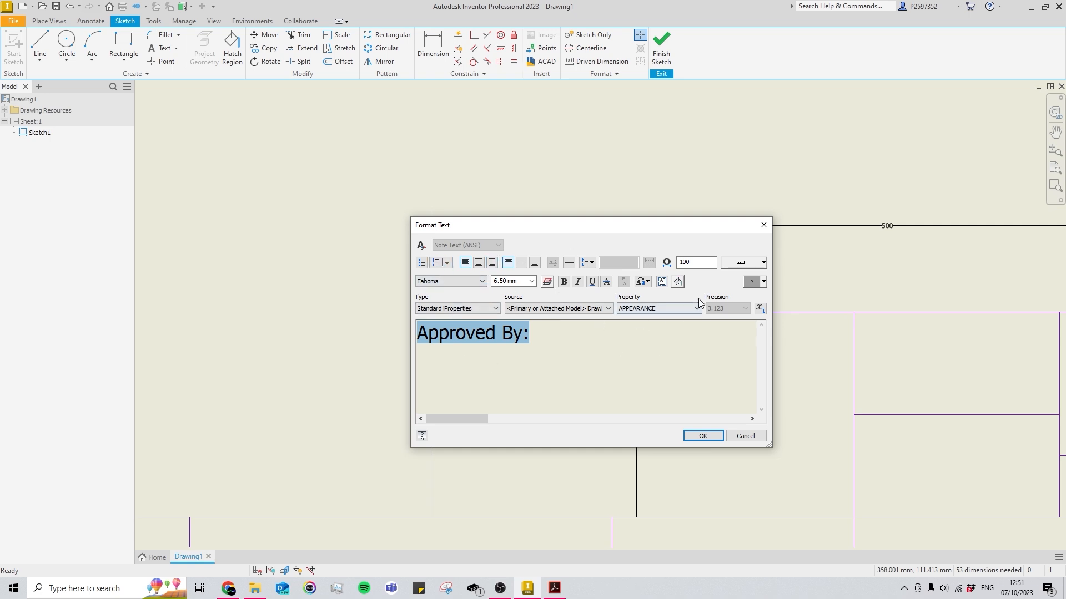
click(645, 282)
click(649, 296)
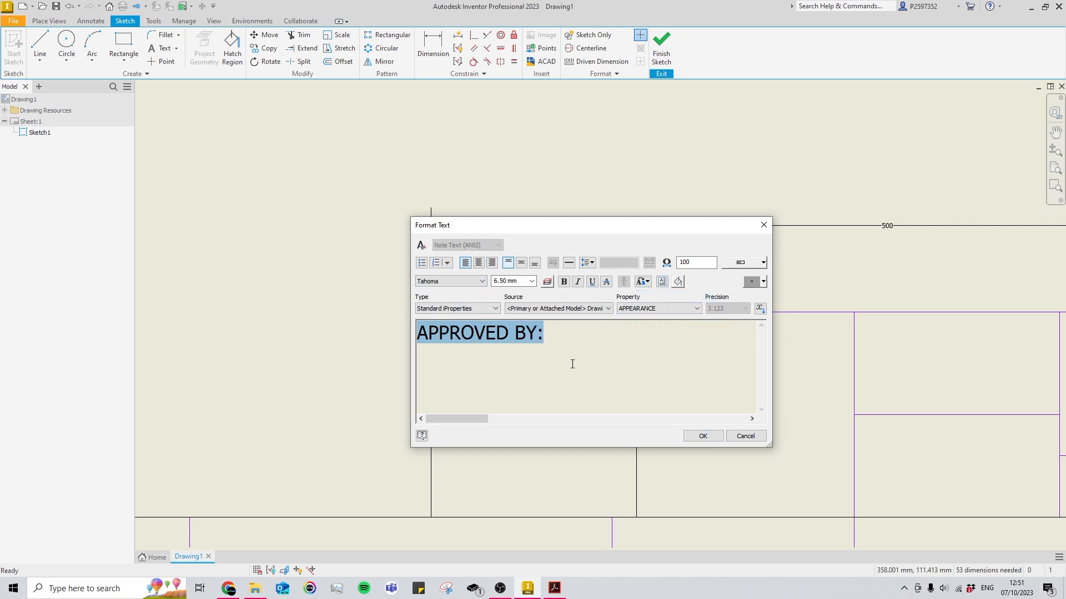
click(702, 437)
scroll(485, 292, up, 2)
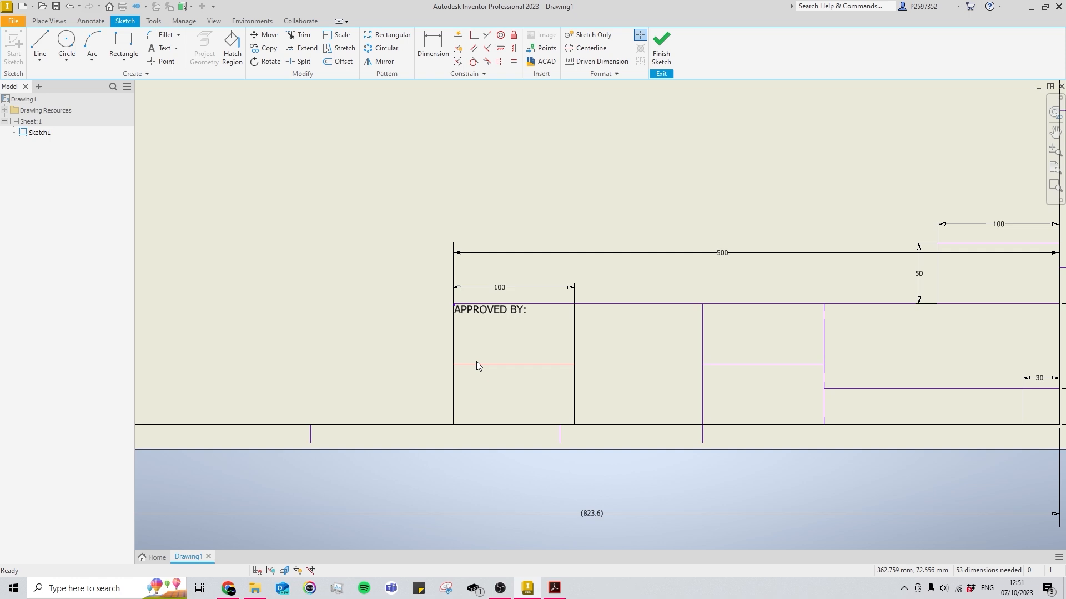
scroll(509, 351, up, 2)
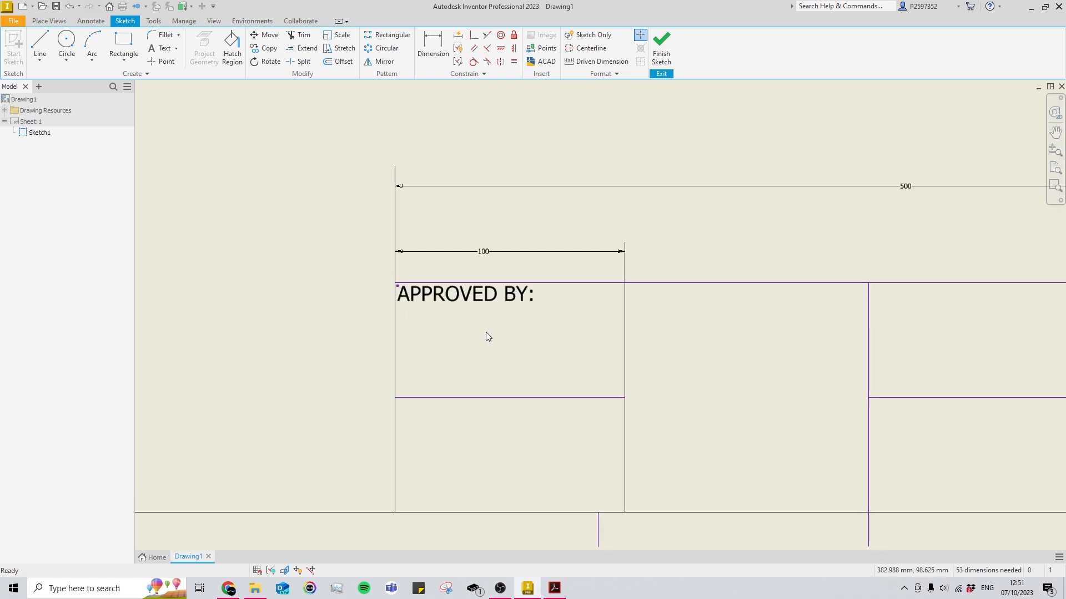
Copy the "APPROVED BY:" label freehand into the first column's lower cell, the second column and both third-column cells
click(264, 48)
scroll(390, 308, up, 3)
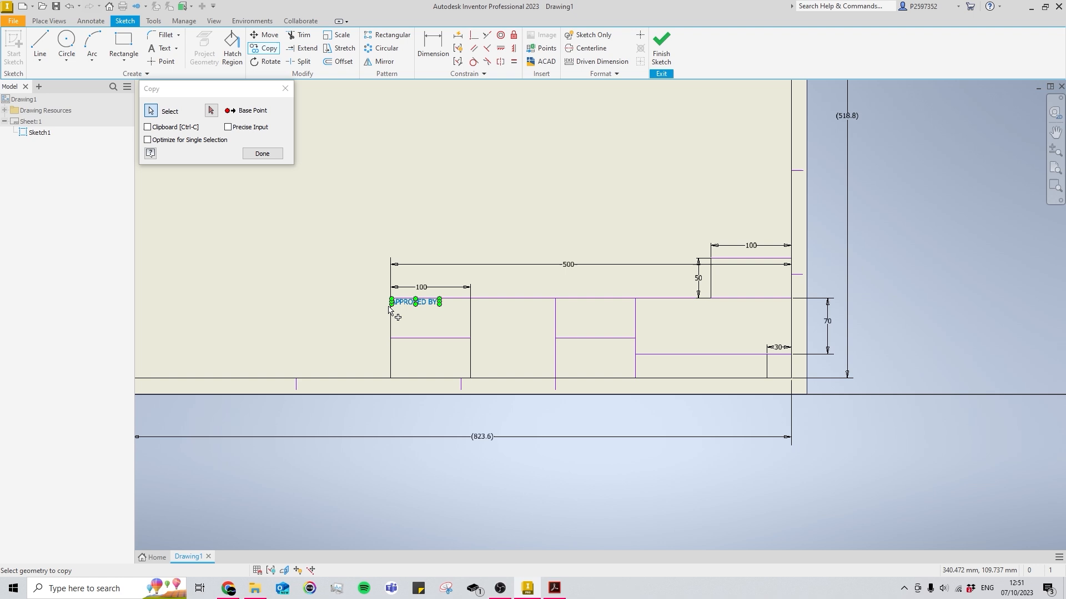
scroll(399, 296, down, 7)
click(211, 110)
click(300, 337)
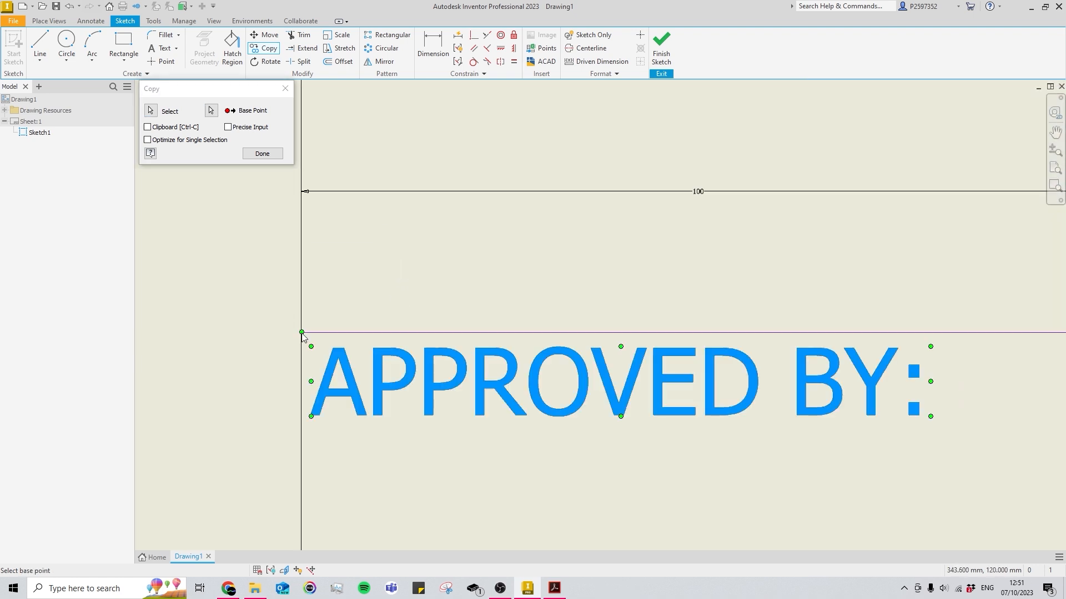
scroll(530, 223, up, 5)
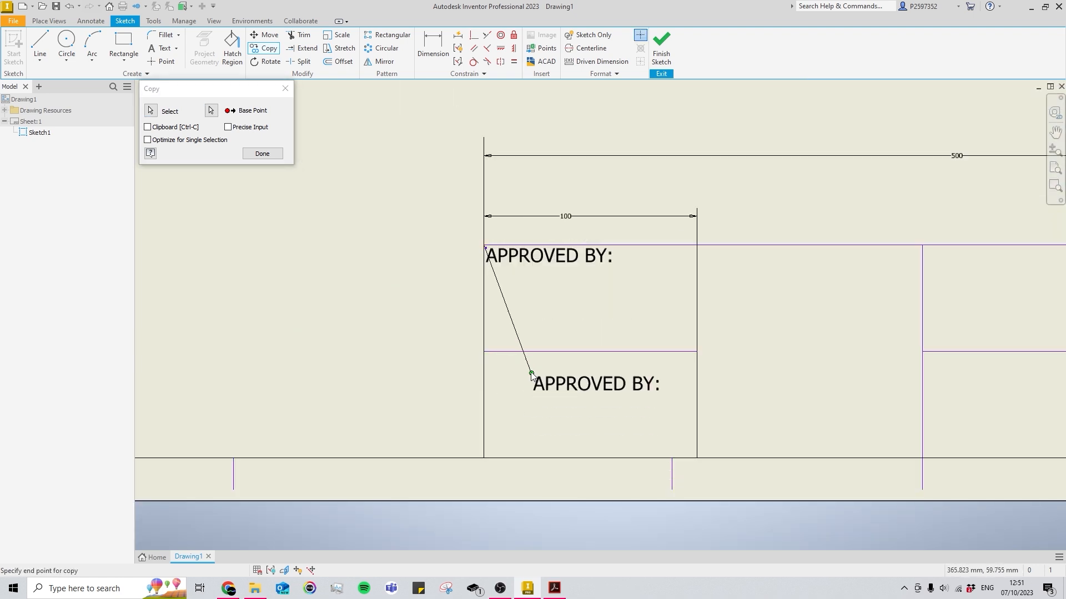
scroll(531, 381, down, 2)
click(491, 350)
middle_drag(704, 292, 547, 360)
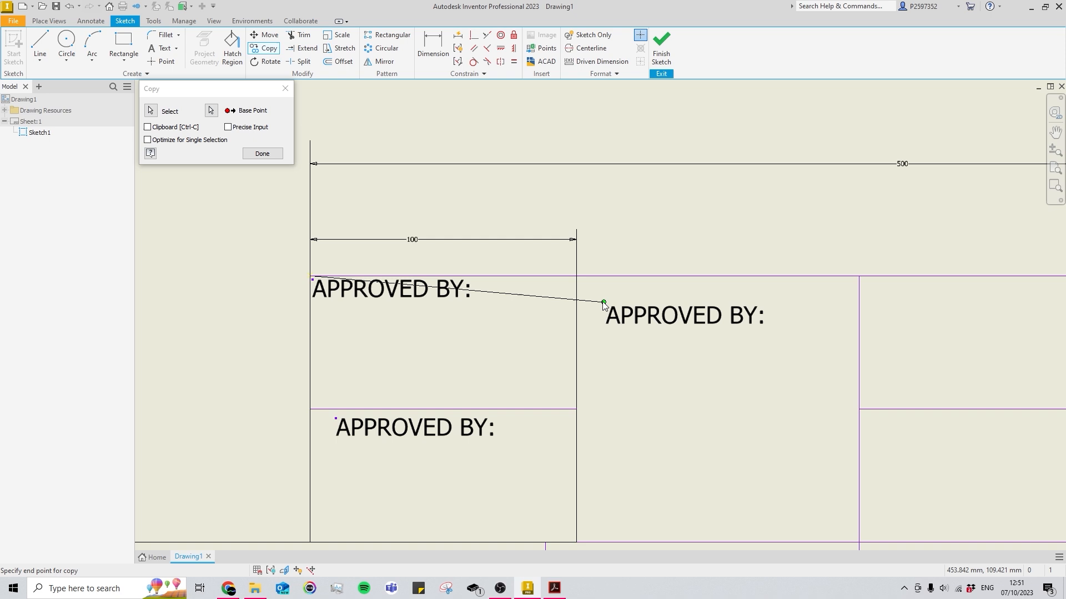
click(587, 267)
middle_drag(859, 307, 677, 277)
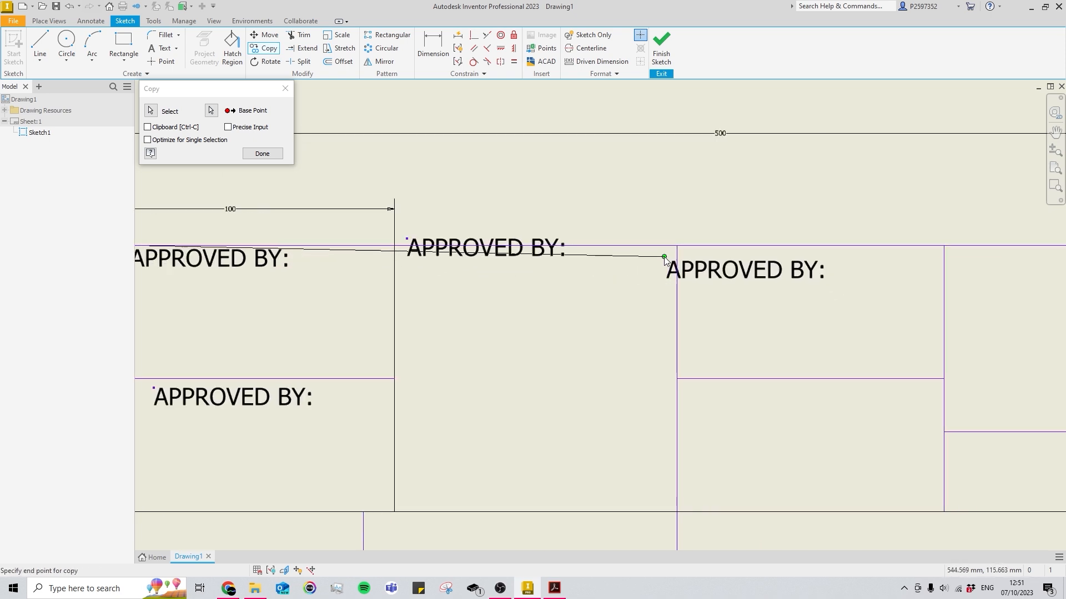
click(664, 256)
scroll(706, 202, down, 2)
scroll(674, 262, up, 5)
scroll(691, 338, down, 2)
click(691, 338)
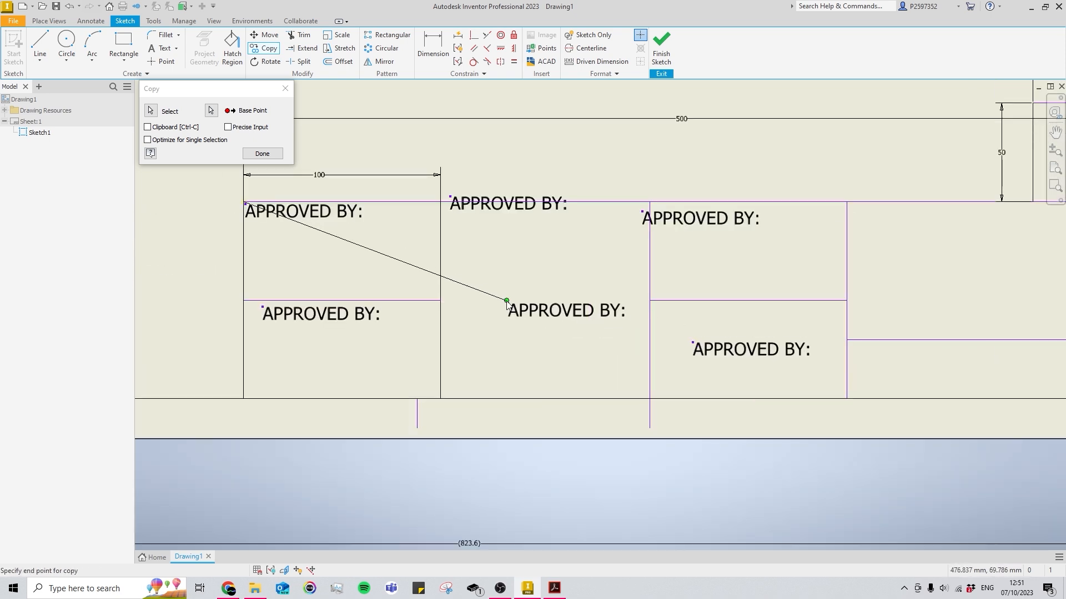
Delete the four loosely placed copies of the "APPROVED BY:" label, keeping the original
key(Escape)
click(496, 212)
key(Delete)
click(686, 222)
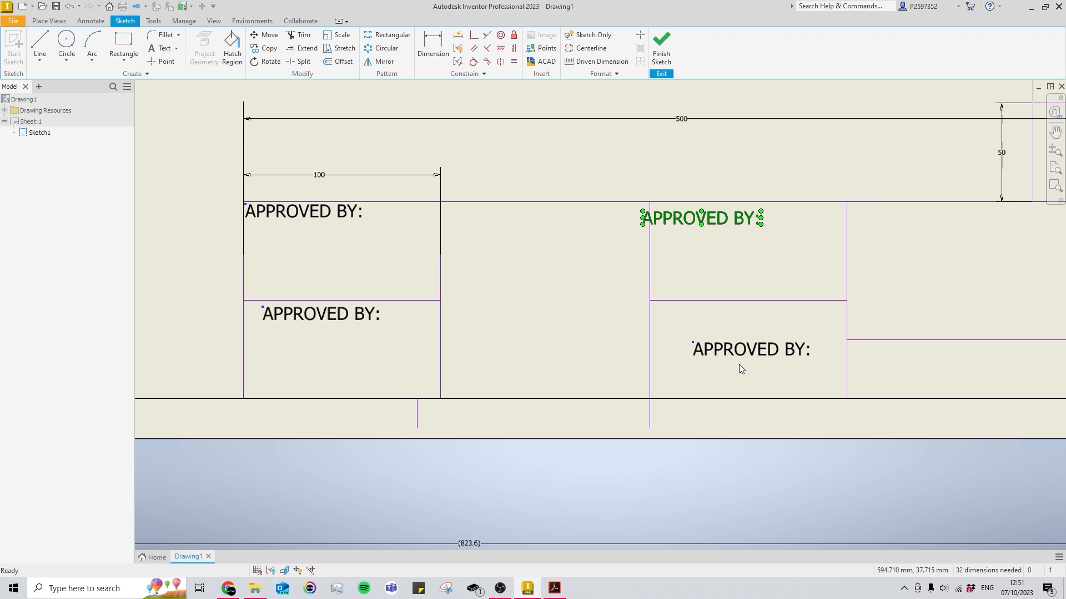
key(Delete)
click(740, 352)
key(Delete)
click(321, 314)
key(Delete)
middle_drag(282, 306, 420, 333)
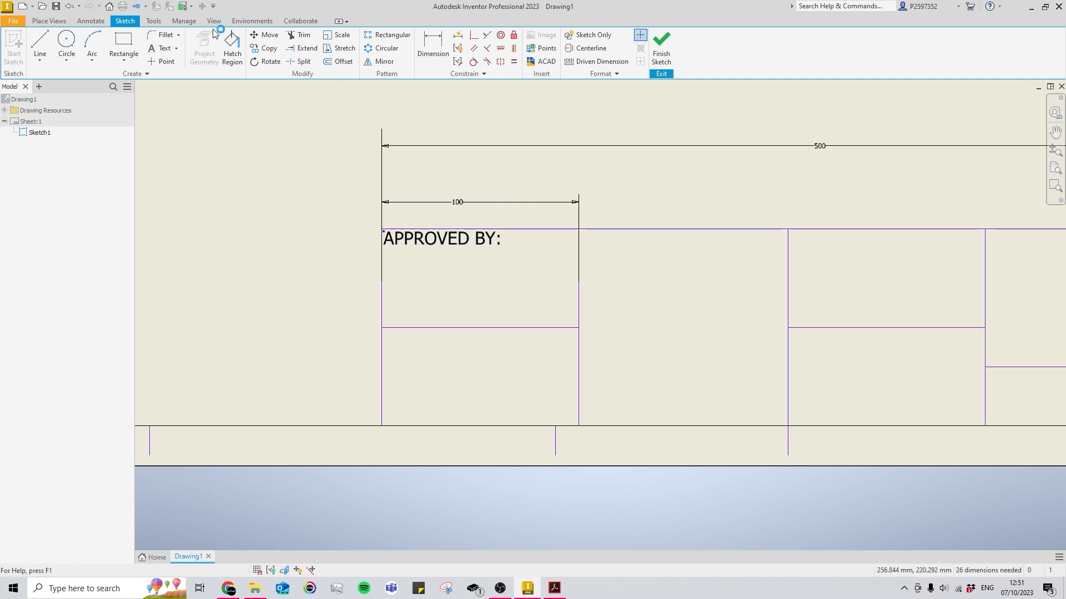
Copy the "APPROVED BY:" label from its cell's upper-left corner to the same corner of the seven other title block cells
click(382, 244)
middle_drag(382, 244, 414, 280)
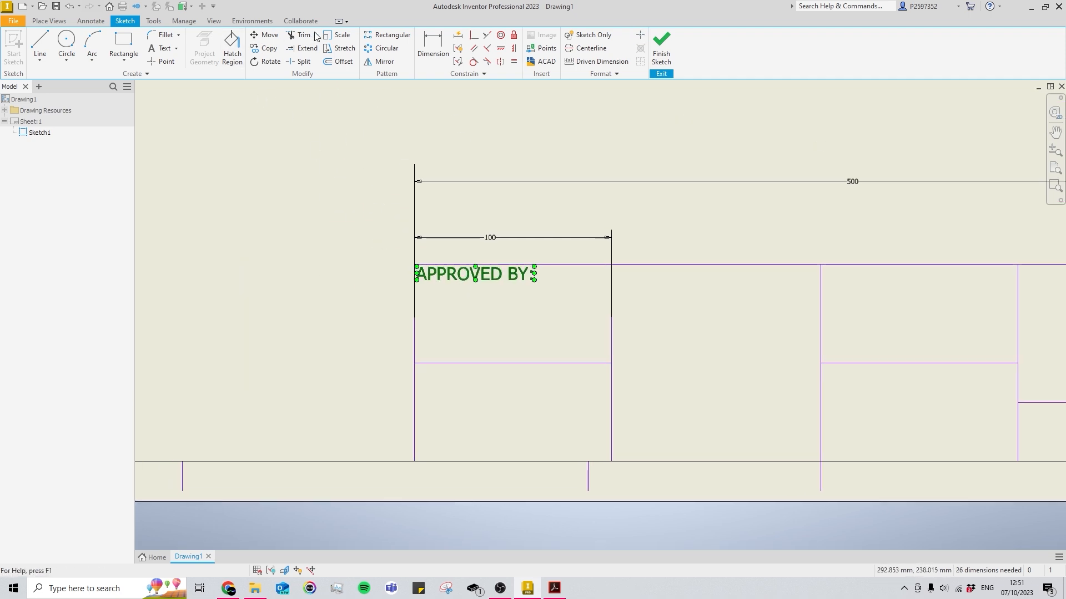
click(264, 48)
click(211, 110)
scroll(430, 277, down, 4)
click(396, 253)
scroll(426, 196, up, 7)
scroll(423, 270, down, 6)
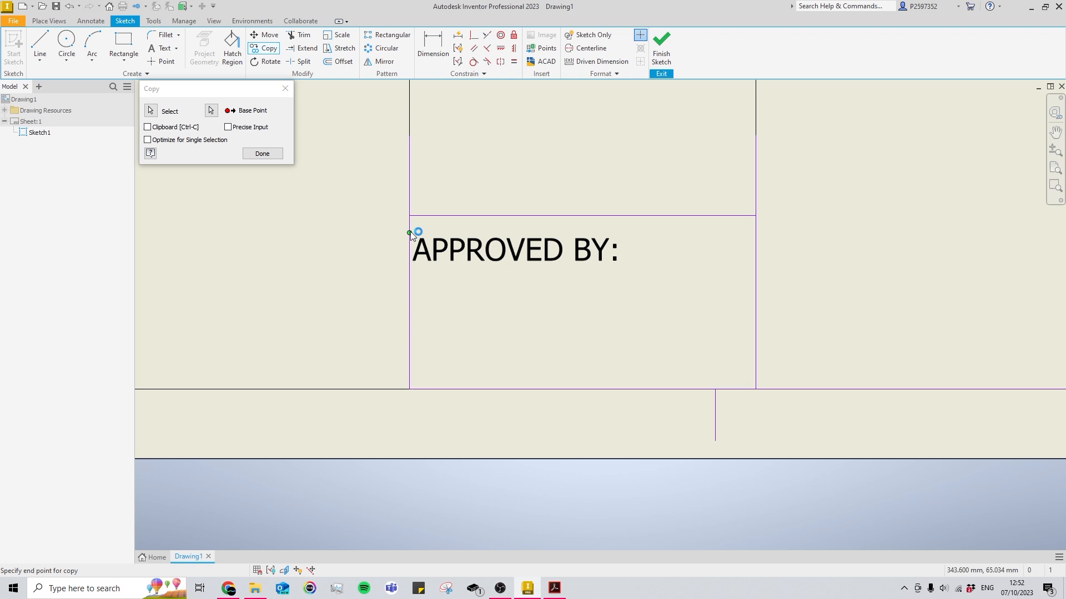
click(410, 216)
scroll(444, 227, up, 5)
middle_drag(472, 236, 369, 328)
click(465, 258)
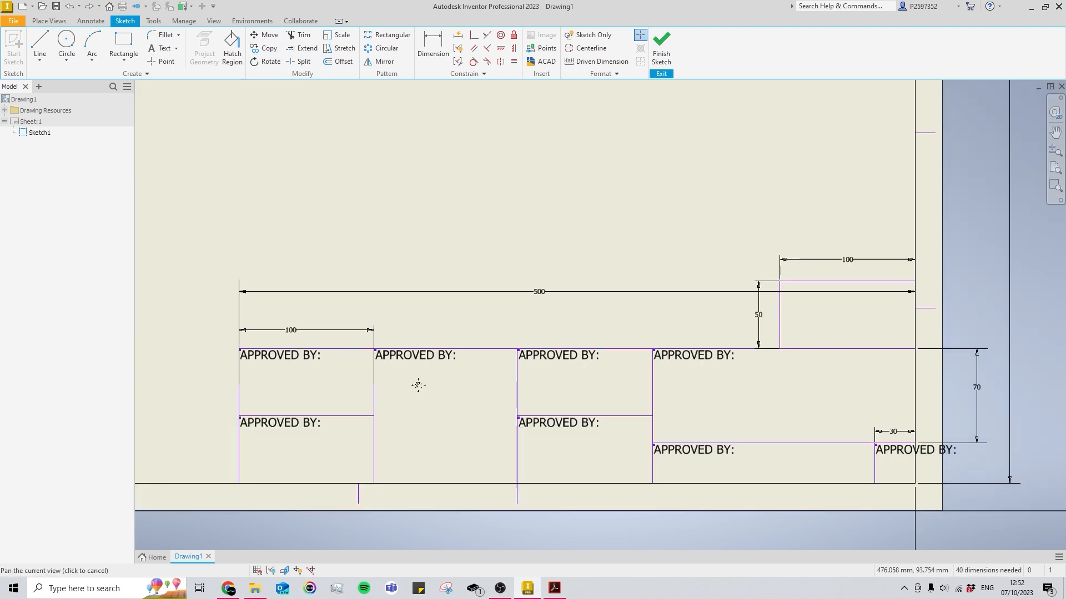
Change the "APPROVED BY:" label in the first column's lower title block cell to "DATE:"
drag(443, 388, 523, 359)
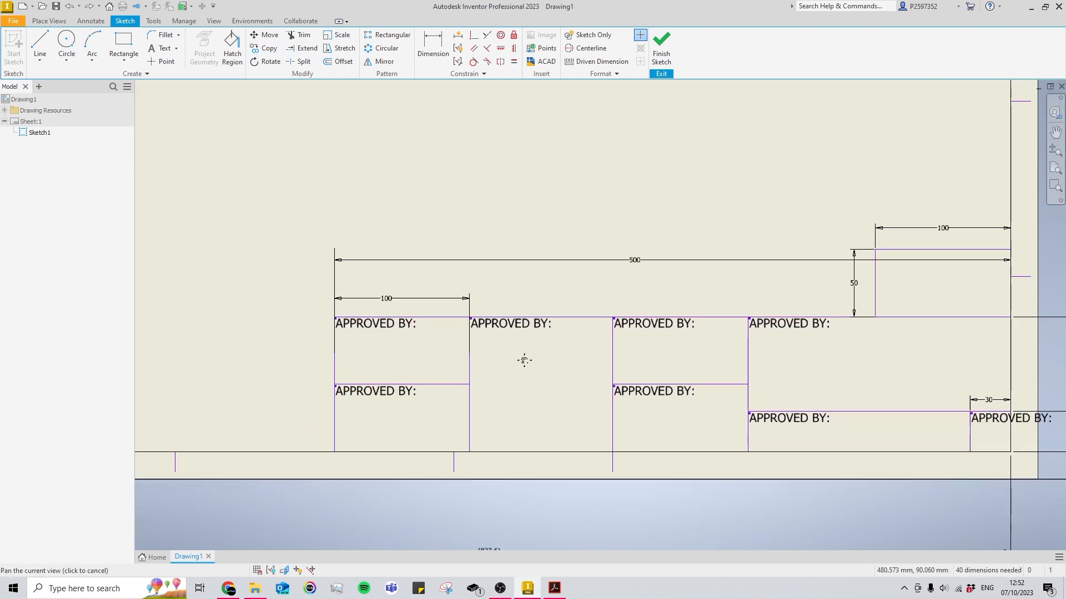
scroll(524, 359, up, 1)
key(Escape)
double_click(424, 393)
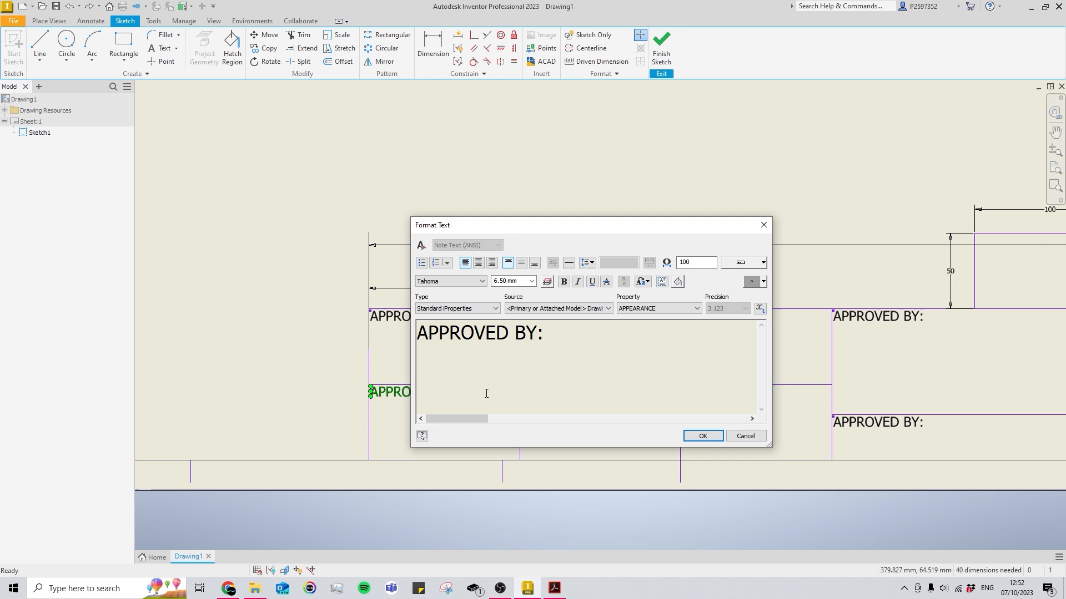
key(ctrl+a)
text(DATE)
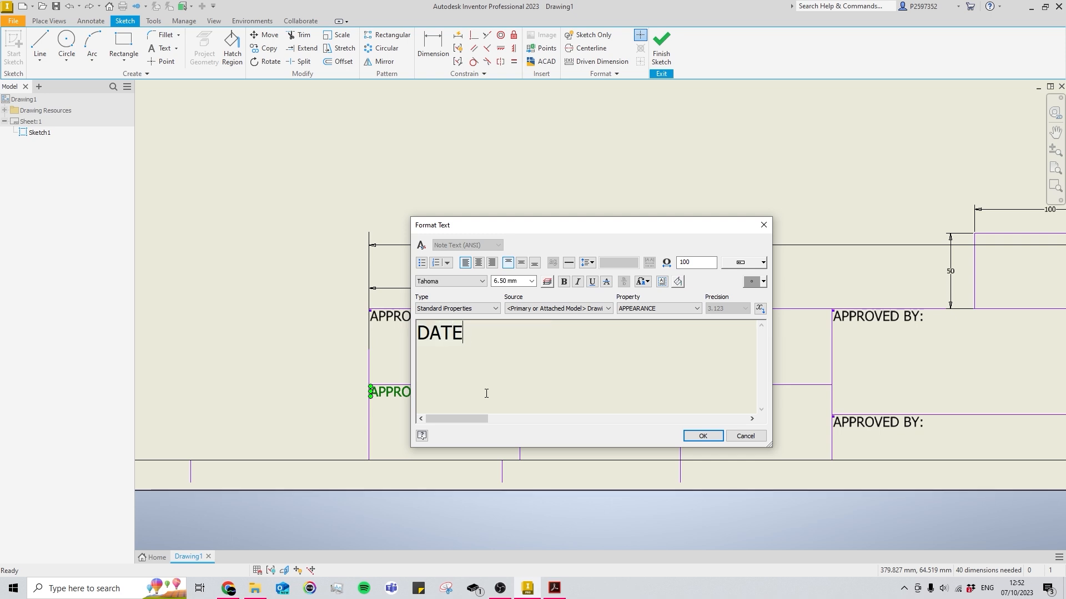
text(:)
key(Return)
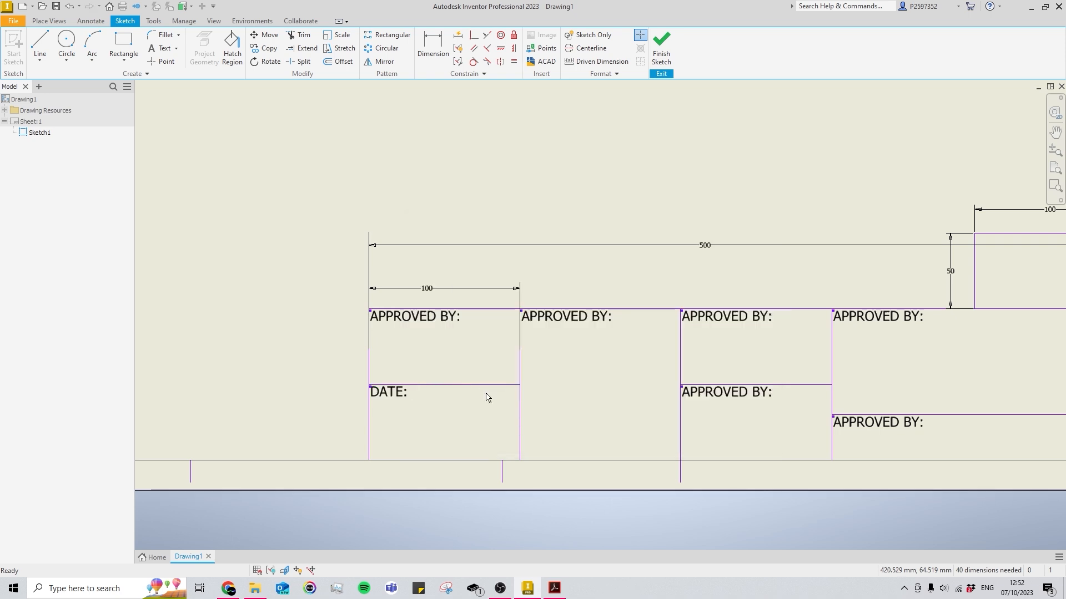
Change the "APPROVED BY:" label in the title block's second column to "MACHINING TOLERANCES:"
double_click(552, 320)
key(ctrl+a)
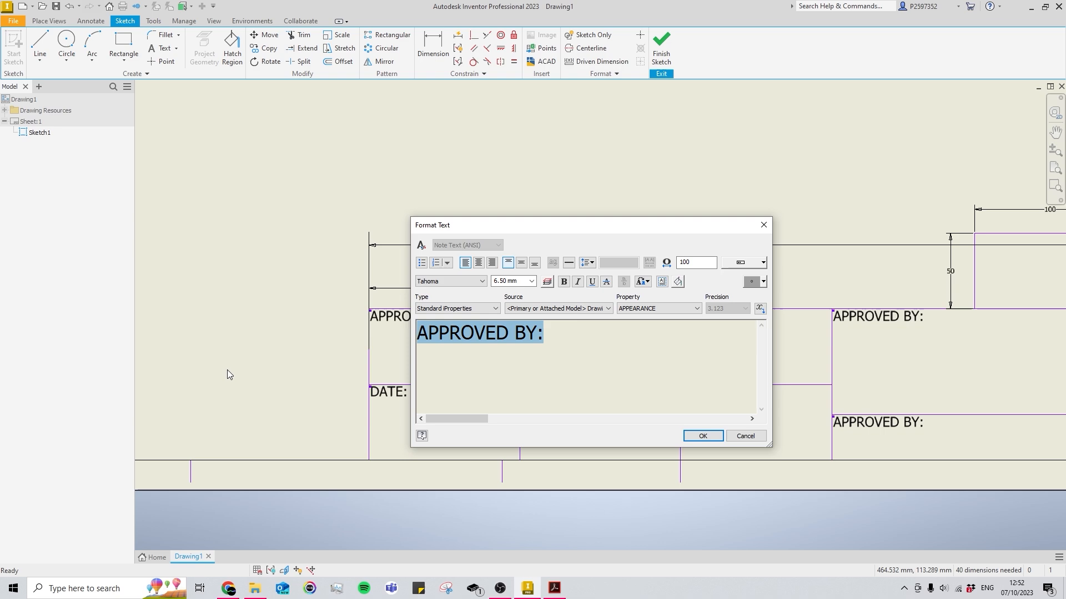
text(MACHINING TOLERANCES)
key(Return)
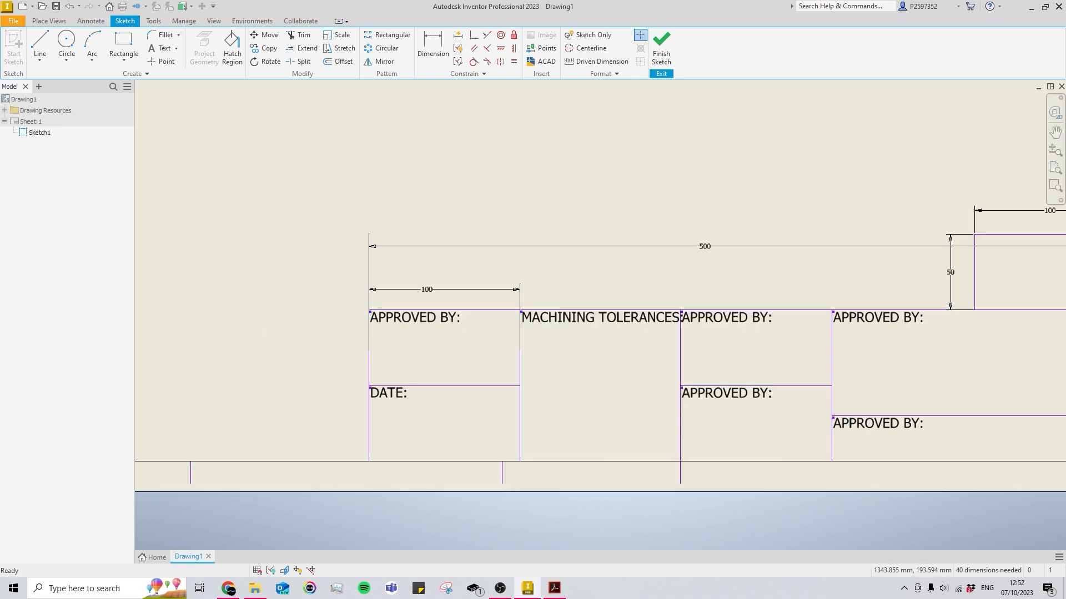
Copy the dimension and tolerance notes from the title block of Adjustable Jaw.pdf in Adobe Acrobat, then return to Inventor
drag(1065, 234, 910, 1)
ctrl+scroll(552, 544, up, 6)
ctrl+scroll(522, 455, down, 4)
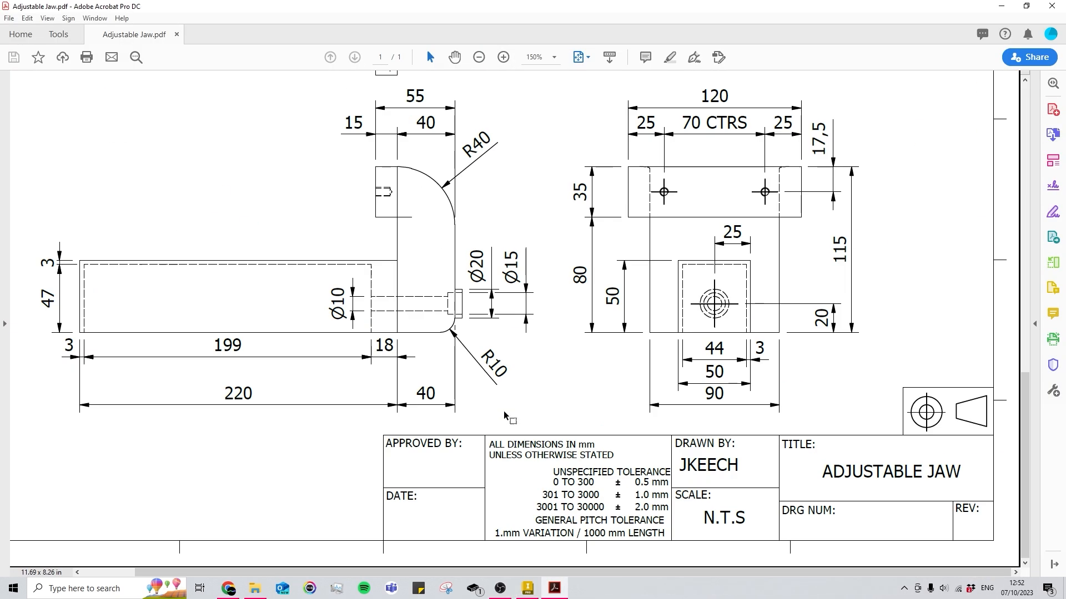
ctrl+scroll(504, 414, up, 4)
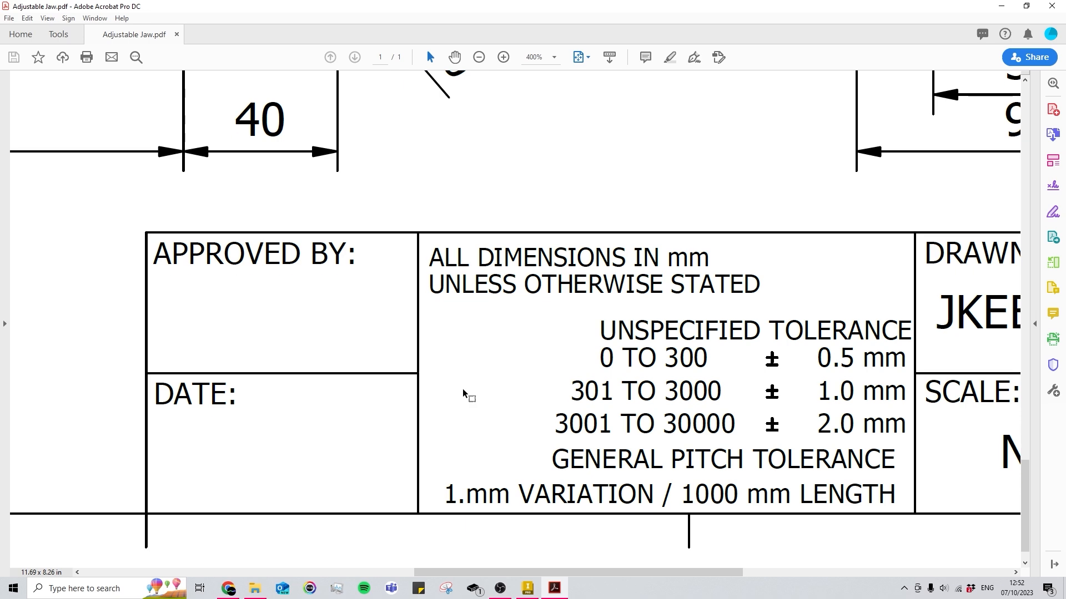
ctrl+scroll(463, 393, down, 1)
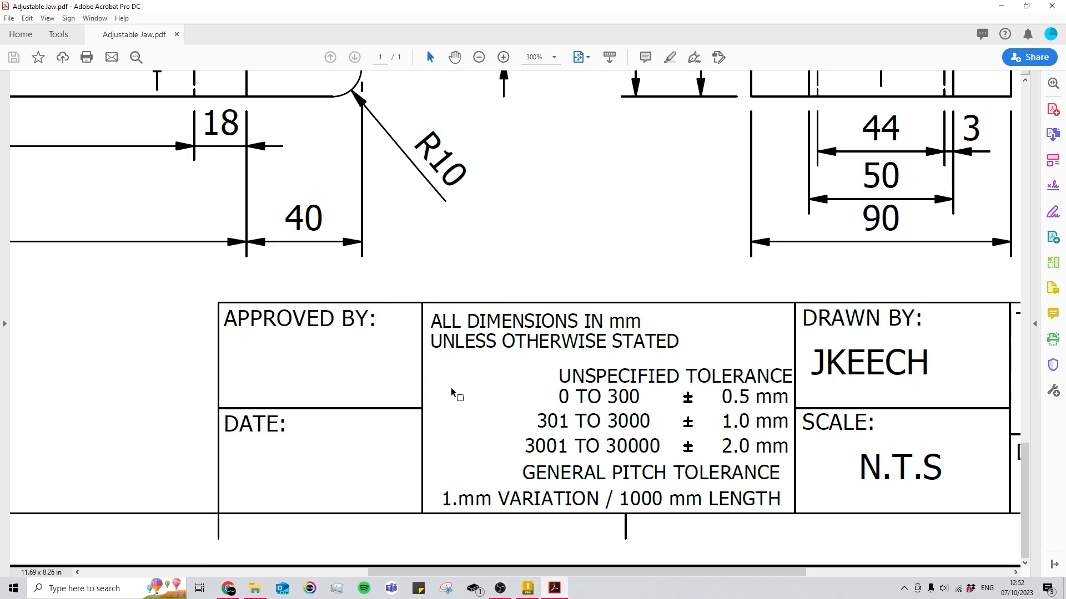
drag(431, 322, 772, 499)
click(659, 224)
ctrl+scroll(658, 223, down, 3)
click(1001, 6)
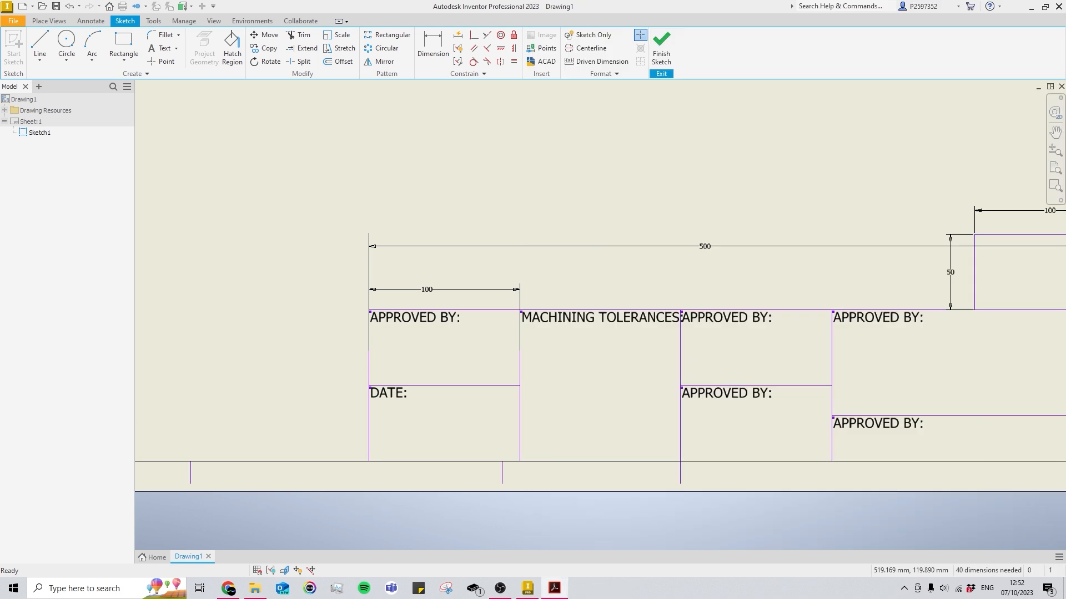
Paste the copied dimension and tolerance notes as a 5 mm high text block in the title block's second column
click(482, 387)
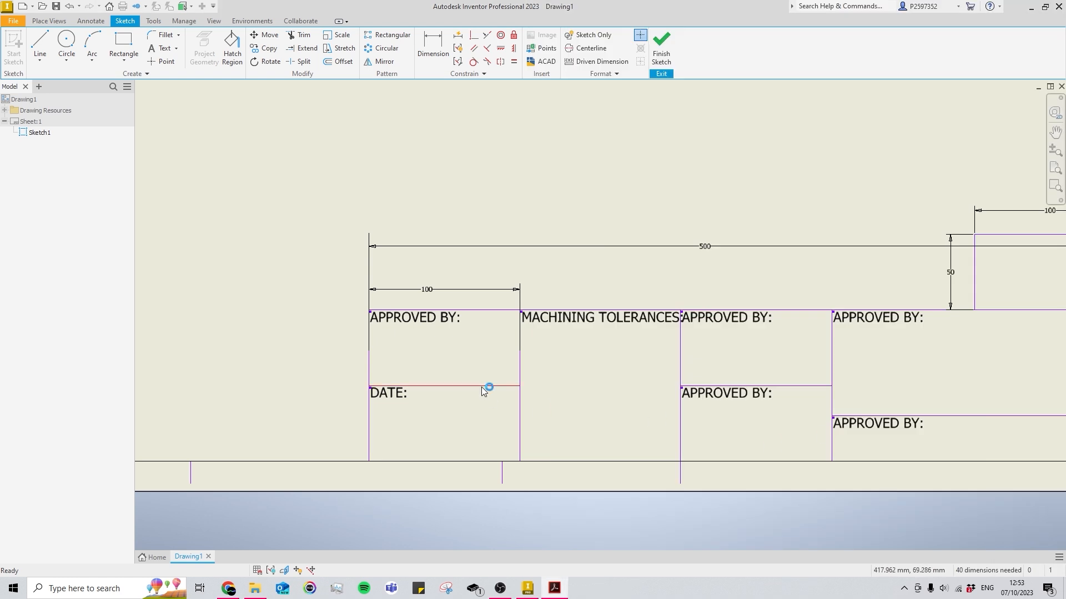
click(575, 388)
middle_drag(542, 346, 543, 346)
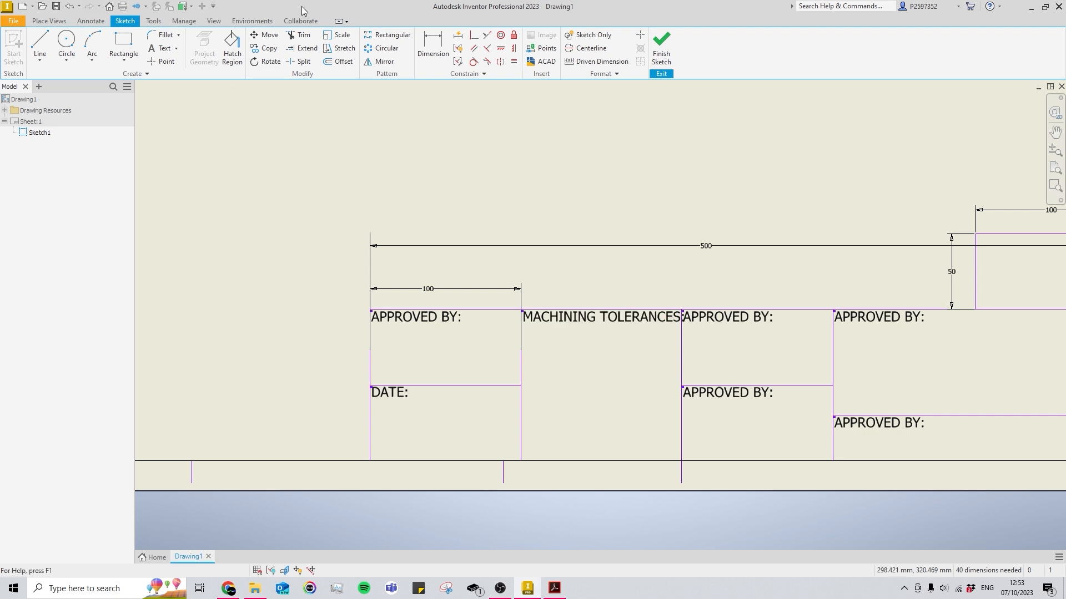
click(161, 48)
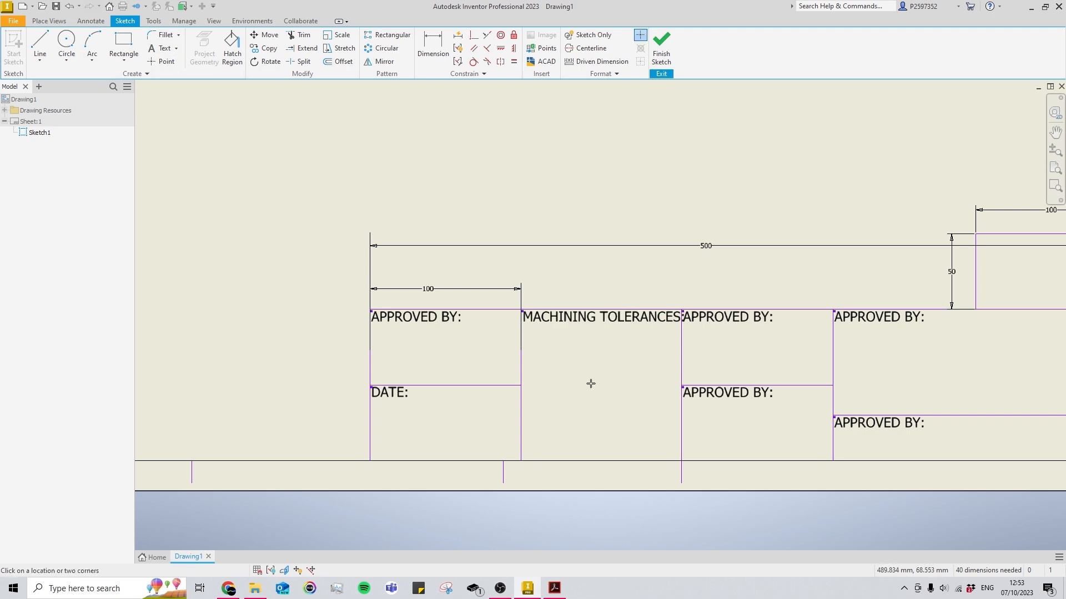
click(527, 331)
text(ALL DIMENSIONS IN mm GENERAL PITCH TOLERANCE UNSPECIFIED TOLERANCE UNLESS OTHERWISE STATED 0 TO 300 2.0 mm 1.0 mm 3001 TO 30000 301 TO 3000 1.mm VARIATION / 1000 mm LENGTH)
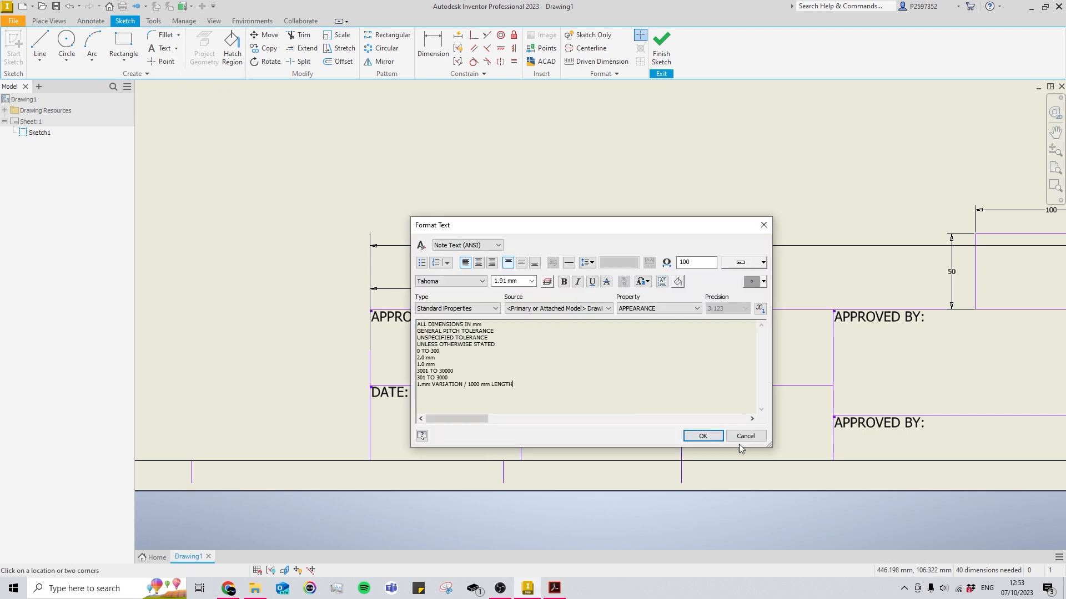
click(703, 436)
Delete the "MACHINING TOLERANCES:" label and move the tolerance notes up to the top of the second column
scroll(577, 310, up, 2)
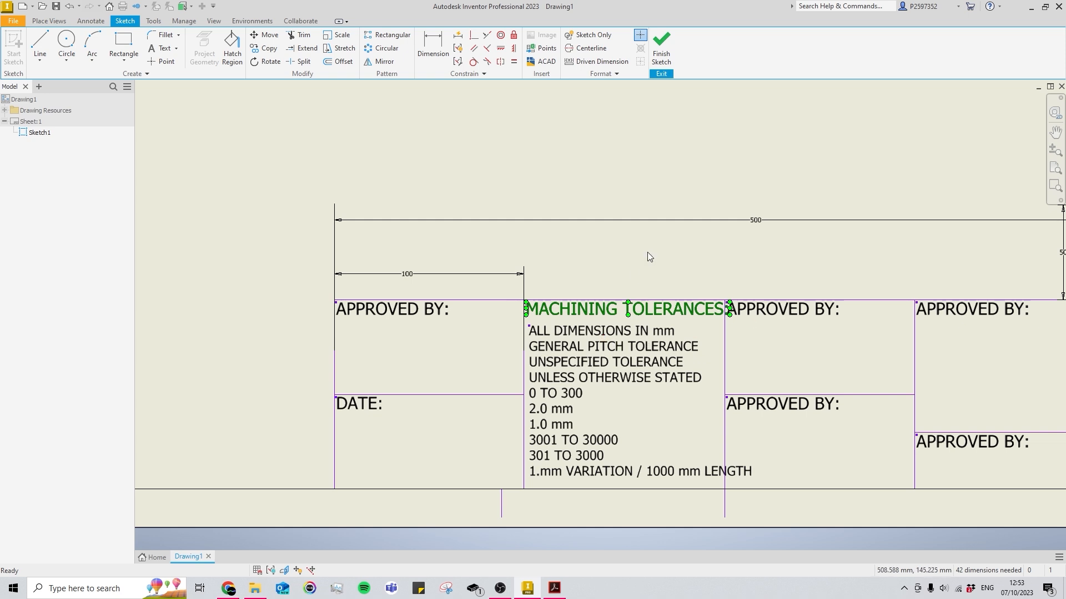
key(Delete)
drag(602, 340, 603, 322)
Split the last line of the tolerance notes after "1.mm VARIATION /" so "1000 mm LENGTH" starts a new line
double_click(602, 322)
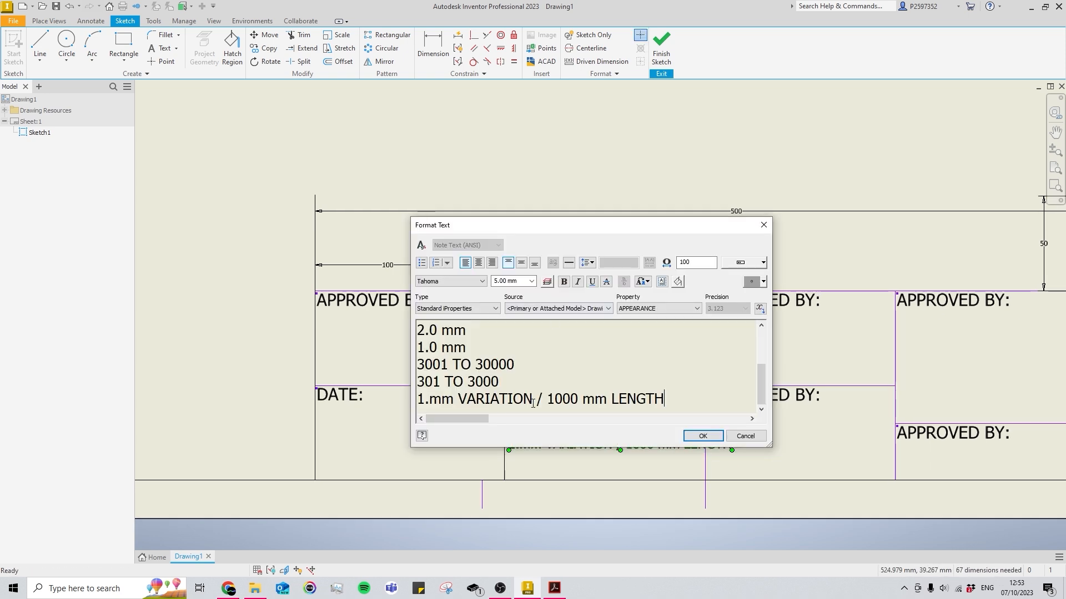
key(Return)
click(702, 437)
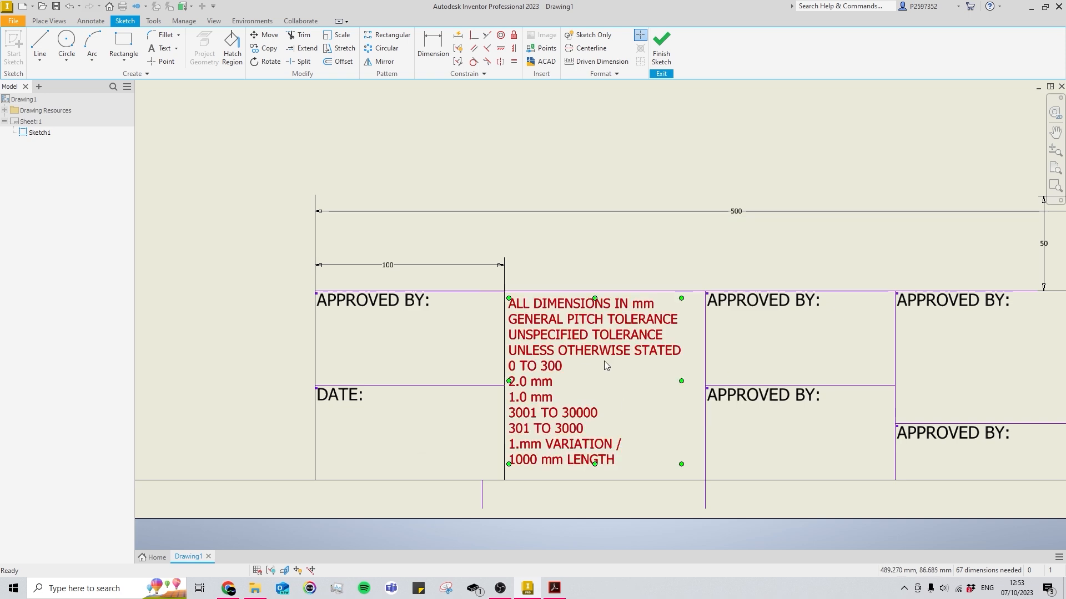
Change the third column's labels to "DRAWN BY:" in the upper cell and "SCALE:" in the lower cell
mouse_move(618, 380)
middle_down()
mouse_move(570, 392)
mouse_move(559, 375)
middle_up()
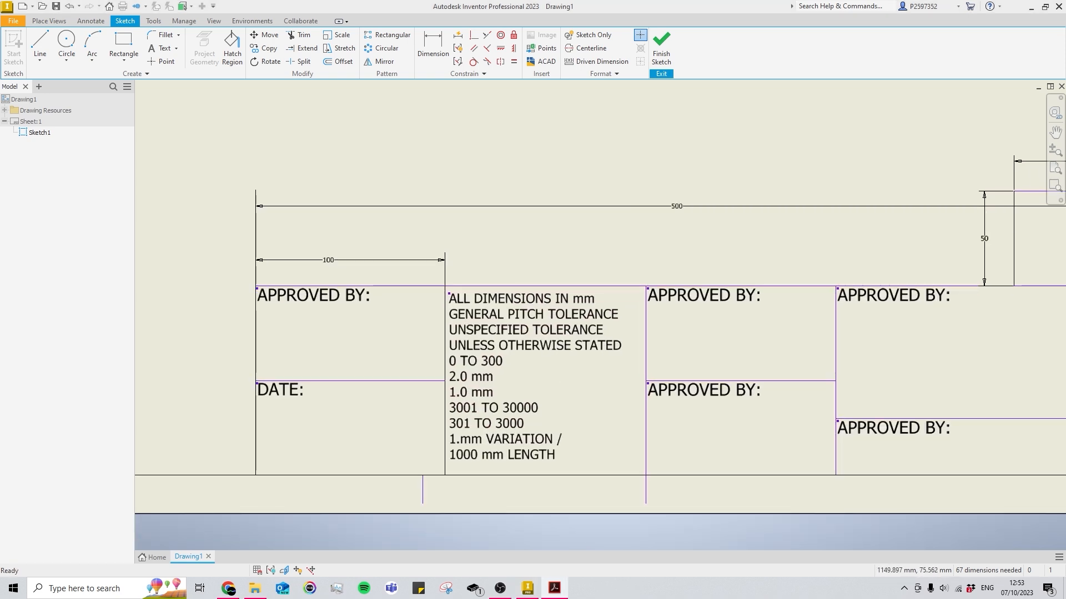
middle_drag(805, 406, 720, 430)
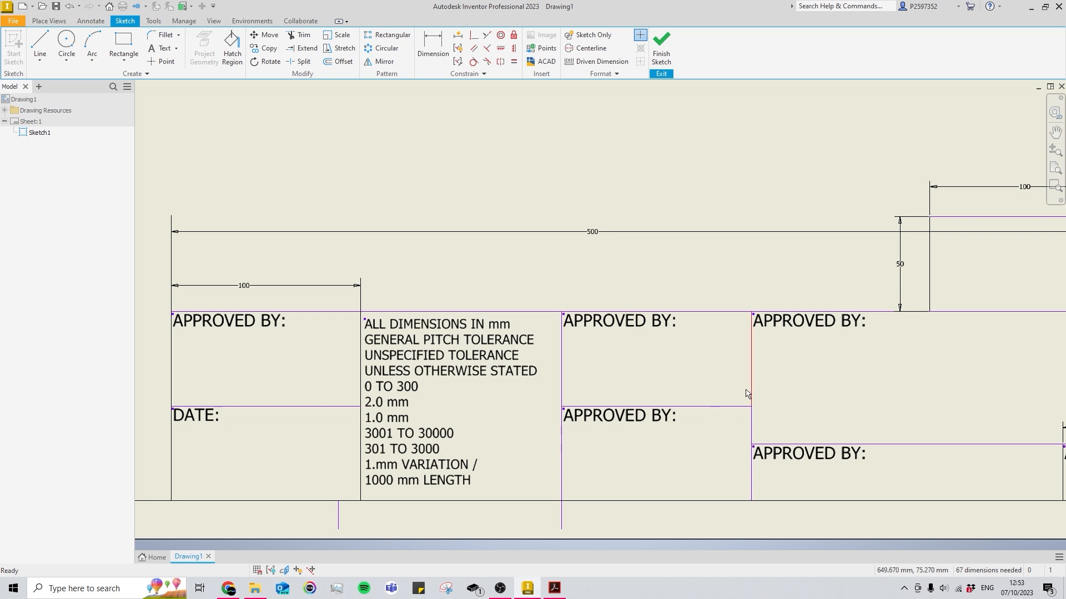
double_click(646, 329)
text(DRAW)
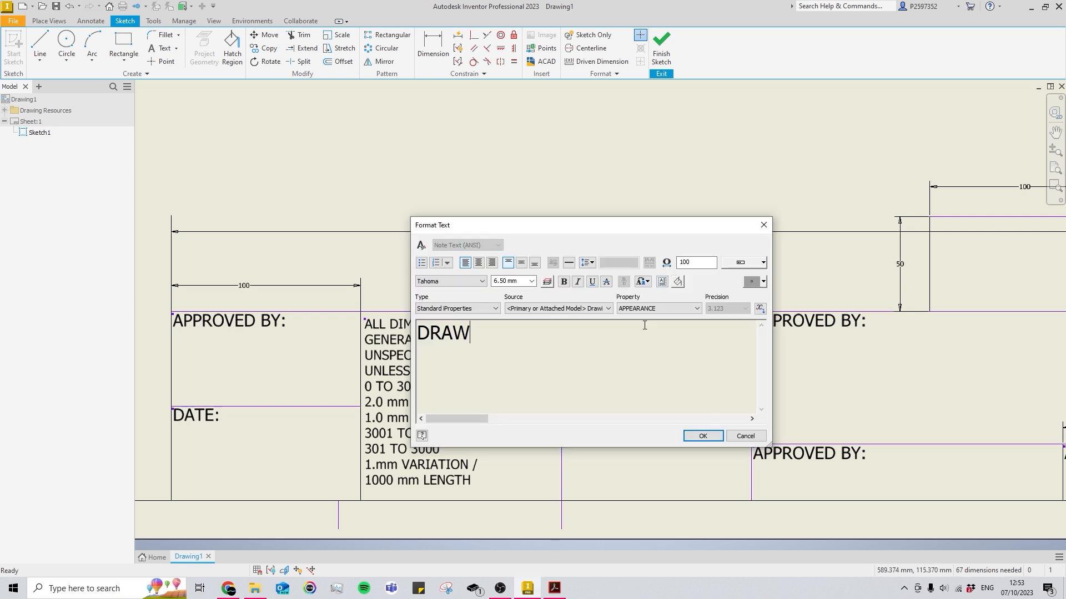
text(N BY:)
click(703, 436)
double_click(631, 417)
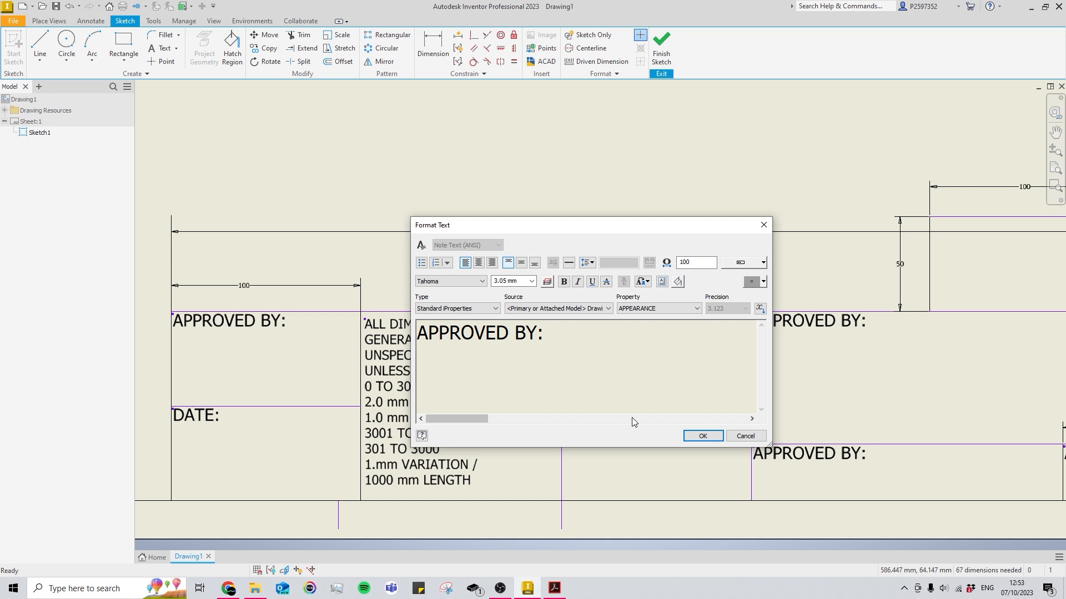
key(ctrl+a)
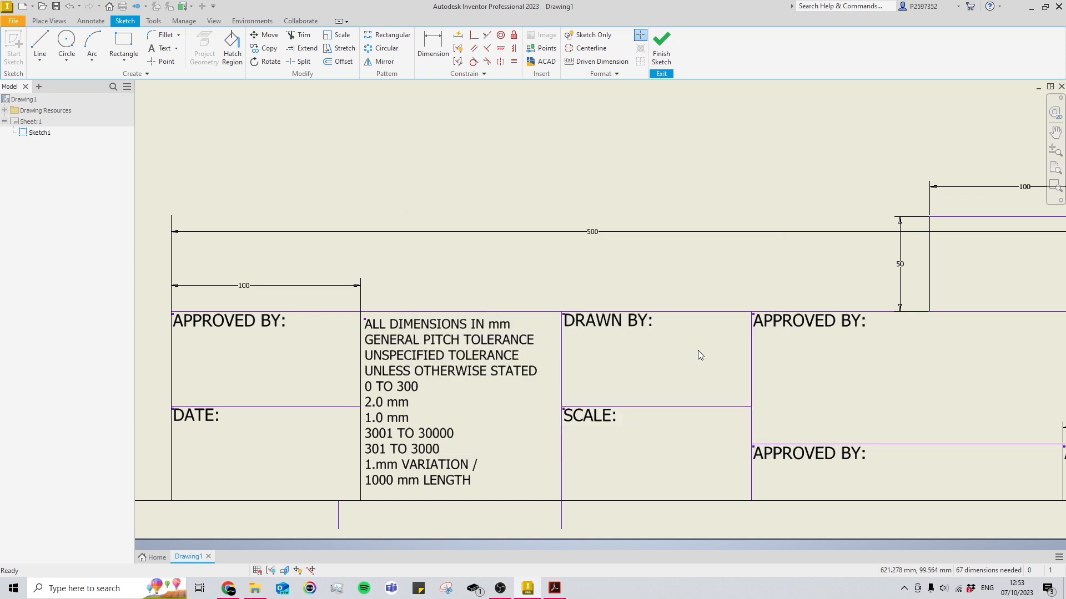
Change the "APPROVED BY:" label in the large cell beside "DRAWN BY:" to "TITLE:"
middle_drag(840, 318, 612, 314)
double_click(614, 318)
key(ctrl+a)
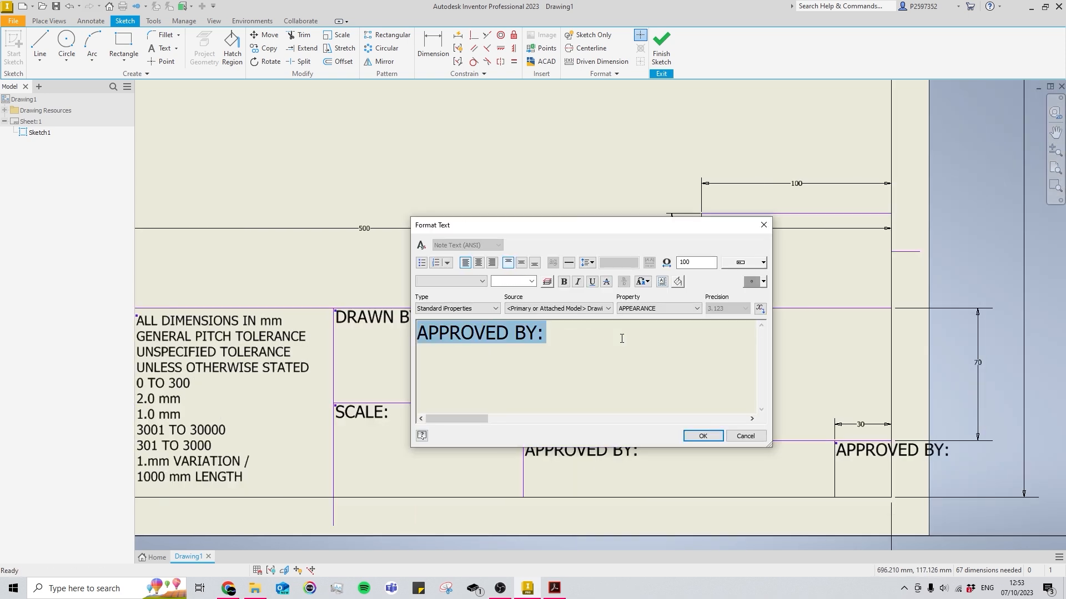
text(TIT)
text(LE:)
click(703, 436)
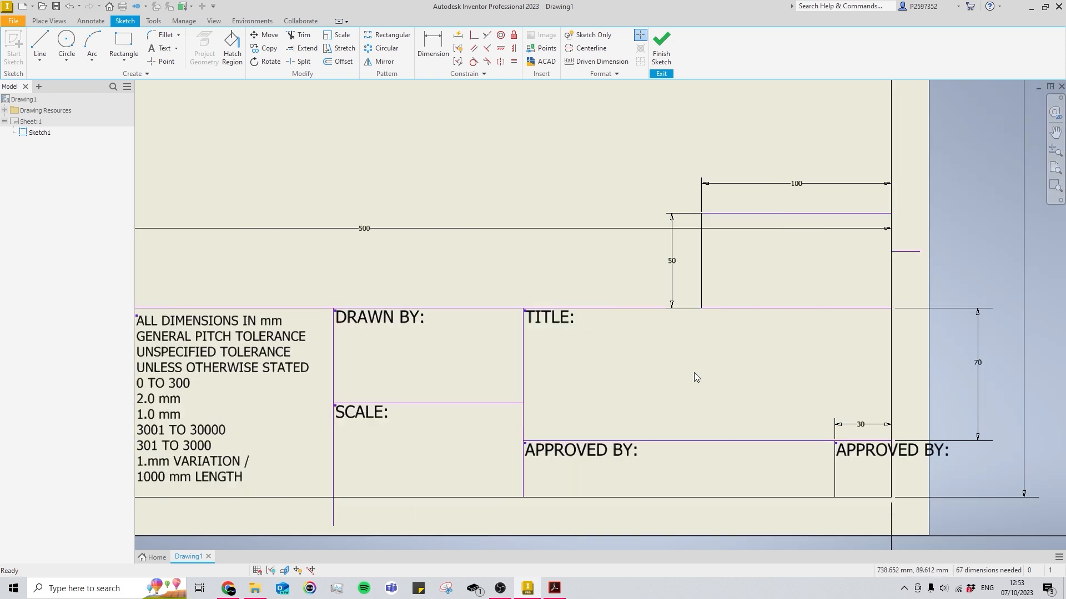
Change the "APPROVED BY:" label in the wide cell below "TITLE:" to "DRG NUMBER:"
middle_drag(693, 372, 663, 303)
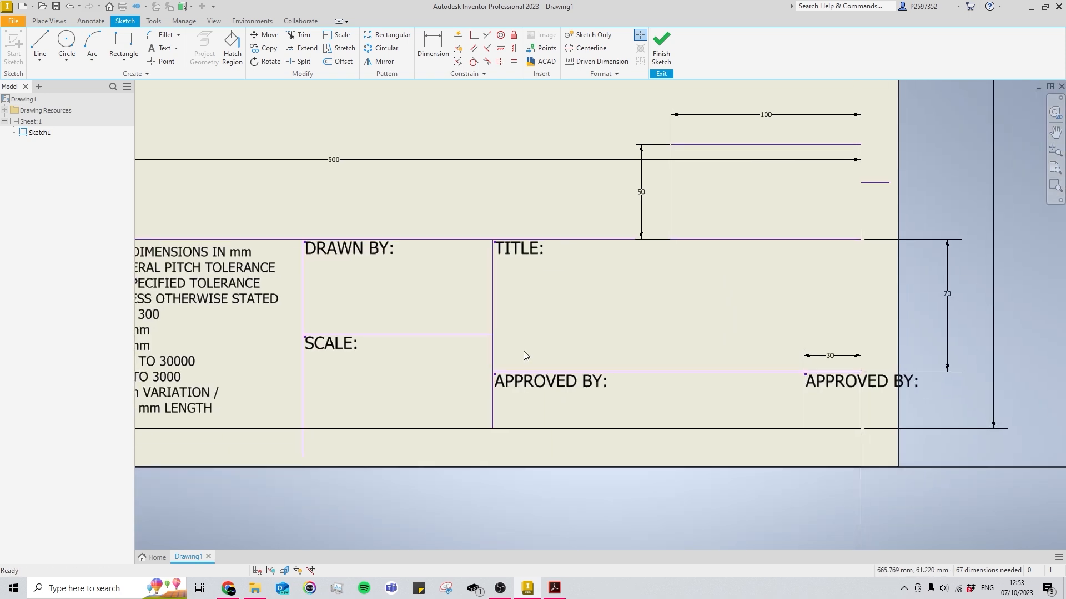
double_click(559, 381)
key(ctrl+a)
text(DRG NUMBER)
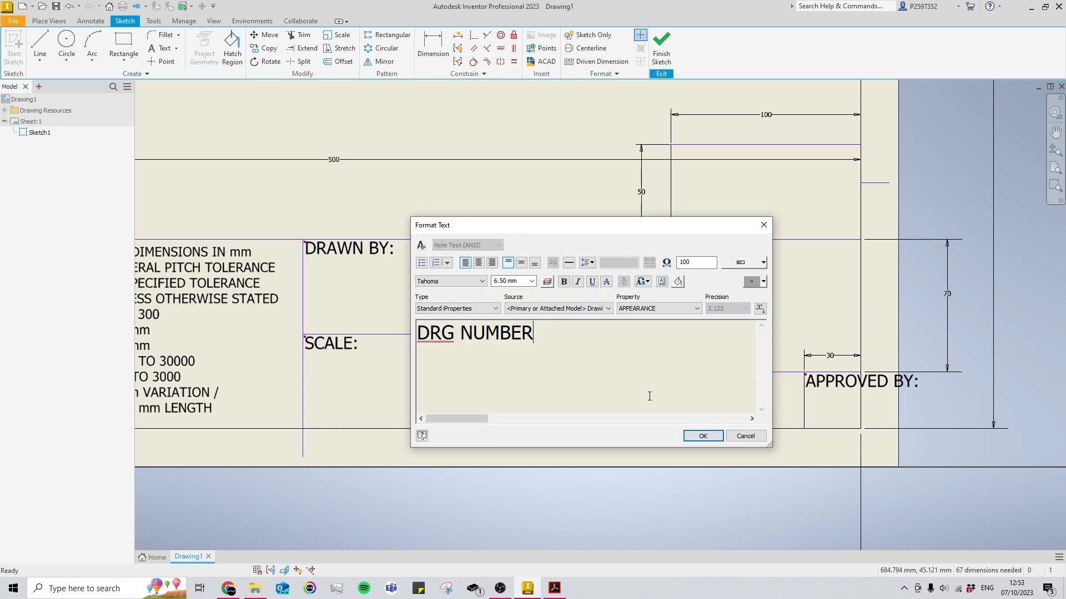
key(ctrl+Return)
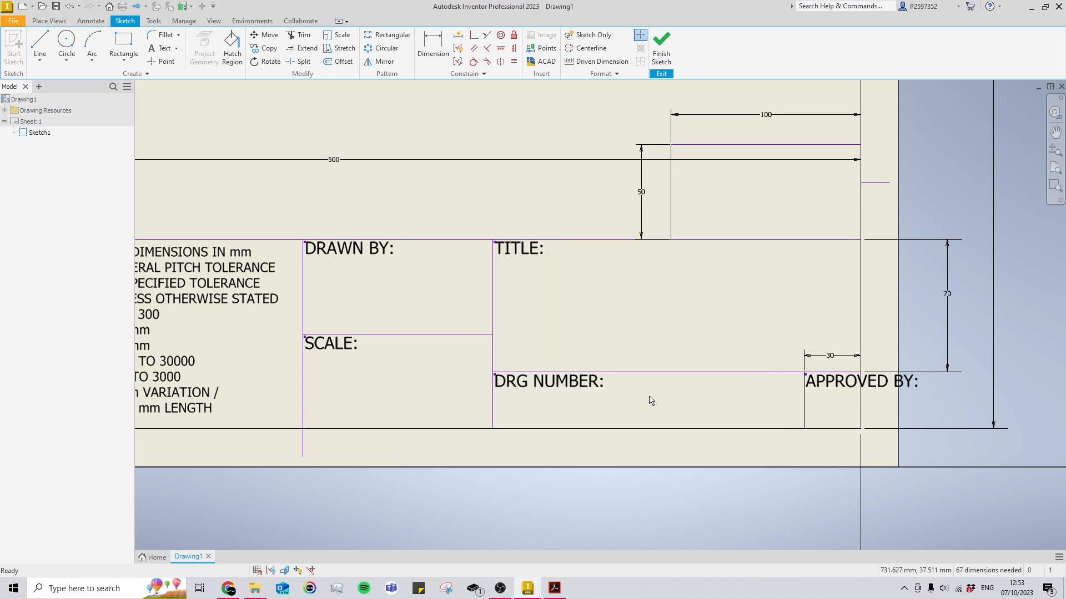
Change the "APPROVED BY:" label in the 30 mm wide corner cell to "REV:"
double_click(822, 383)
key(ctrl+a)
text(REV)
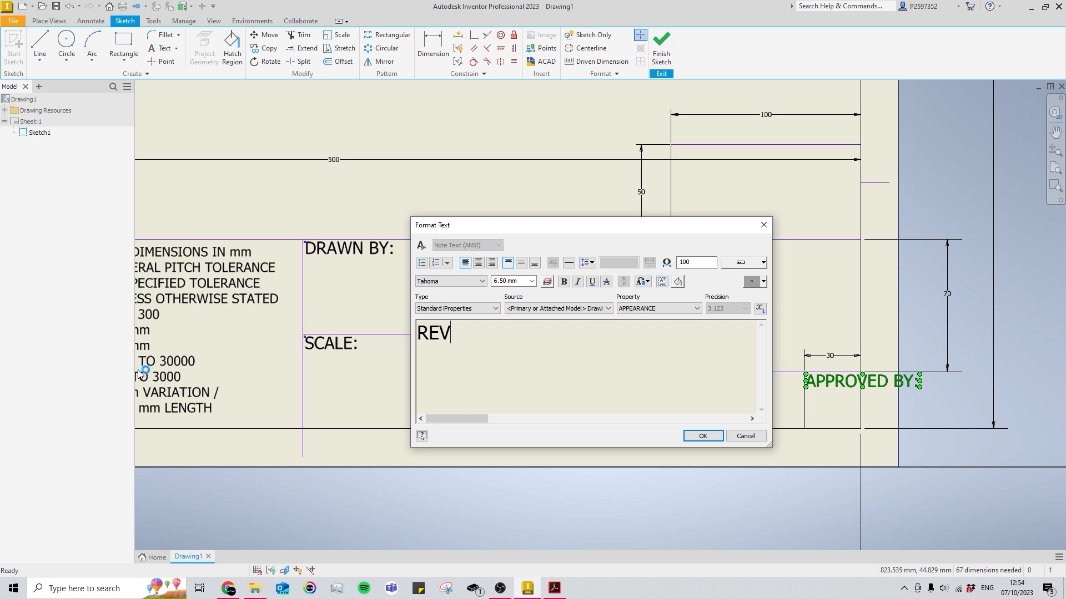
key(ctrl+Return)
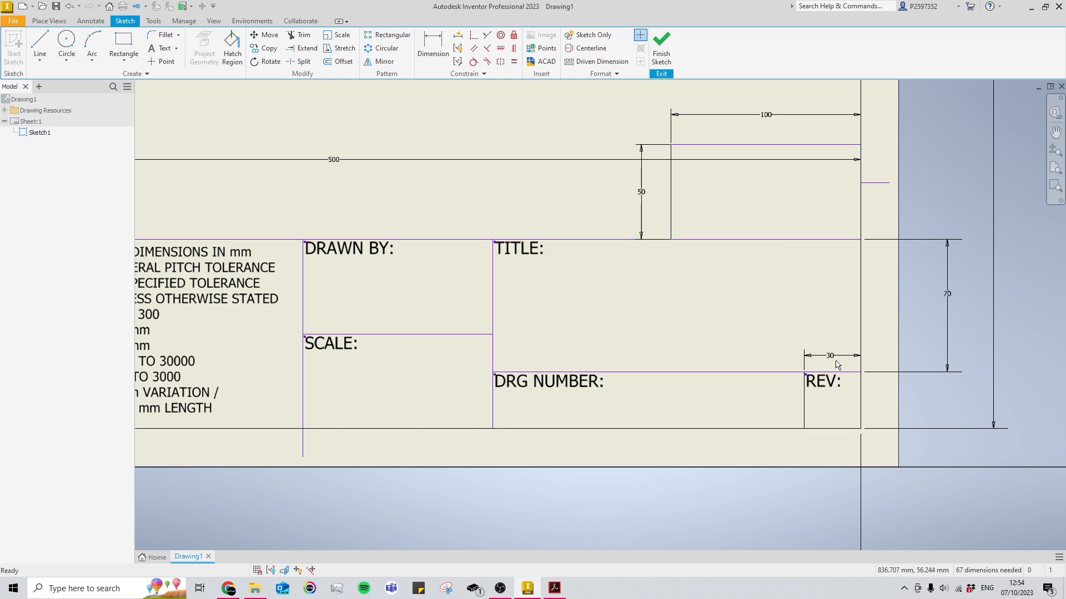
Set the text height of the "Revision" heading in the revision table to 4 mm
scroll(790, 431, up, 3)
scroll(791, 431, down, 5)
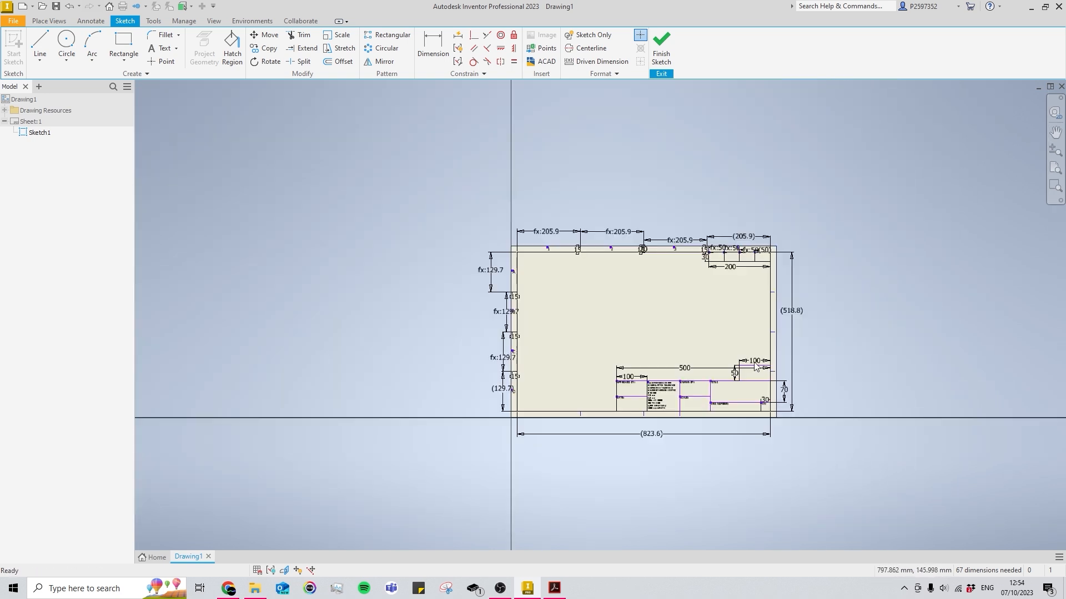
scroll(759, 319, up, 4)
scroll(579, 223, up, 3)
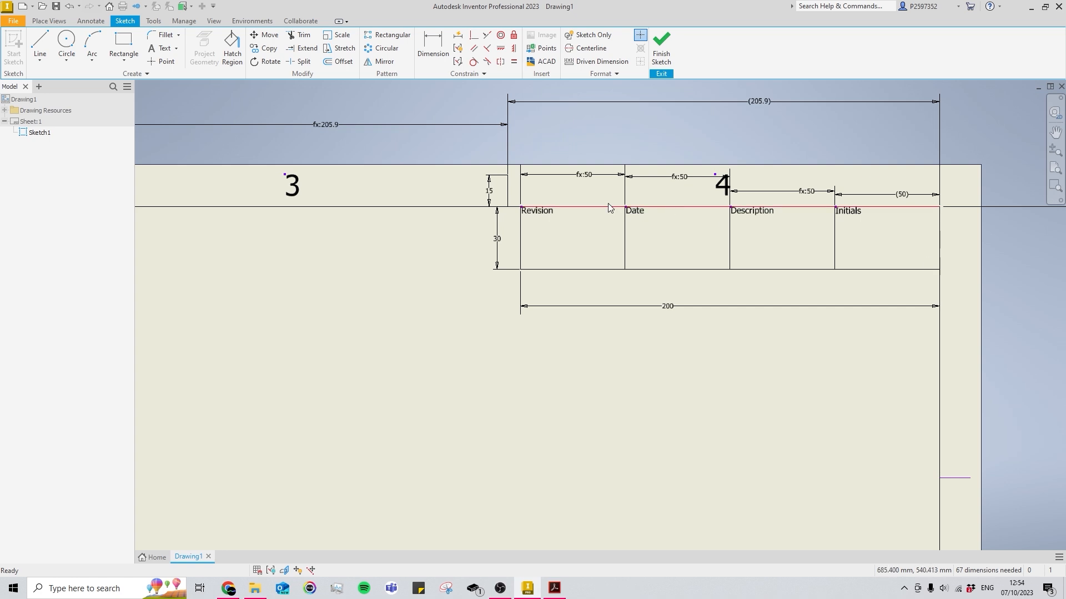
scroll(618, 200, down, 5)
scroll(666, 204, up, 5)
double_click(356, 238)
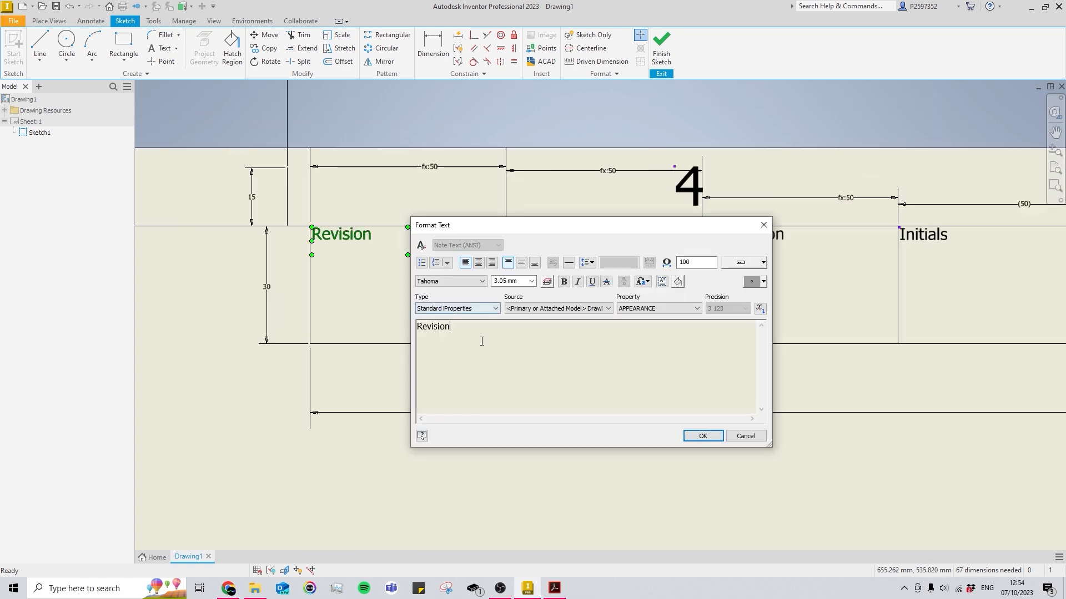
drag(527, 282, 367, 270)
text(4)
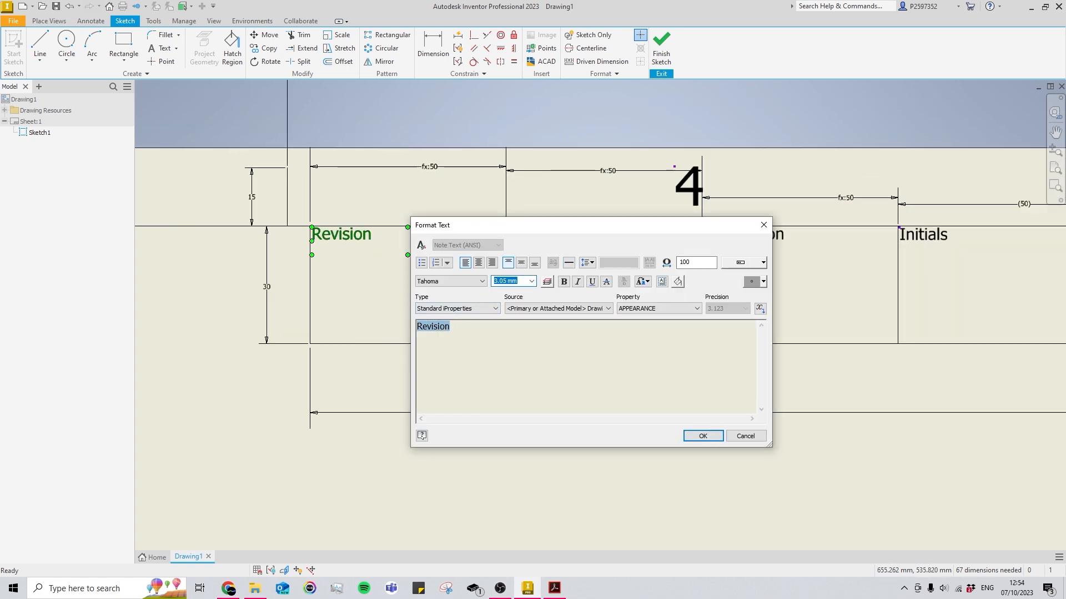
key(Return)
scroll(628, 343, down, 6)
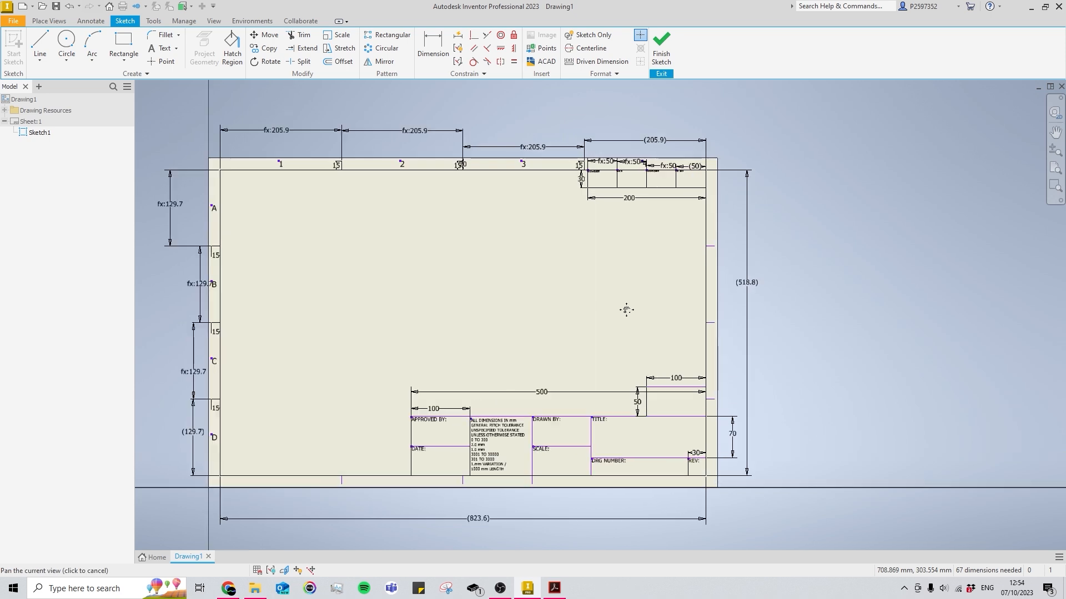
scroll(590, 161, up, 6)
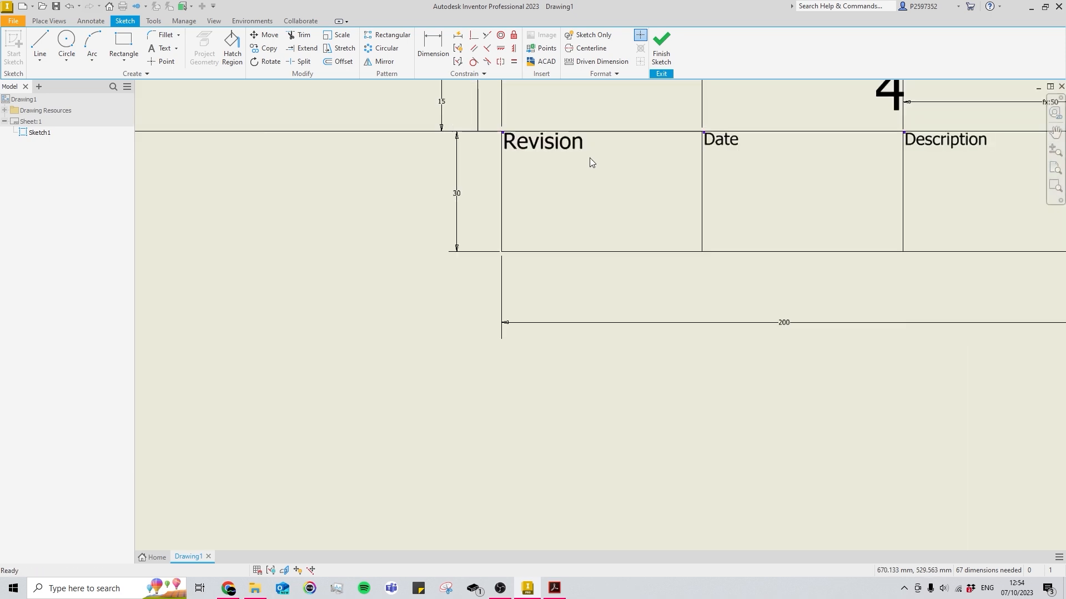
Set the text height of the "Revision" heading in the revision table to 5 mm
double_click(440, 300)
drag(450, 352, 427, 293)
click(504, 279)
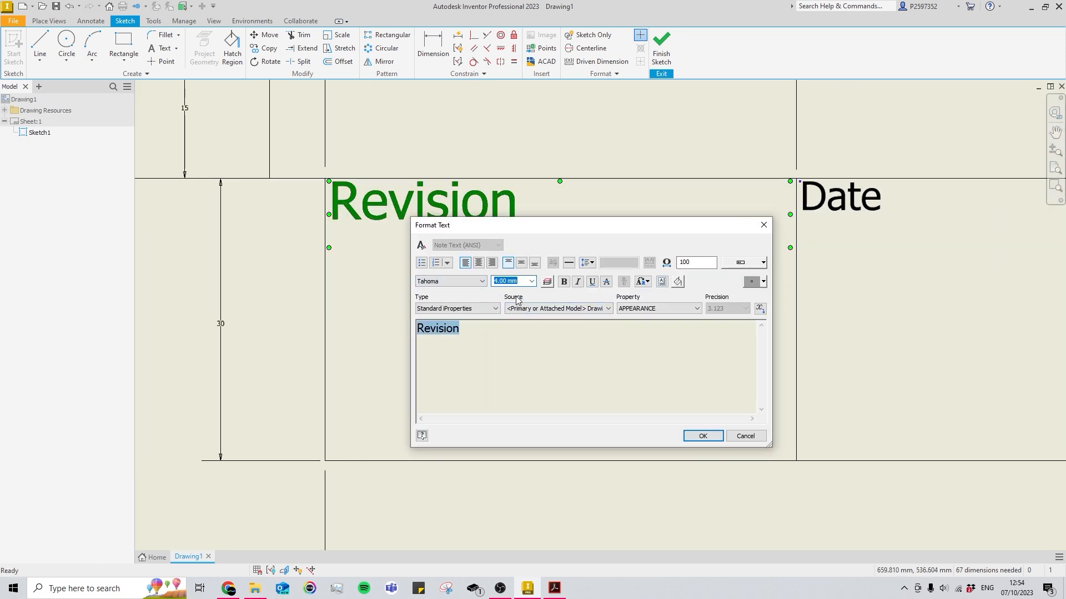
text(5)
key(Return)
scroll(516, 300, down, 5)
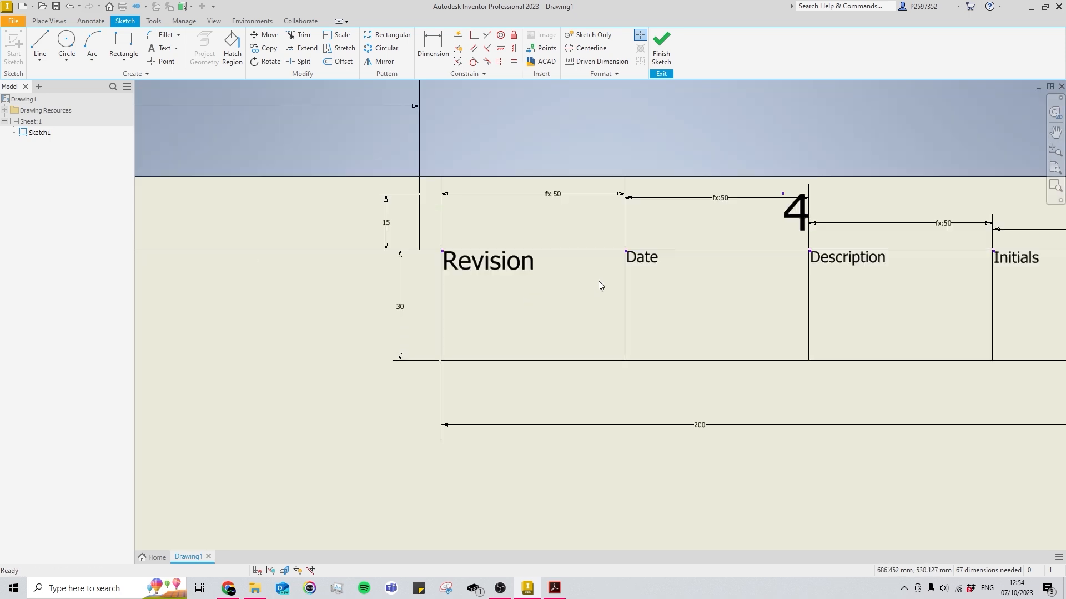
Set the text height of the "Date" heading in the revision table to 5 mm
double_click(637, 258)
key(ctrl+a)
drag(521, 279, 494, 269)
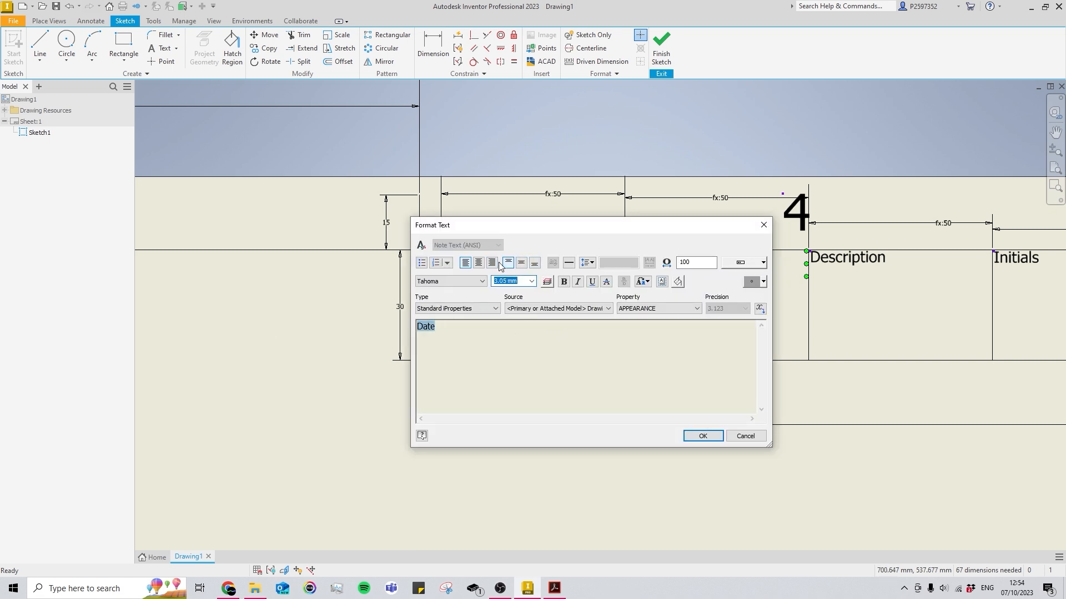
text(5)
key(Return)
Review the overall sheet layout, the labelled title block and the empty 100 x 50 mm box above it
scroll(685, 250, down, 4)
scroll(682, 333, down, 2)
mouse_move(682, 333)
middle_down()
mouse_move(673, 257)
mouse_move(722, 133)
middle_up()
scroll(633, 302, up, 3)
scroll(571, 306, down, 4)
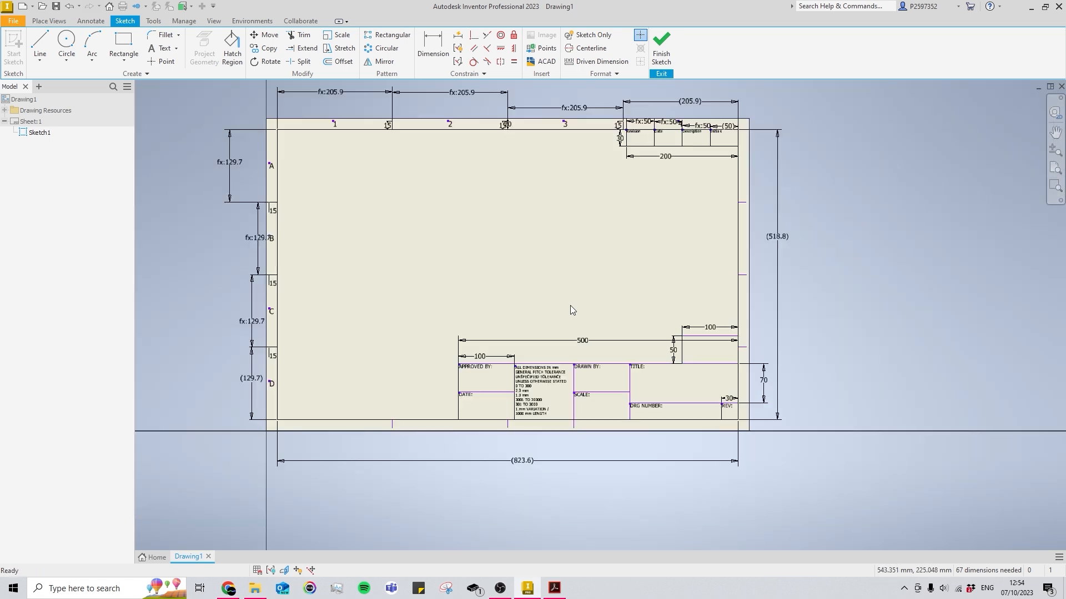
middle_drag(571, 305, 604, 336)
scroll(725, 421, down, 3)
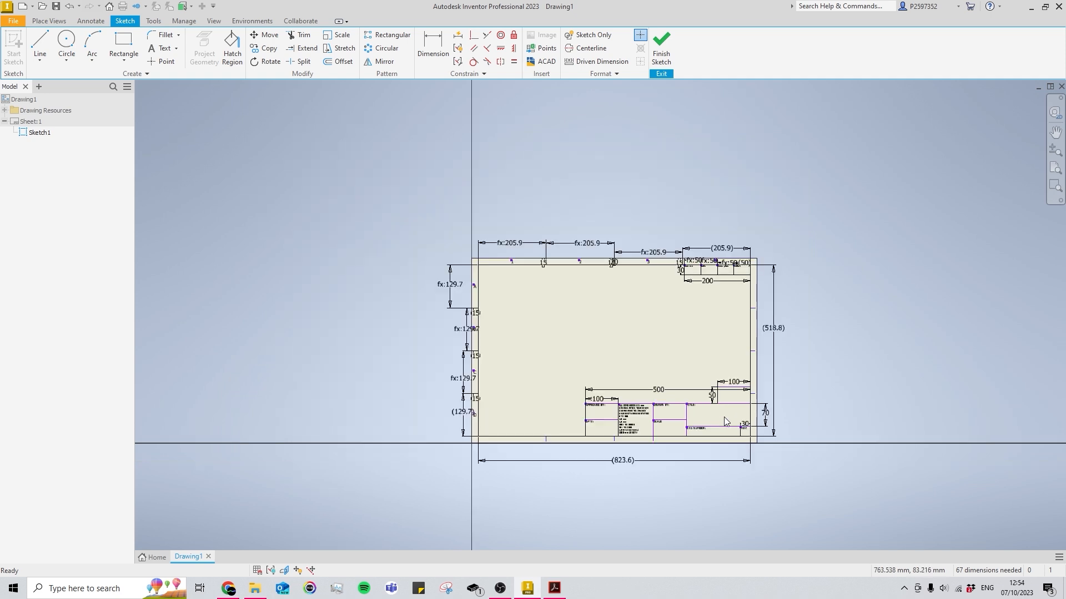
scroll(725, 422, up, 5)
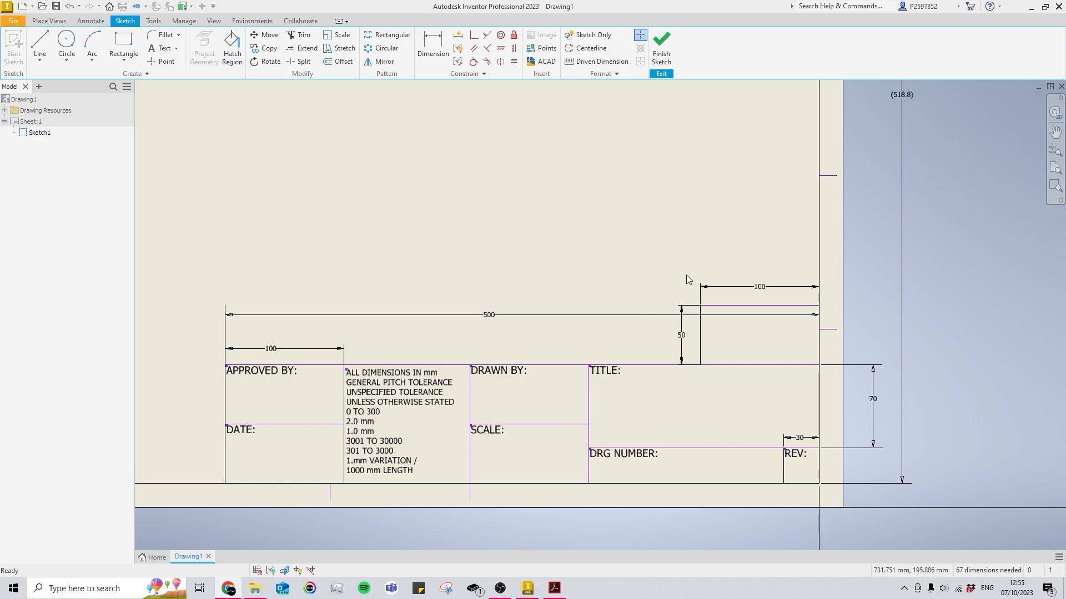
Switch to Adobe Acrobat and examine the projection symbol in the small box above the title block of Adjustable Jaw.pdf
click(554, 589)
ctrl+scroll(756, 462, up, 6)
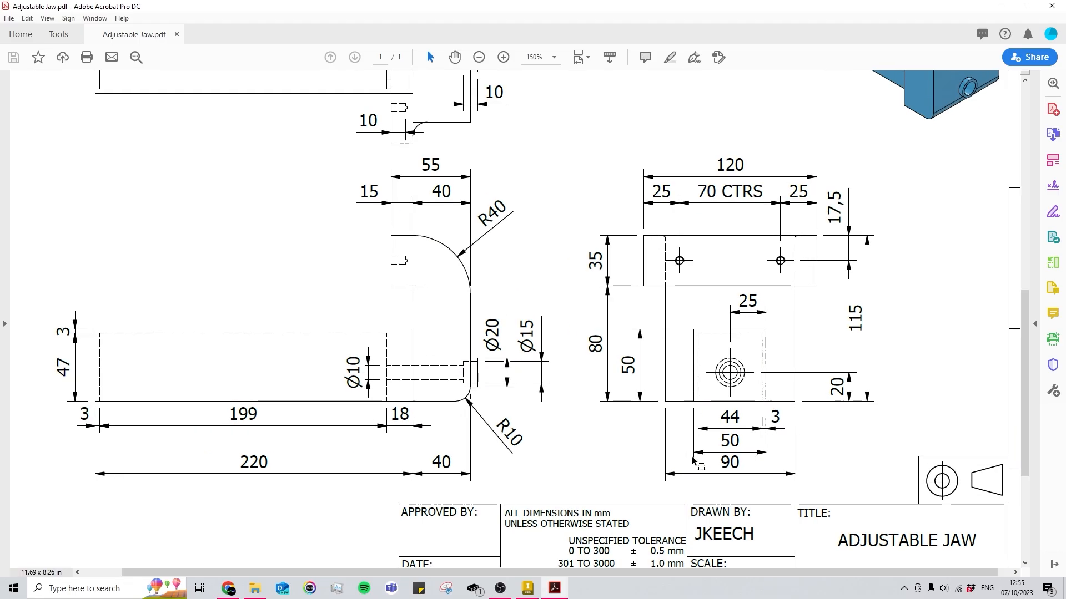
middle_drag(979, 446, 673, 399)
scroll(674, 397, down, 4)
scroll(673, 397, up, 1)
drag(667, 107, 971, 308)
scroll(836, 363, up, 1)
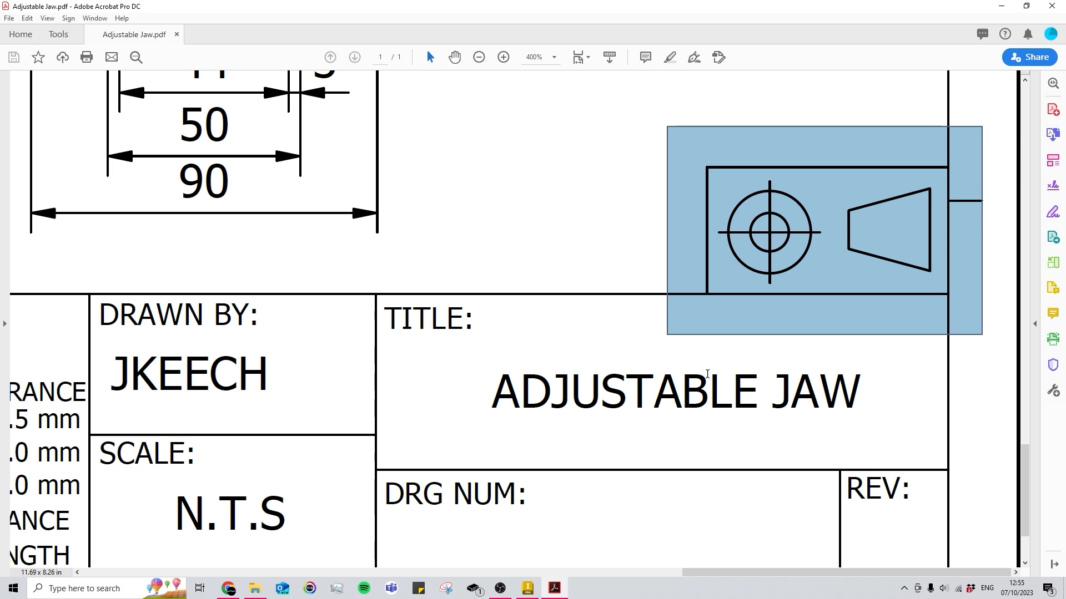
scroll(673, 371, down, 1)
ctrl+scroll(674, 371, down, 5)
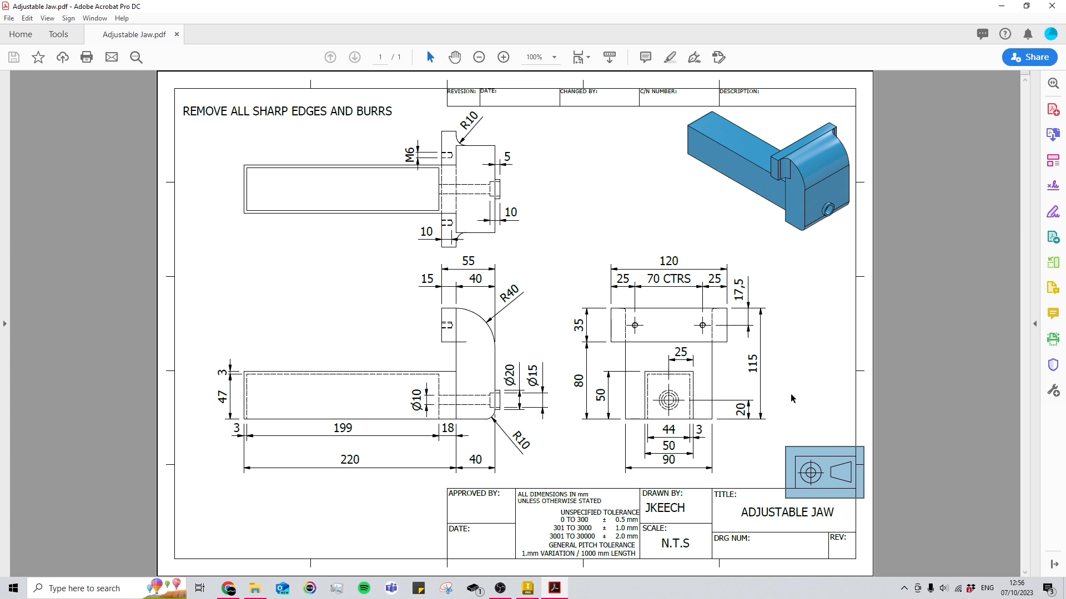
ctrl+scroll(858, 524, up, 2)
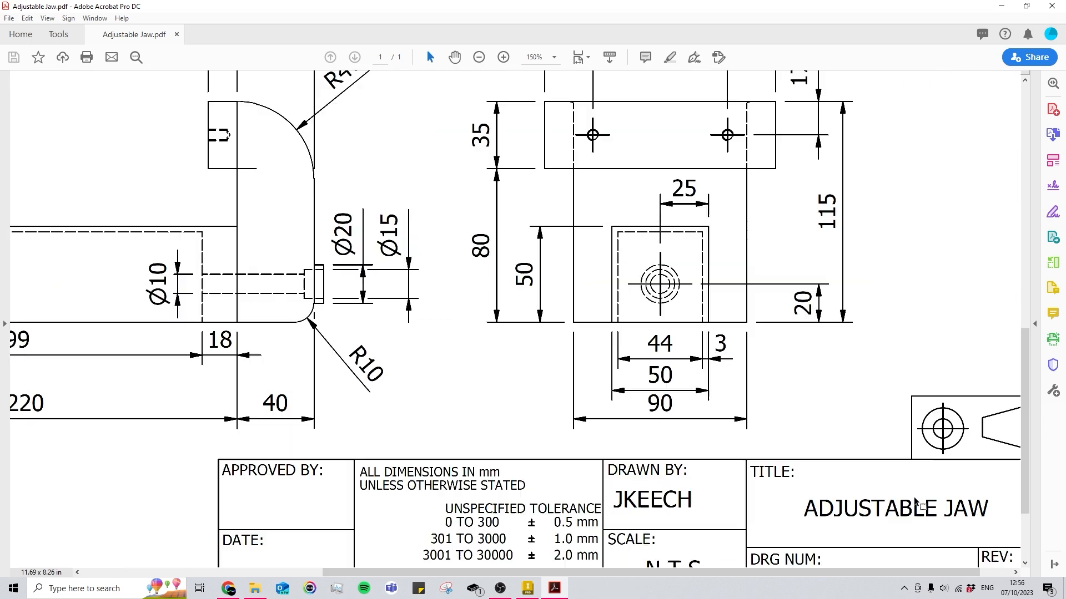
ctrl+scroll(914, 502, up, 2)
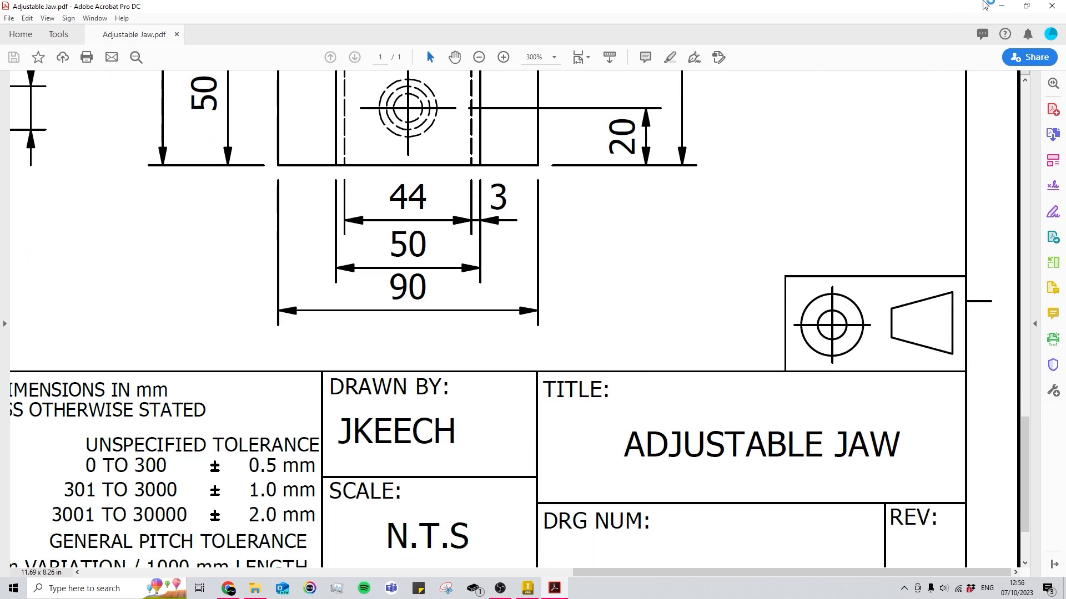
Switch back to Inventor and draw concentric circles of 10, 15 and 25 mm diameter near the short closed end of the 100 x 50 mm box
click(1001, 6)
scroll(675, 332, up, 5)
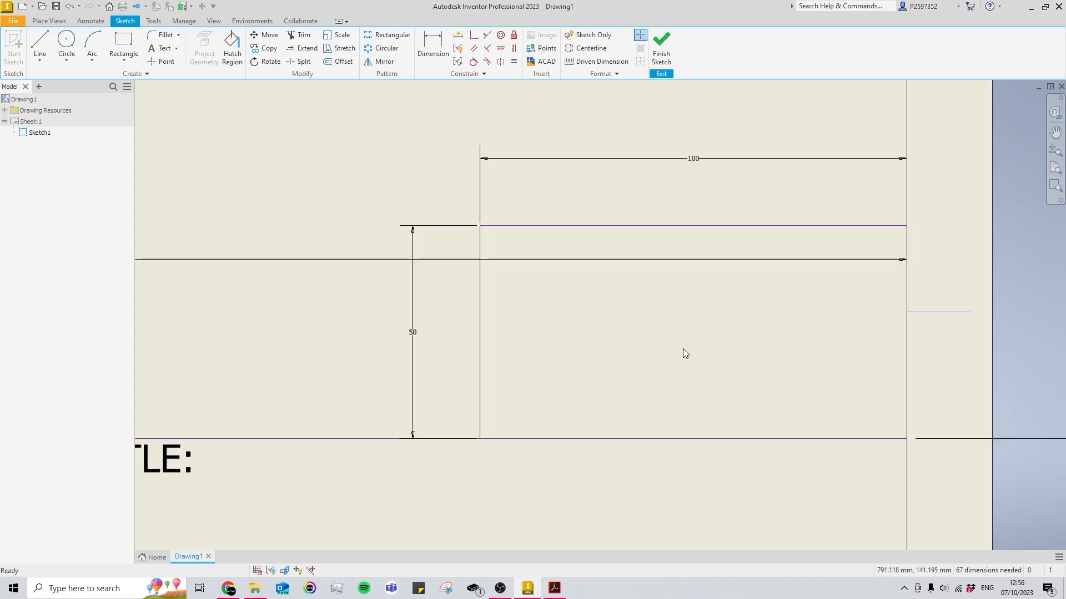
right_click(594, 305)
click(541, 311)
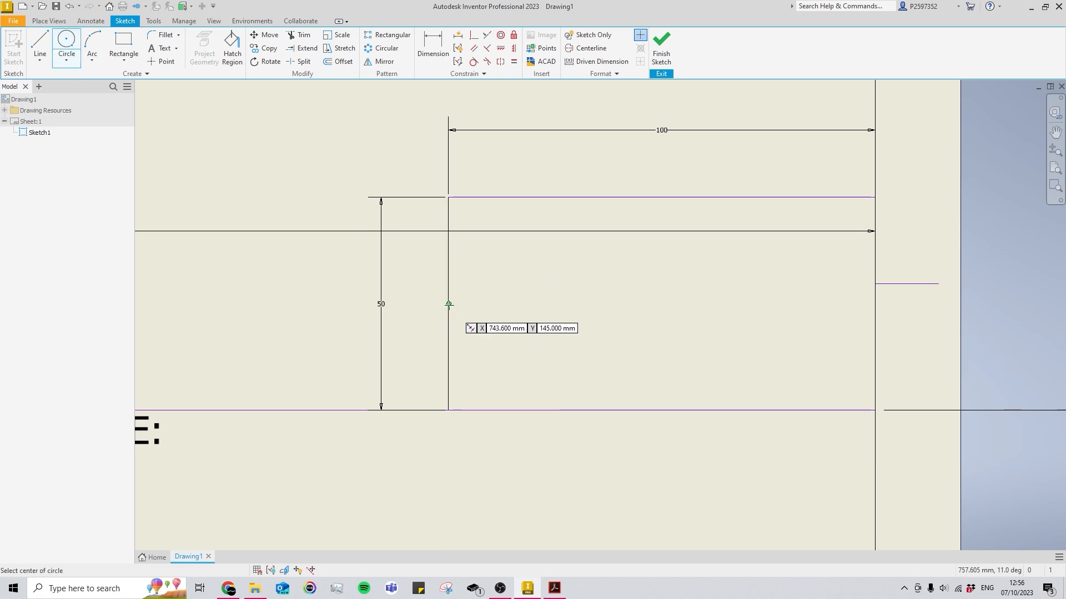
click(531, 303)
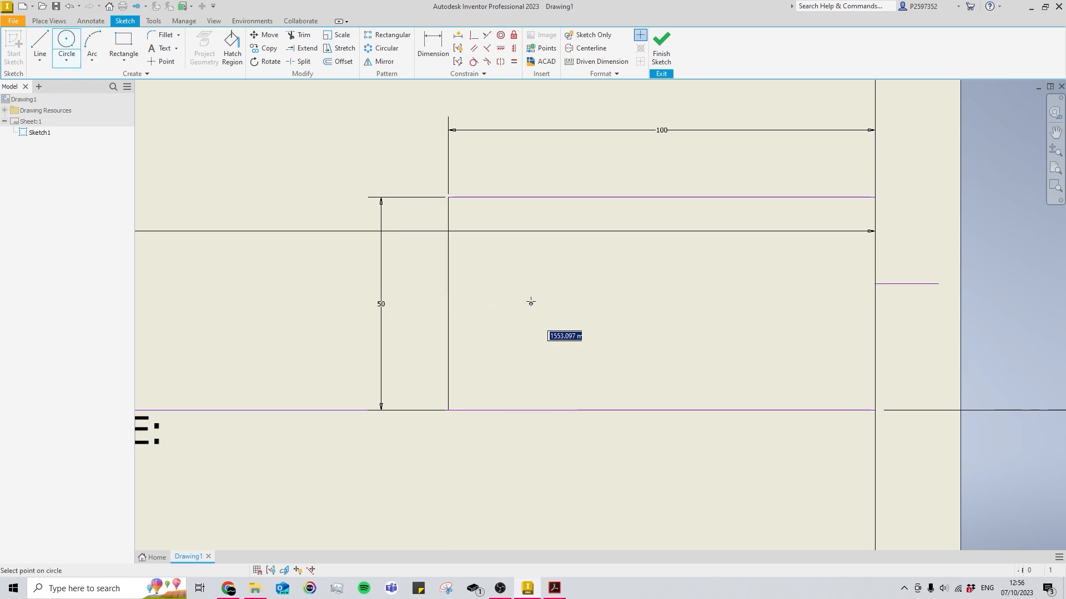
text(10)
key(Tab)
key(Return)
key(Escape)
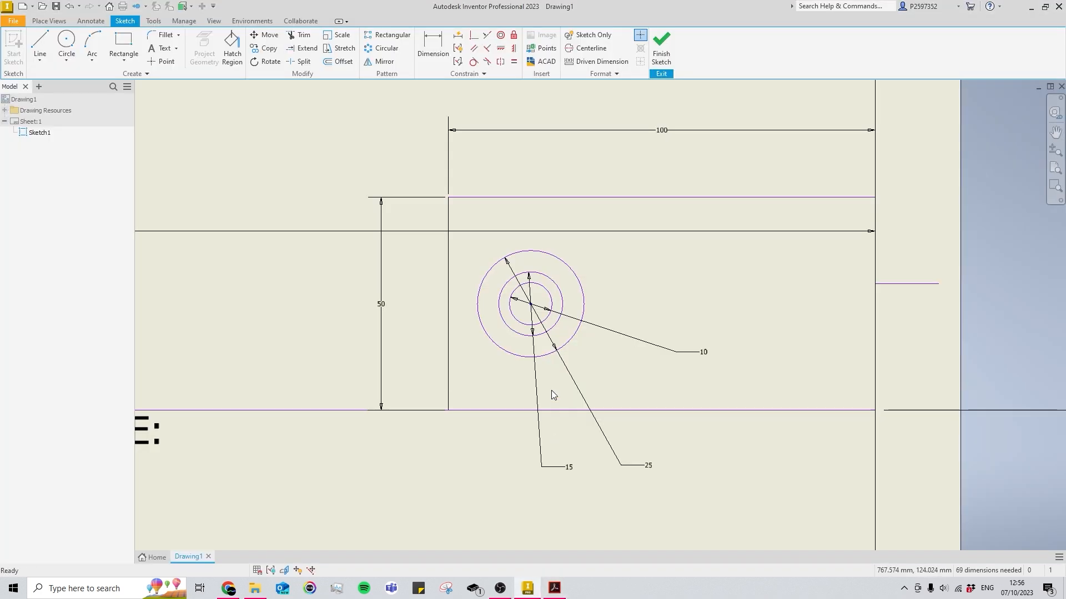
Draw a 5 mm horizontal line outward from each side of the 25 mm circle, level with its centre
right_drag(597, 375, 600, 246)
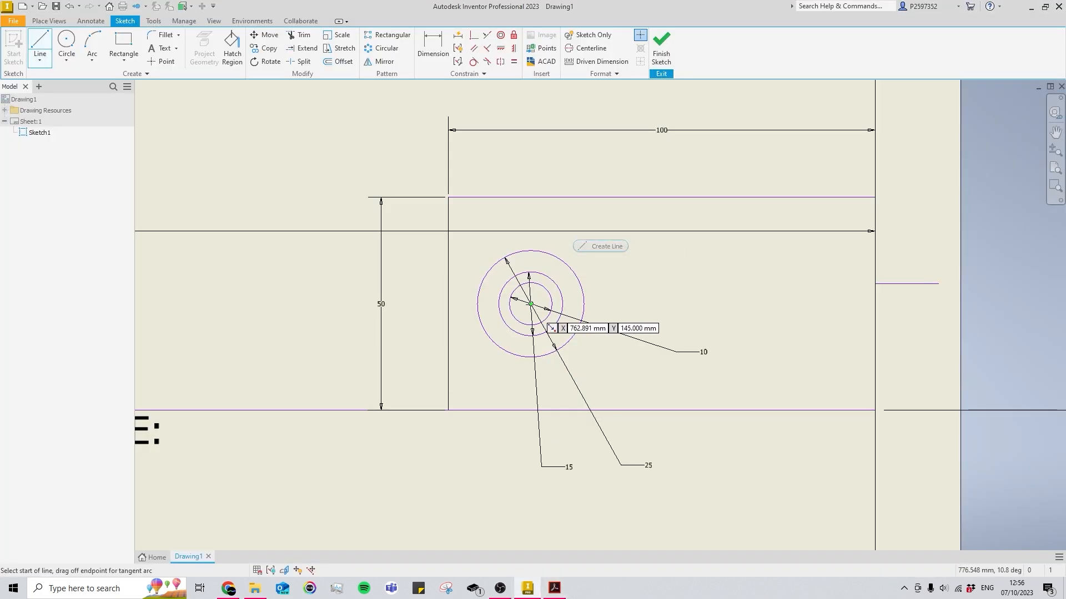
click(477, 304)
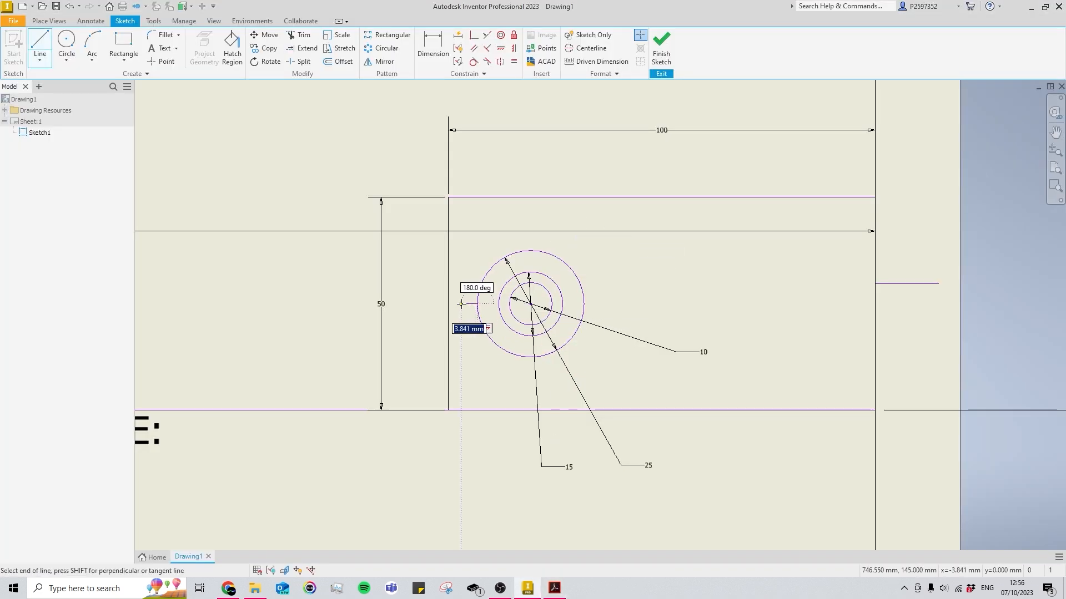
text(5)
key(Return)
key(Escape)
right_drag(465, 319, 464, 281)
click(583, 304)
text(5)
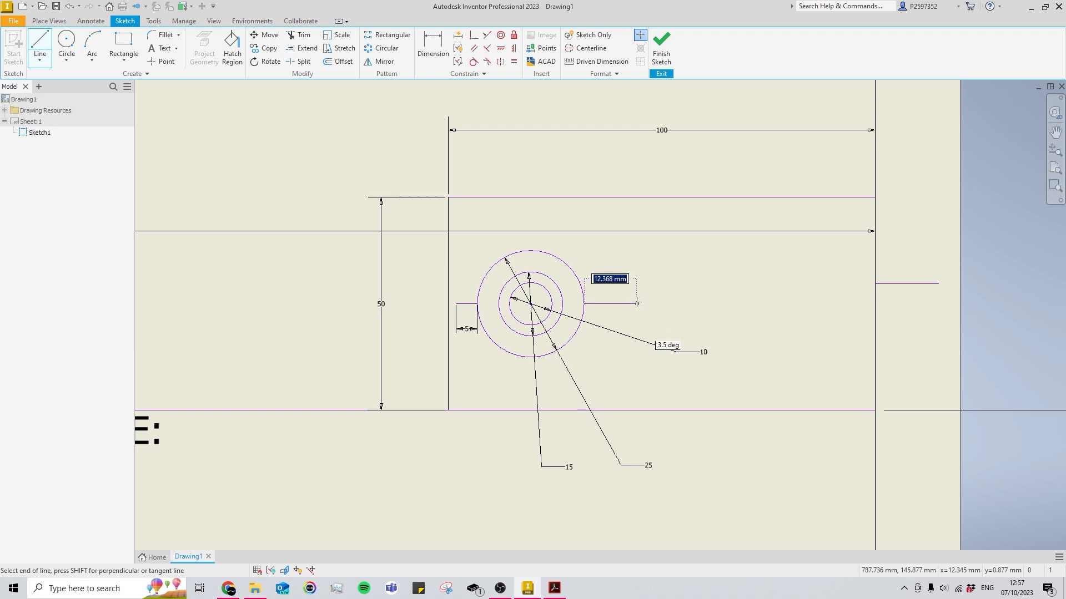
key(Return)
key(Escape)
Draw one horizontal centre line between the outer ends of the two 5 mm lines and delete those short lines
right_drag(636, 311, 636, 216)
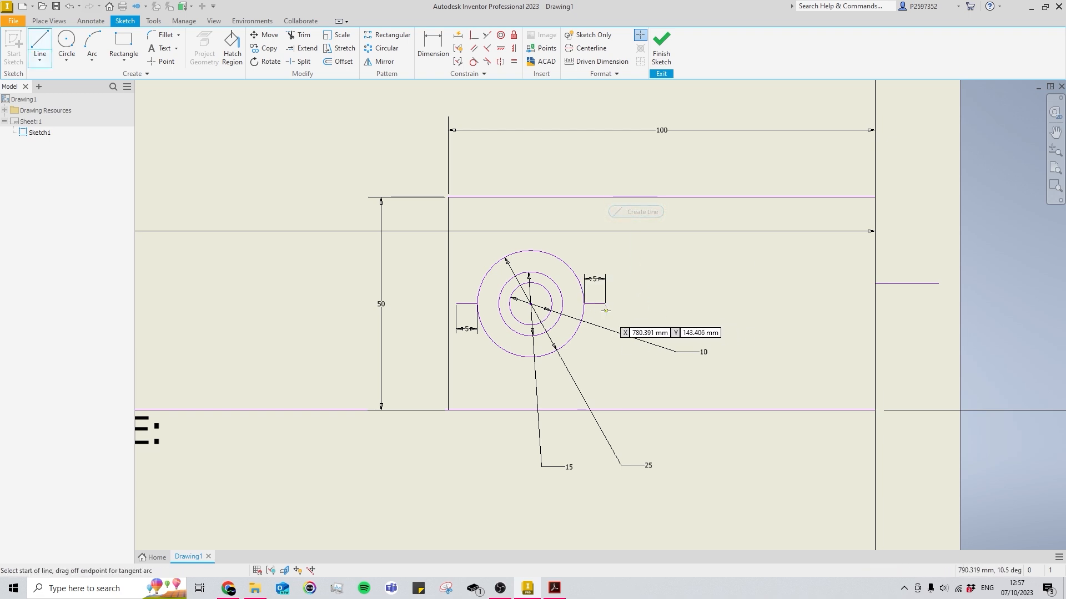
click(606, 303)
click(456, 304)
key(Escape)
mouse_move(403, 294)
mouse_down()
mouse_move(479, 303)
mouse_move(489, 328)
mouse_up()
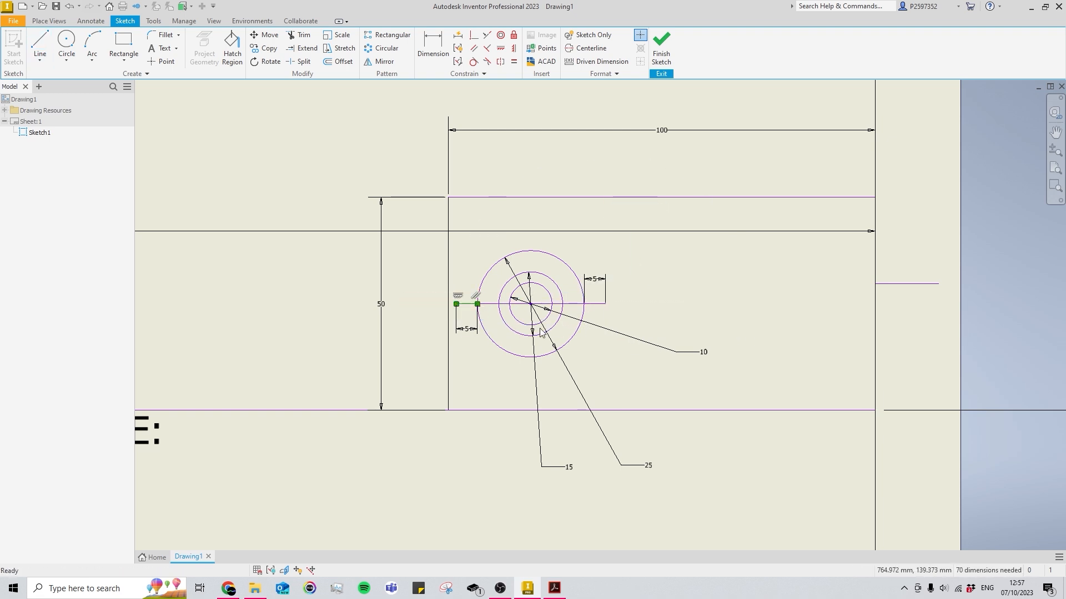
key(Delete)
drag(571, 293, 671, 333)
key(Delete)
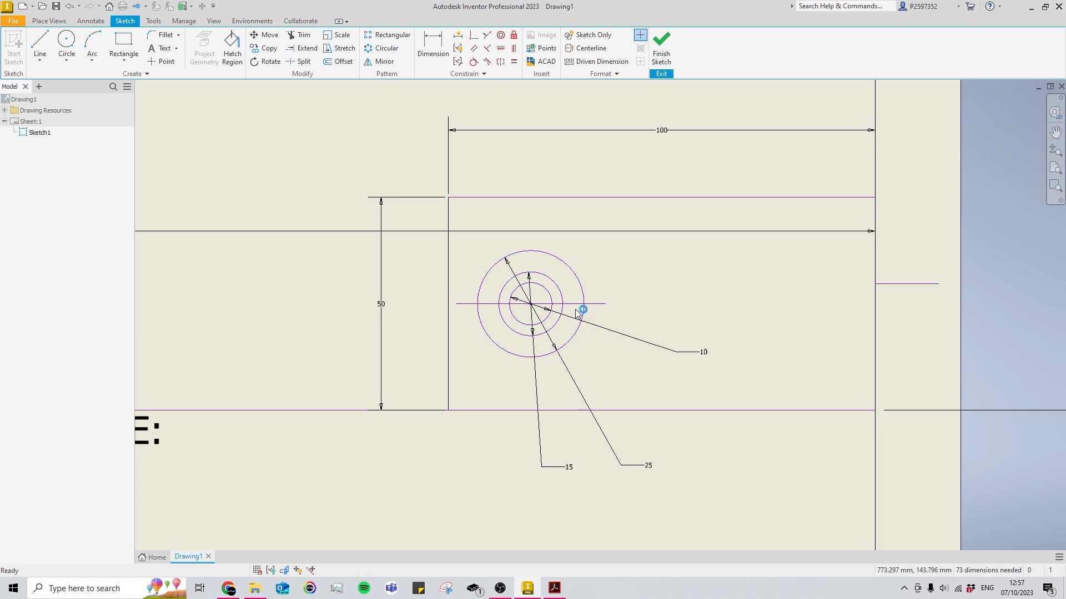
Draw a 5 mm vertical line outward from the lowest and the highest point of the 25 mm circle
right_drag(627, 302, 627, 279)
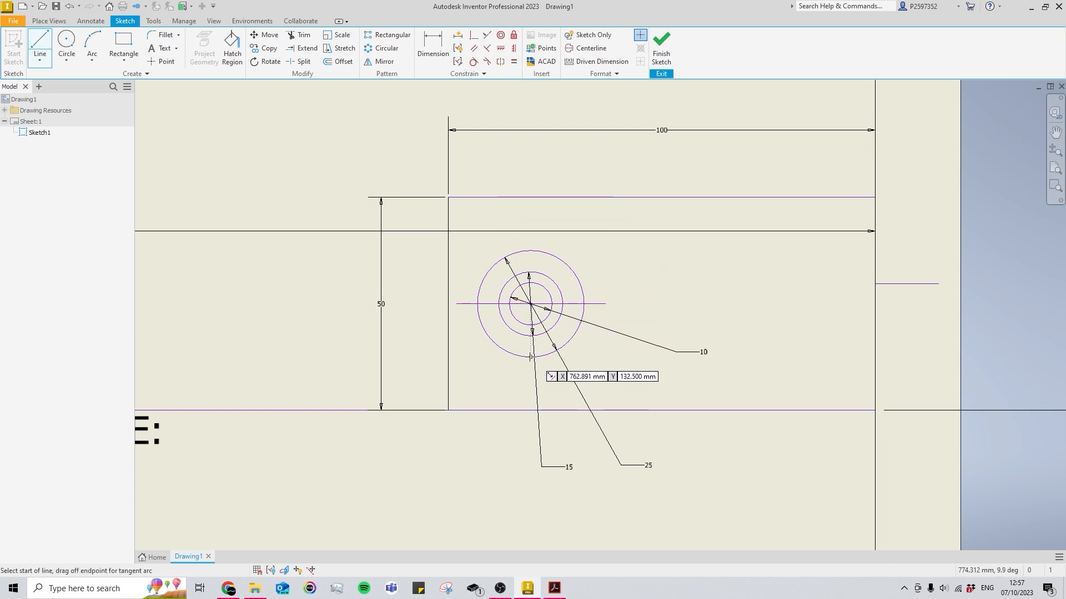
click(530, 358)
text(5)
key(Return)
right_drag(659, 269, 644, 217)
click(531, 250)
text(5)
key(Return)
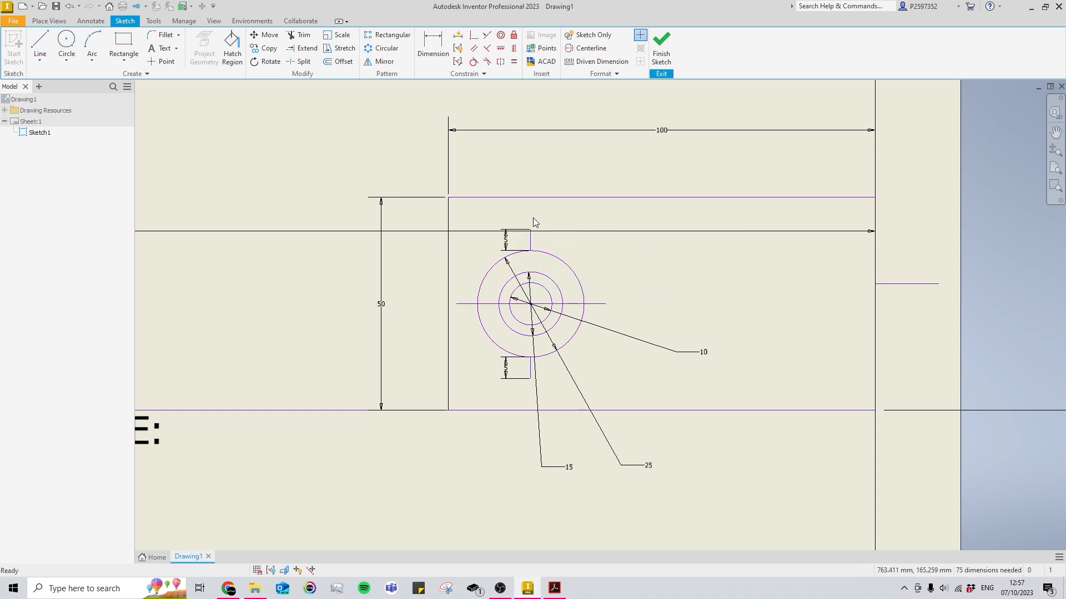
Draw one vertical centre line between the outer ends of the two 5 mm vertical lines and delete those short lines
right_drag(535, 222, 571, 141)
click(531, 230)
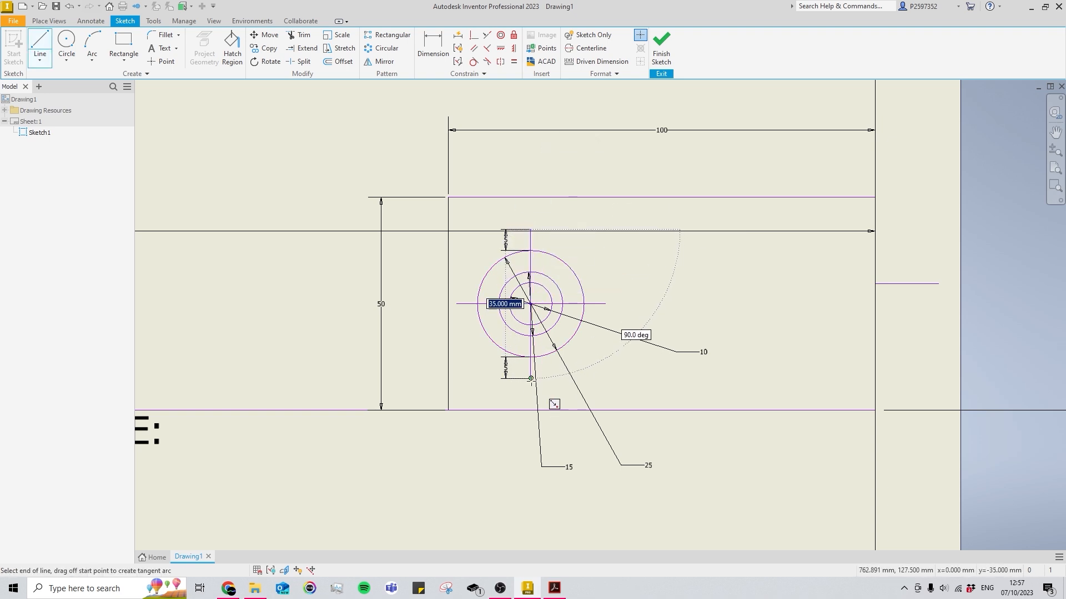
click(530, 378)
key(Escape)
drag(518, 344, 547, 392)
key(Delete)
drag(522, 209, 547, 271)
key(Delete)
Move the three circles and their centre lines slightly straight down, using the circle centre as base point
click(264, 34)
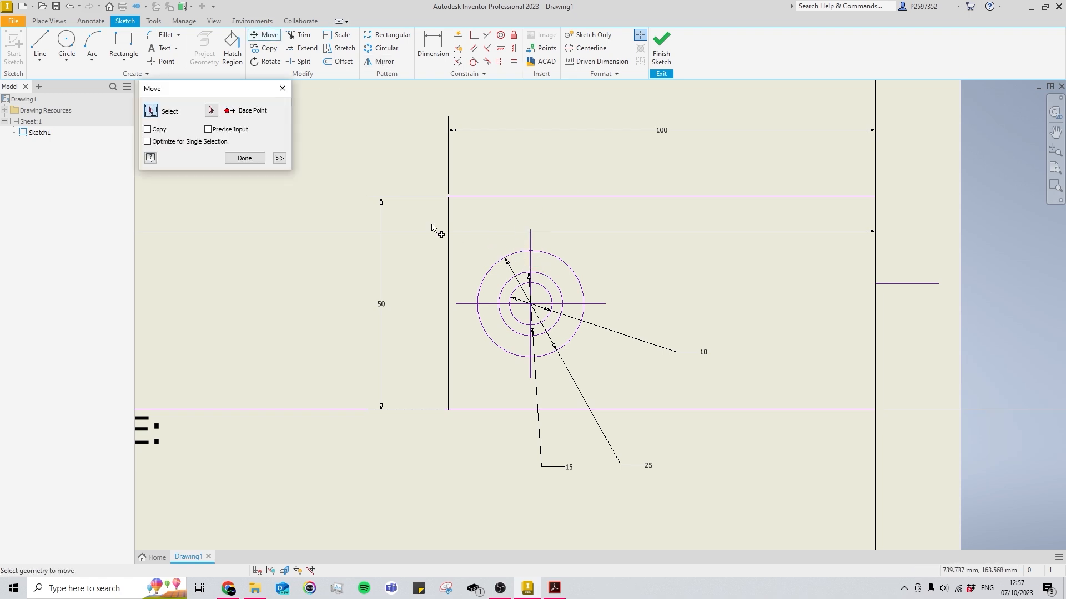
drag(431, 207, 618, 388)
right_click(623, 371)
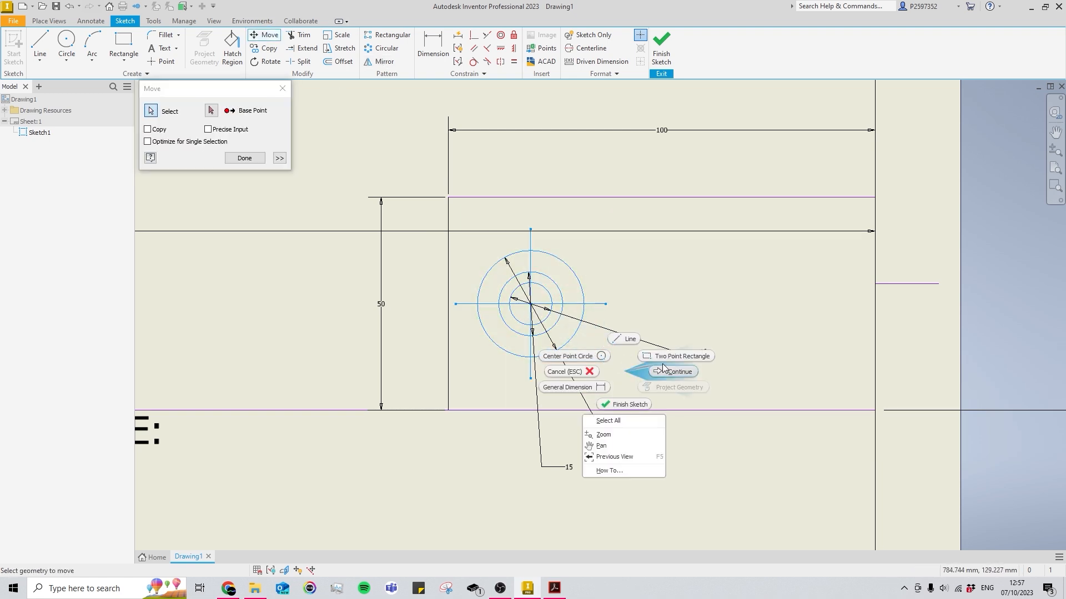
click(665, 370)
click(531, 304)
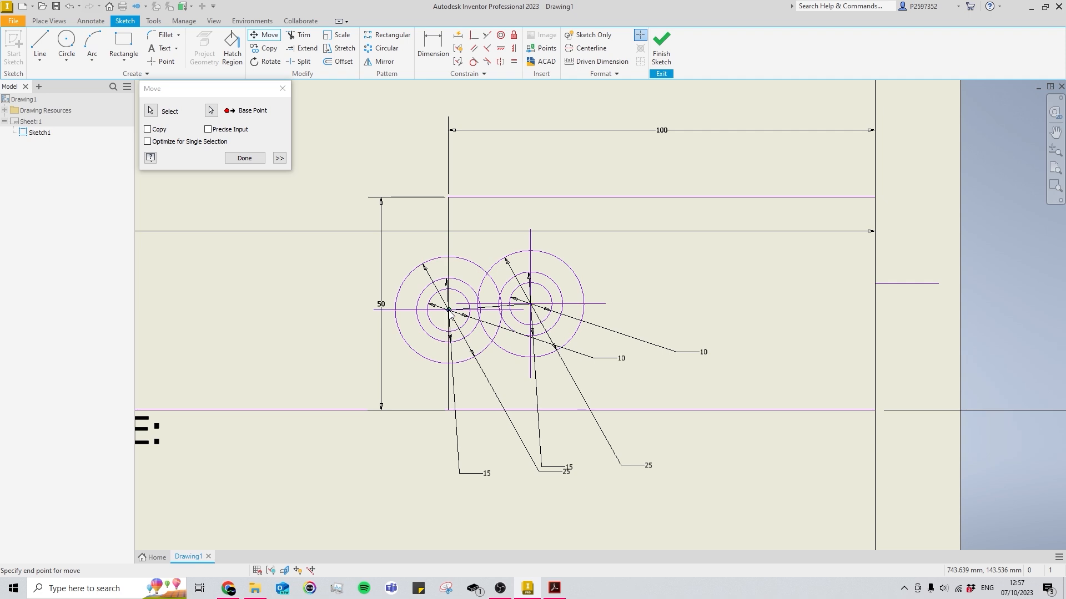
click(531, 316)
Consult the tapered outline in Adjustable Jaw.pdf and draw a two-point rectangle beside the circles in the empty part of the box
middle_drag(670, 227, 596, 270)
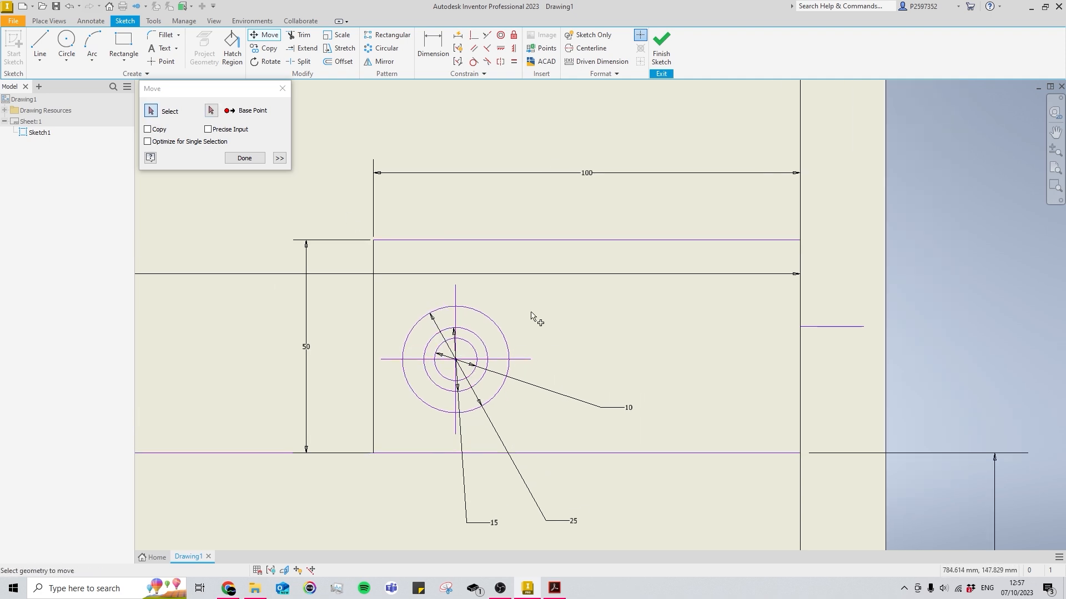
middle_drag(604, 492, 591, 305)
mouse_move(512, 242)
middle_down()
mouse_move(551, 315)
mouse_move(600, 348)
middle_up()
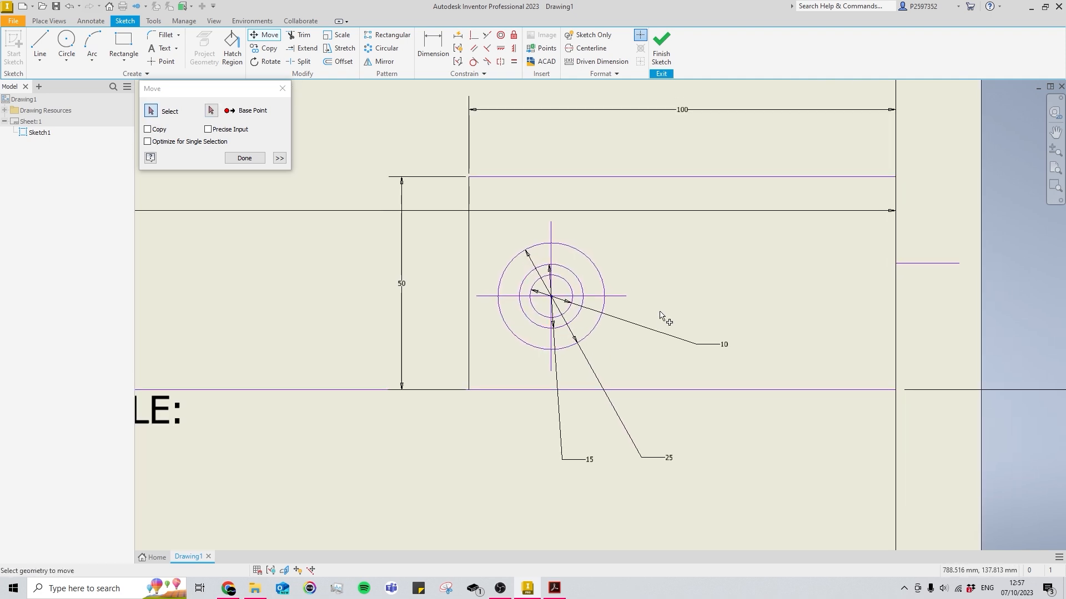
click(555, 588)
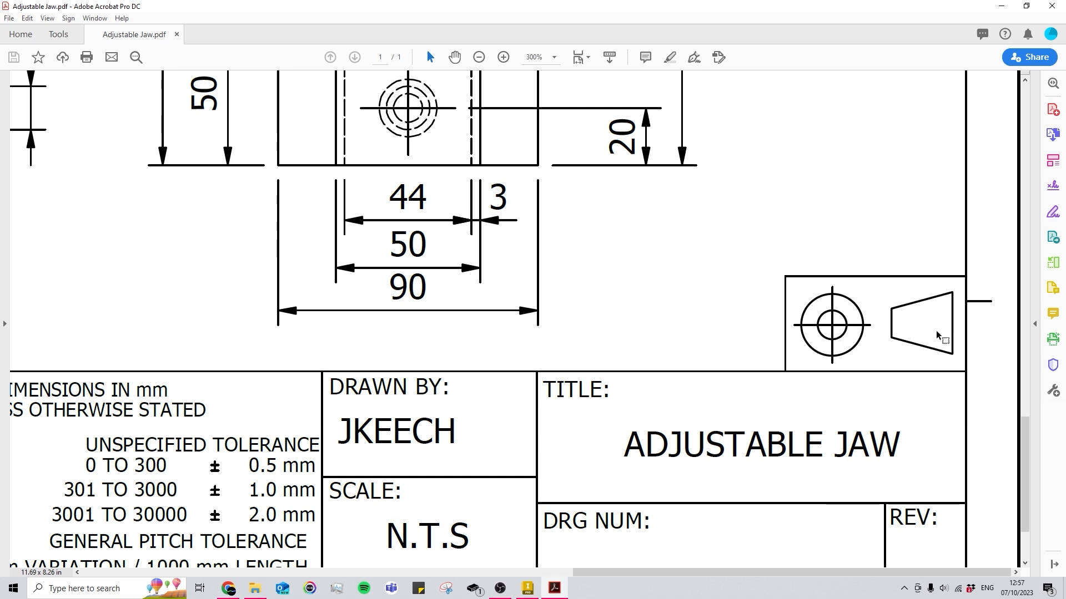
click(999, 4)
key(Escape)
middle_drag(707, 306, 585, 254)
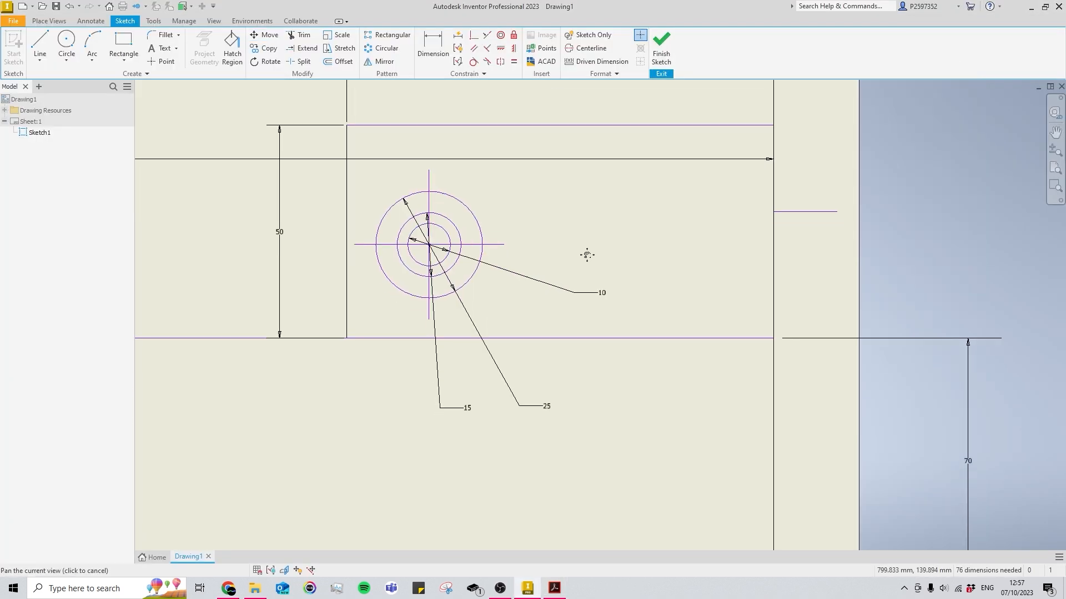
right_drag(577, 243, 567, 198)
click(123, 41)
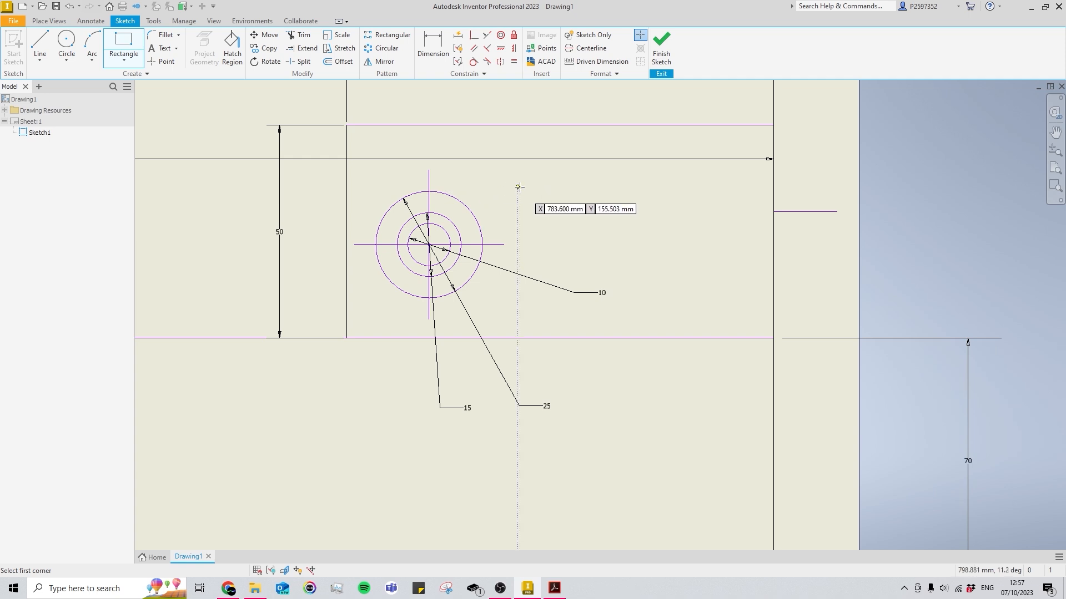
click(563, 196)
click(689, 298)
key(Escape)
Delete the geometric constraints that hold the rectangle beside the circles square so its corners move independently
middle_drag(689, 193, 665, 222)
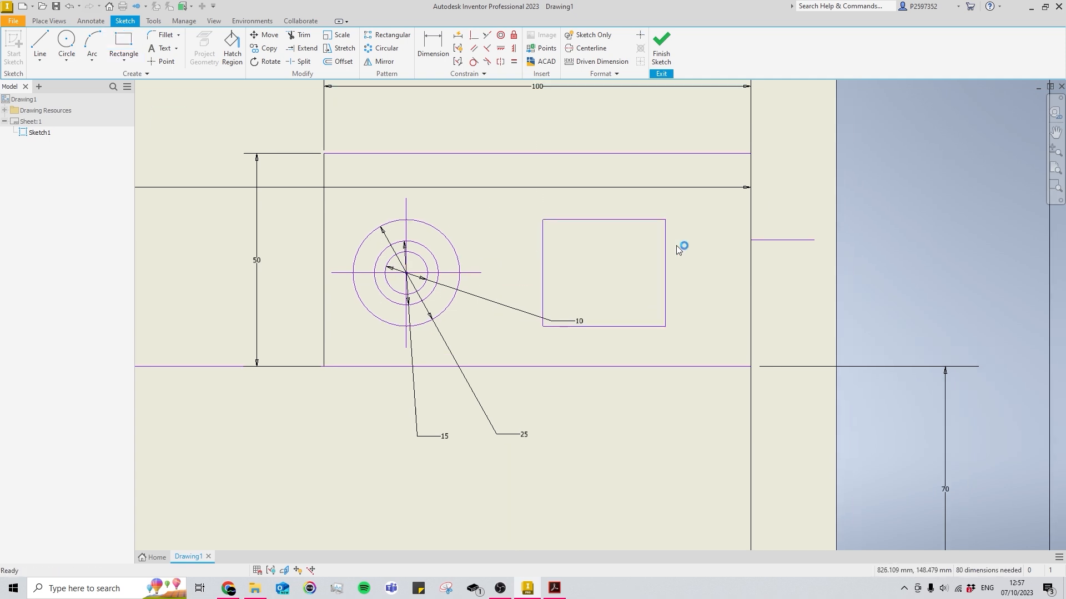
mouse_move(665, 221)
mouse_down()
mouse_move(668, 204)
mouse_move(667, 219)
mouse_up()
click(665, 277)
click(677, 209)
key(Delete)
drag(637, 338, 572, 242)
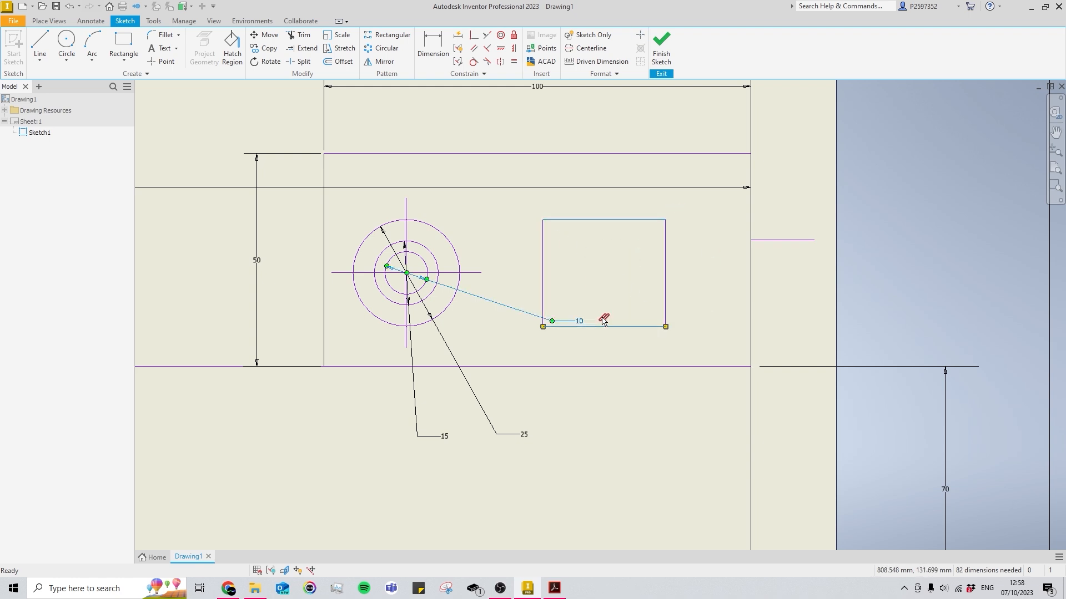
key(Delete)
drag(675, 296, 530, 208)
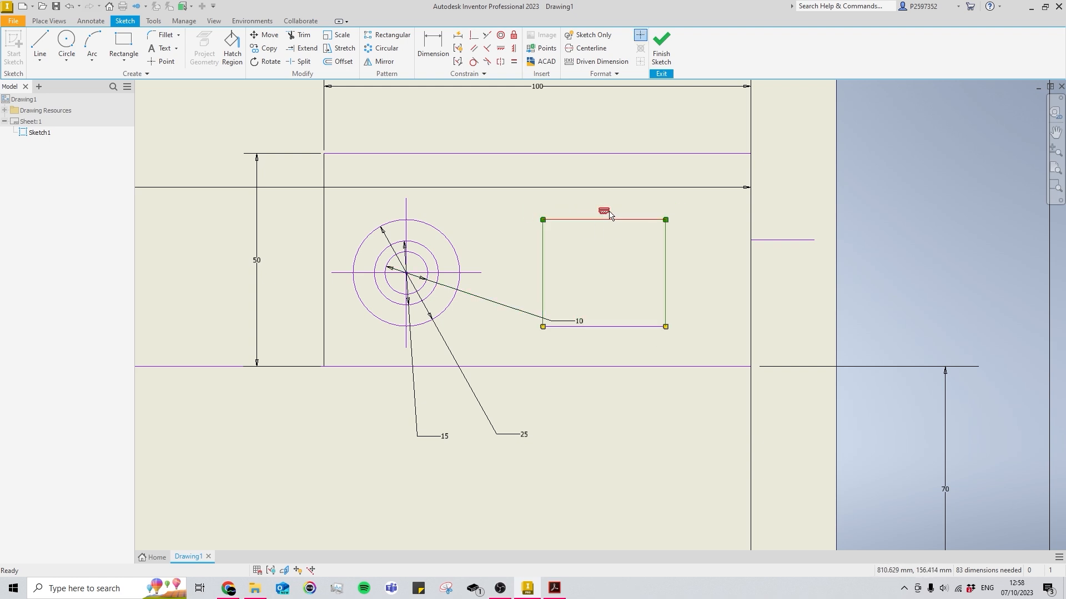
click(605, 212)
key(Delete)
click(615, 219)
click(630, 248)
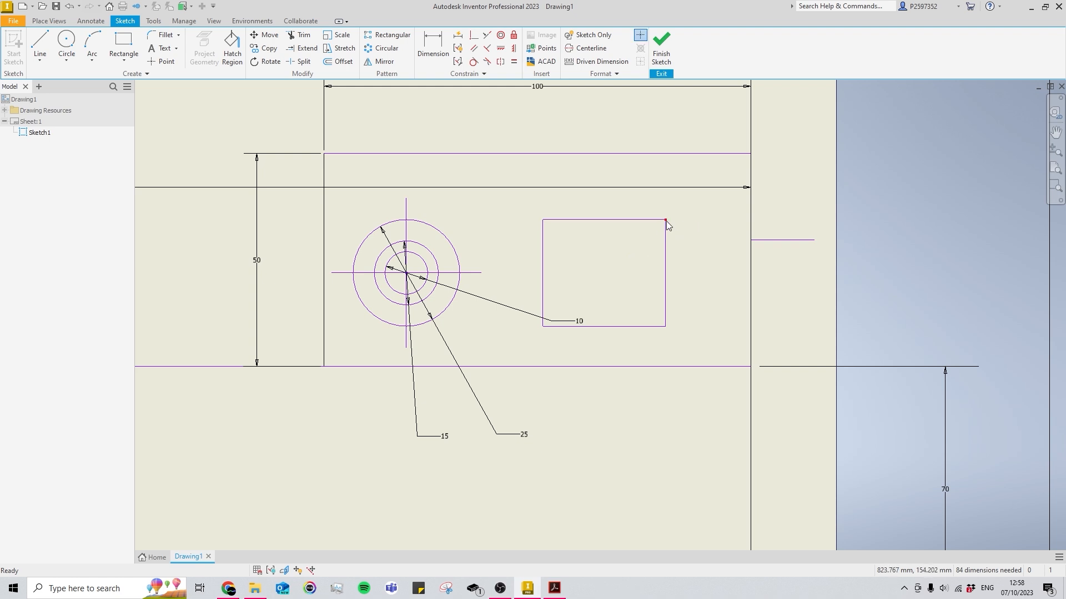
Reshape the rectangle into a tapered outline, short vertical side facing the circles and long one away from them, and finish the sketch
drag(666, 221, 665, 203)
drag(665, 327, 665, 340)
drag(543, 327, 542, 299)
drag(543, 220, 542, 245)
scroll(688, 332, up, 3)
scroll(627, 336, down, 3)
middle_drag(508, 339, 615, 355)
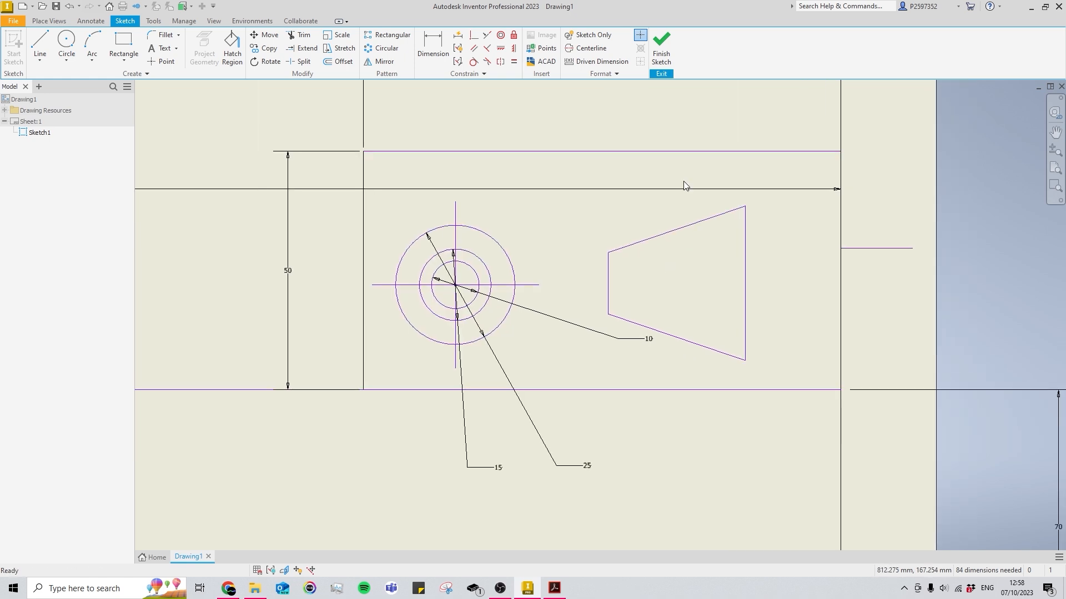
scroll(625, 285, down, 5)
scroll(575, 301, up, 4)
click(659, 64)
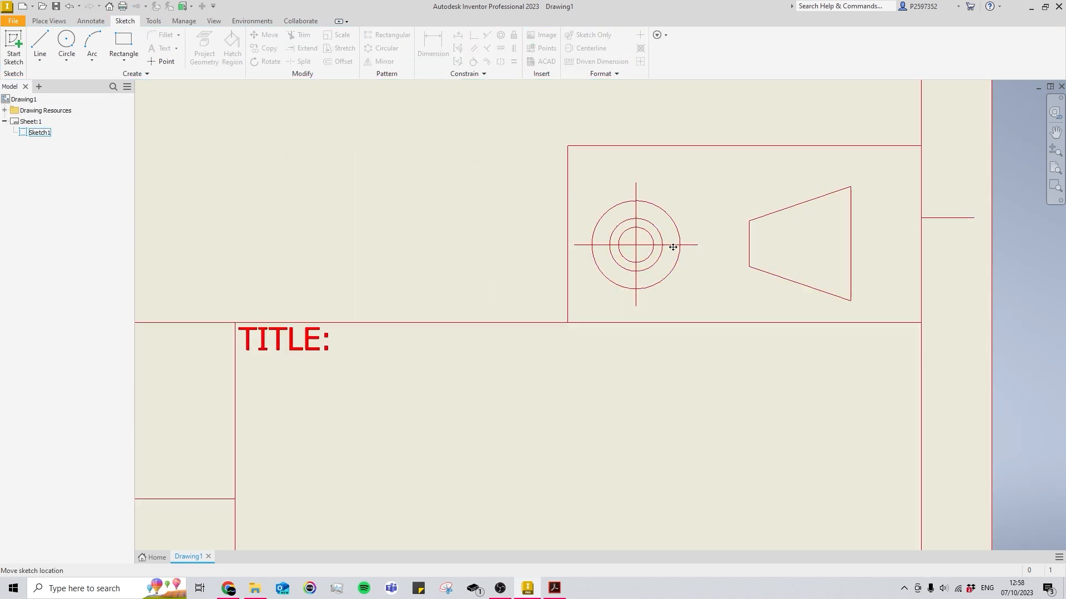
Check the symbol in Adjustable Jaw.pdf, reopen the border sketch and delete the three circles' 10, 15 and 25 mm diameter dimensions
click(555, 589)
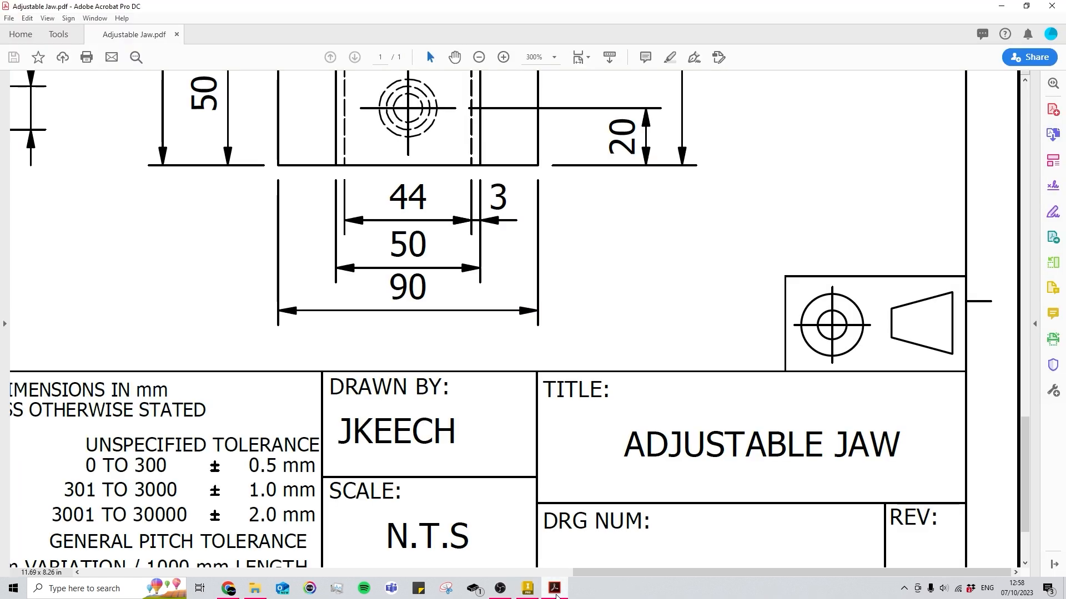
click(555, 589)
double_click(549, 311)
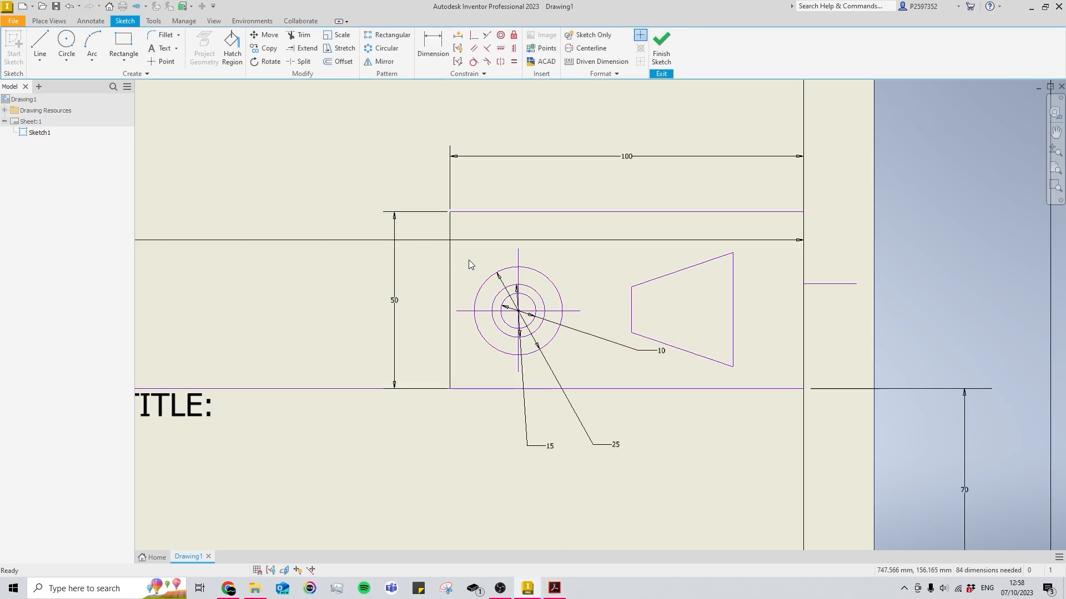
mouse_move(753, 375)
mouse_down()
mouse_move(702, 335)
mouse_move(470, 261)
mouse_up()
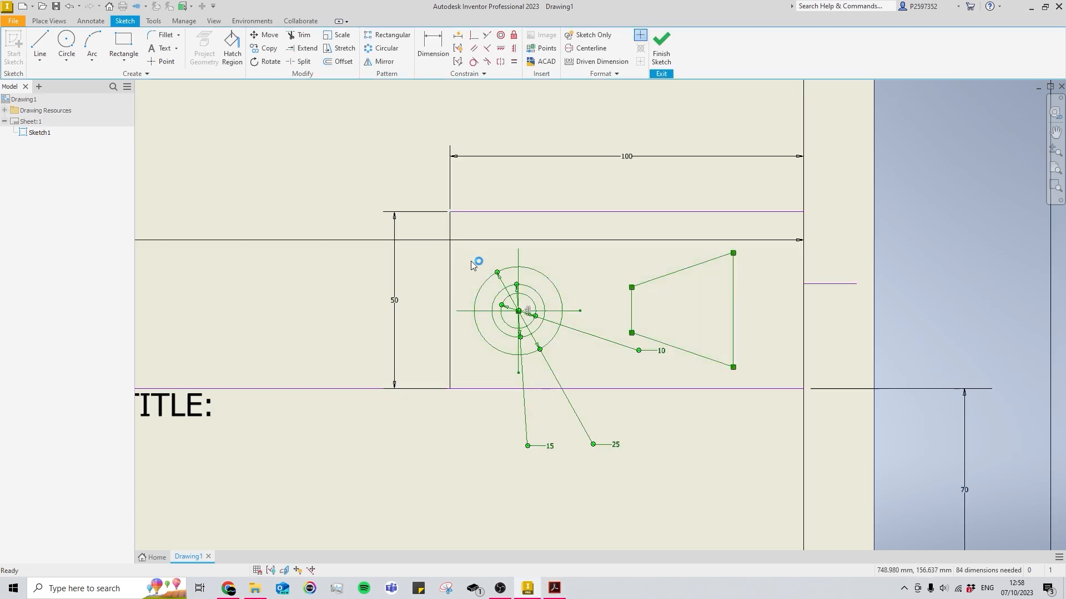
key(Delete)
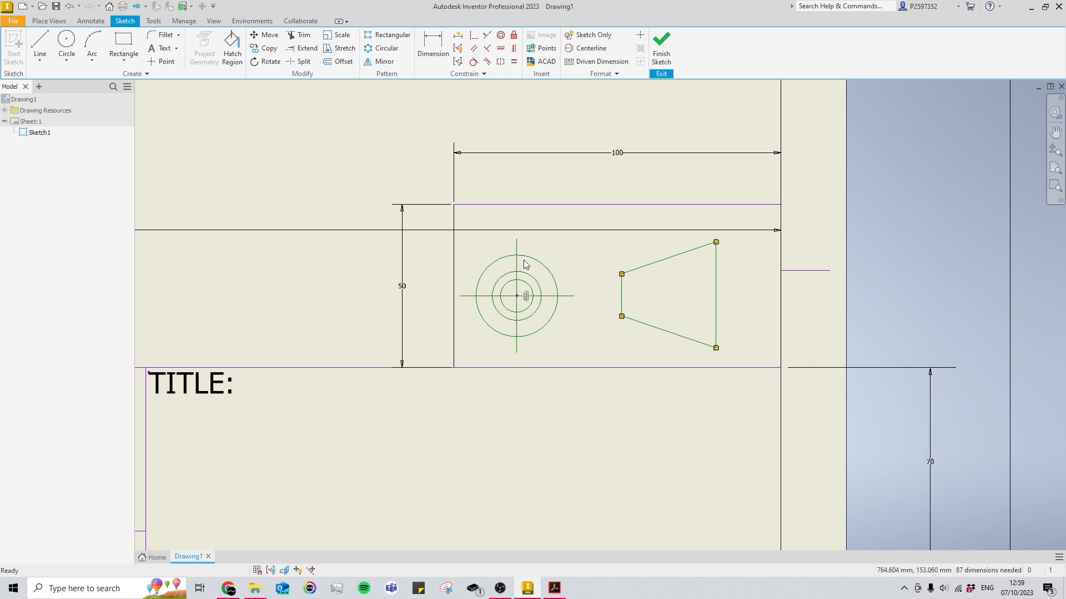
Assign a heavier line weight to the circles, their centre lines and the tapered outline, and finish the sketch
right_click(525, 296)
click(611, 258)
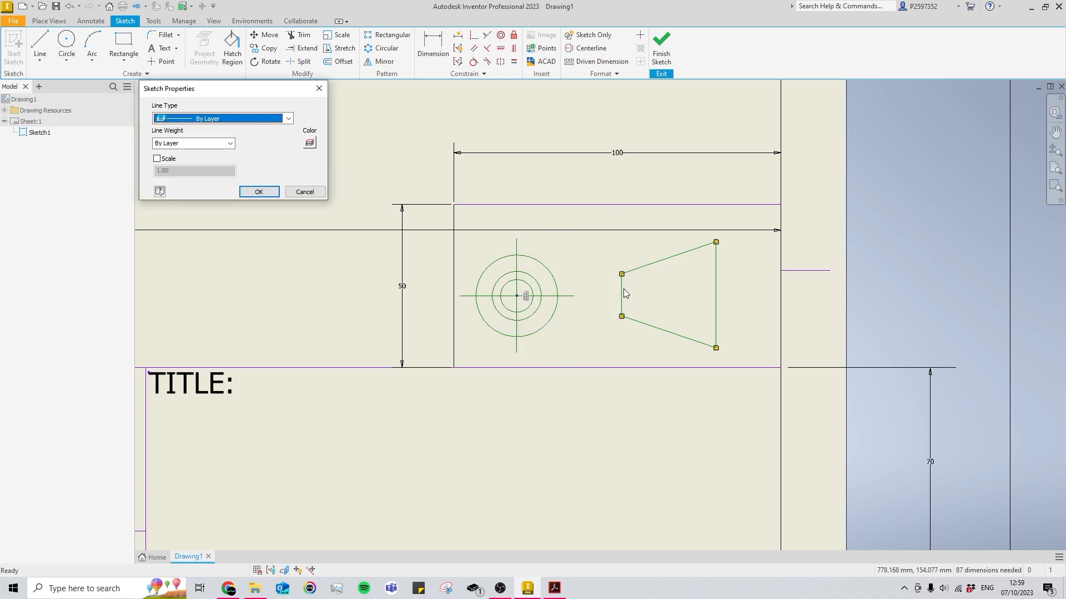
click(210, 144)
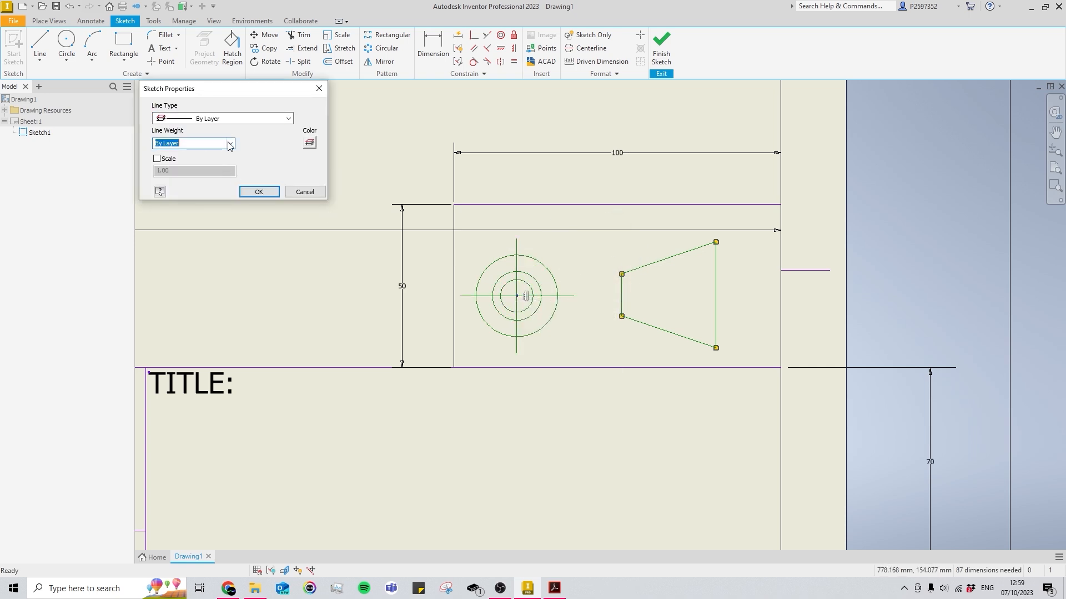
click(230, 143)
click(188, 211)
click(268, 191)
click(661, 48)
Examine the projection symbol, title block, revision table and whole sheet border
scroll(736, 258, up, 2)
scroll(662, 308, down, 5)
middle_drag(806, 232, 629, 277)
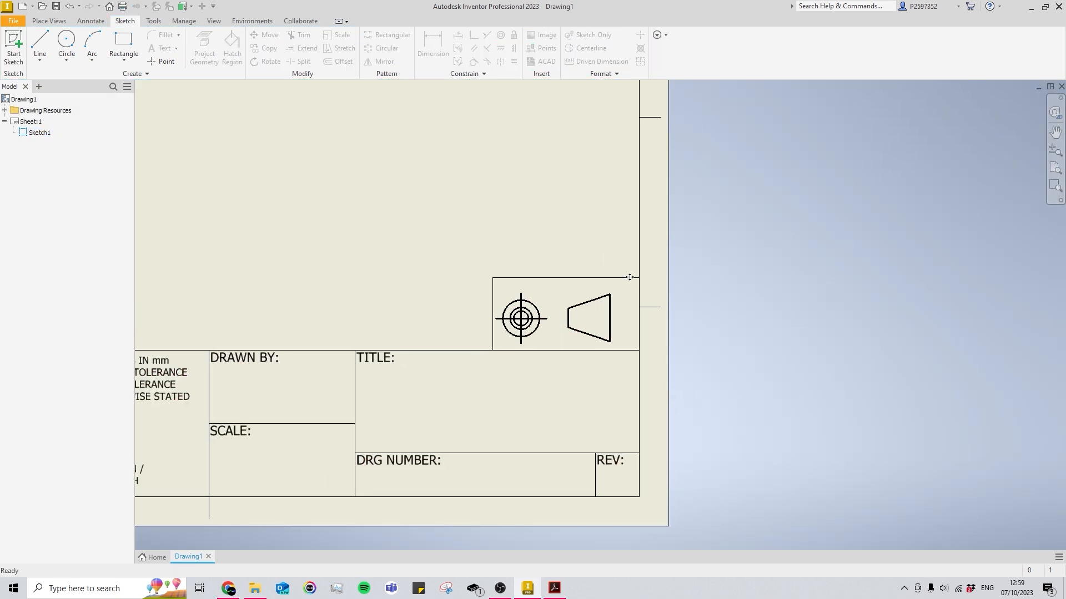
scroll(413, 339, up, 4)
middle_drag(449, 344, 742, 378)
scroll(584, 382, down, 8)
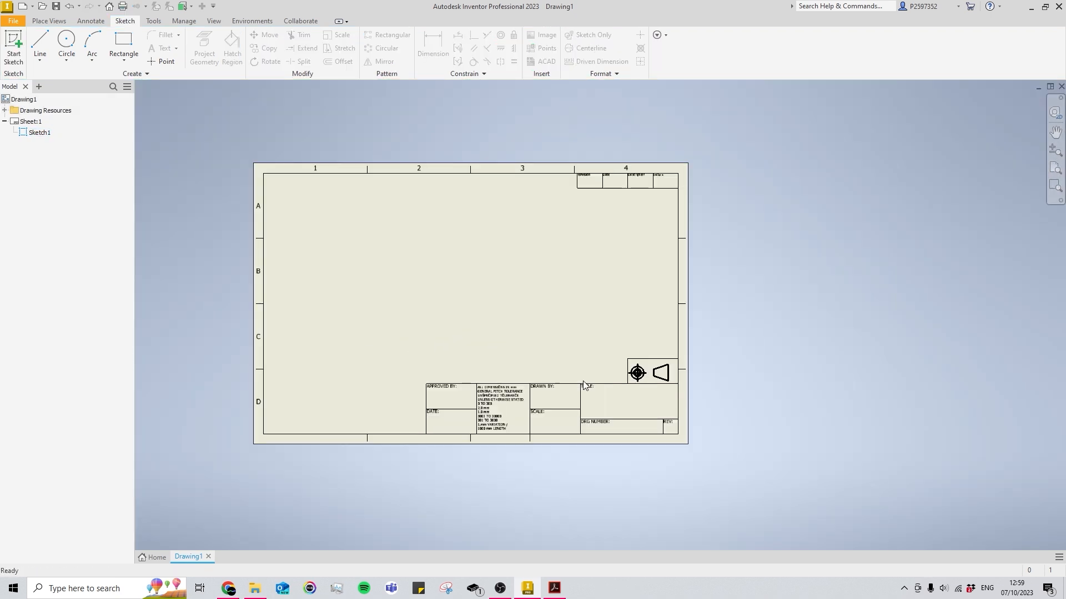
middle_drag(565, 380, 665, 428)
scroll(580, 349, up, 3)
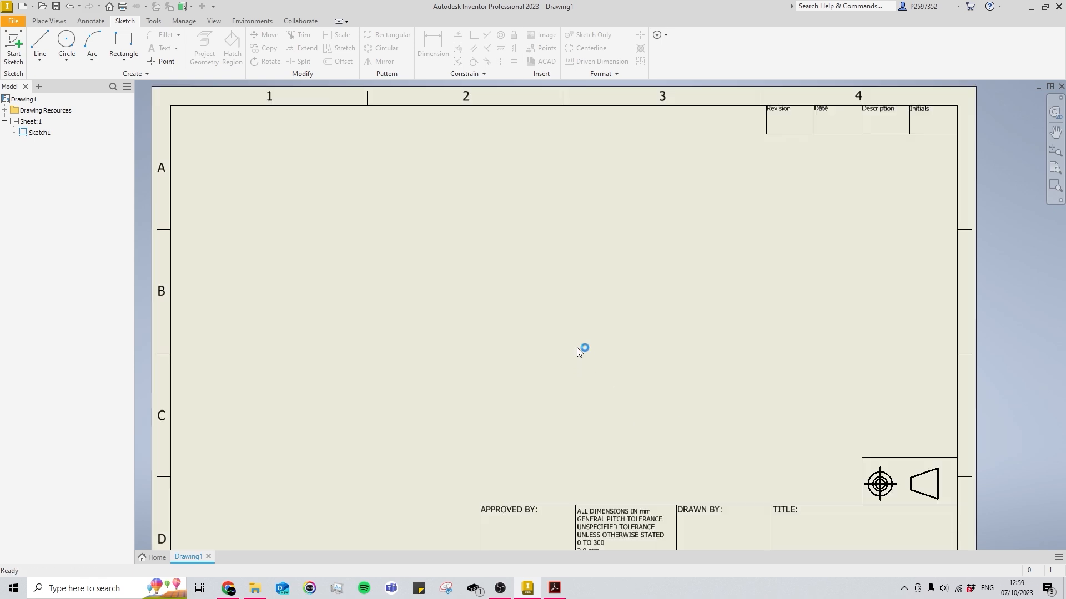
scroll(588, 349, down, 3)
middle_drag(589, 349, 593, 358)
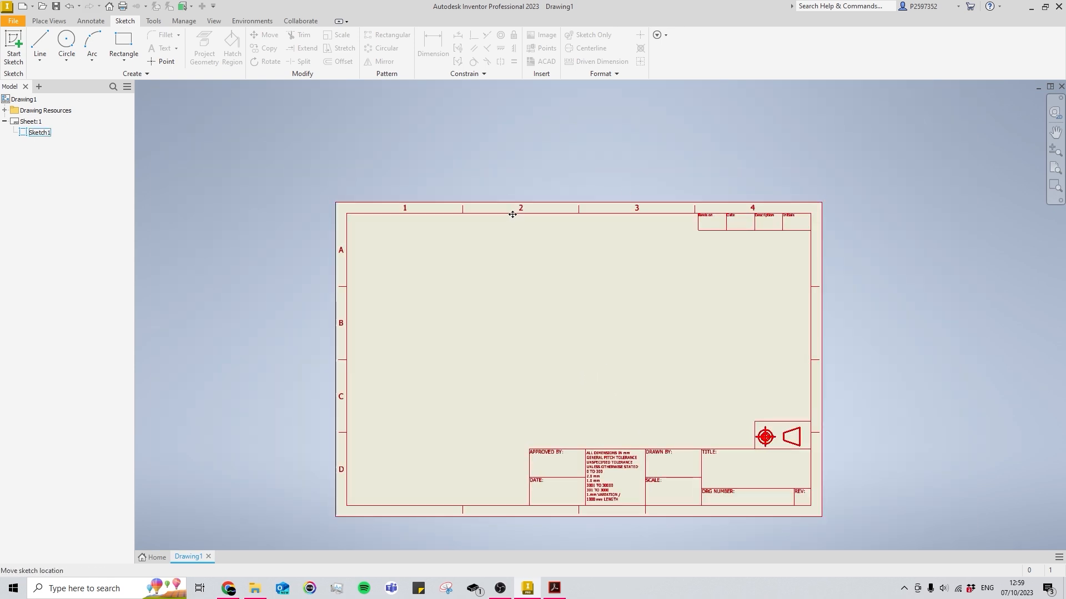
scroll(588, 350, up, 3)
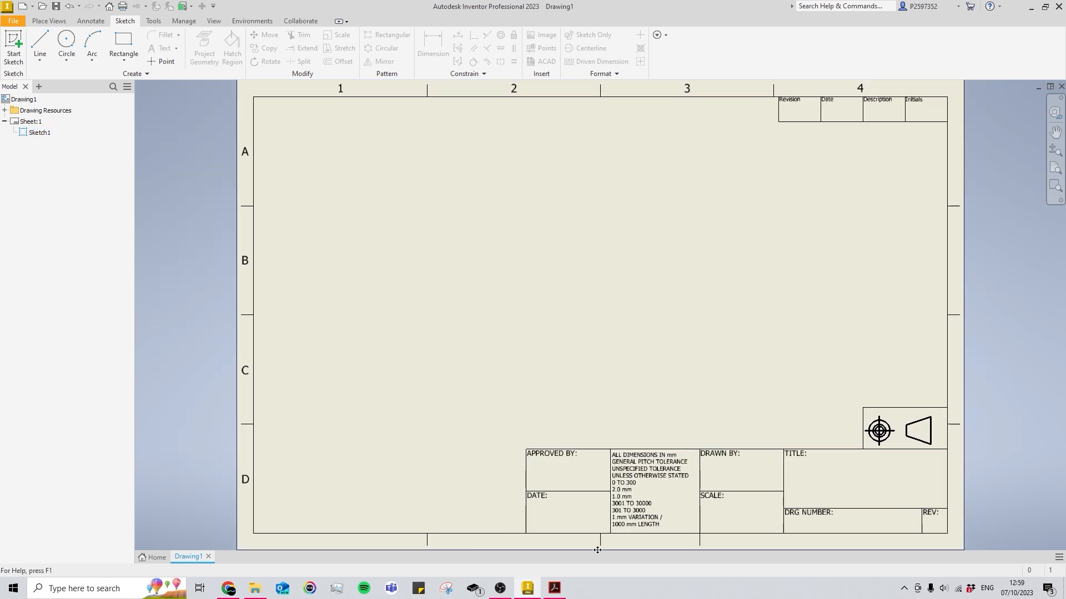
Compare the border with the full Adjustable Jaw.pdf sheet, including its general note, and return to the Inventor drawing
key(alt+Tab)
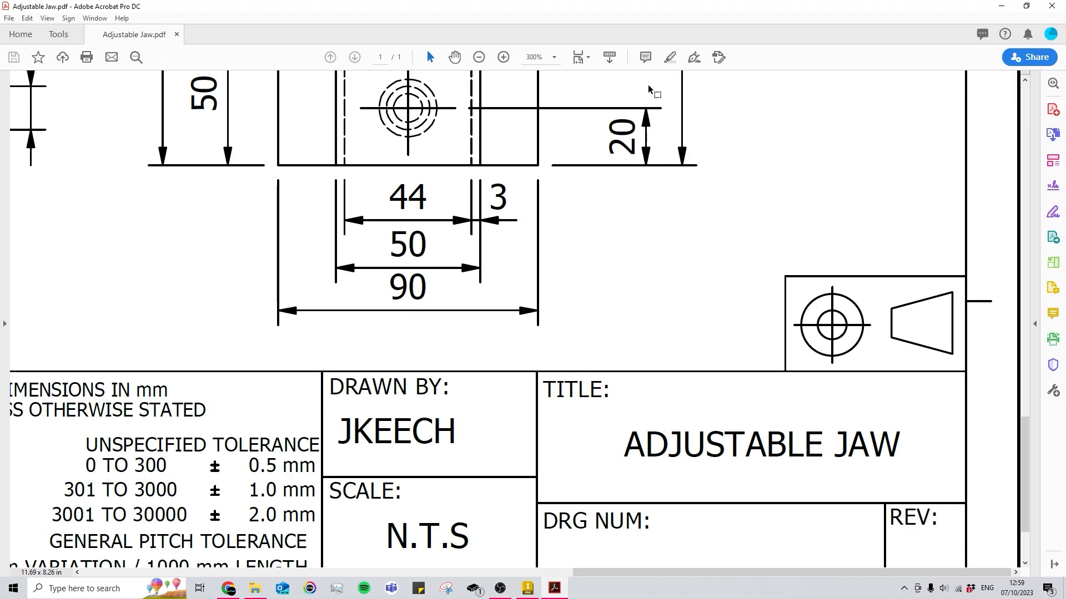
ctrl+scroll(661, 285, down, 4)
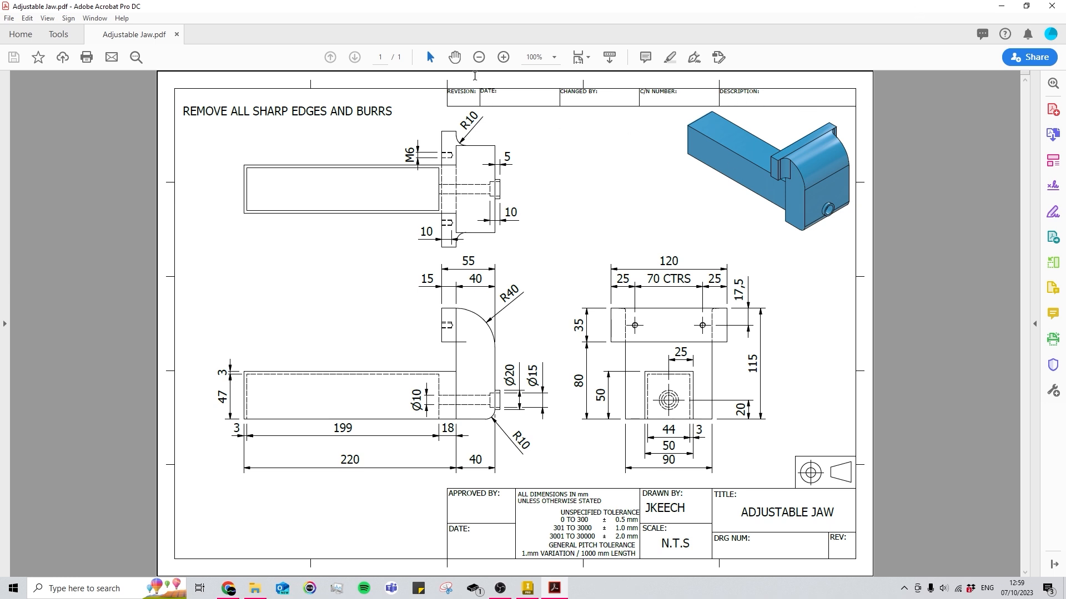
click(1000, 7)
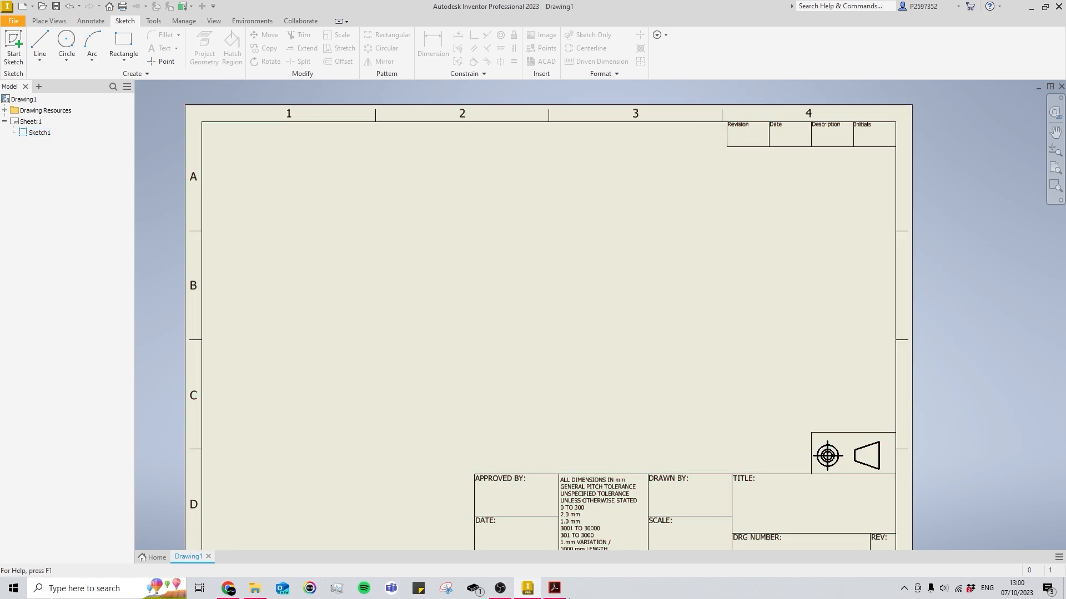
click(555, 589)
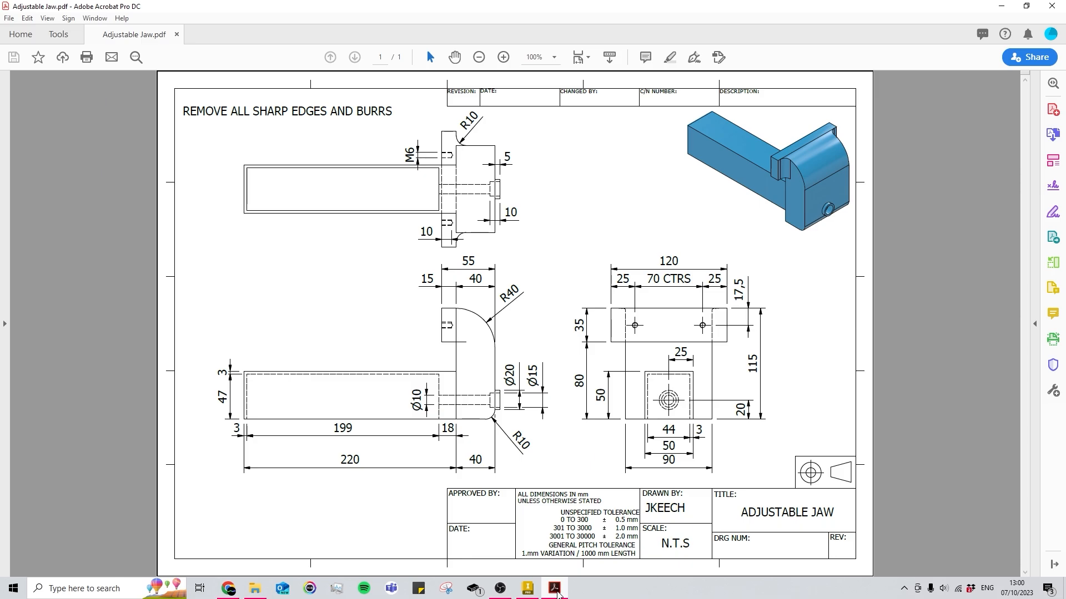
click(557, 591)
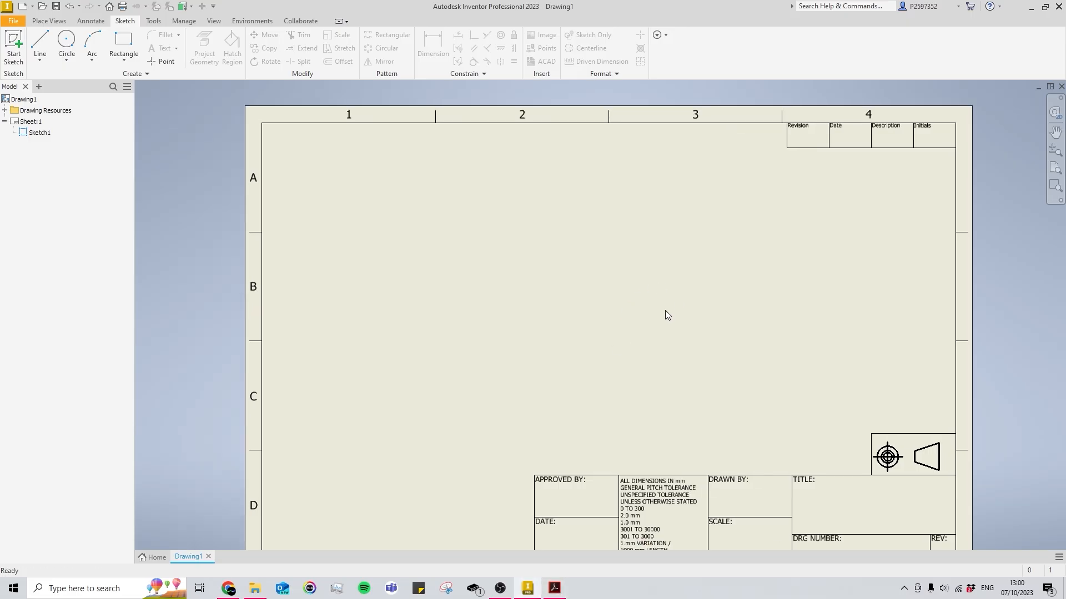
Add the text note "REMOVE ALL SHARP EDGES AND BURRS" inside the border beside zone A, below zone 1
click(90, 21)
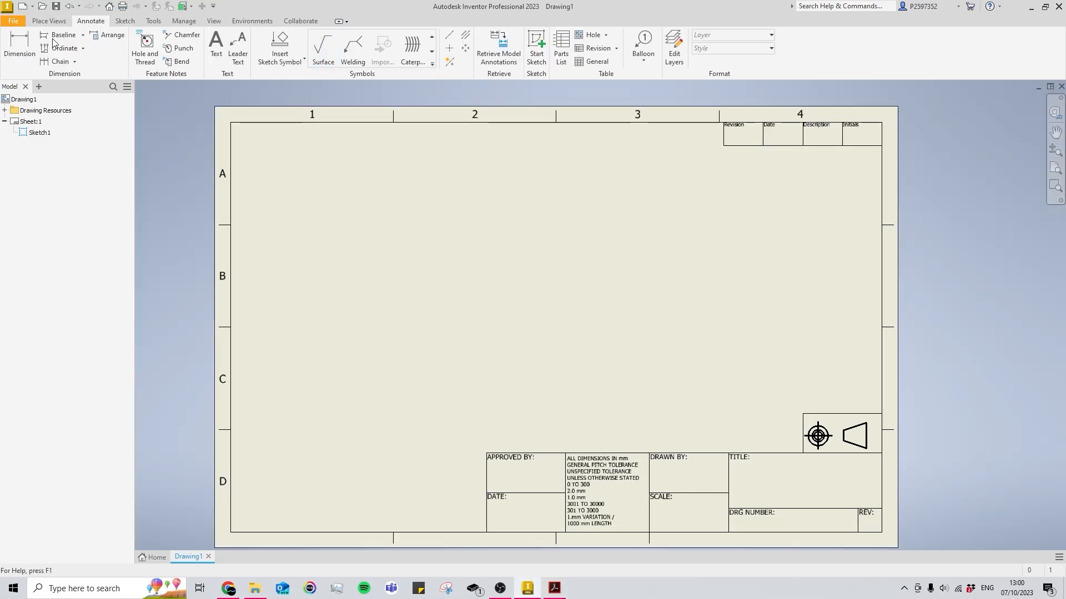
click(216, 47)
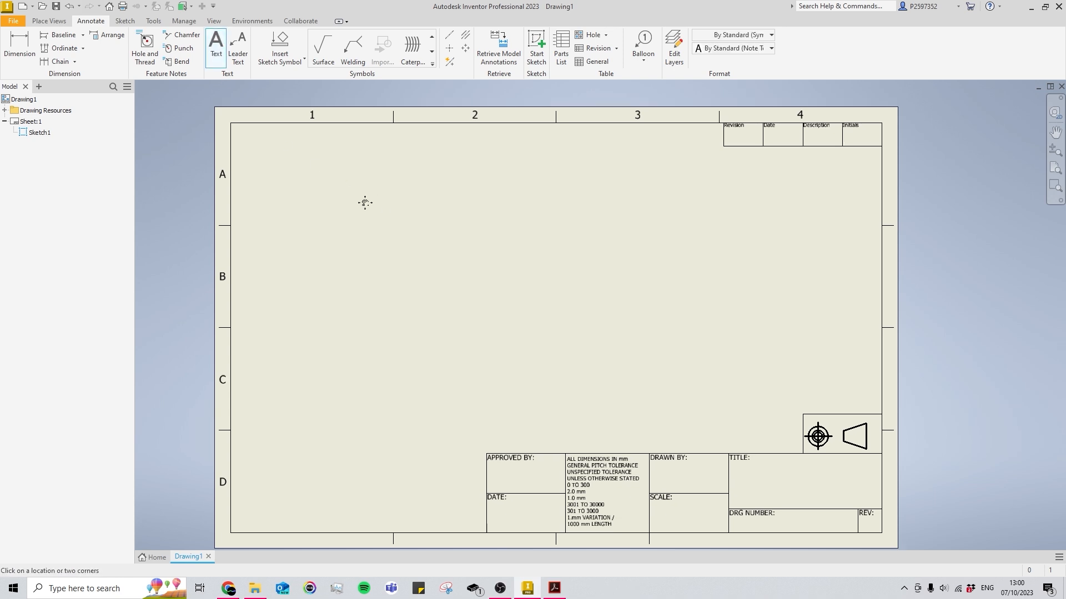
middle_drag(364, 203, 422, 230)
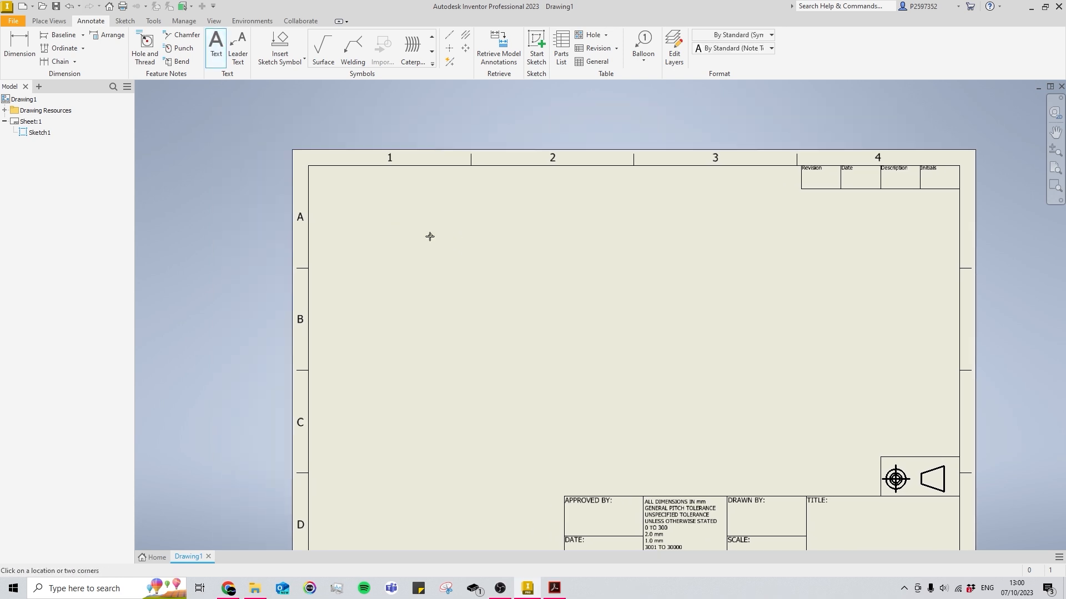
drag(317, 175, 519, 197)
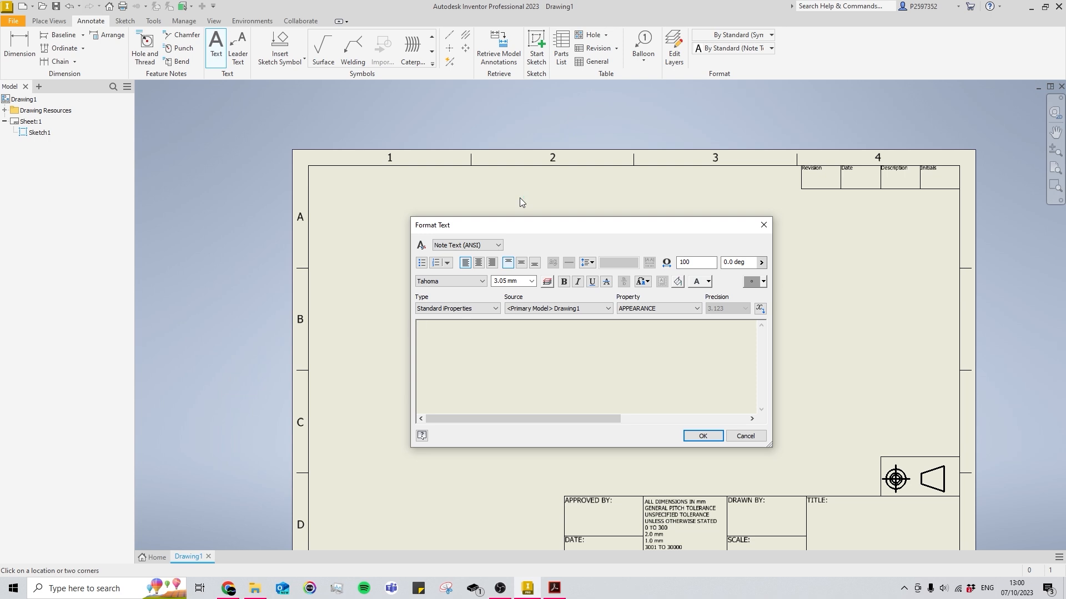
text(REMOVE ALL SHARP EDGES AND BURRS NOTE)
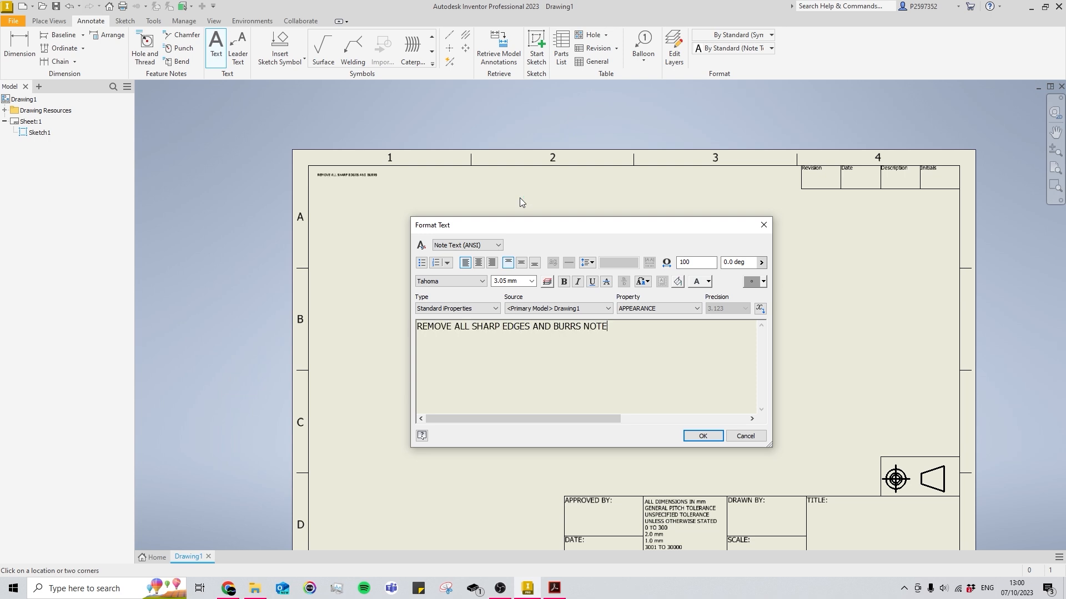
key(BackSpace)
key(BackSpace)
key(BackSpace)
key(BackSpace)
key(BackSpace)
key(Return)
key(Escape)
Increase the text height of the whole "REMOVE ALL SHARP EDGES AND BURRS" note
double_click(370, 173)
drag(583, 326, 302, 352)
key(ctrl+c)
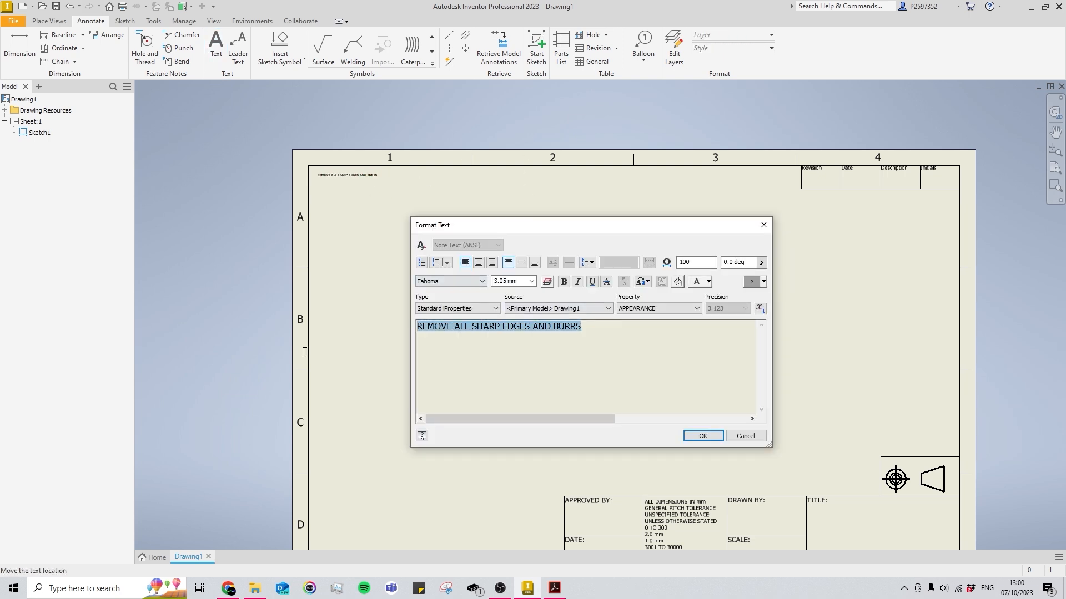
drag(492, 281, 524, 281)
text(5)
key(Return)
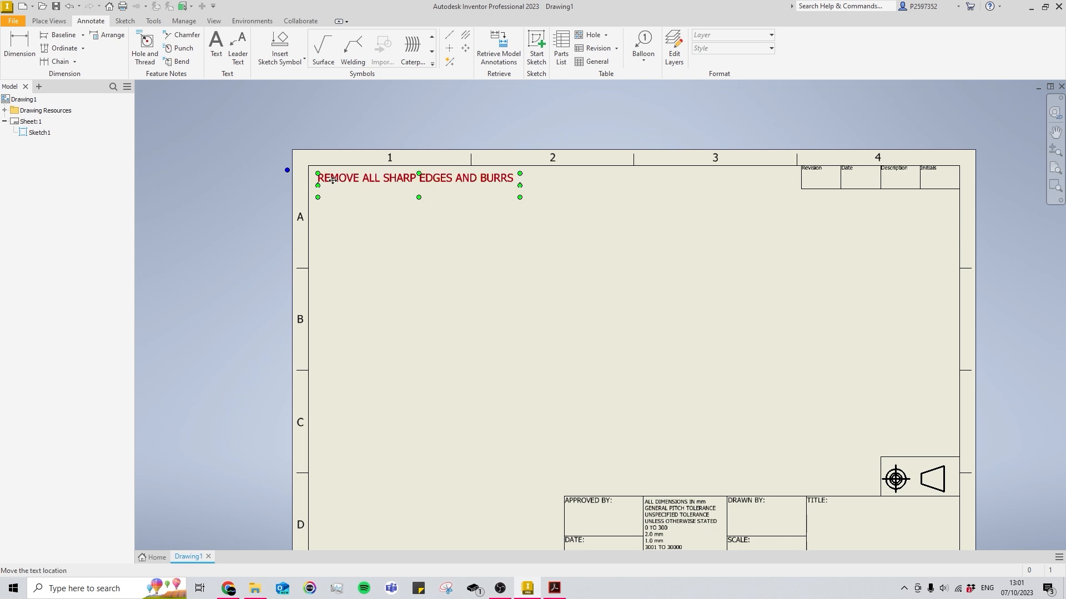
scroll(516, 305, up, 1)
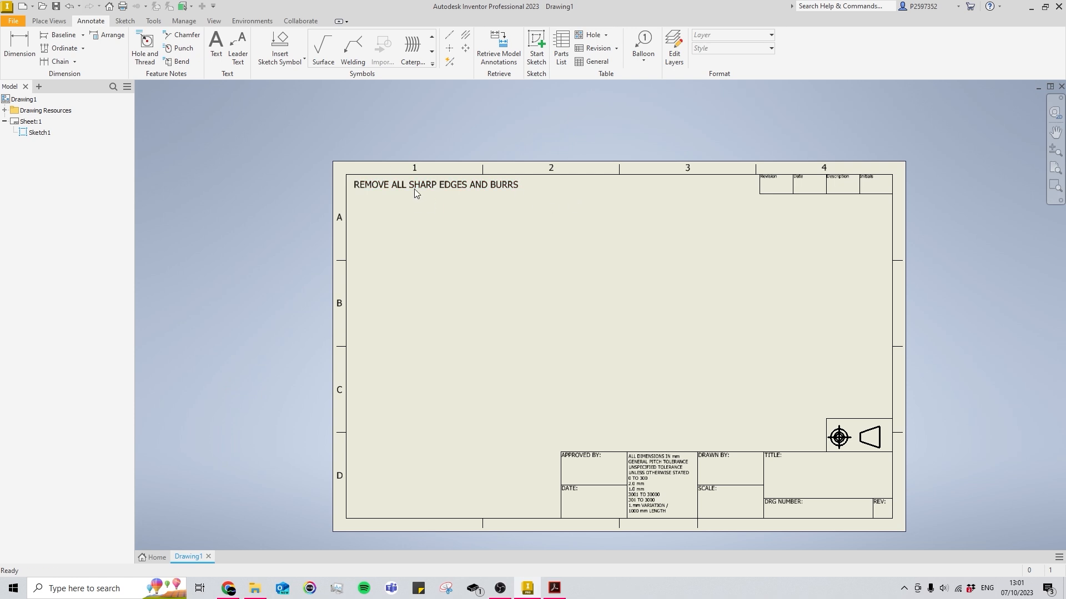
mouse_move(400, 244)
mouse_down()
mouse_move(537, 402)
mouse_move(451, 302)
mouse_move(551, 398)
mouse_up()
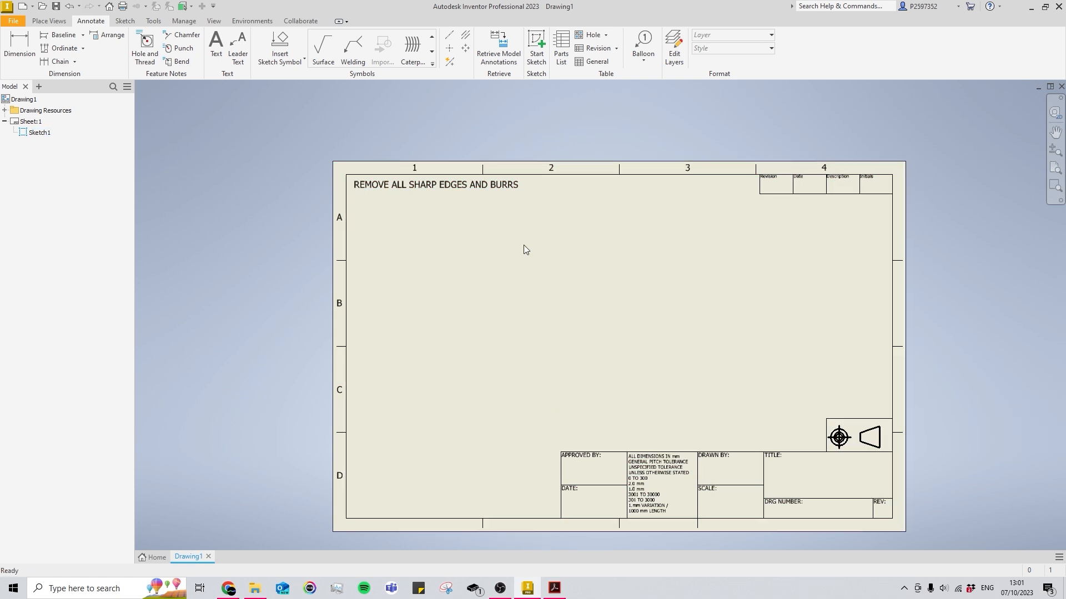
click(445, 187)
click(923, 432)
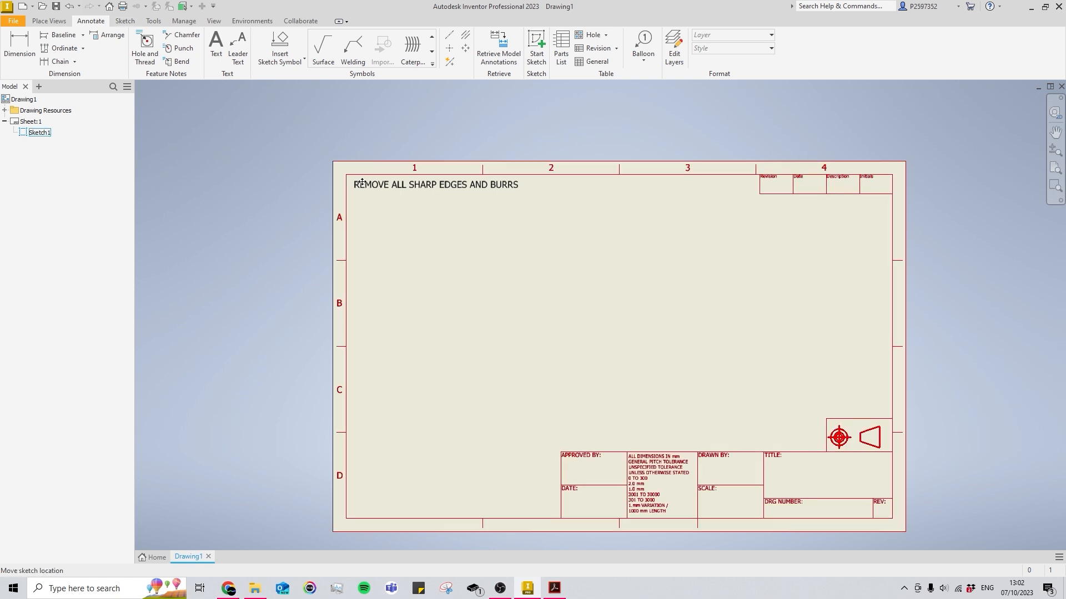
Copy the full text of the "REMOVE ALL SHARP EDGES AND BURRS" note and delete that note from the sheet
middle_drag(459, 215, 439, 193)
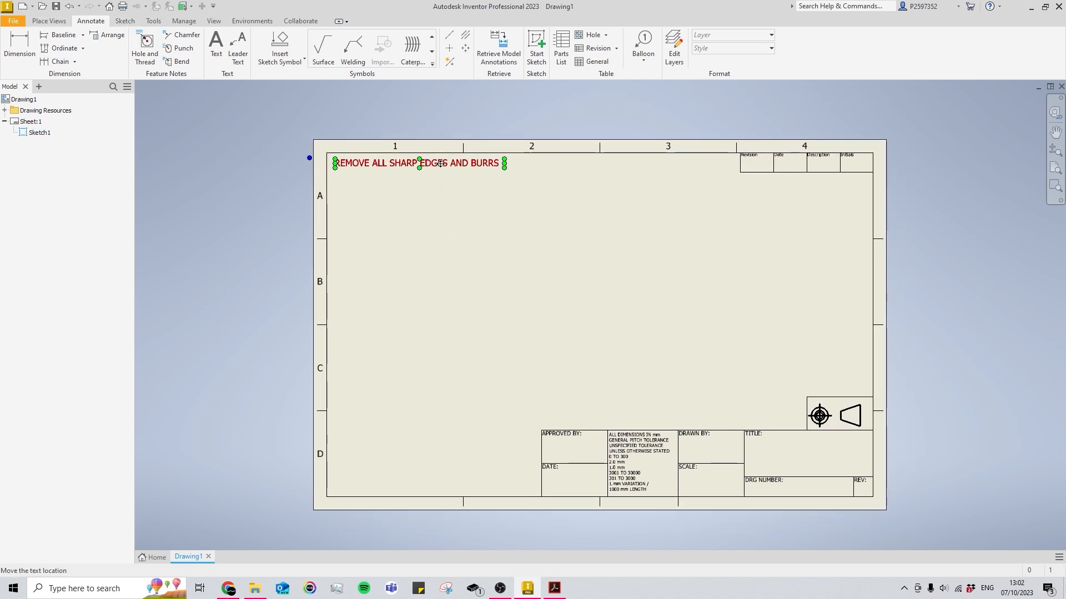
middle_drag(548, 162, 500, 190)
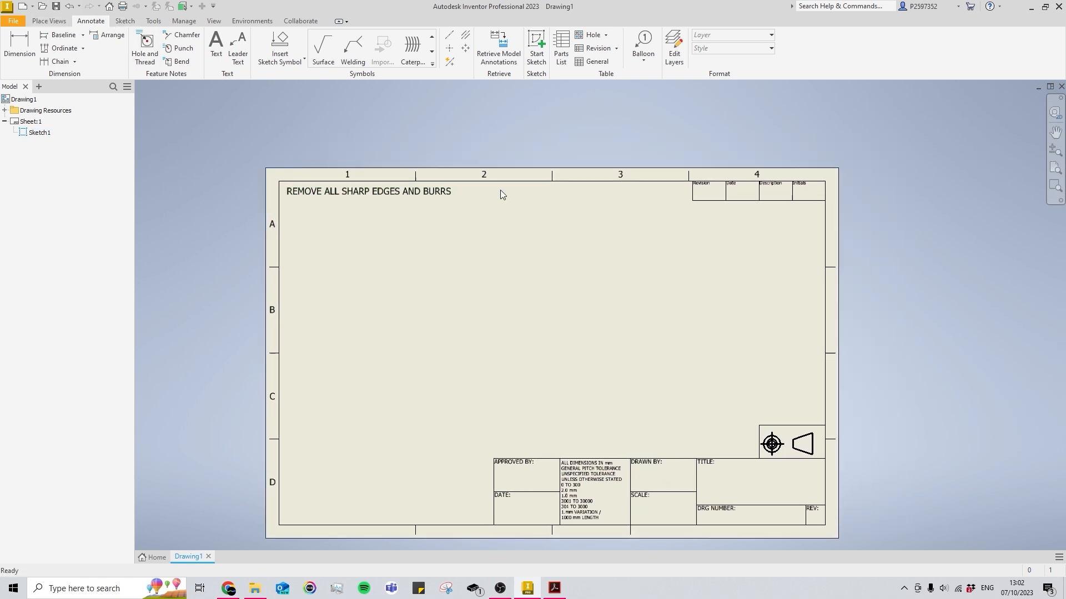
double_click(416, 192)
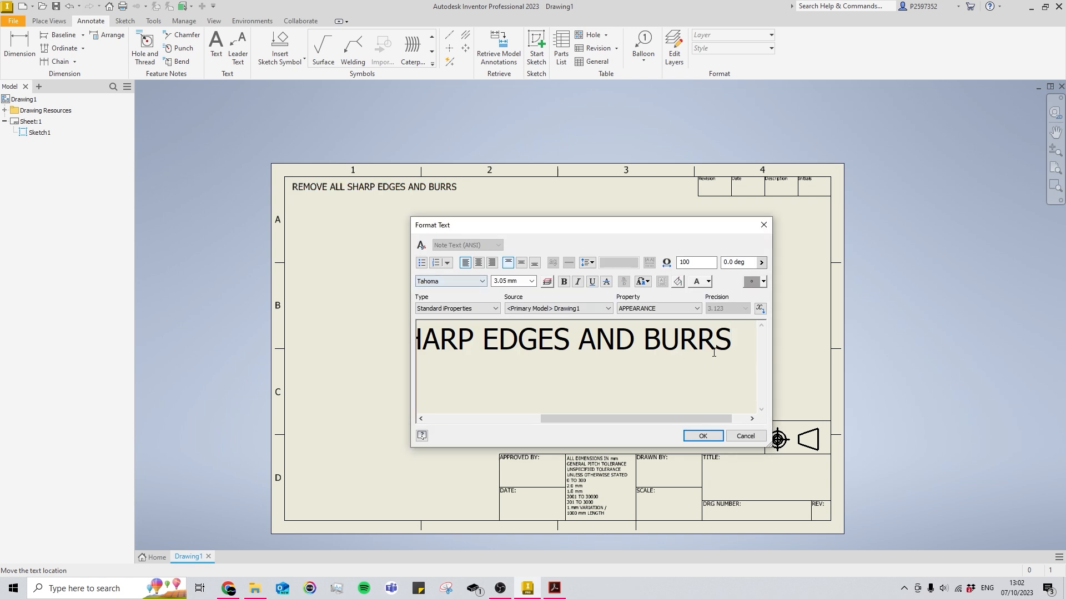
key(ctrl+a)
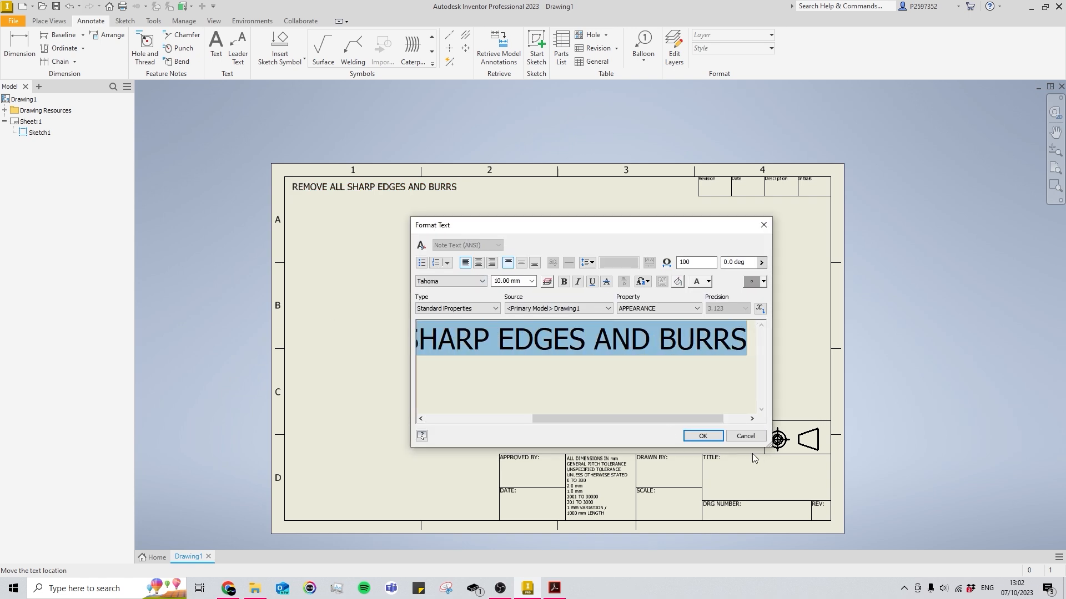
click(702, 436)
click(396, 192)
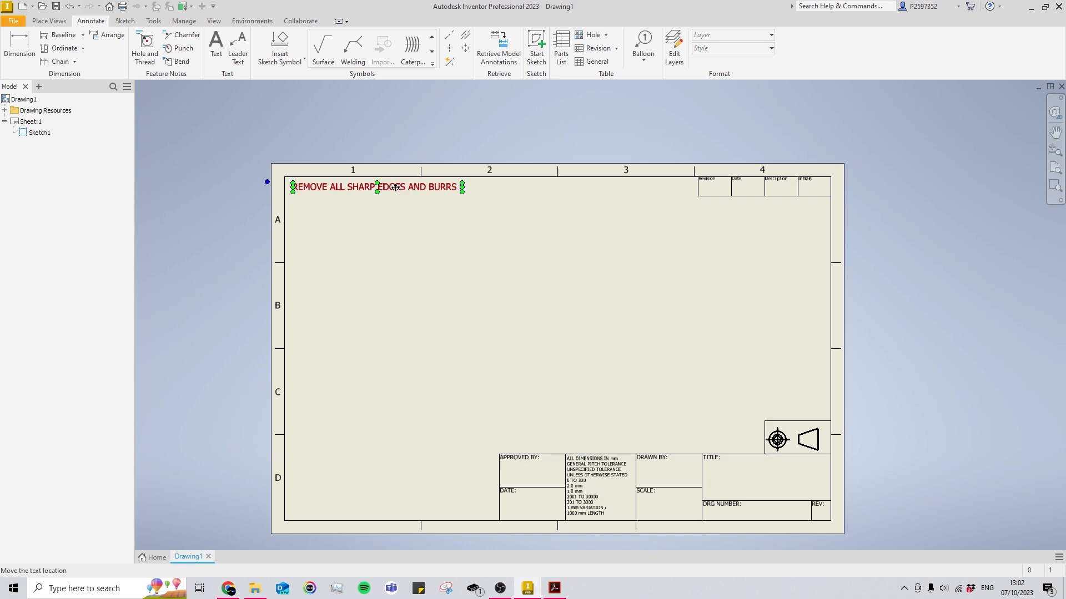
key(Delete)
Add "REMOVE ALL SHARP EDGES AND BURRS" as sketch text inside the border's corner at A1 in Sketch1, and finish the sketch
double_click(437, 177)
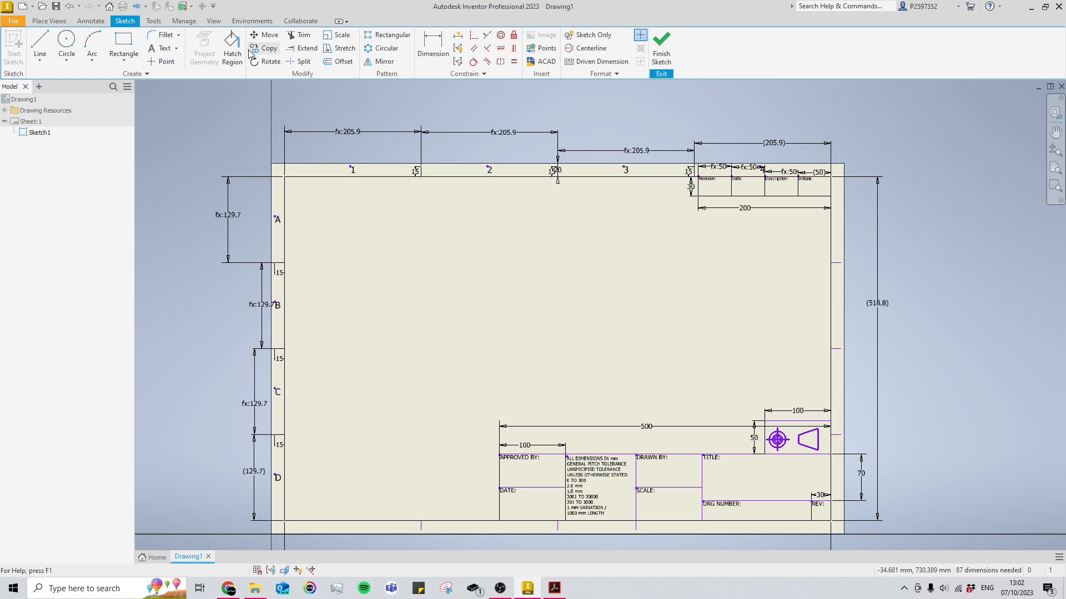
click(161, 48)
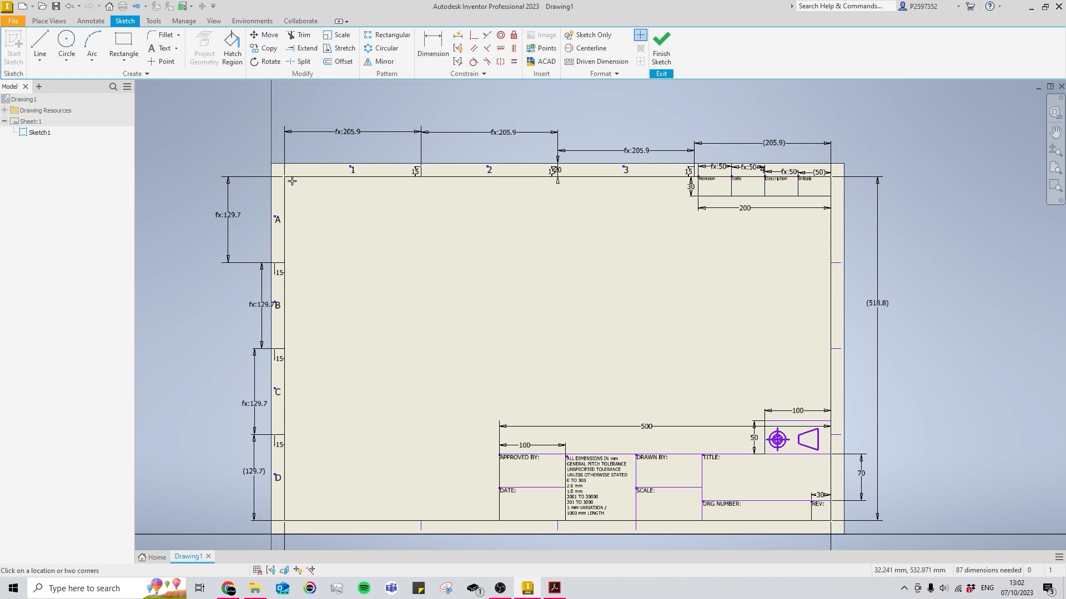
drag(288, 178, 458, 219)
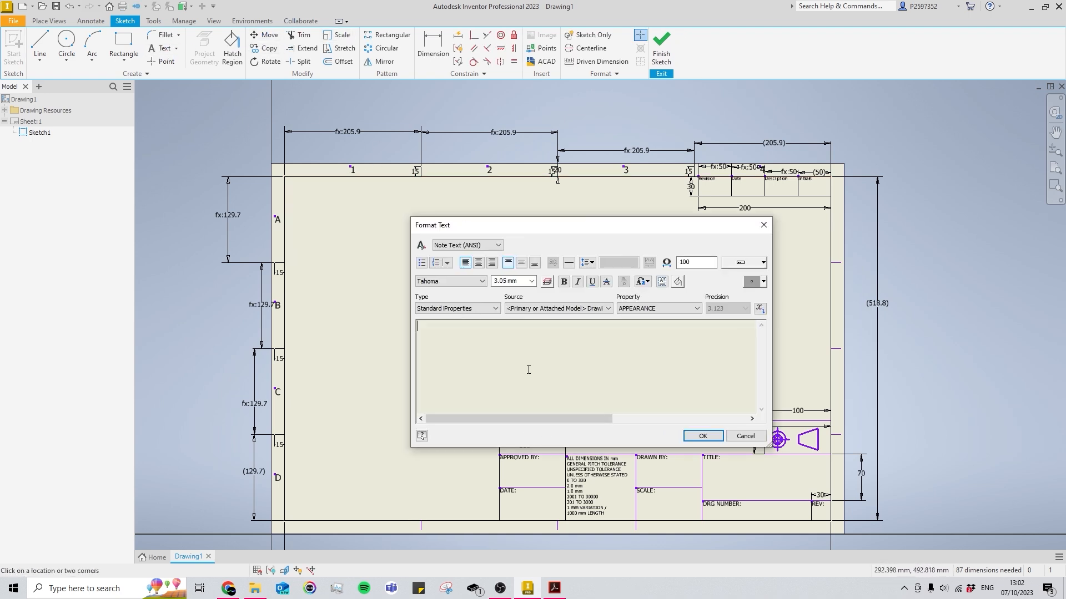
key(ctrl+v)
click(701, 436)
click(371, 173)
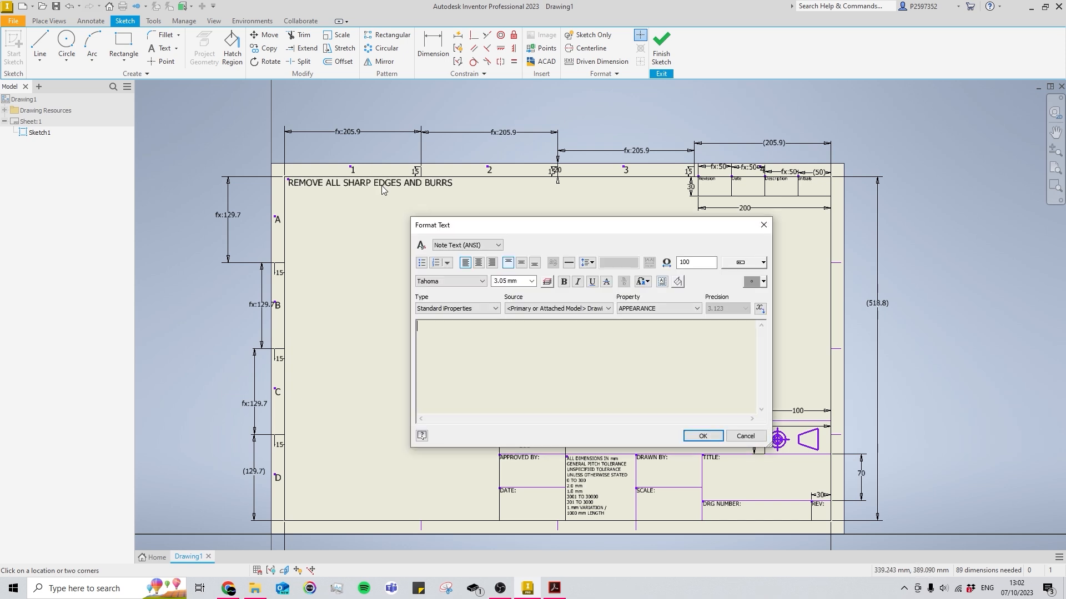
key(Escape)
click(662, 51)
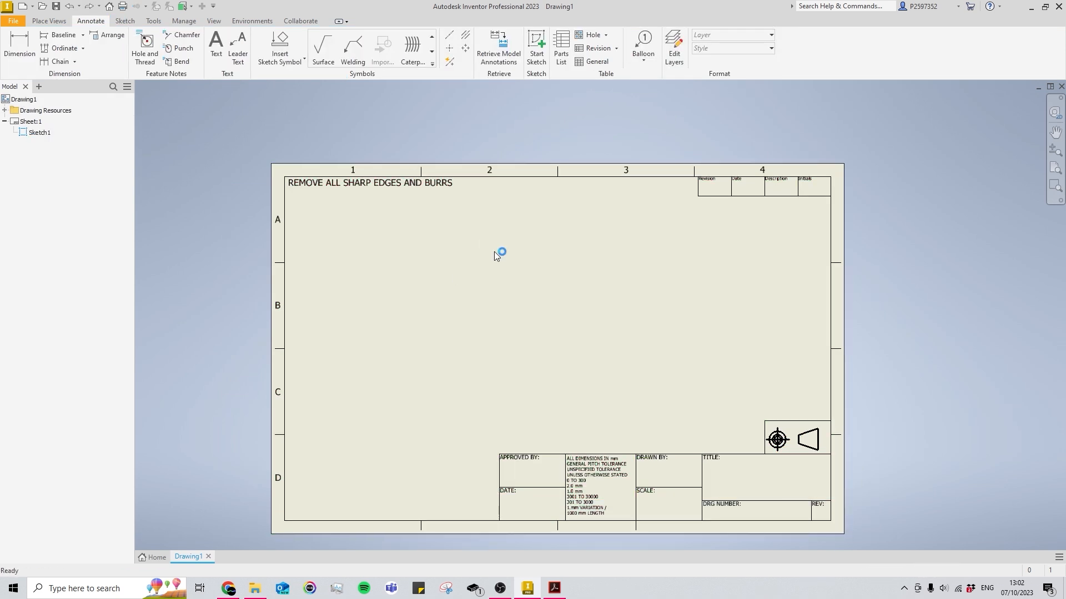
Rename Sketch1 under Sheet:1 as "BORDER"
click(34, 134)
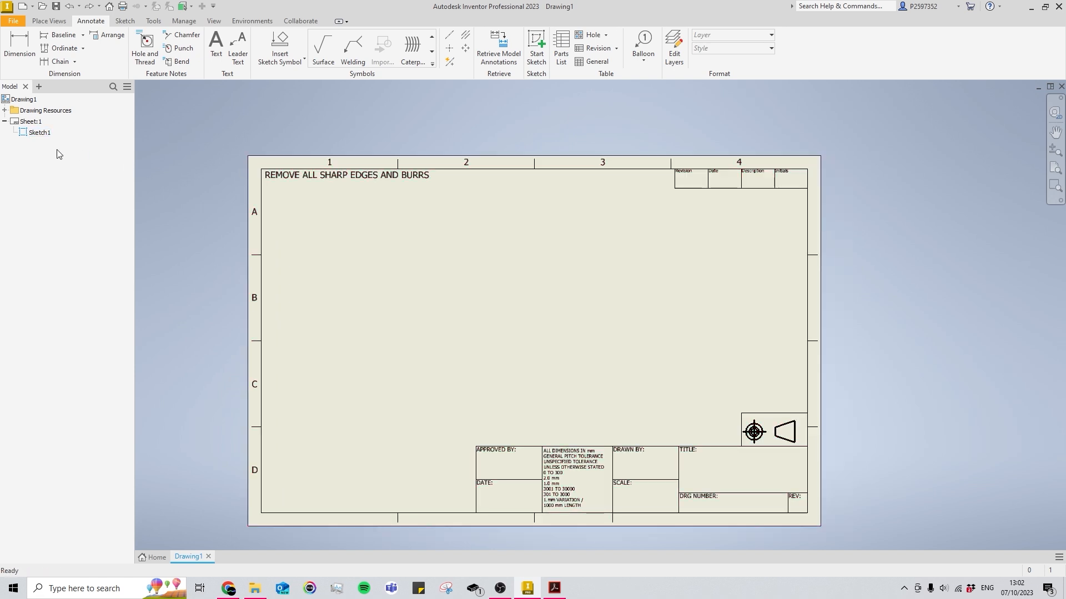
click(46, 134)
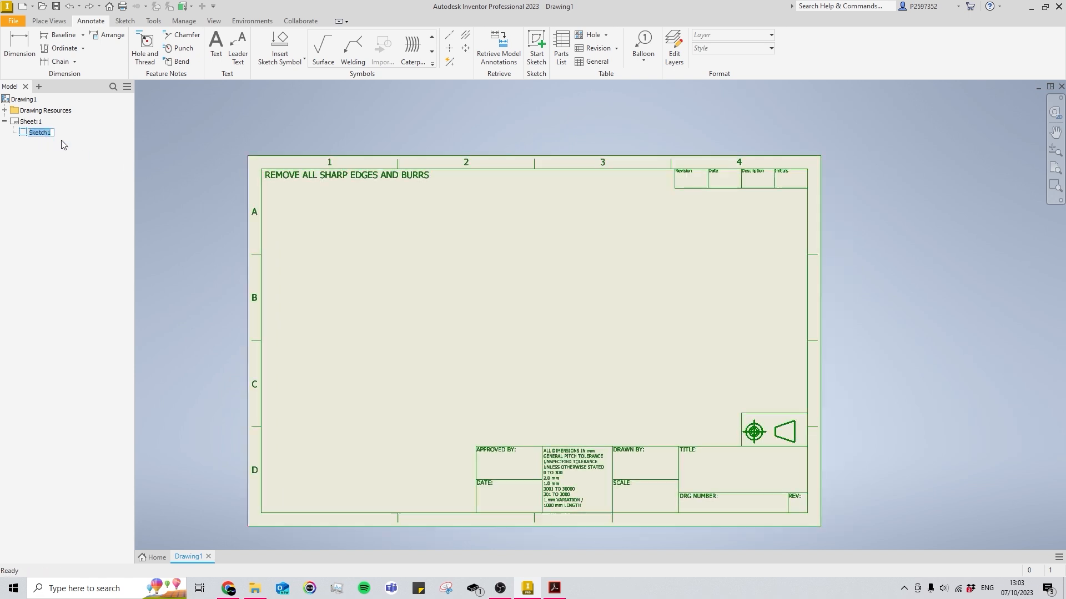
text(jk)
text(BORDER)
key(Return)
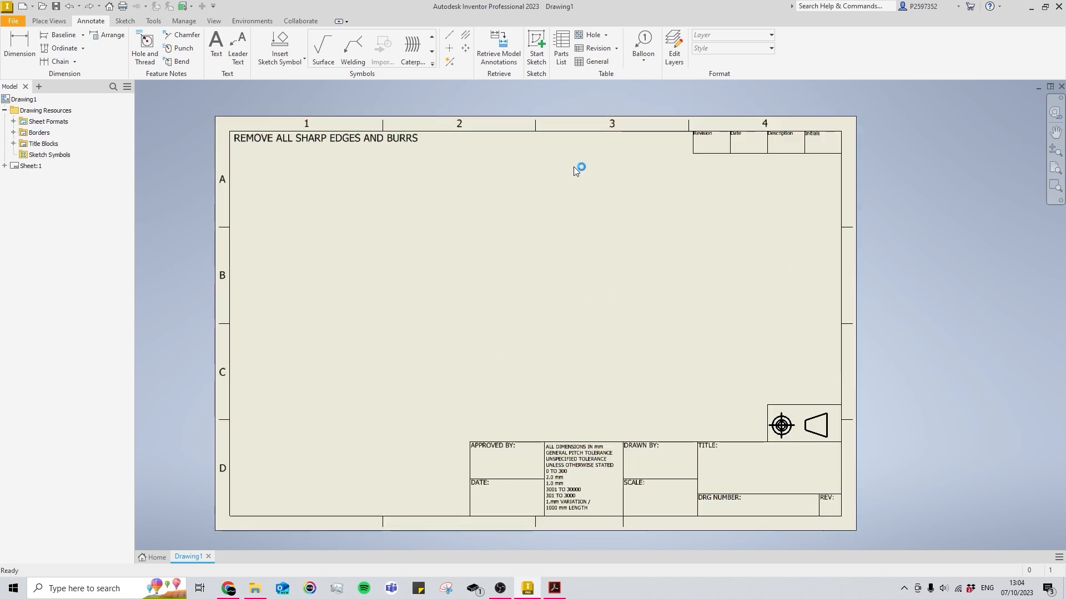
Look for the 1AA JK TEMPLATE drawing in the CAD folder through Save As, sorting by name, and leave without saving
click(13, 21)
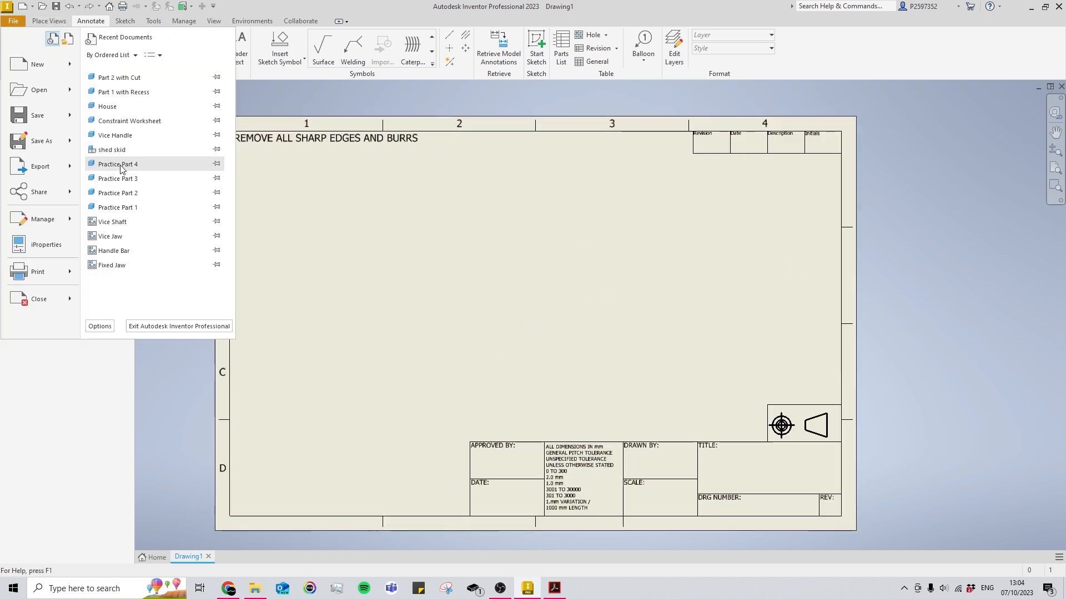
click(28, 145)
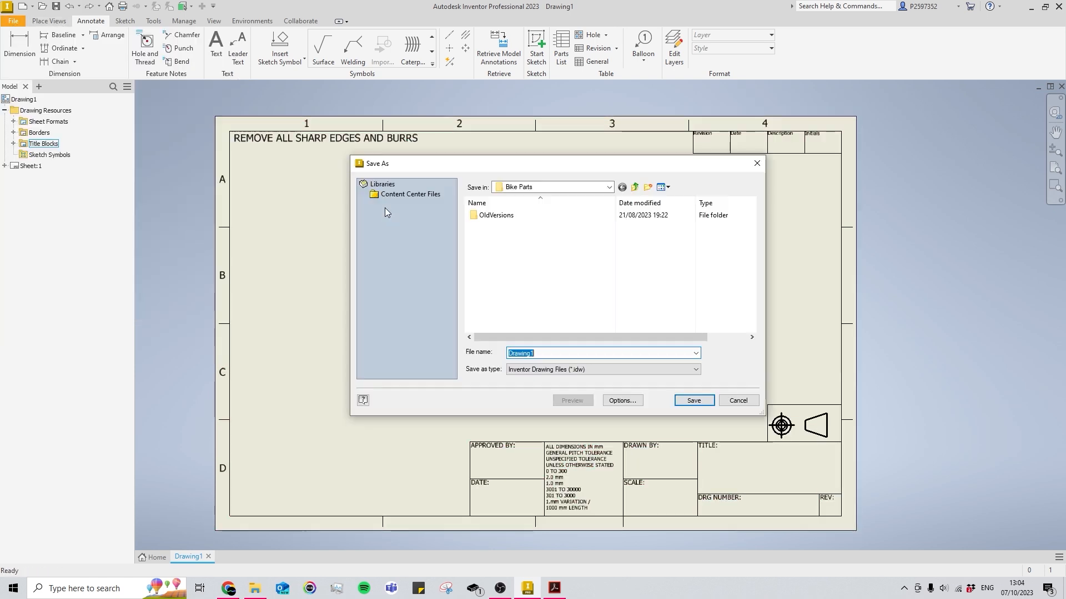
click(609, 188)
click(538, 360)
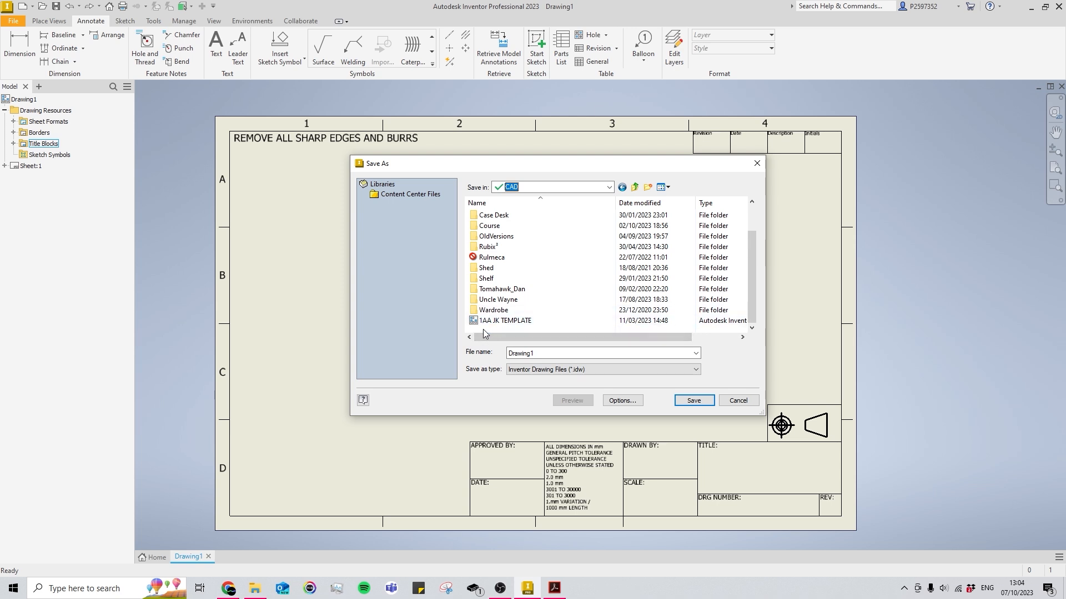
click(514, 204)
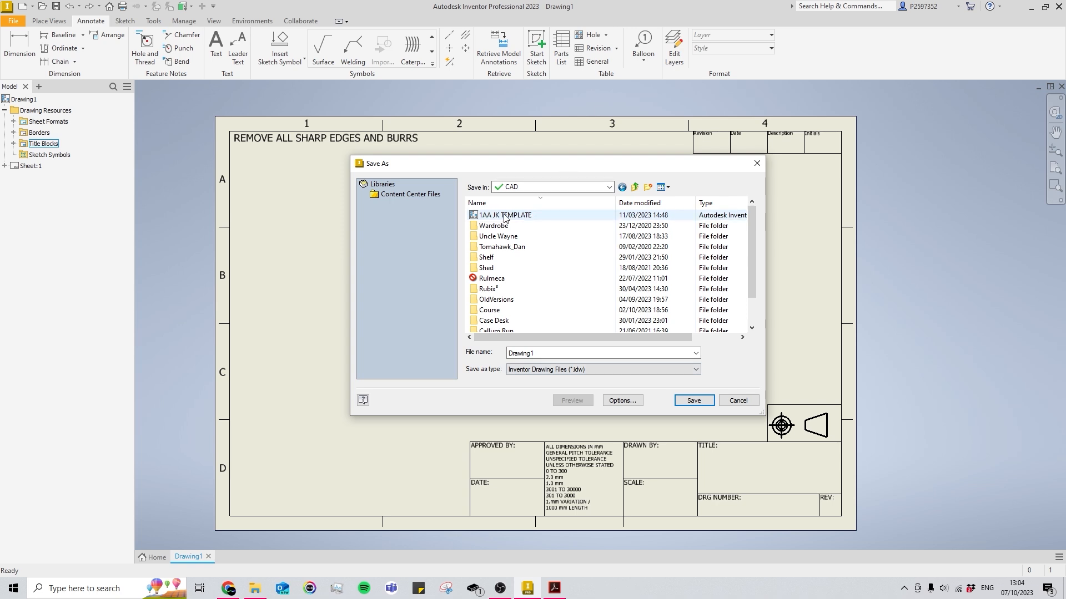
click(737, 401)
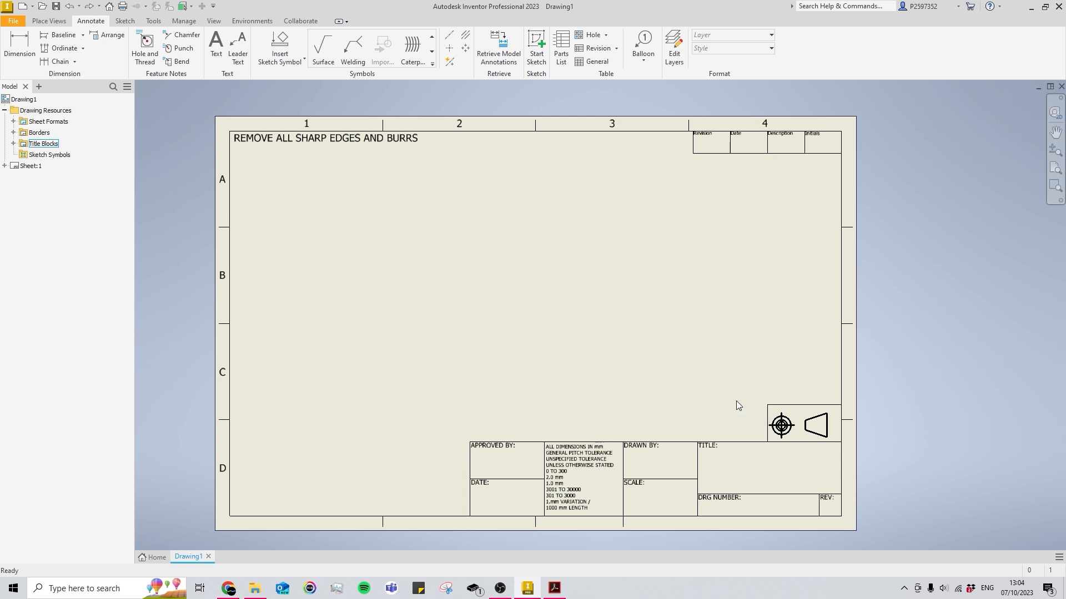
Switch to the CAD folder in File Explorer, open the 1AA JK TEMPLATE drawing and examine its border
key(alt+Tab)
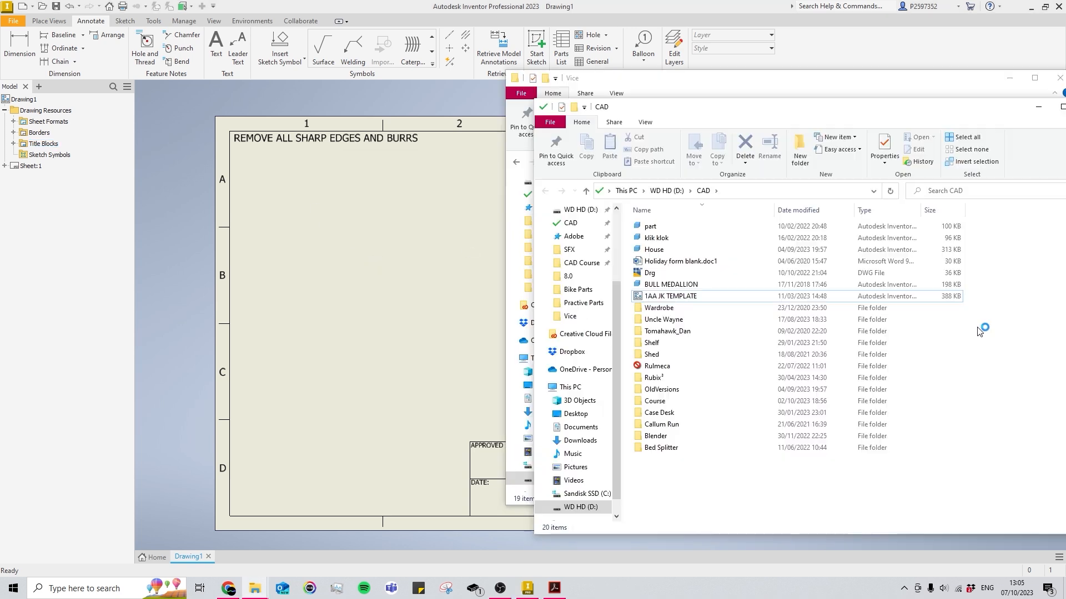
double_click(685, 301)
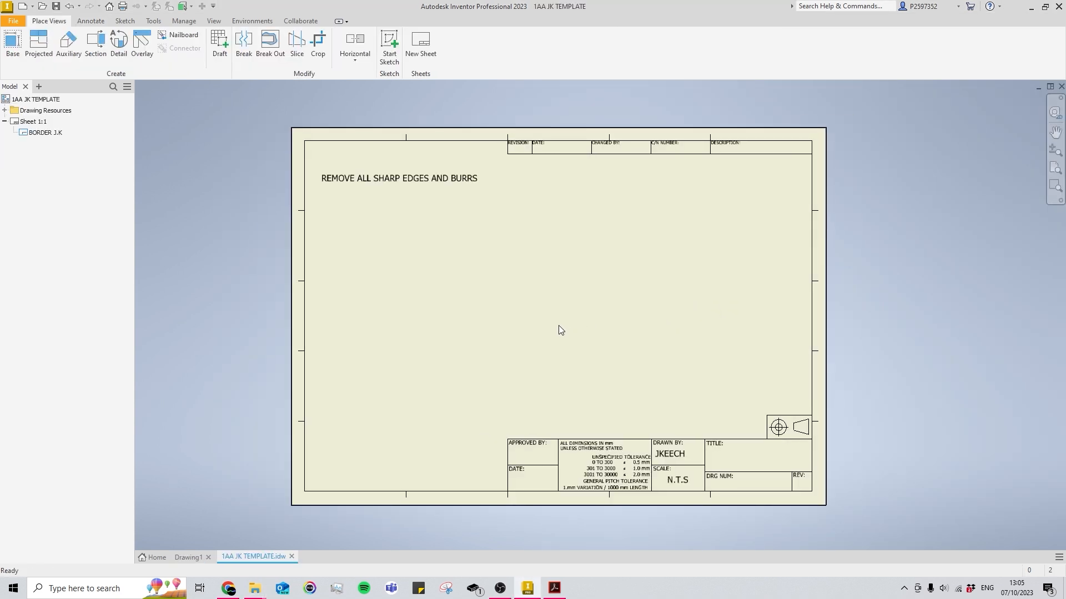
right_drag(559, 326, 571, 243)
click(374, 277)
mouse_move(501, 303)
middle_down()
mouse_move(545, 336)
mouse_move(462, 281)
middle_up()
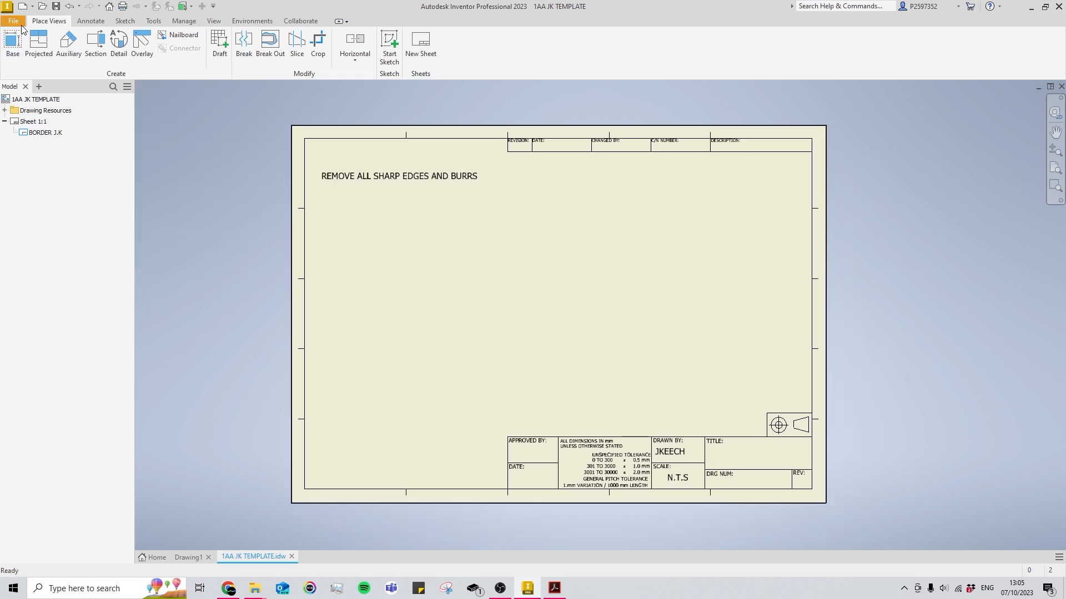
Try saving 1AA JK TEMPLATE under the new name "gshgds" in the CAD folder, cancel the save and close the template
click(13, 21)
click(33, 144)
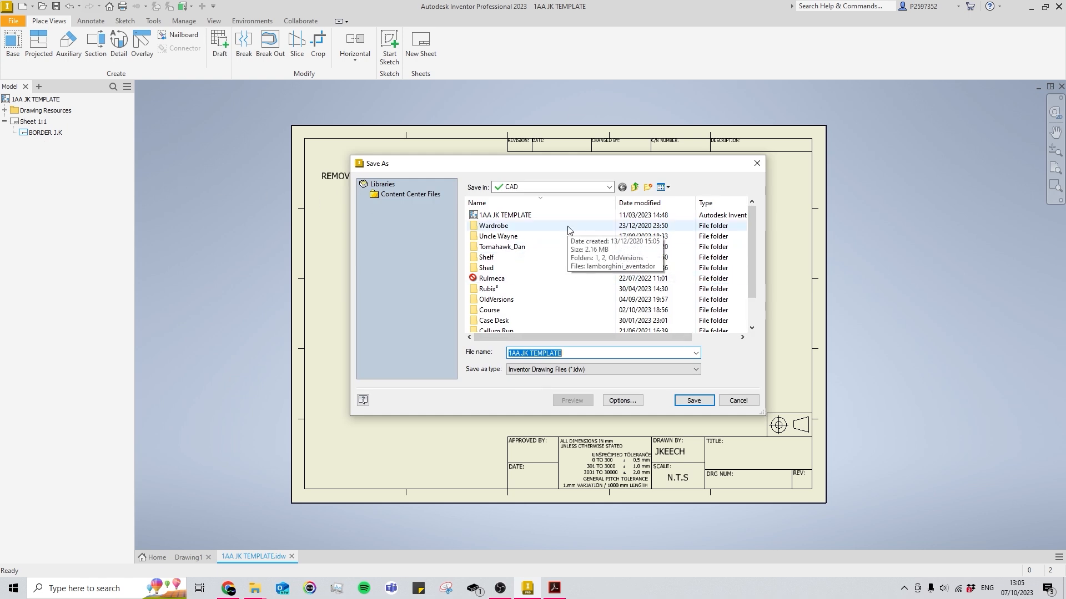
text(gshgds)
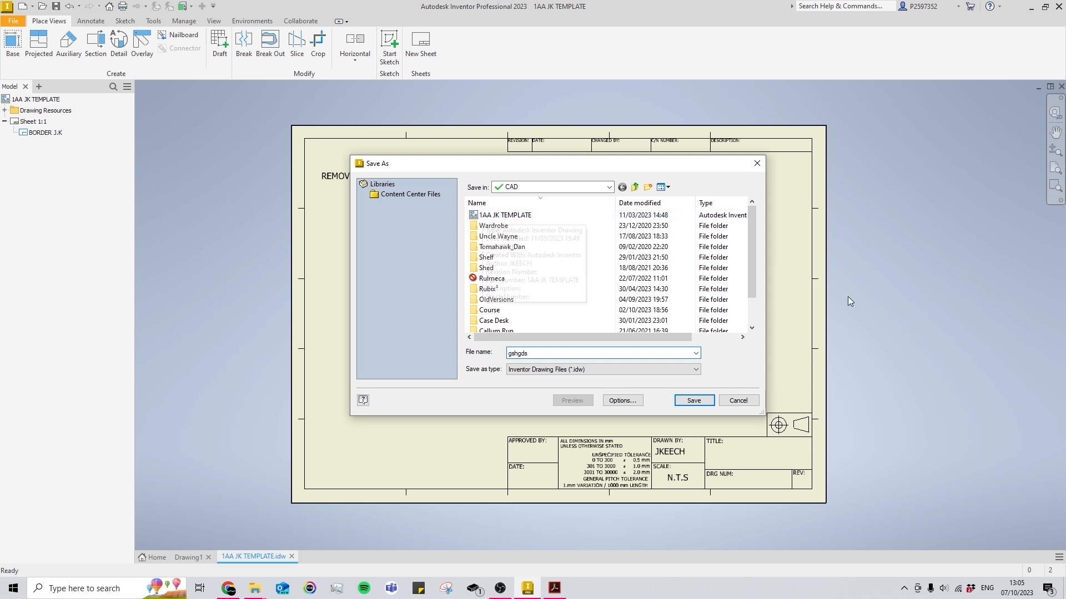
click(738, 401)
click(292, 556)
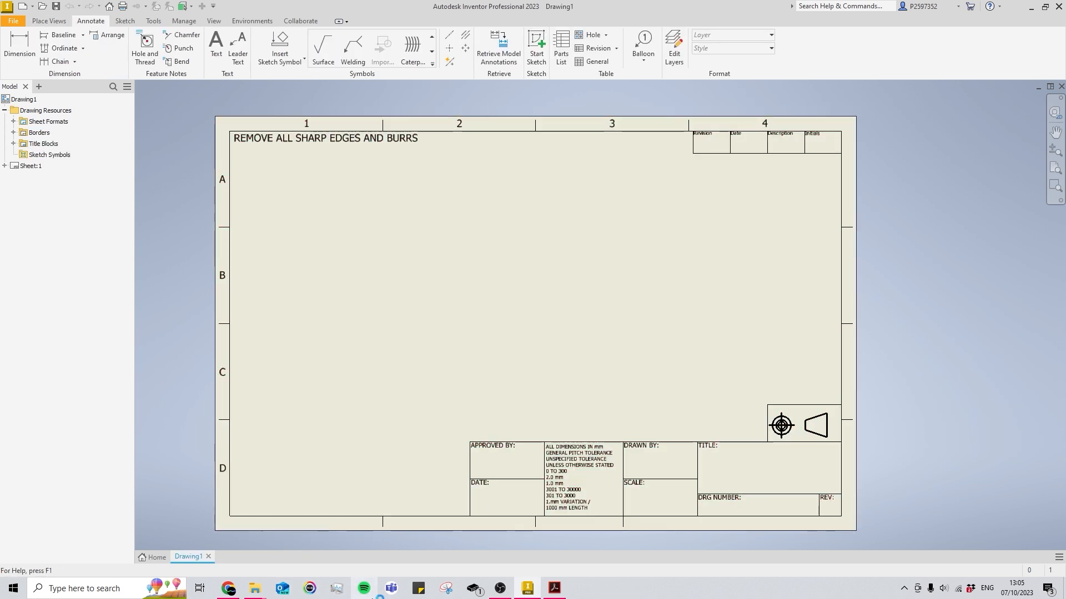
Reopen 1AA JK TEMPLATE from the CAD folder in File Explorer to check it, and close it again
click(261, 571)
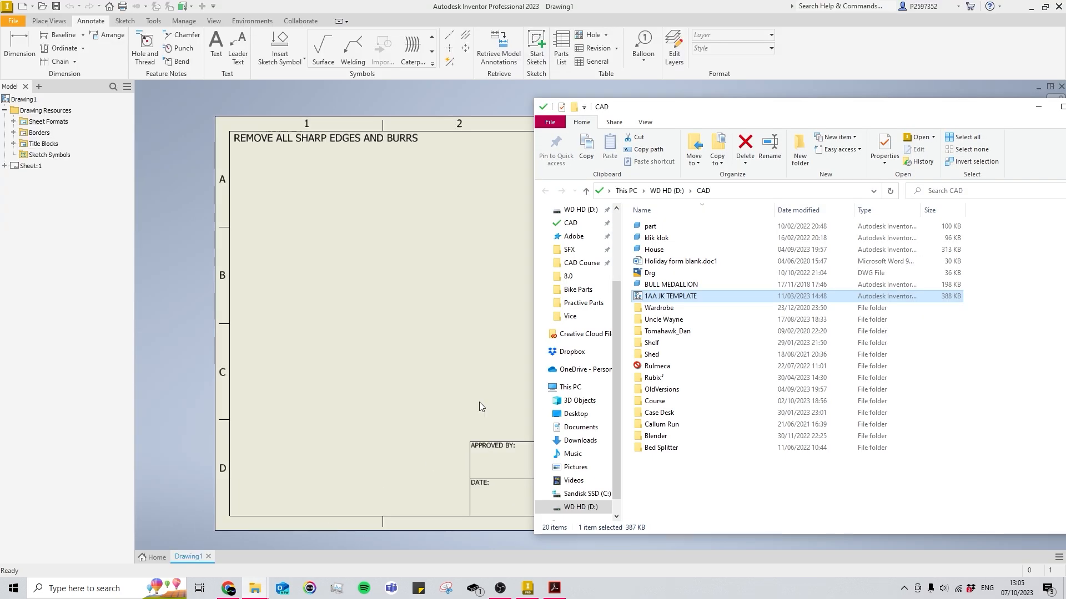
double_click(690, 298)
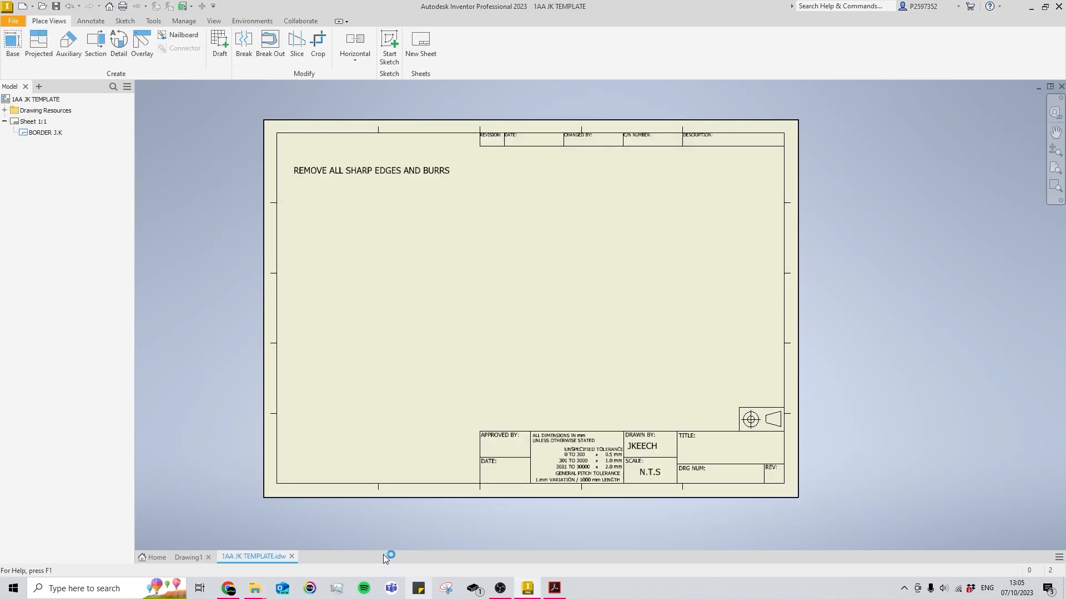
click(292, 557)
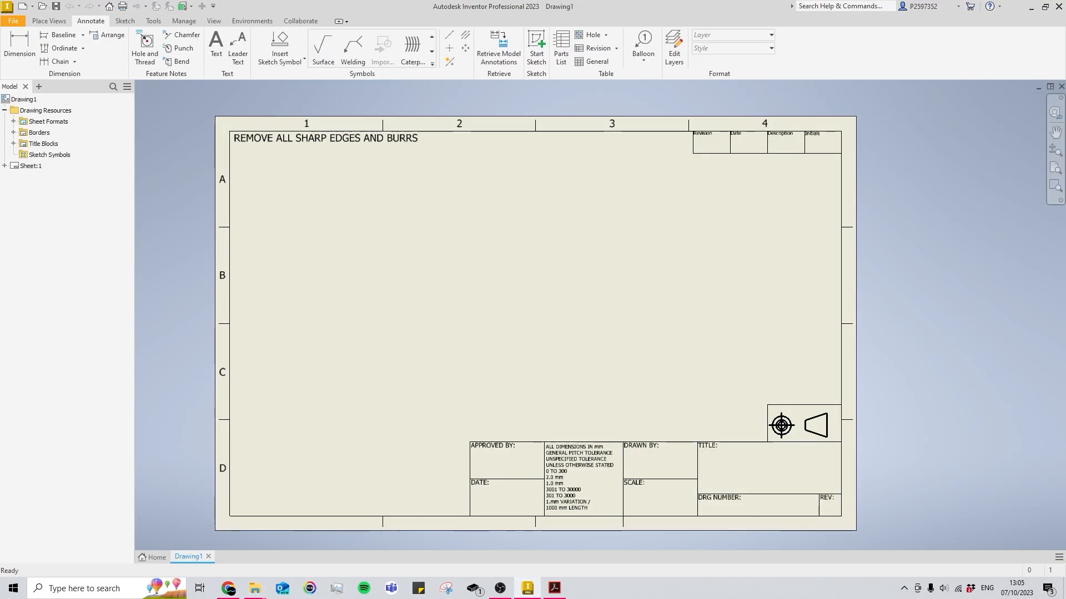